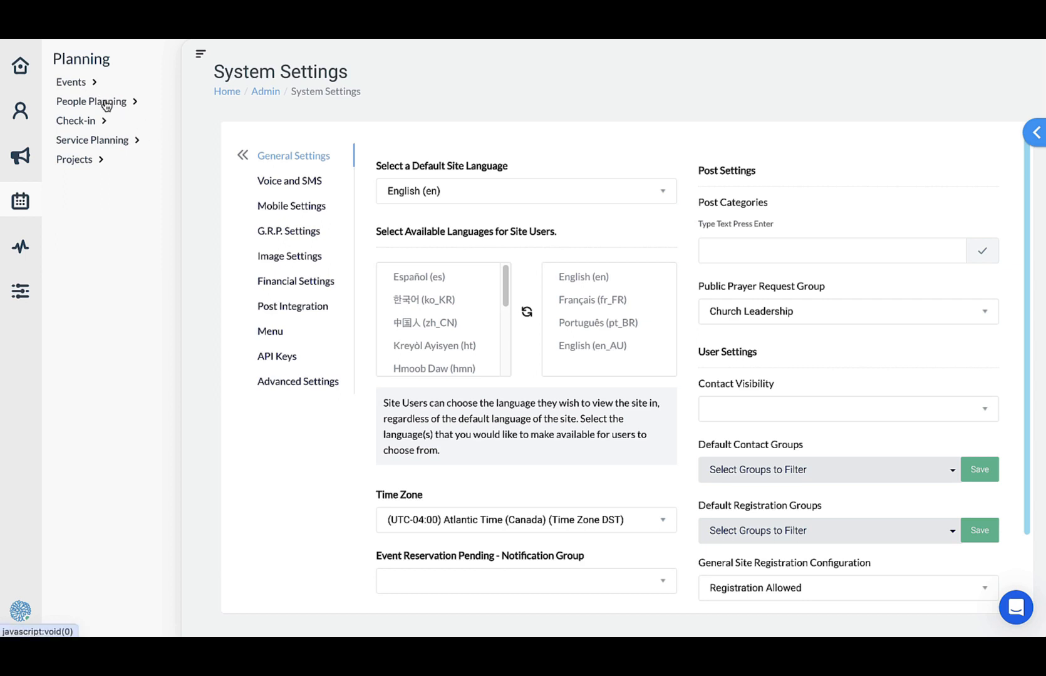
Open the list of all plans in Worship Planning within the Service Planning section
left_click(106, 103)
left_click(105, 248)
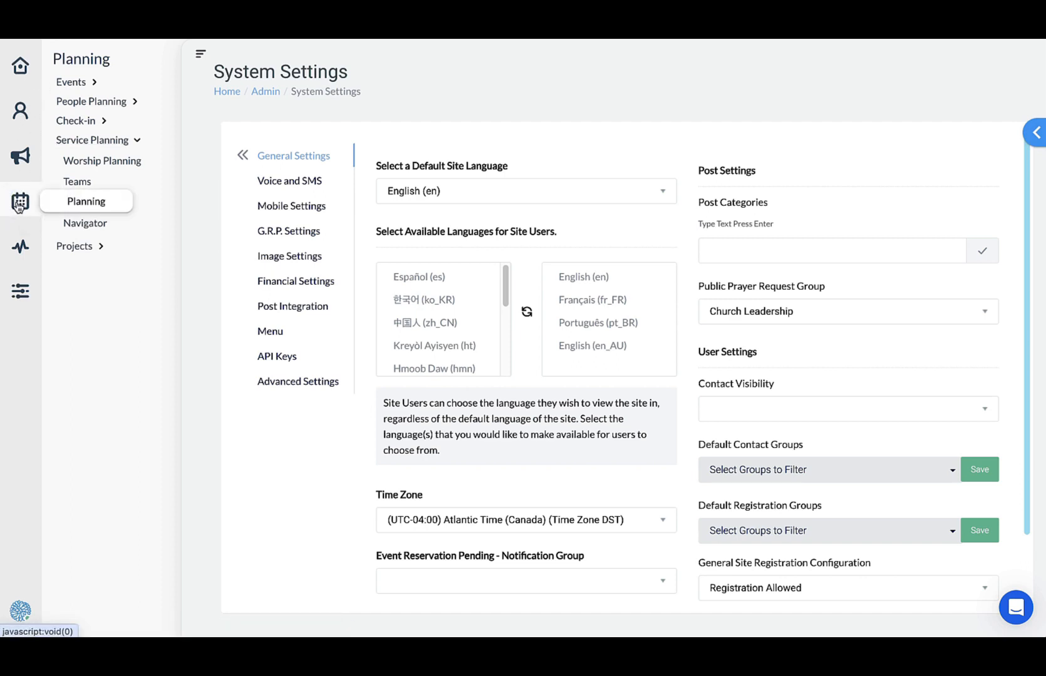
left_click(99, 163)
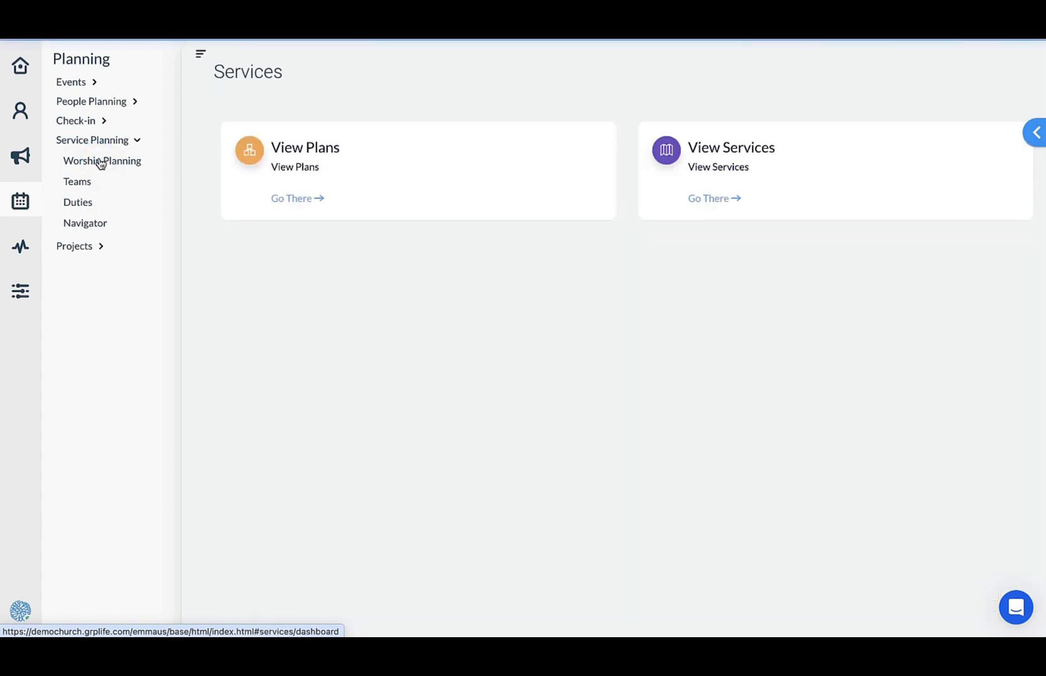
left_click(201, 57)
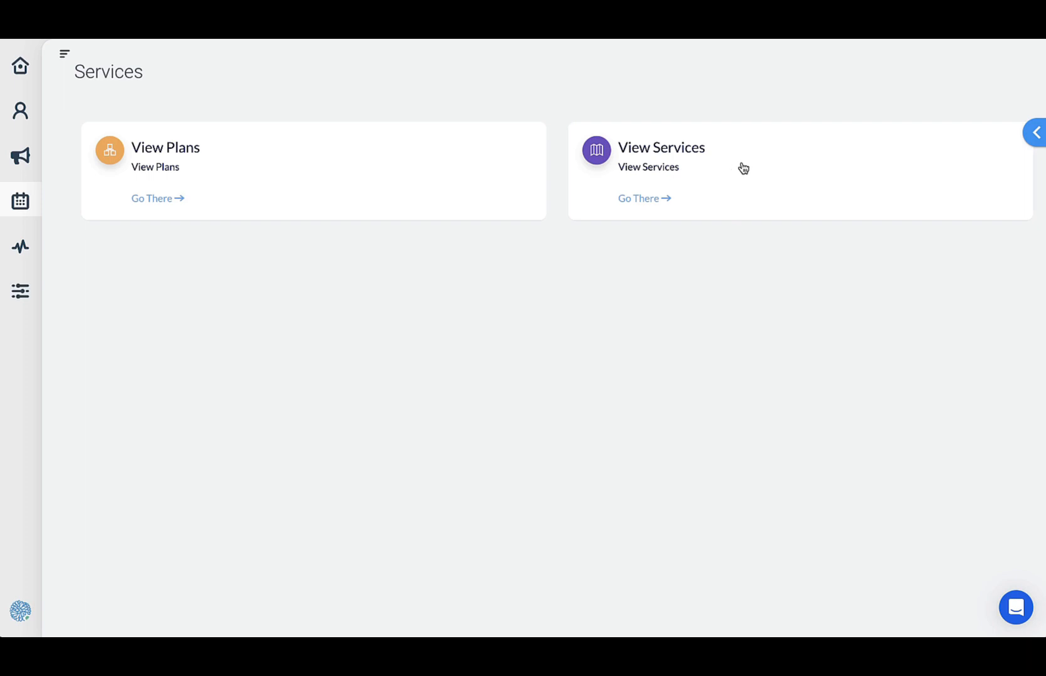
left_click(227, 186)
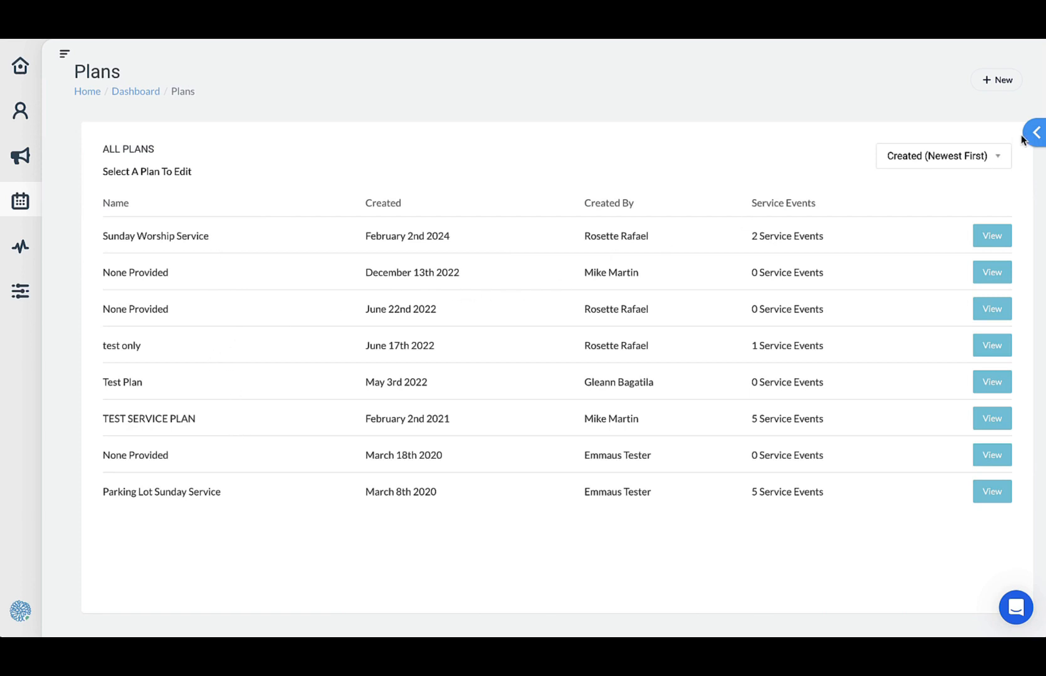
Create a new service plan and name it "Standard Worship Service"
left_click(994, 82)
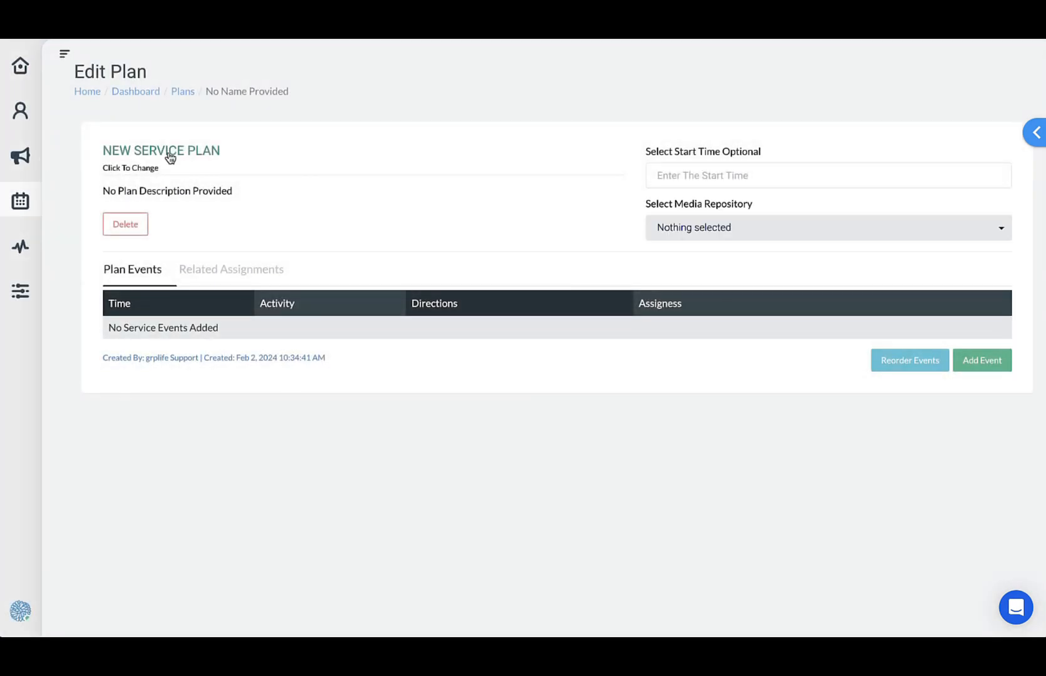
left_click(168, 155)
left_click(167, 153)
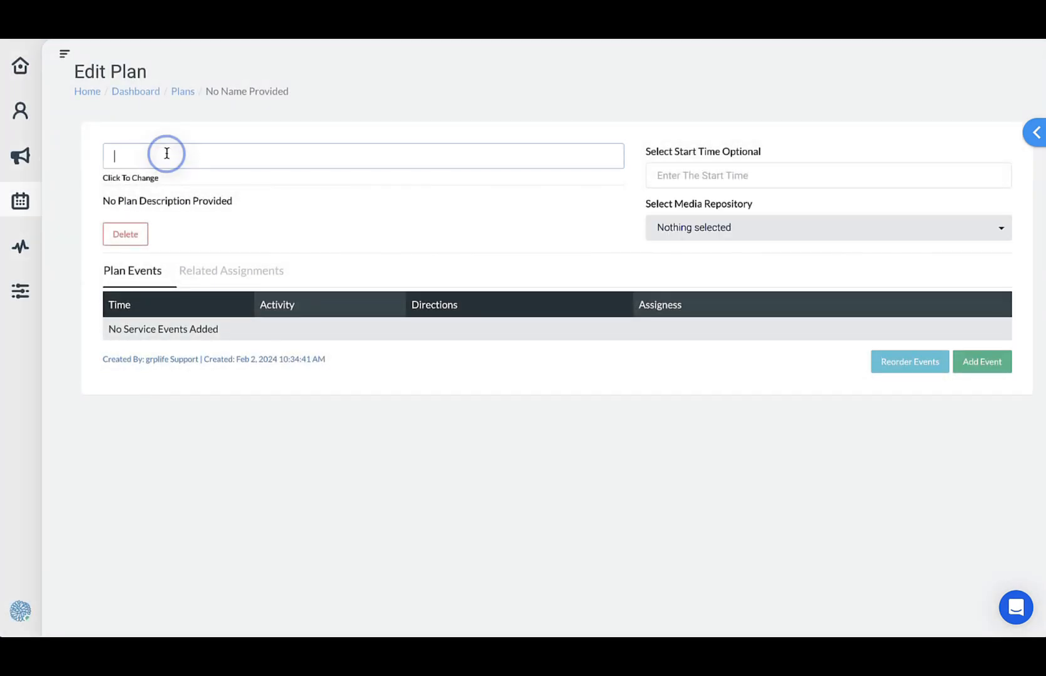
type("Standard W")
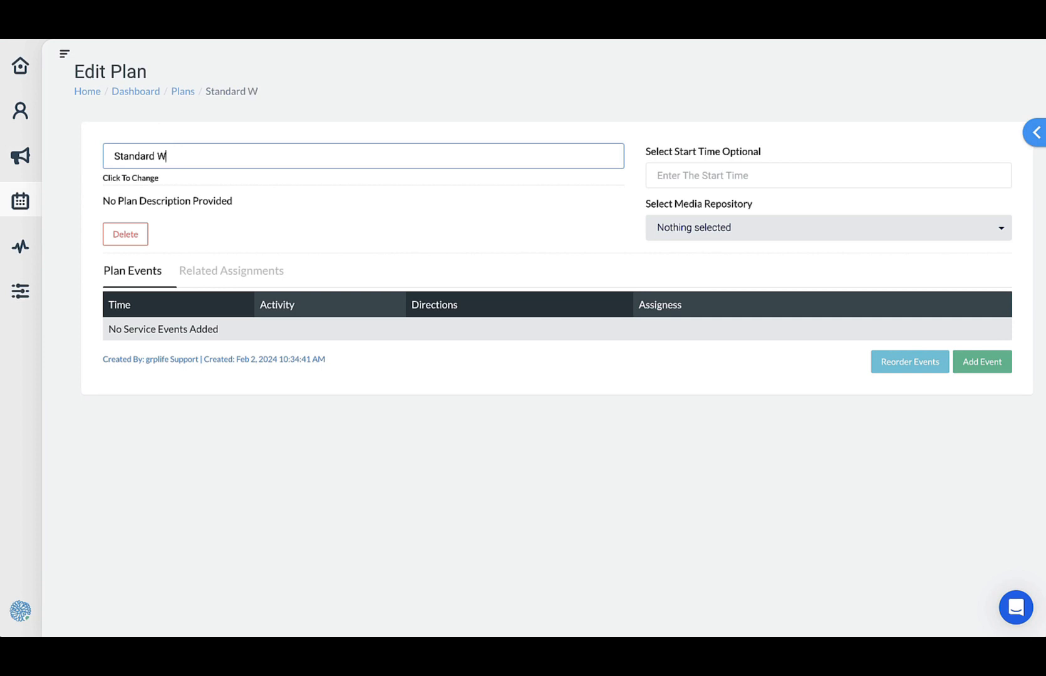
type("orship Service")
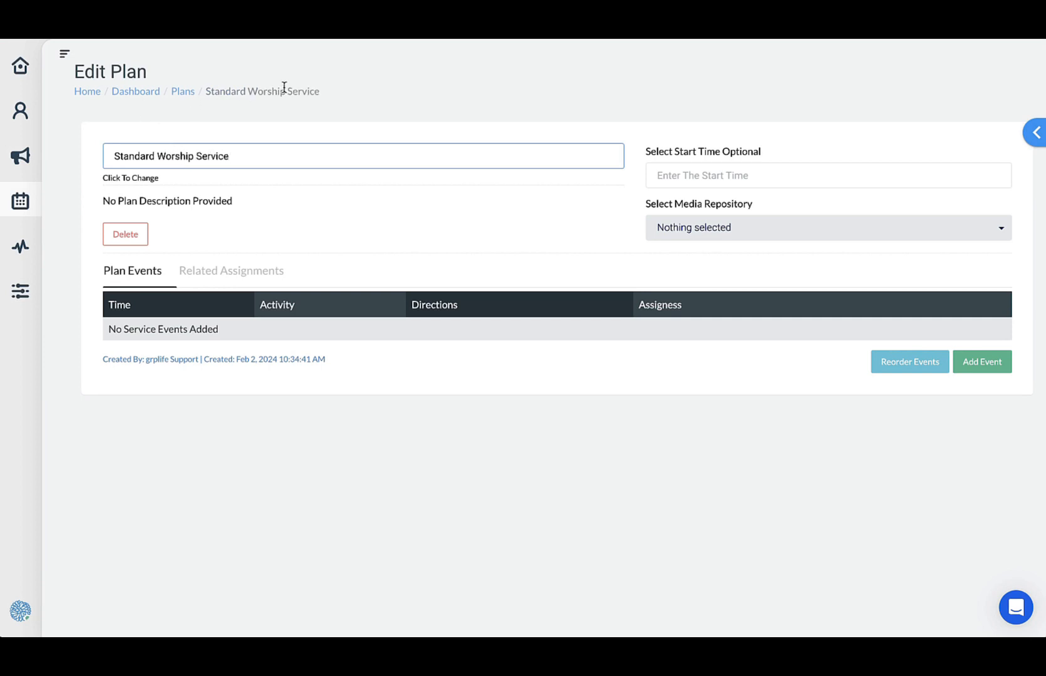
left_click(294, 91)
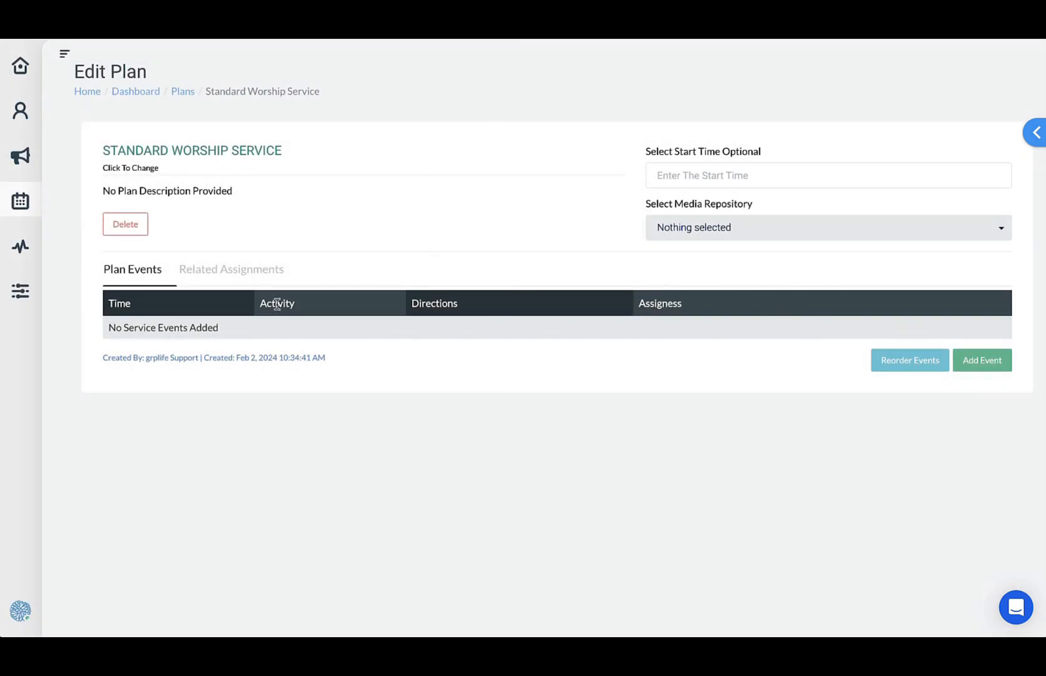
Start a new event in the Standard Worship Service plan and name it "Preparation"
left_click(971, 361)
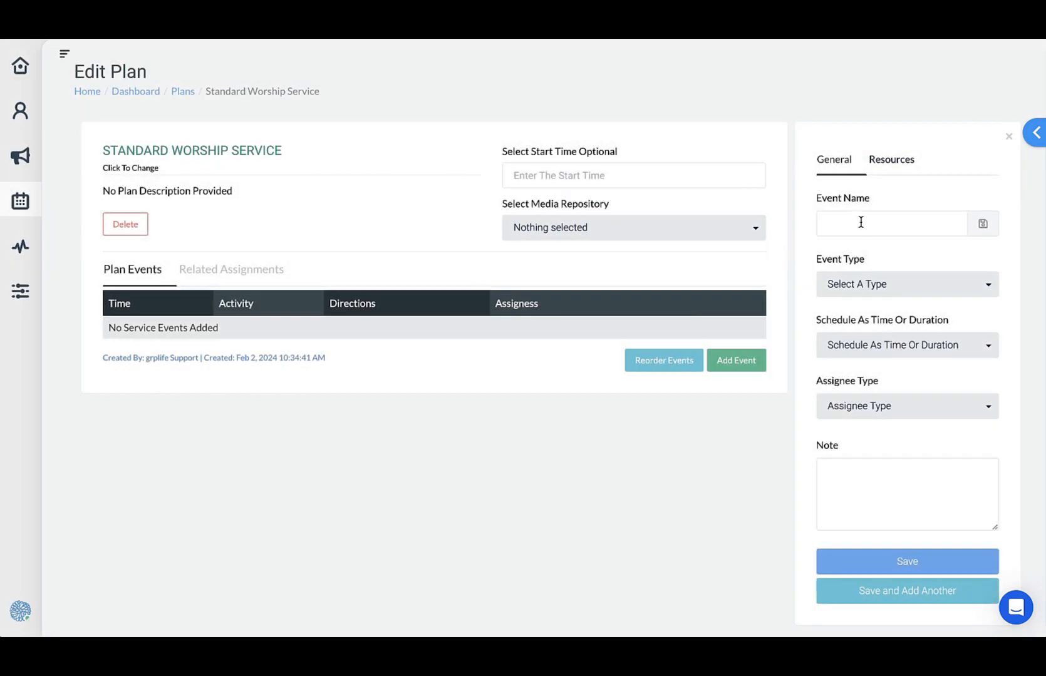
left_click(860, 223)
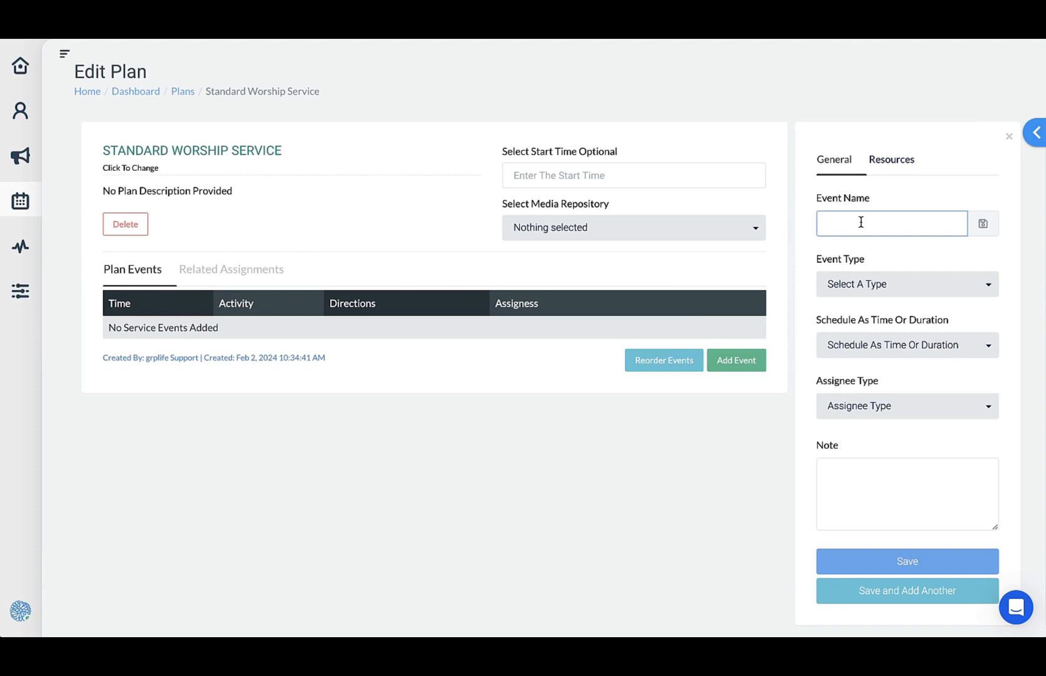
type("Pre")
type("pre")
key("BackSpace")
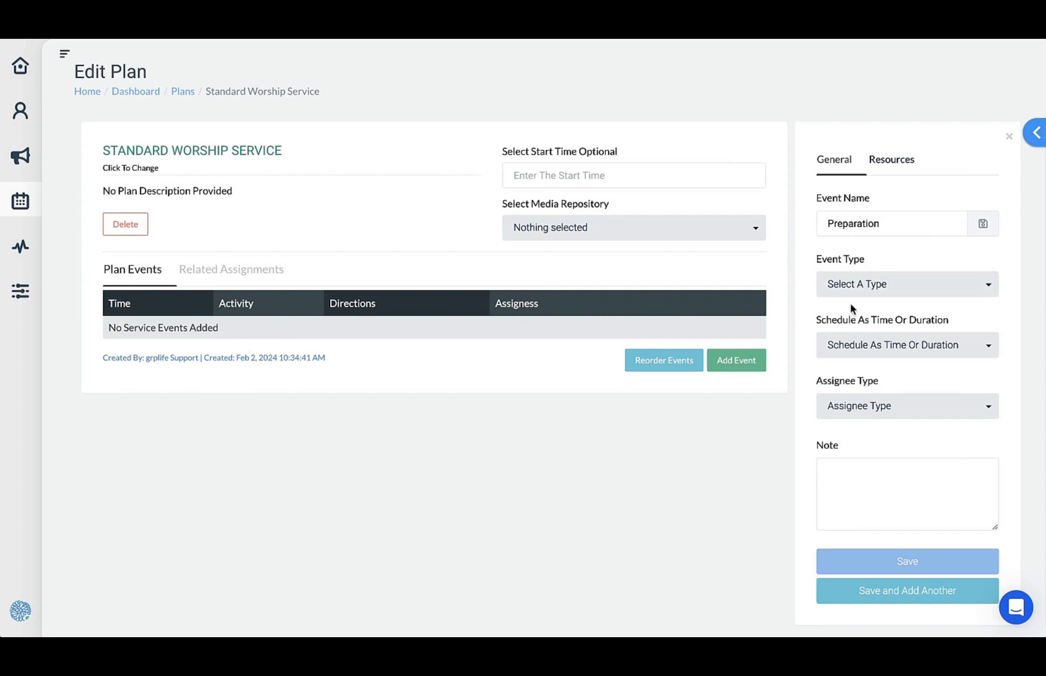
Set the Preparation event's type to Other and enter "Service Prep" as the type's name
left_click(914, 287)
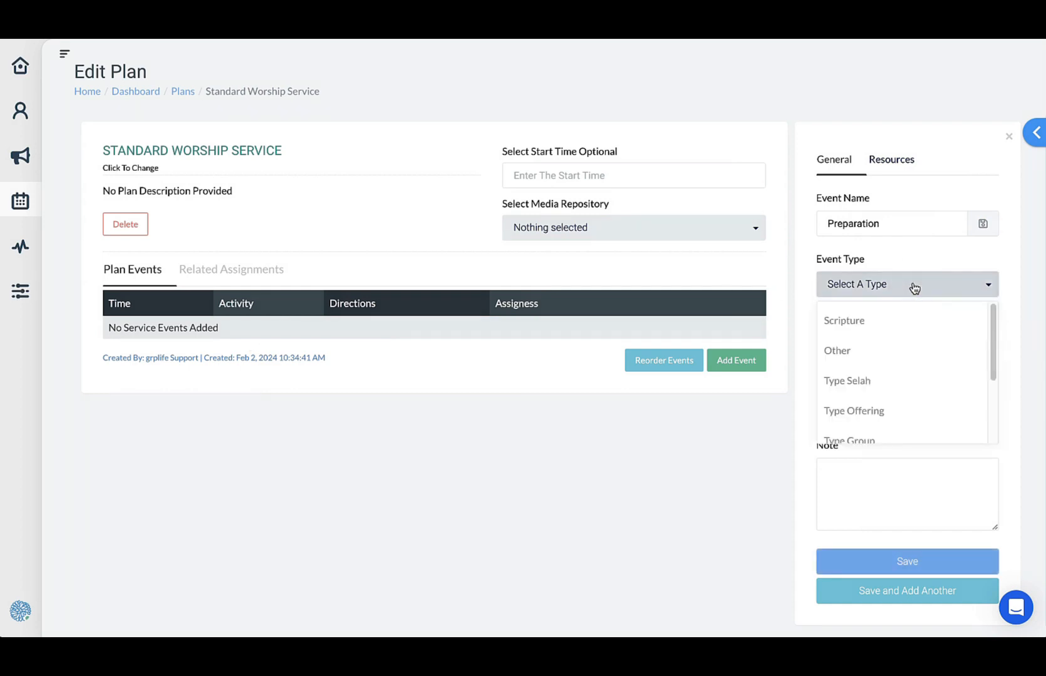
scroll(892, 352, "down", 5)
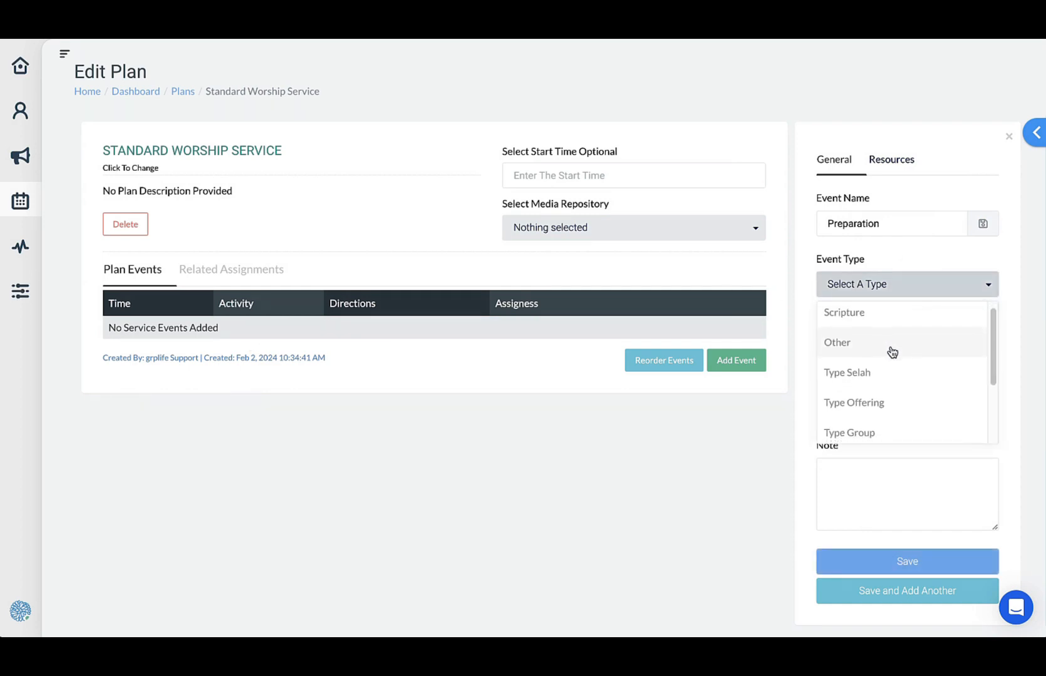
scroll(952, 357, "up", 5)
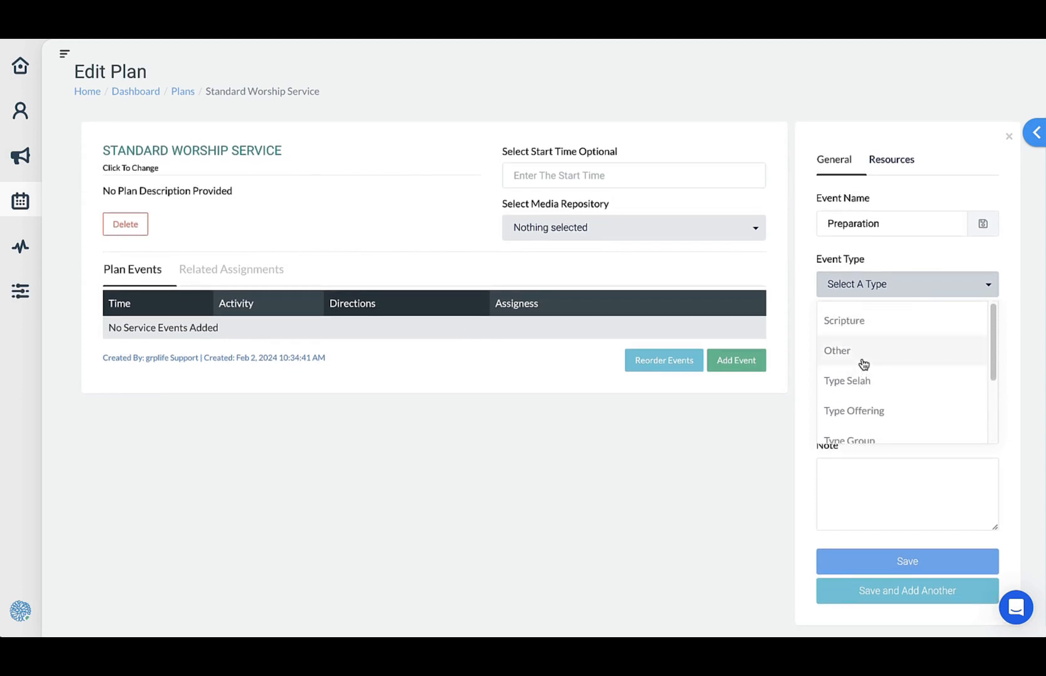
left_click(862, 359)
left_click(902, 324)
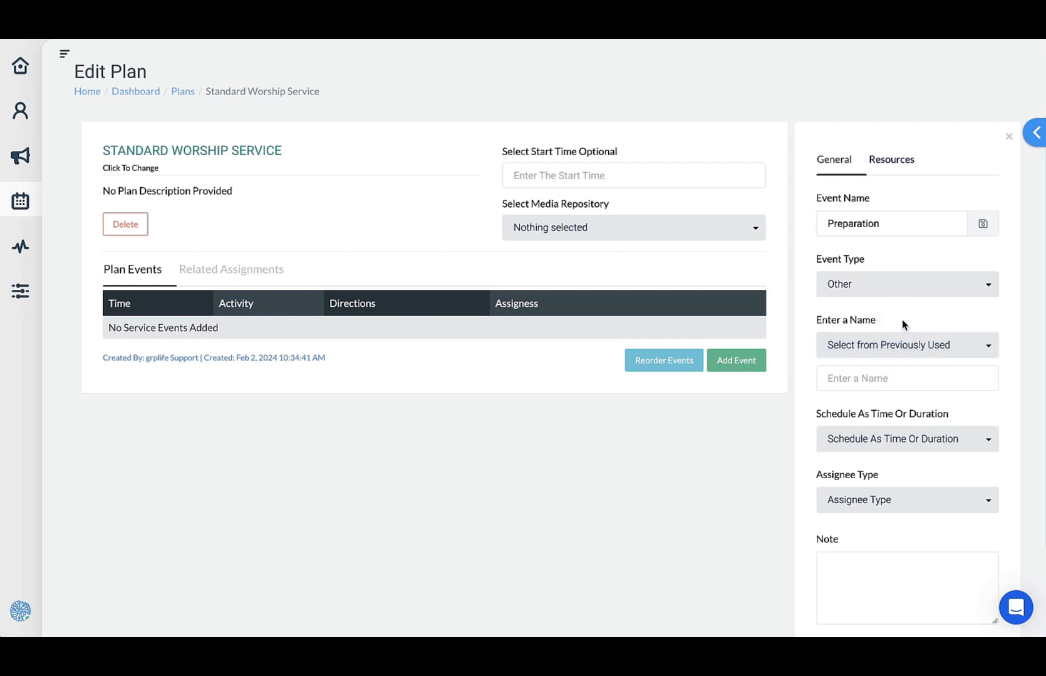
left_click(883, 376)
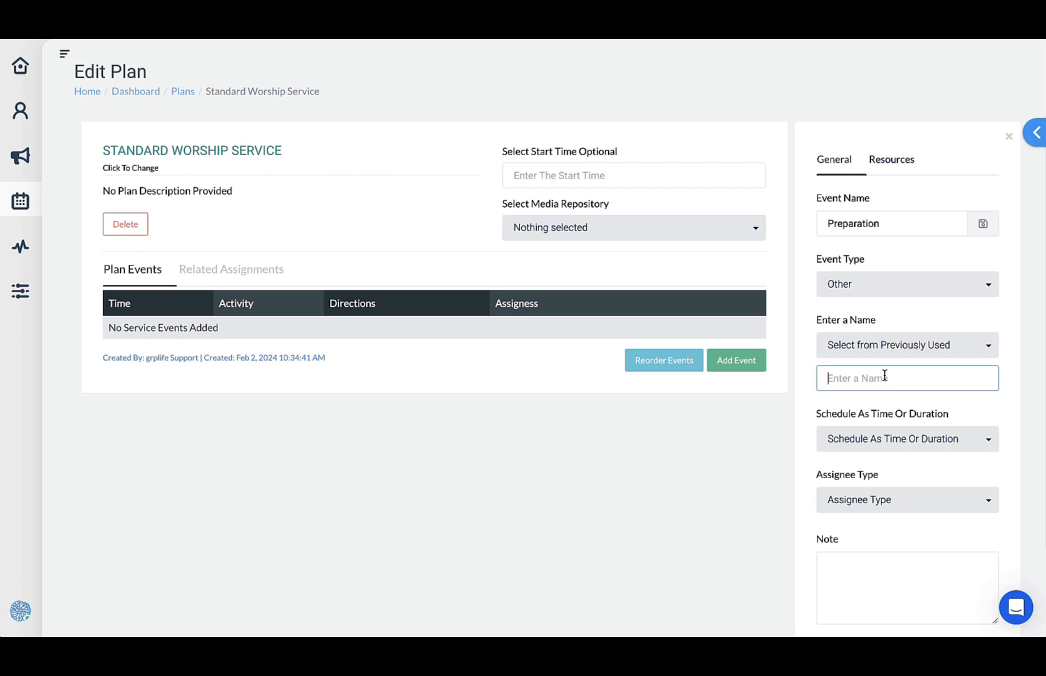
type("Service Prep")
Schedule the Preparation event by Duration Time with a duration of 30 minutes
scroll(904, 415, "down", 1)
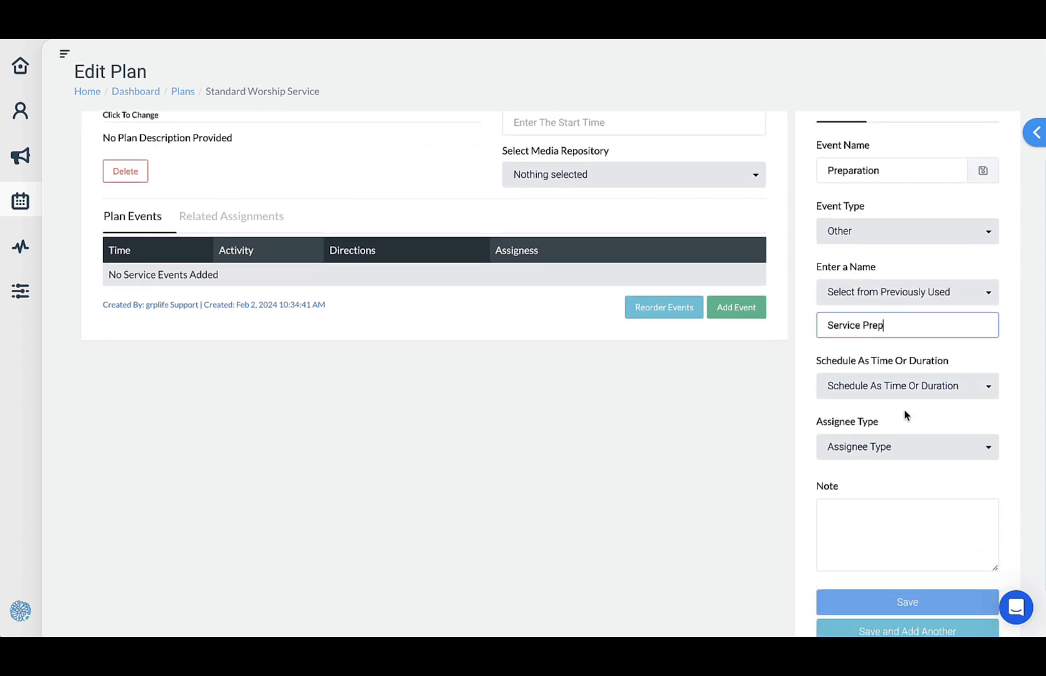
left_click(848, 394)
left_click(858, 452)
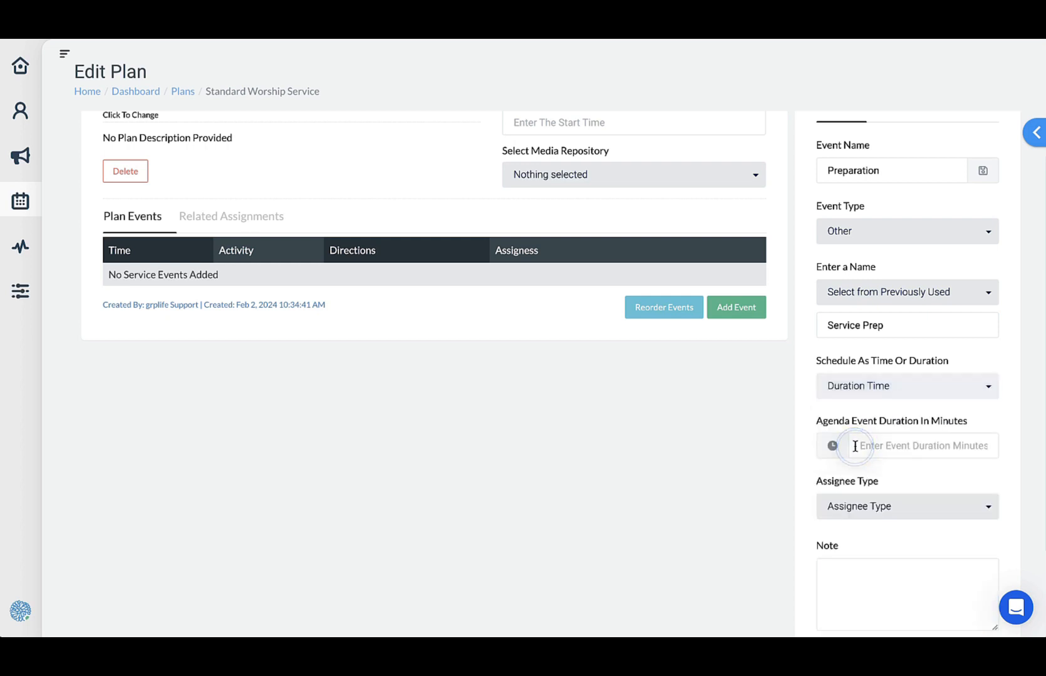
left_click(894, 441)
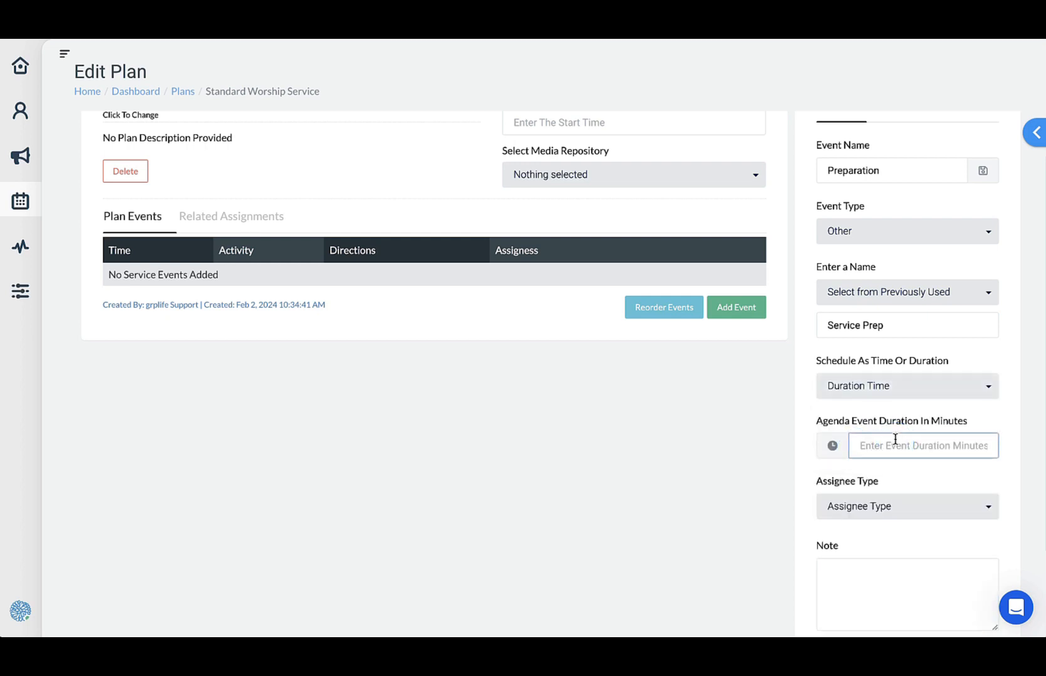
type("30")
left_click(1008, 417)
Set the event's assignee type to Assign To Role and associate it with the Worship Team Assignments team
scroll(1008, 417, "down", 2)
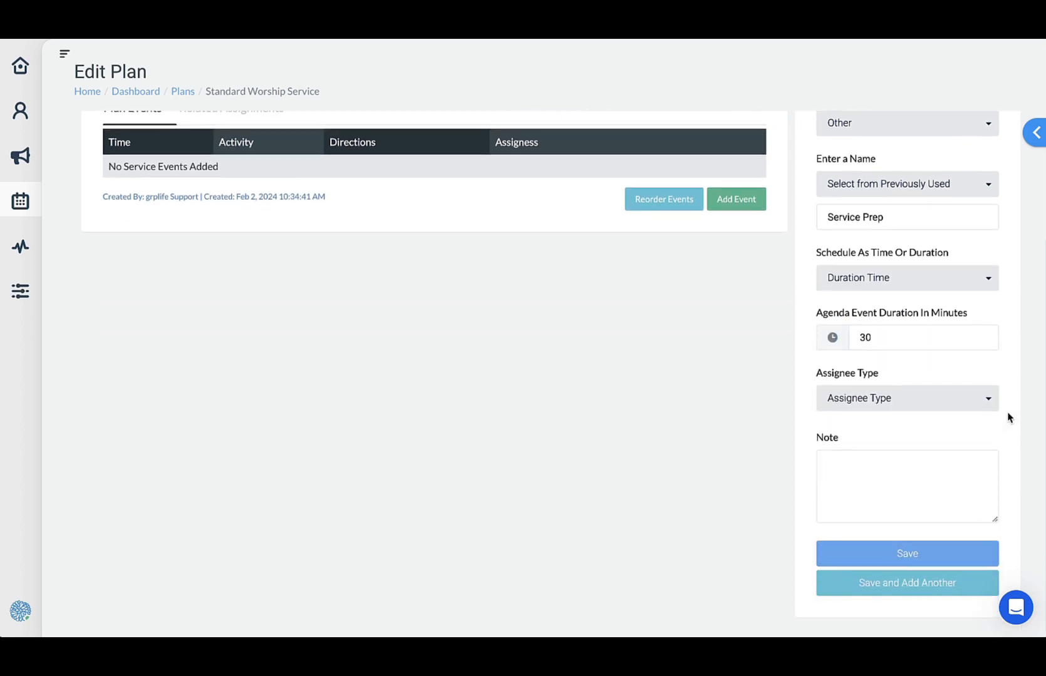
left_click(988, 404)
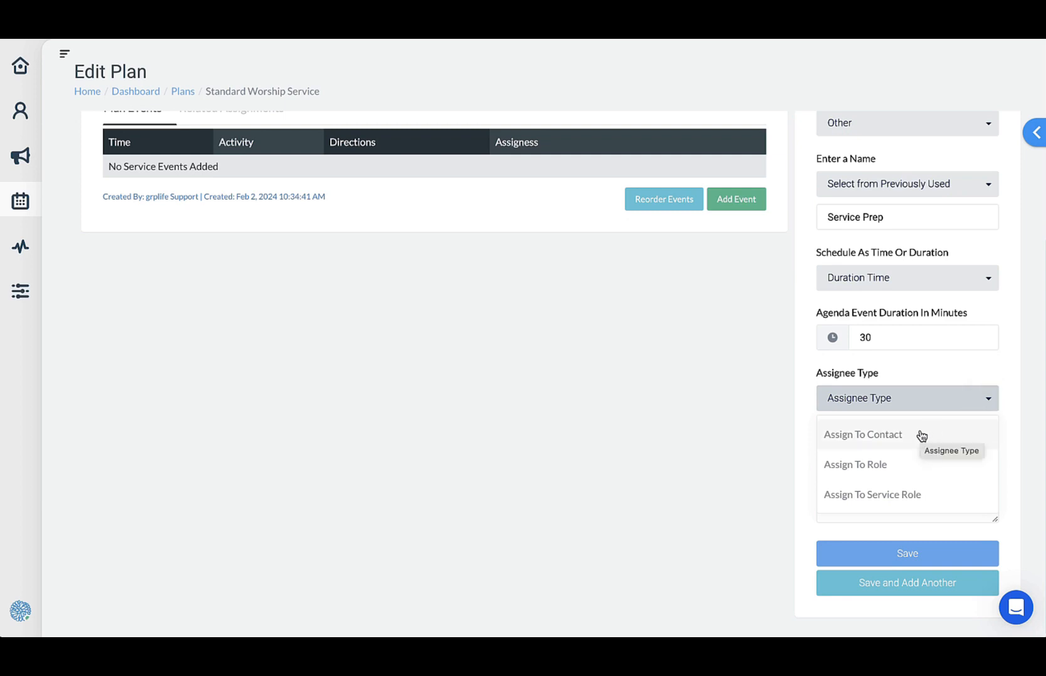
left_click(892, 466)
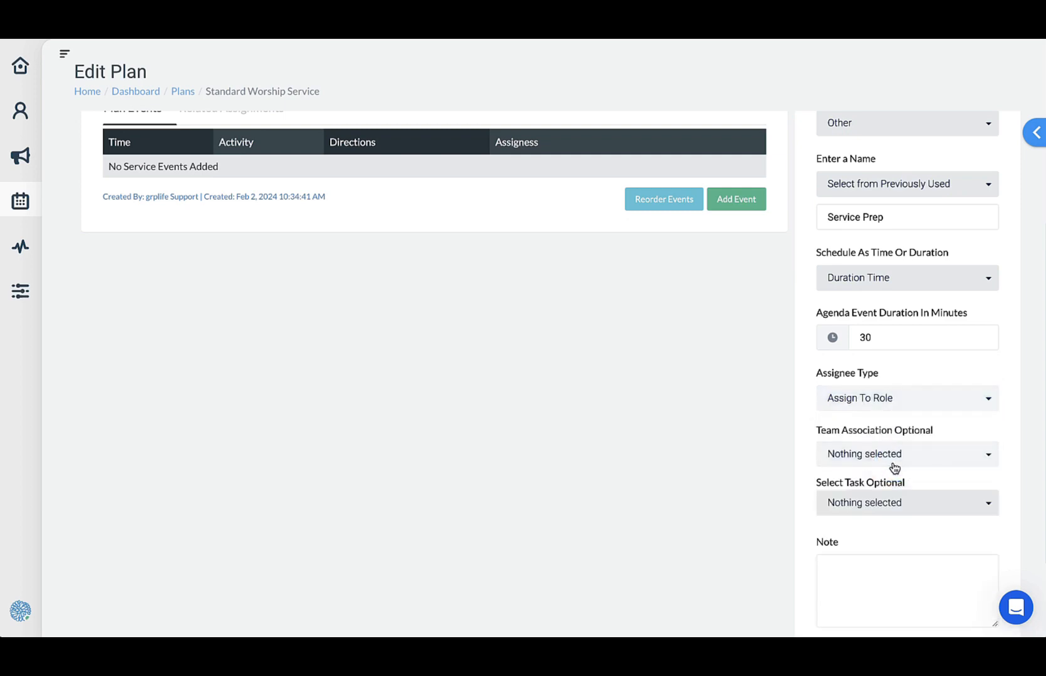
left_click(942, 461)
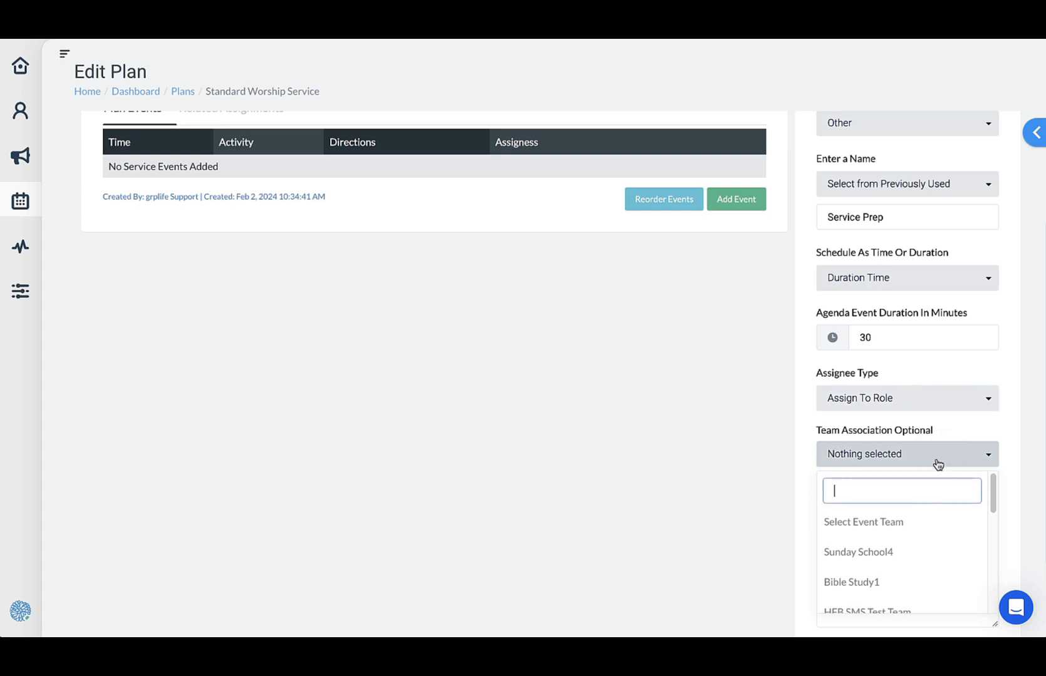
scroll(927, 554, "down", 1)
scroll(929, 556, "down", 6)
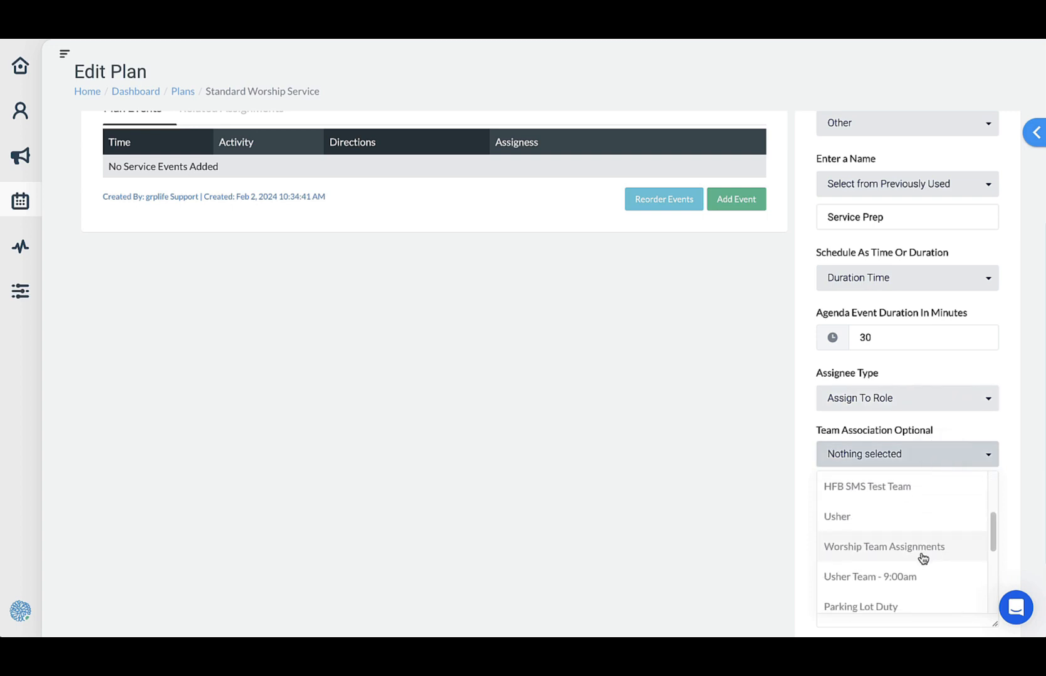
scroll(909, 554, "up", 3)
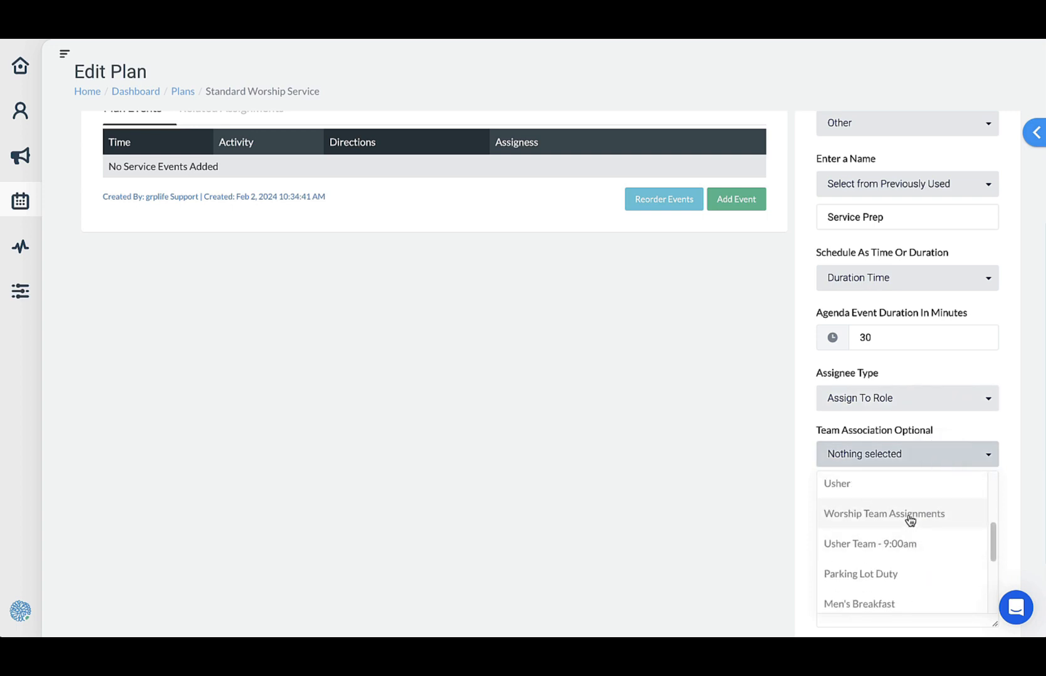
left_click(910, 519)
Save the Preparation event without choosing a specific task and open a blank form for another event
left_click(870, 514)
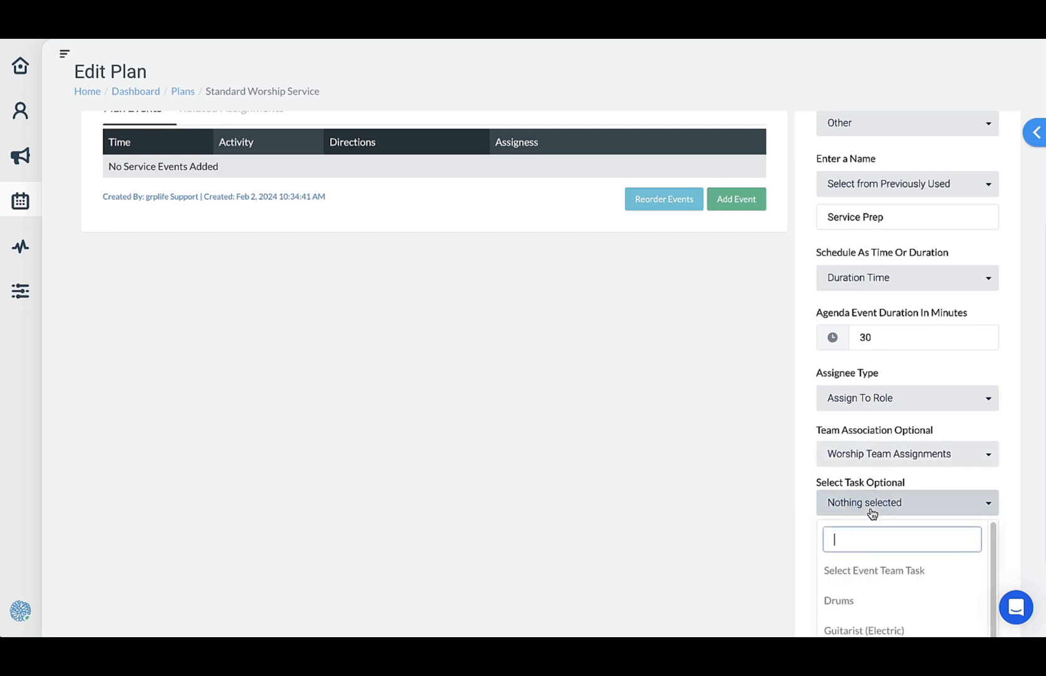
left_click(1005, 498)
scroll(1022, 503, "down", 2)
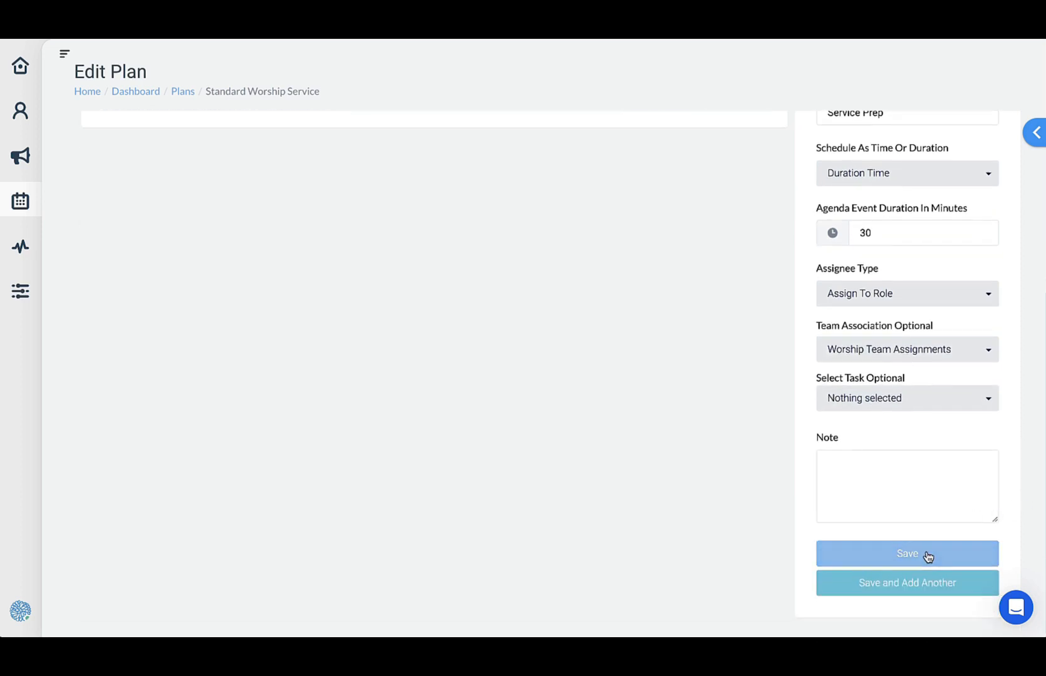
left_click(913, 583)
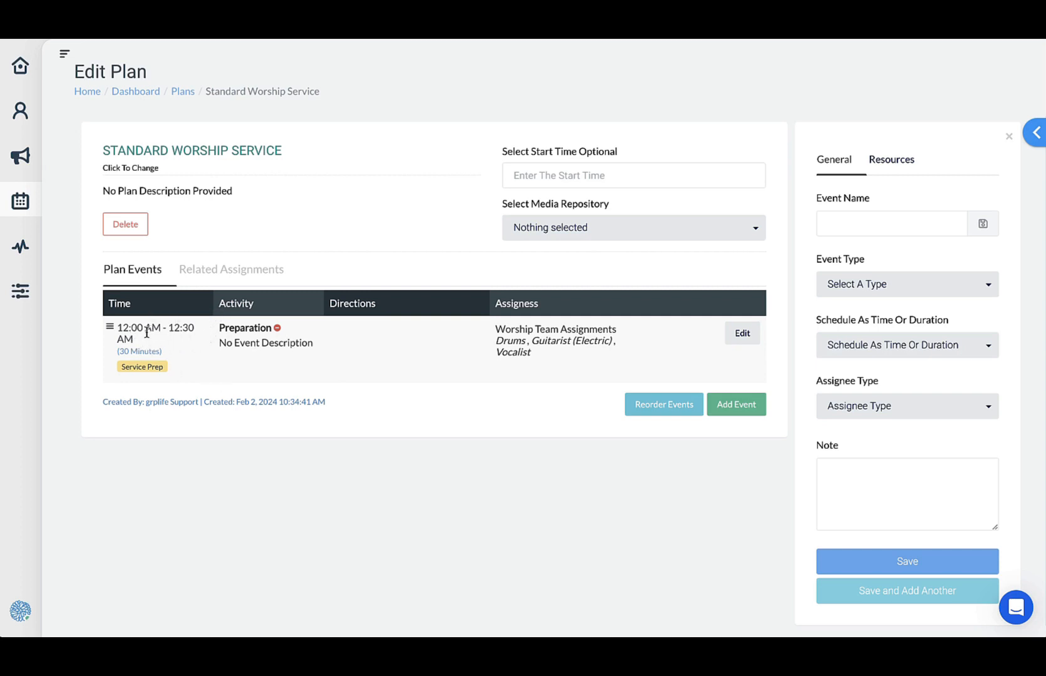
Set the plan's start time to 8:00 AM
left_click(549, 177)
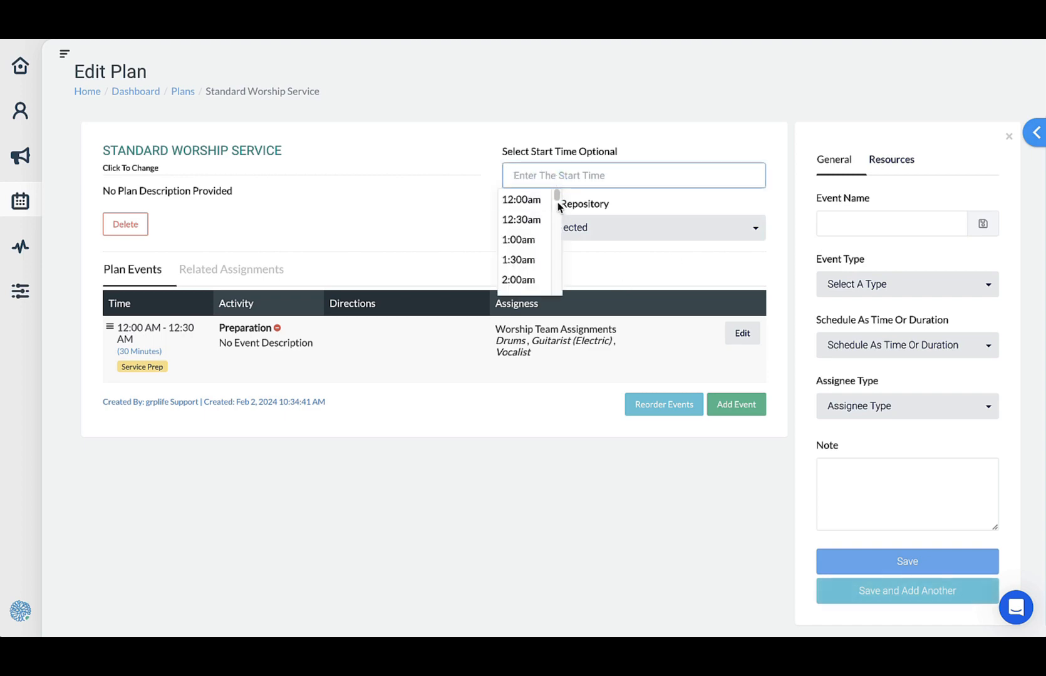
left_click_drag(555, 199, 554, 230)
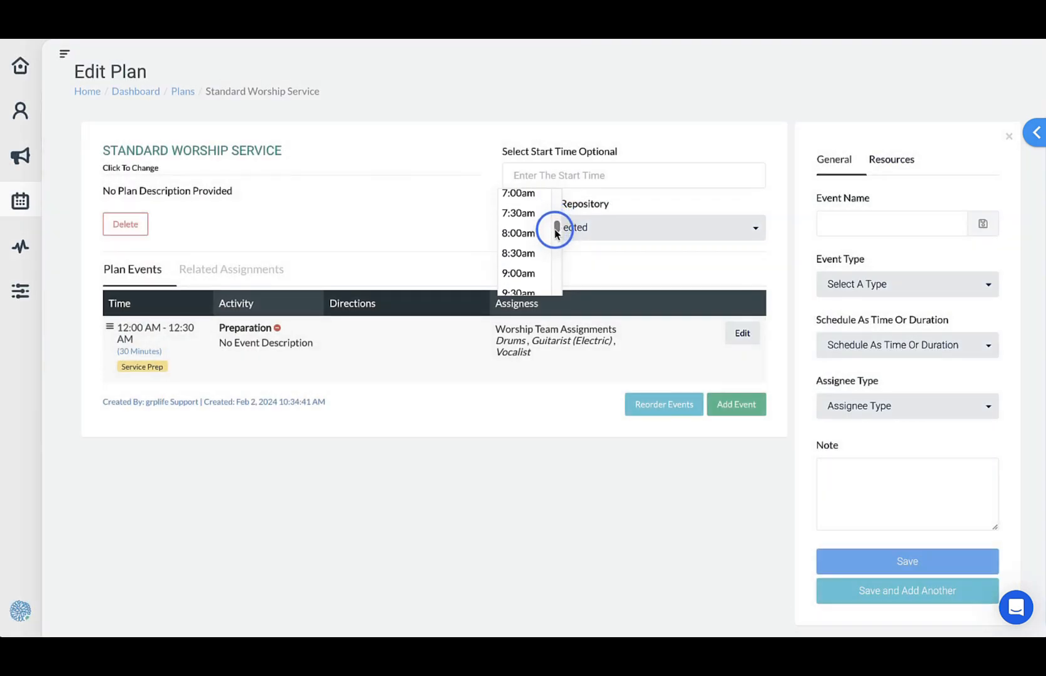
left_click(535, 227)
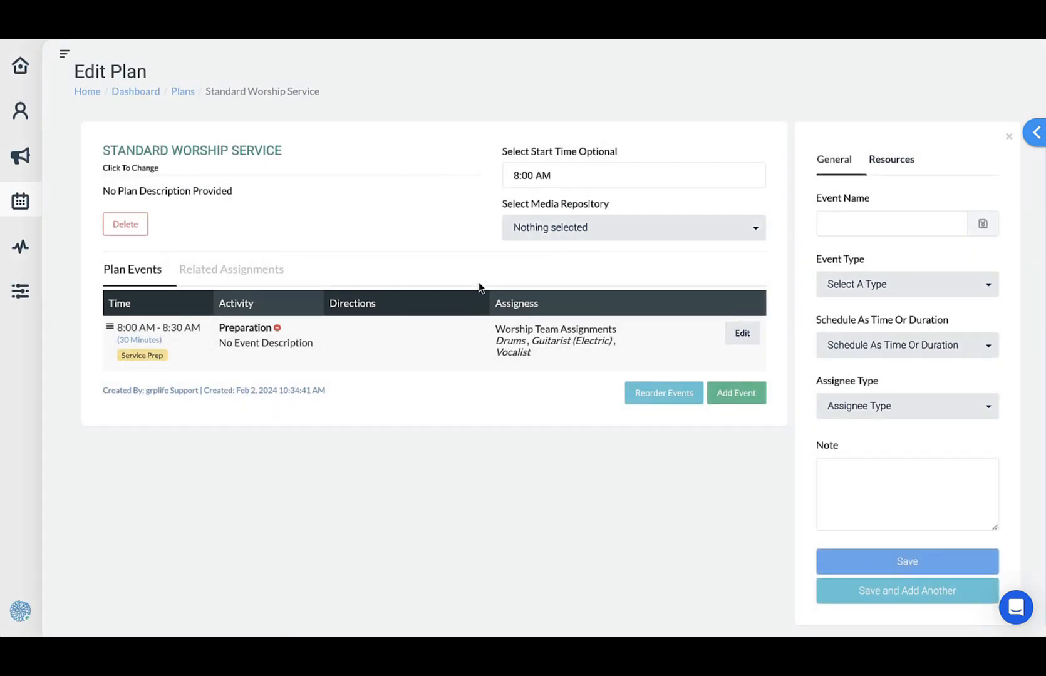
Change the plan's start time to 7:30 AM
left_click(577, 182)
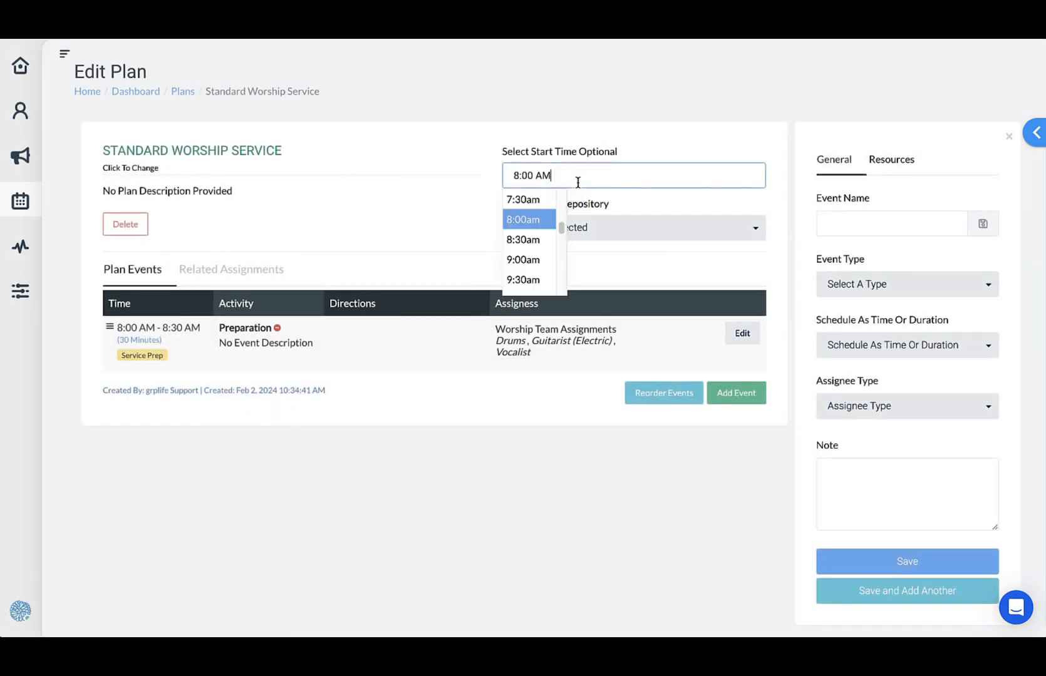
left_click(542, 204)
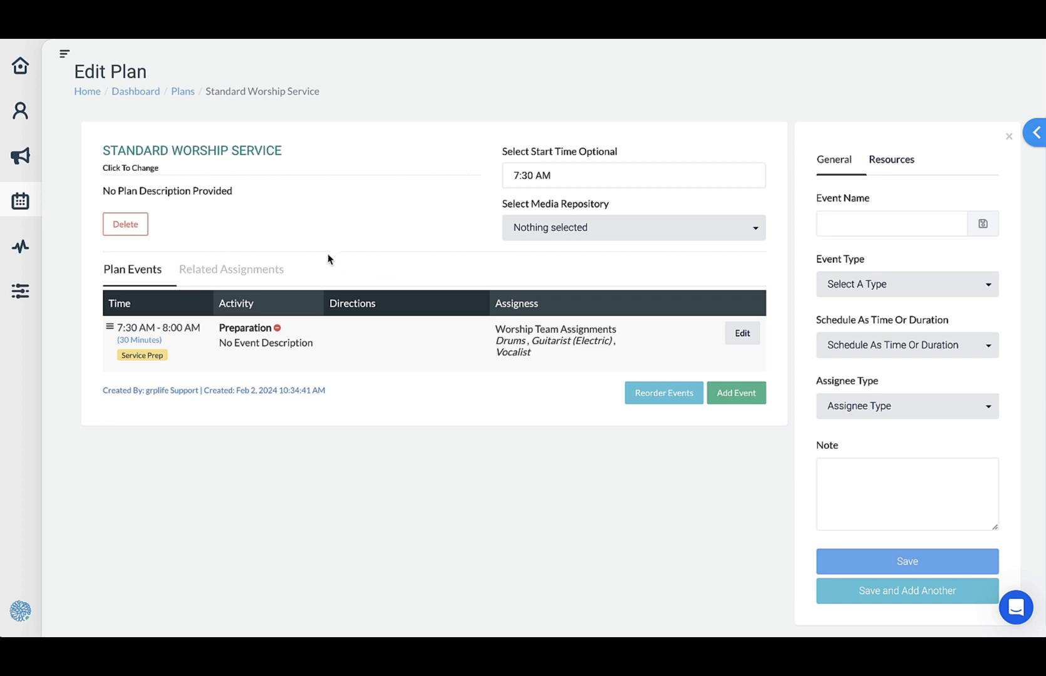
Open the Setup Crew team from the service planning teams and display its team roles
left_click(24, 213)
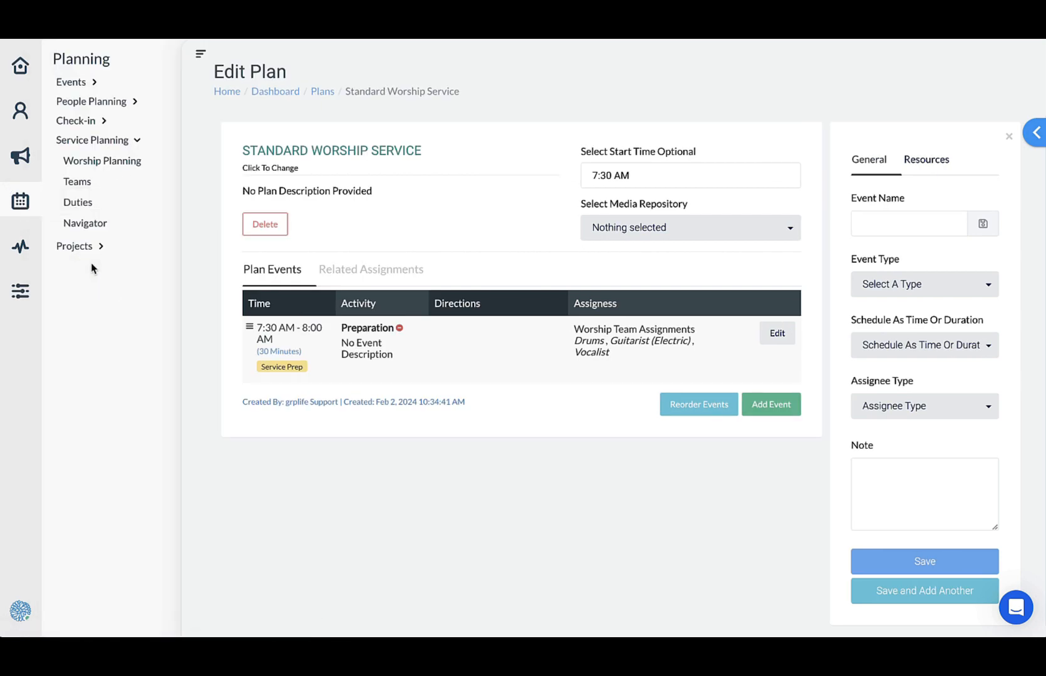
left_click(78, 181)
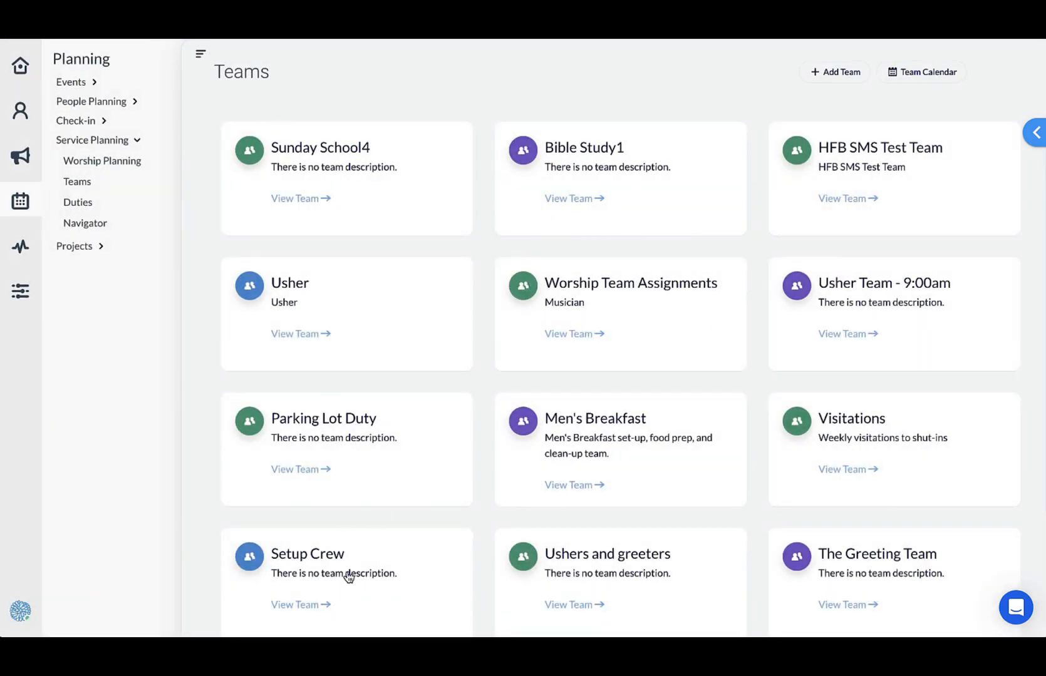
left_click(194, 62)
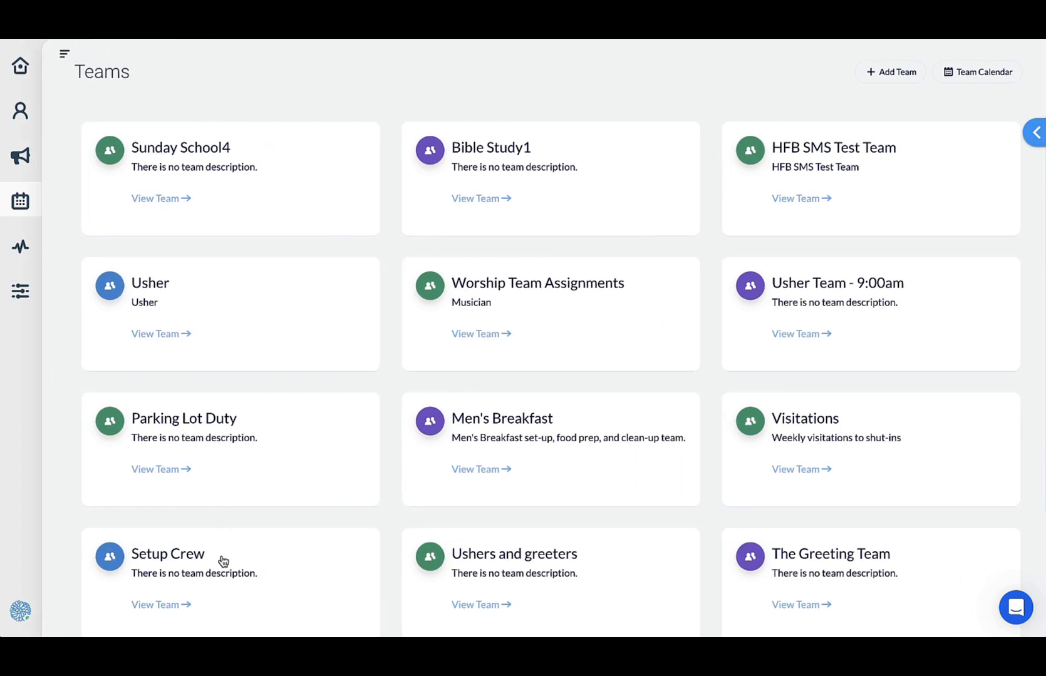
scroll(222, 563, "down", 2)
left_click(202, 471)
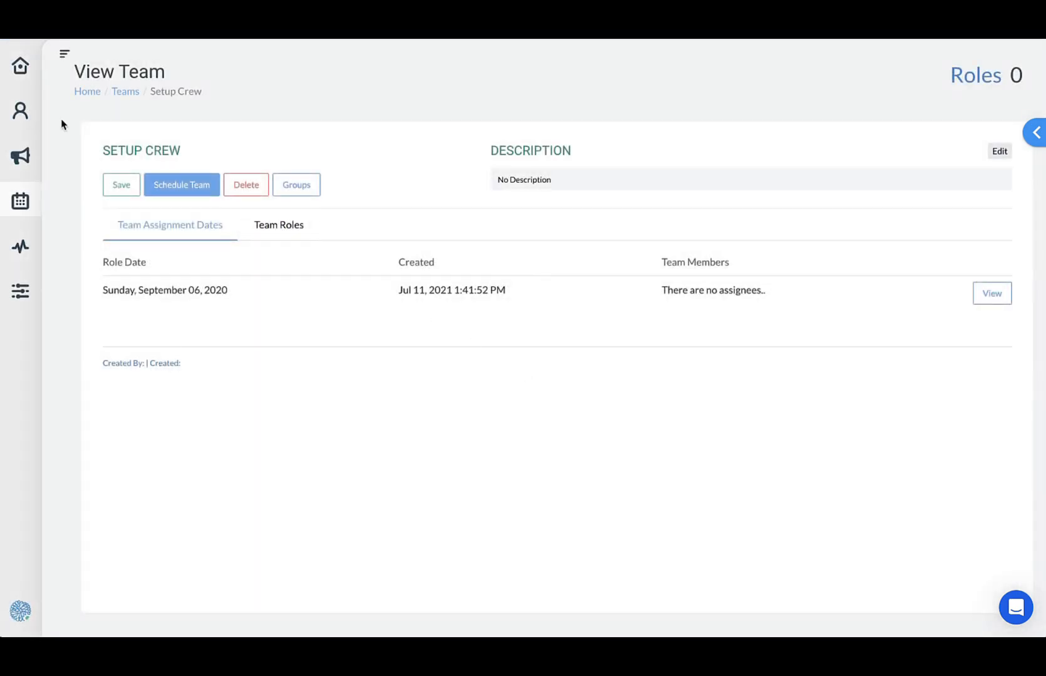
left_click(270, 226)
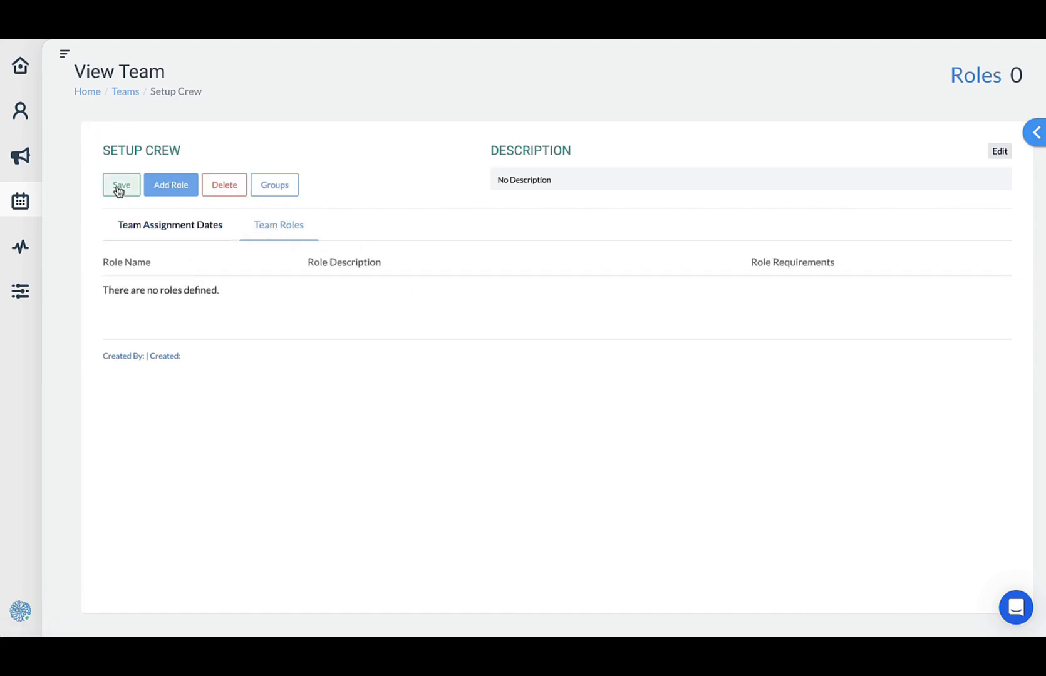
Add a role named Media (Video) to the Setup Crew team, without a description or requirements
left_click(168, 183)
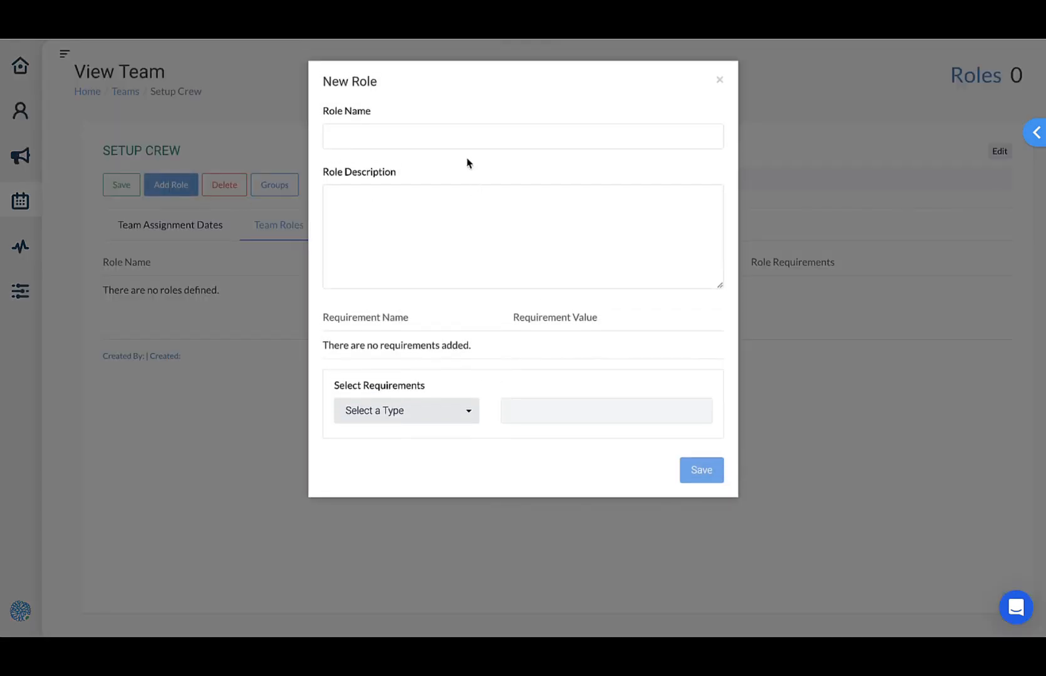
left_click(411, 132)
type("Medi")
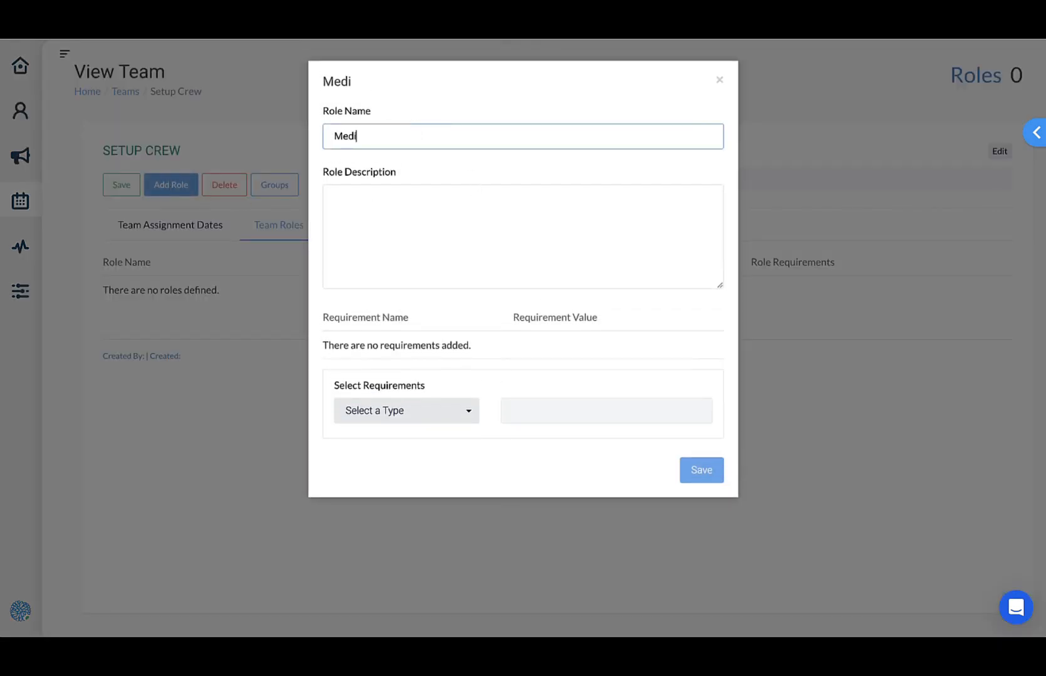
type("a (Video")
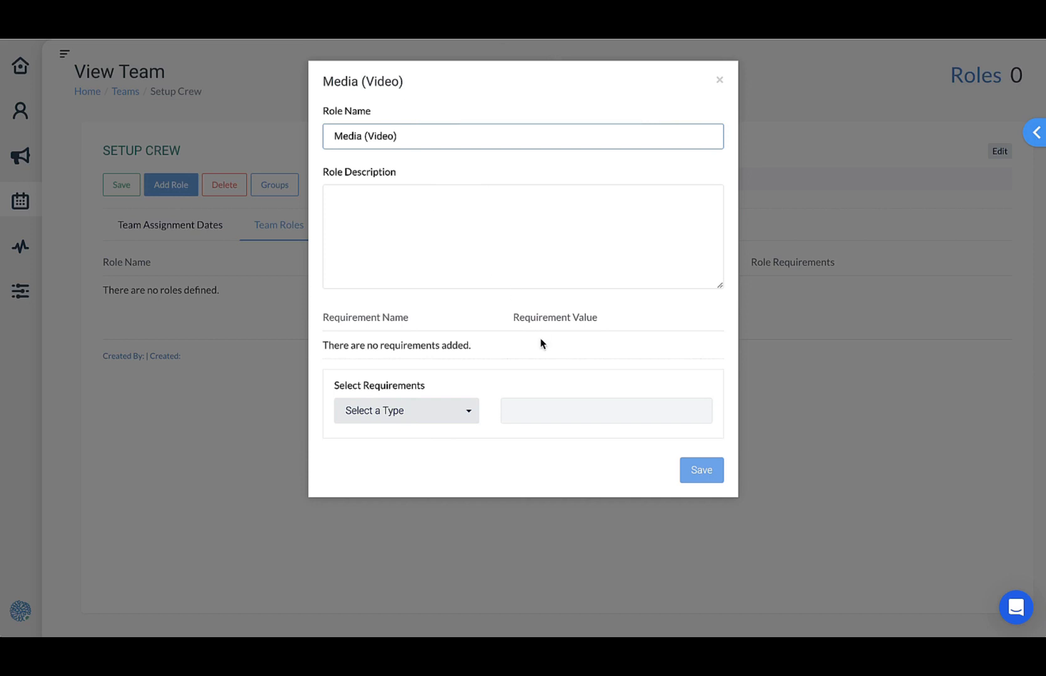
left_click(702, 479)
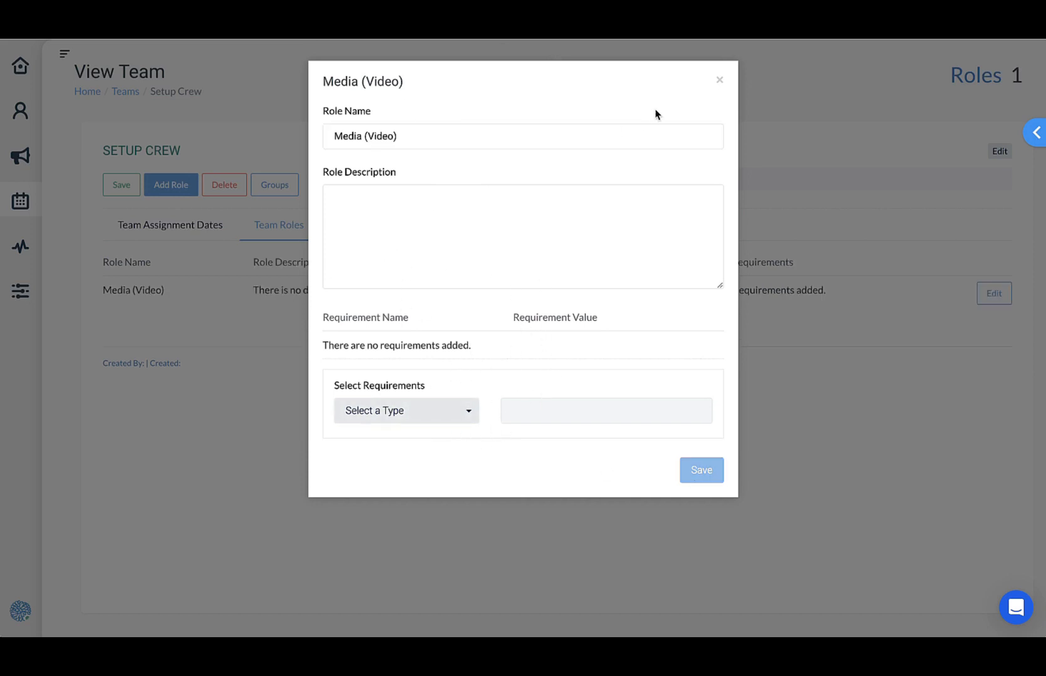
left_click(720, 79)
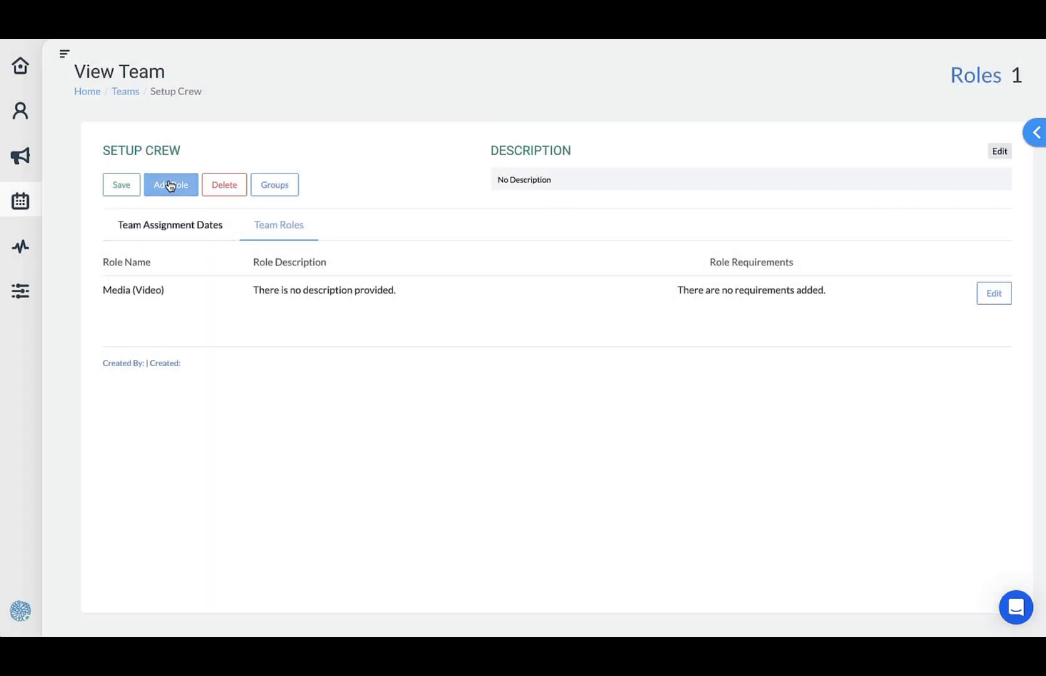
Add a second role named Media (Audio) to the Setup Crew team
left_click(169, 185)
left_click(387, 132)
type("Me")
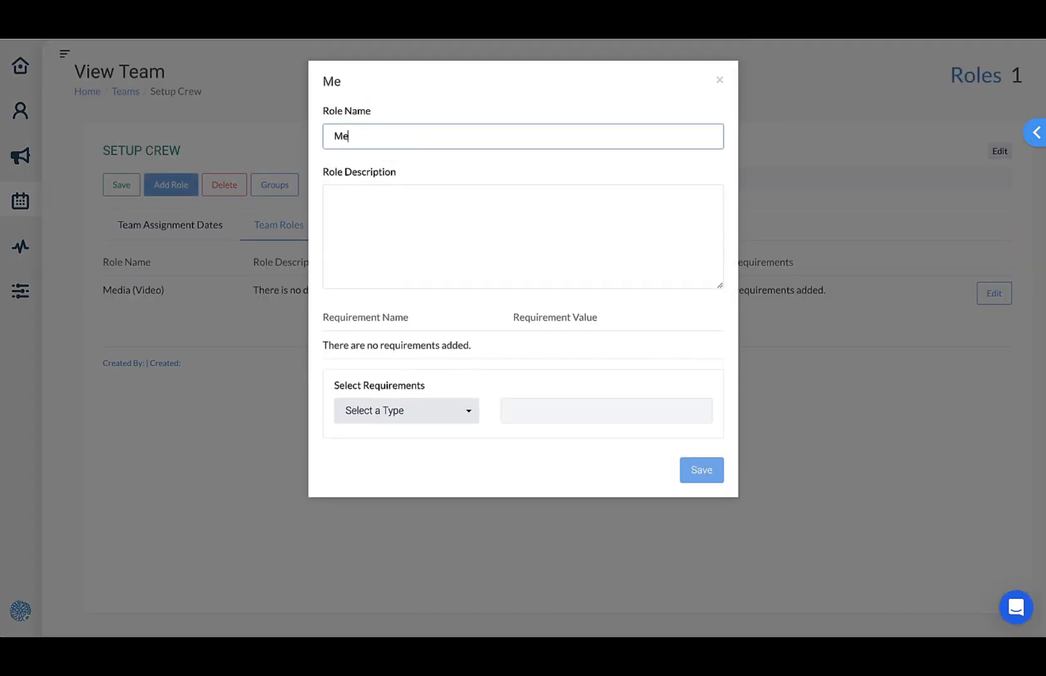
type("dia (Audio)")
key("Return")
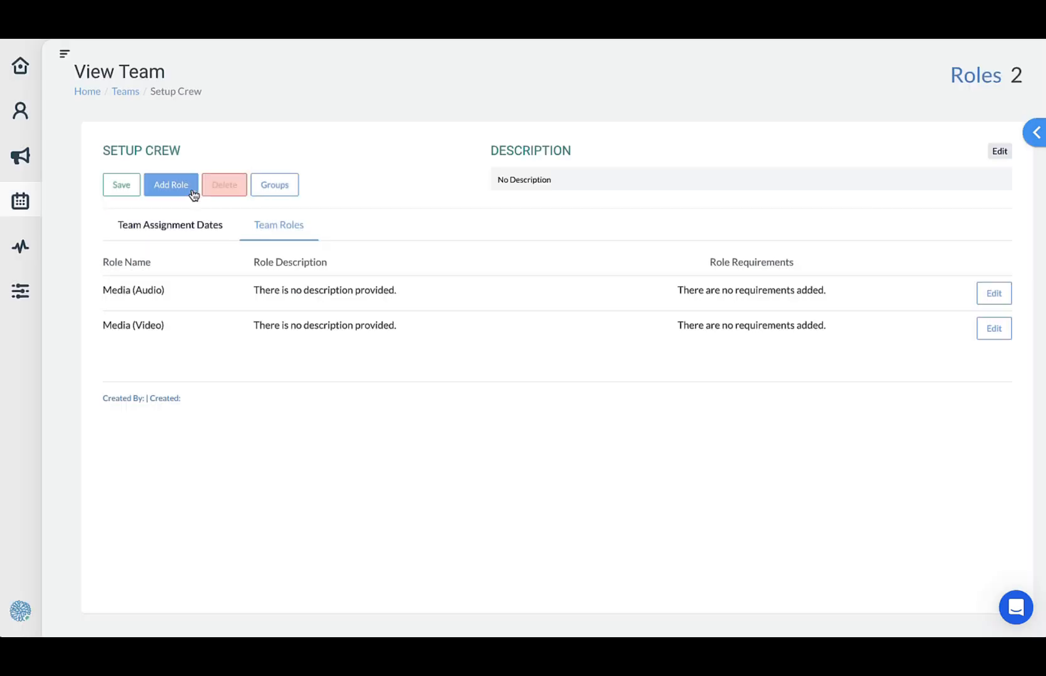
Add a third role named Worship Facility to the Setup Crew team and close the role form
left_click(175, 186)
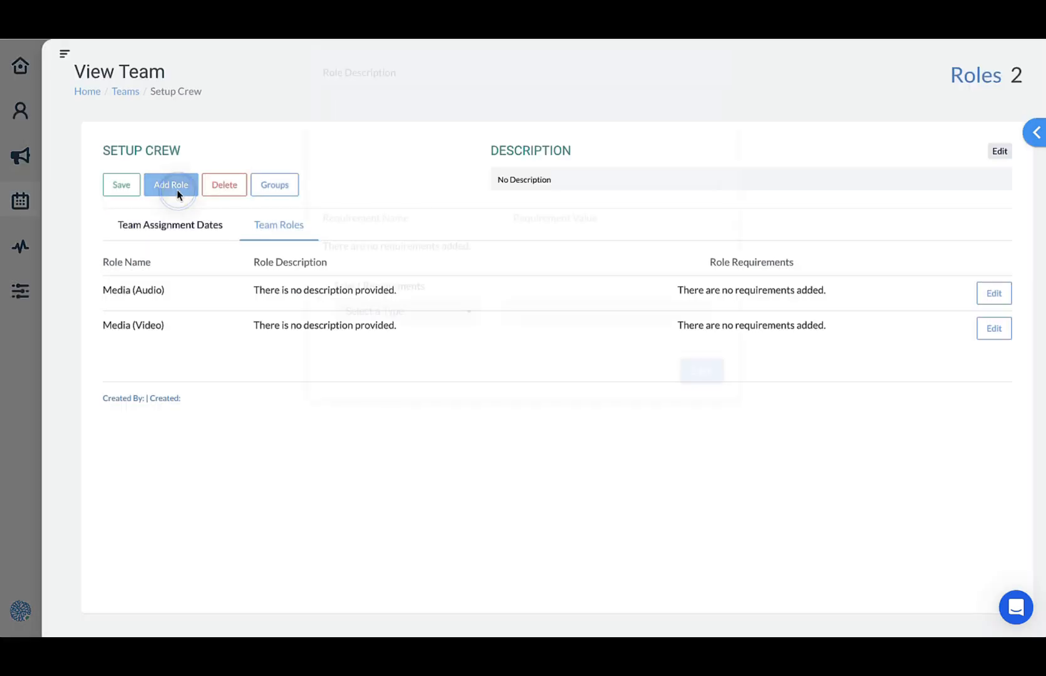
left_click(455, 139)
type("Facility")
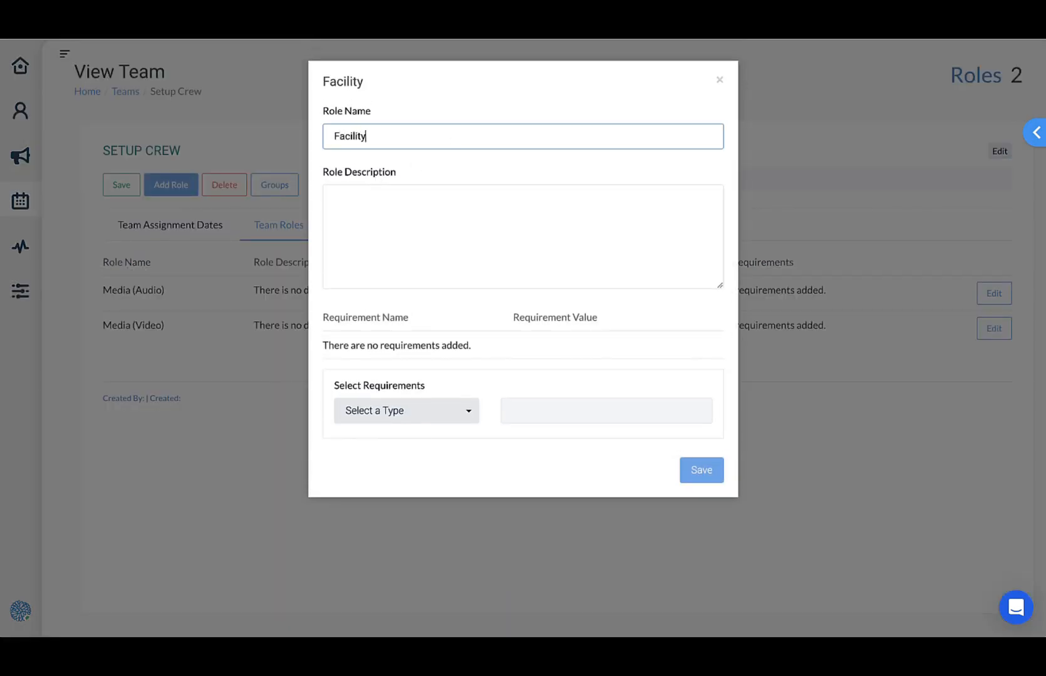
key("BackSpace")
key("BackSpace")
key("BackSpace")
key("BackSpace")
key("BackSpace")
type("Worship F")
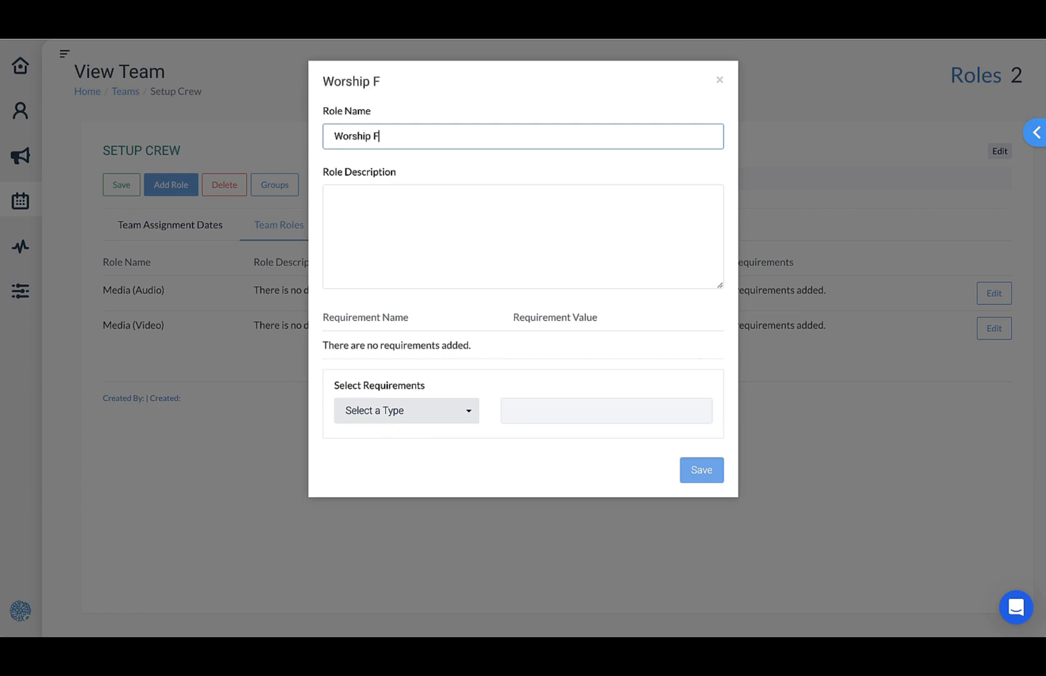
type("acility")
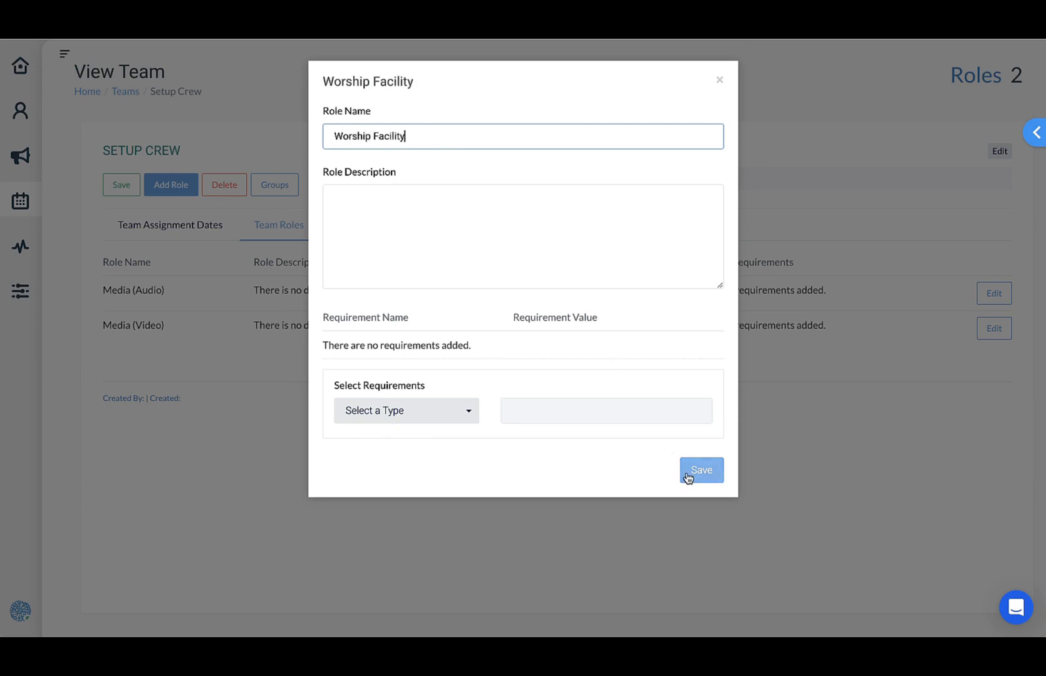
left_click(687, 472)
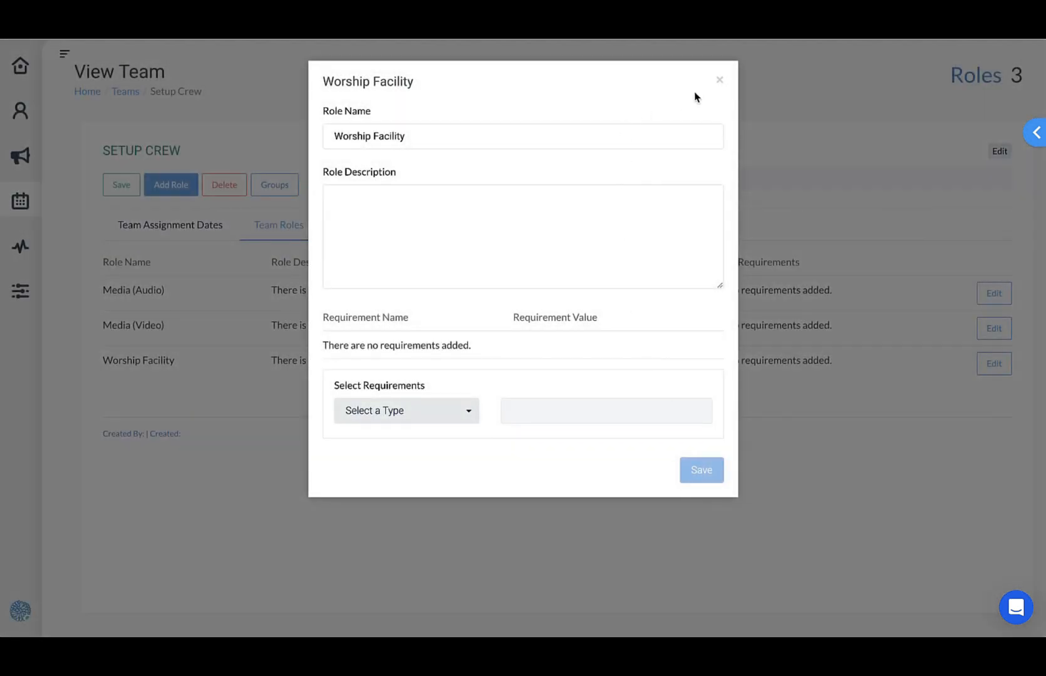
left_click(720, 78)
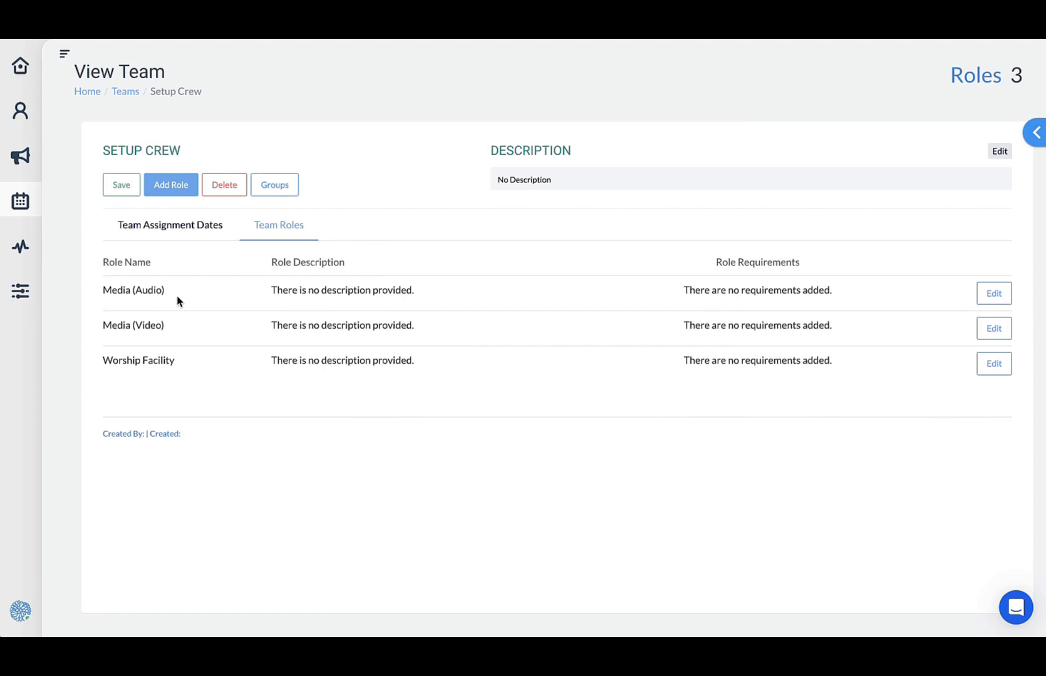
Rename the Setup Crew team as Worship Service - Setup Crew and display its roles again
left_click(144, 156)
left_click(112, 161)
type("Worship S")
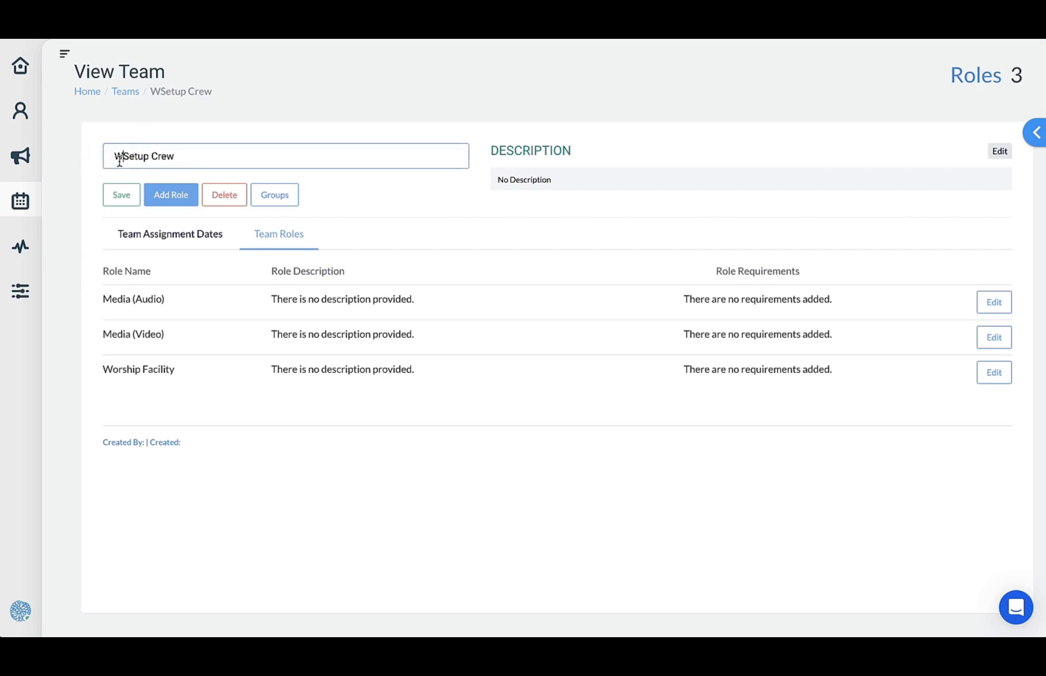
type("ervice -")
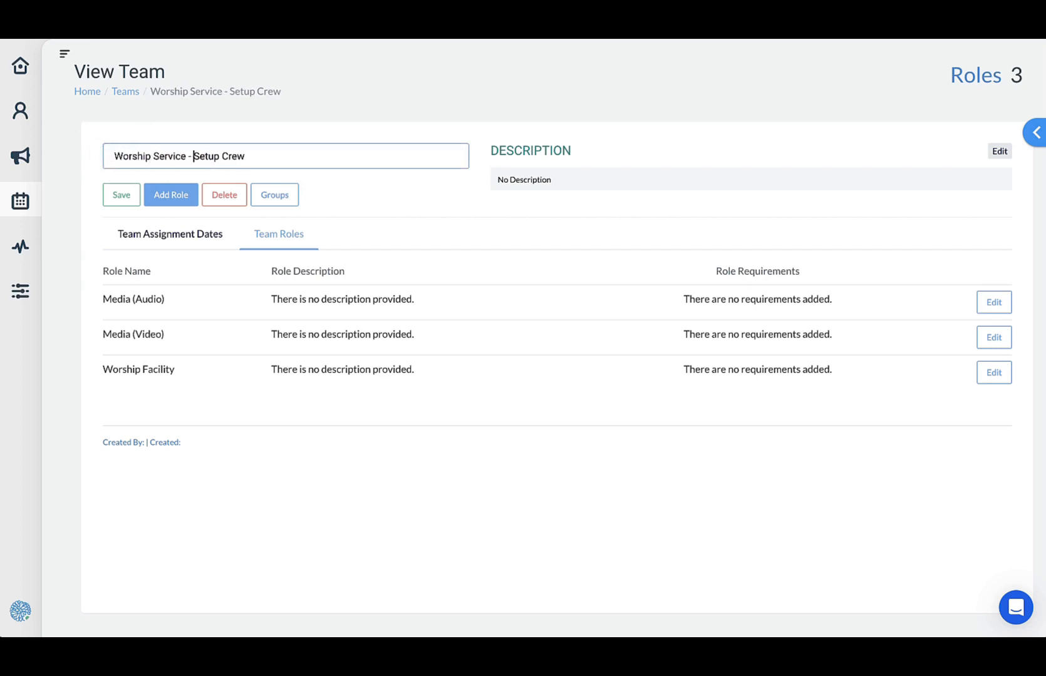
left_click(843, 511)
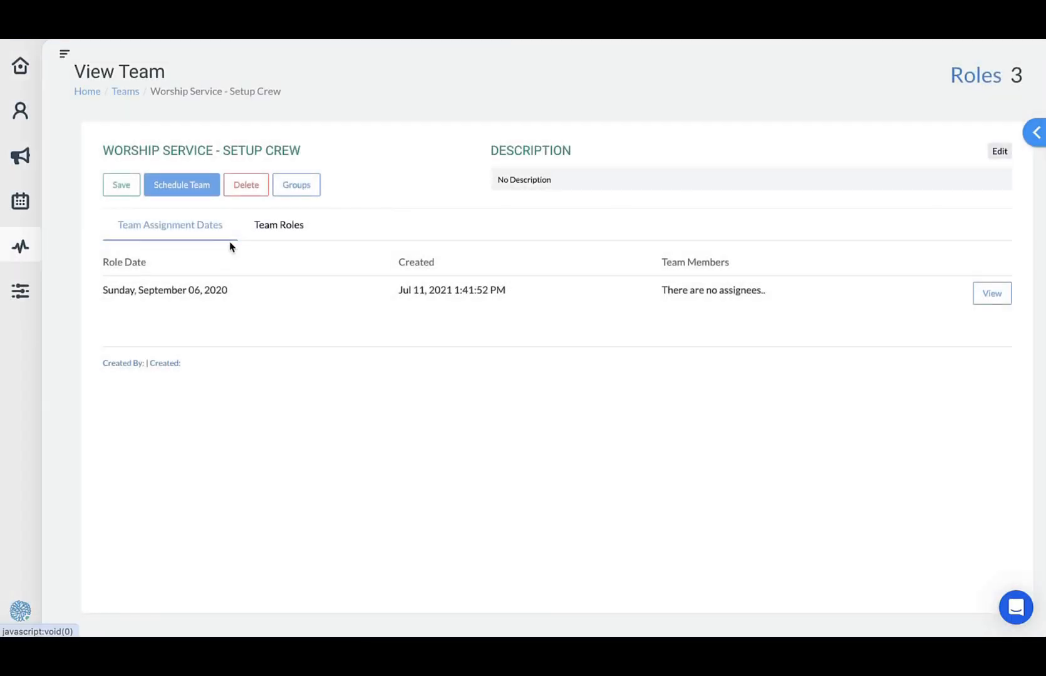
left_click(282, 227)
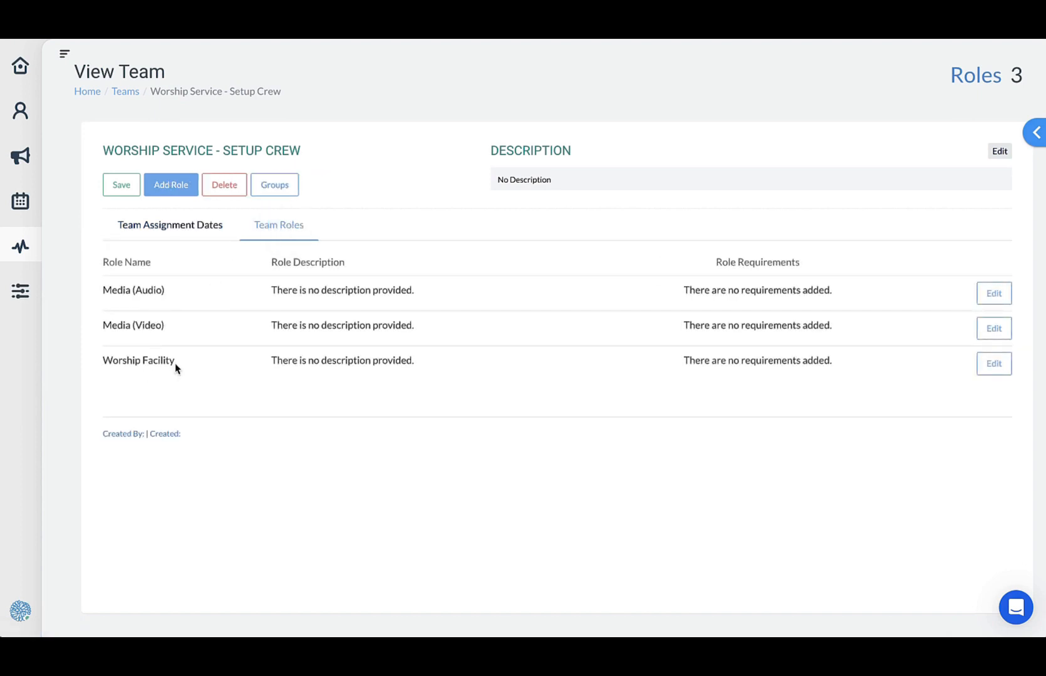
Return to the worship planning plans and open the Standard Worship Service plan
left_click(22, 199)
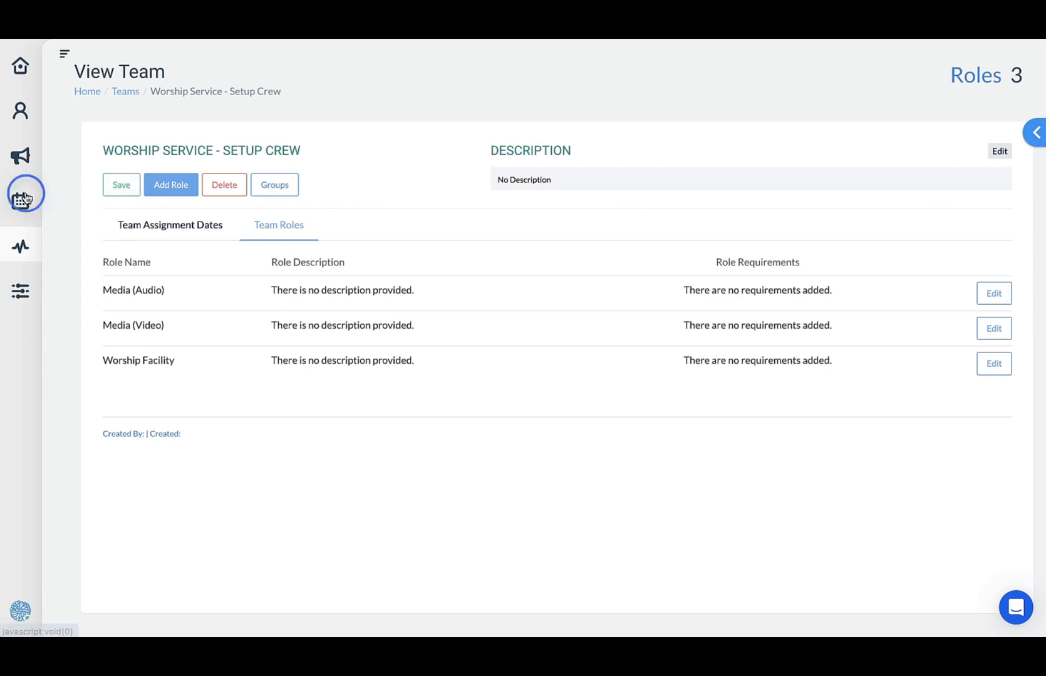
left_click(81, 138)
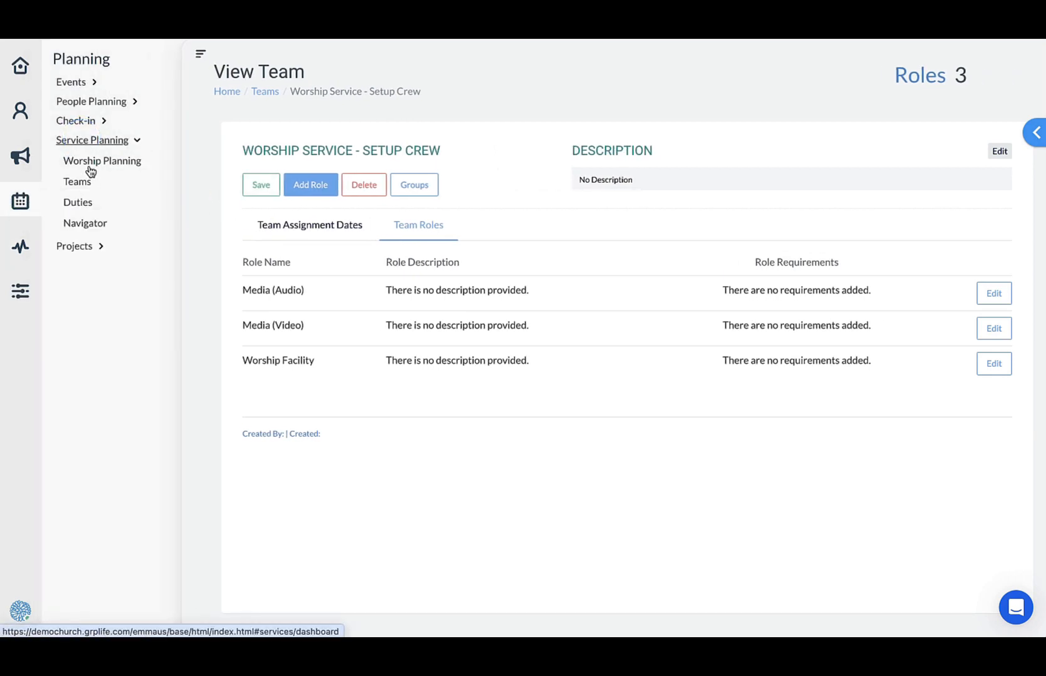
left_click(94, 161)
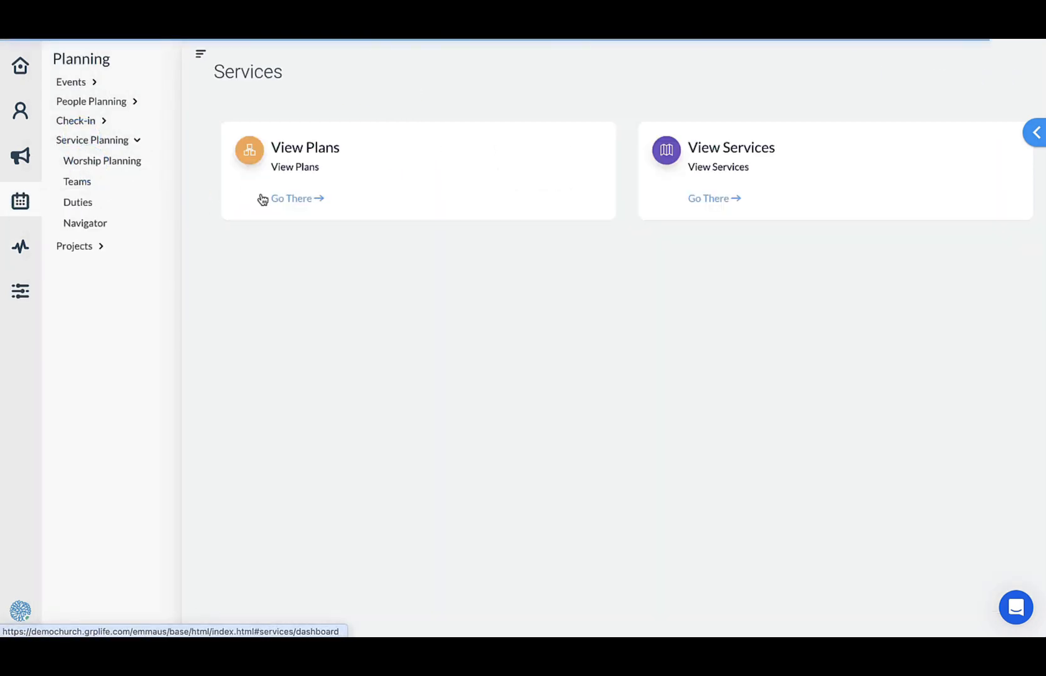
left_click(297, 200)
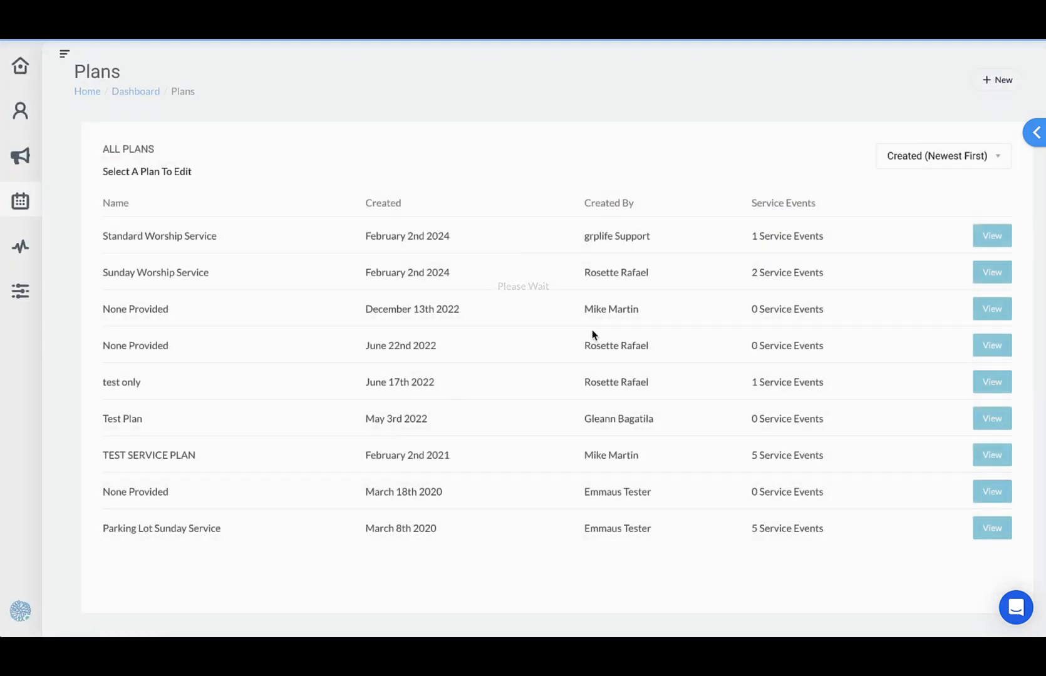
left_click(988, 240)
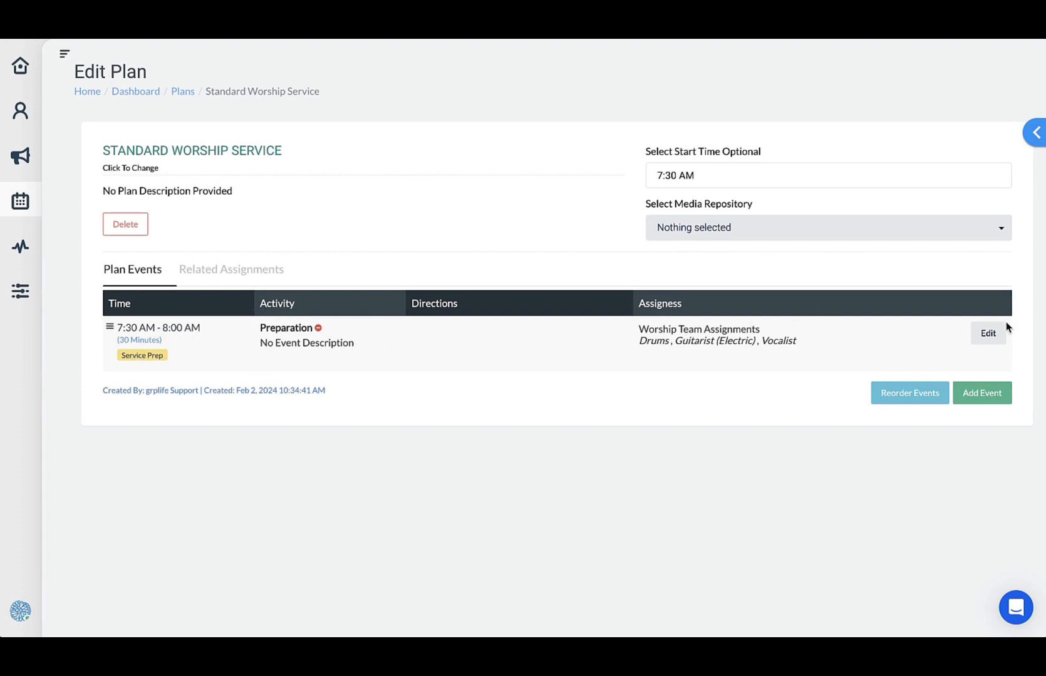
Change the Preparation event's team association to Worship Service - Setup Crew, save the event and close its details
left_click(988, 333)
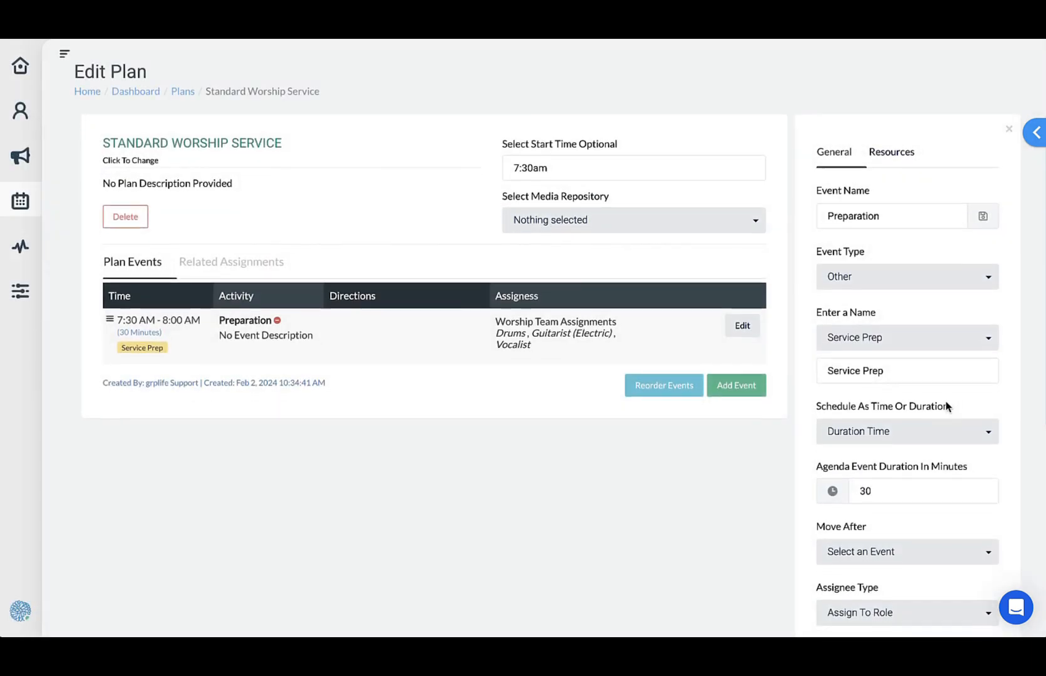
scroll(945, 406, "down", 1)
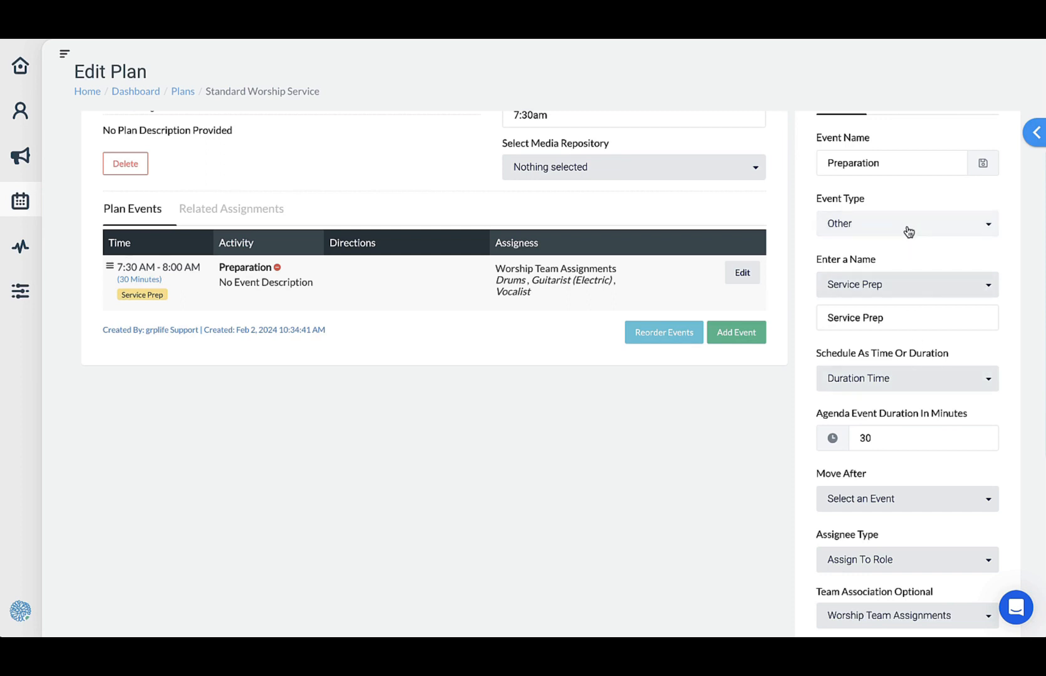
scroll(916, 354, "down", 3)
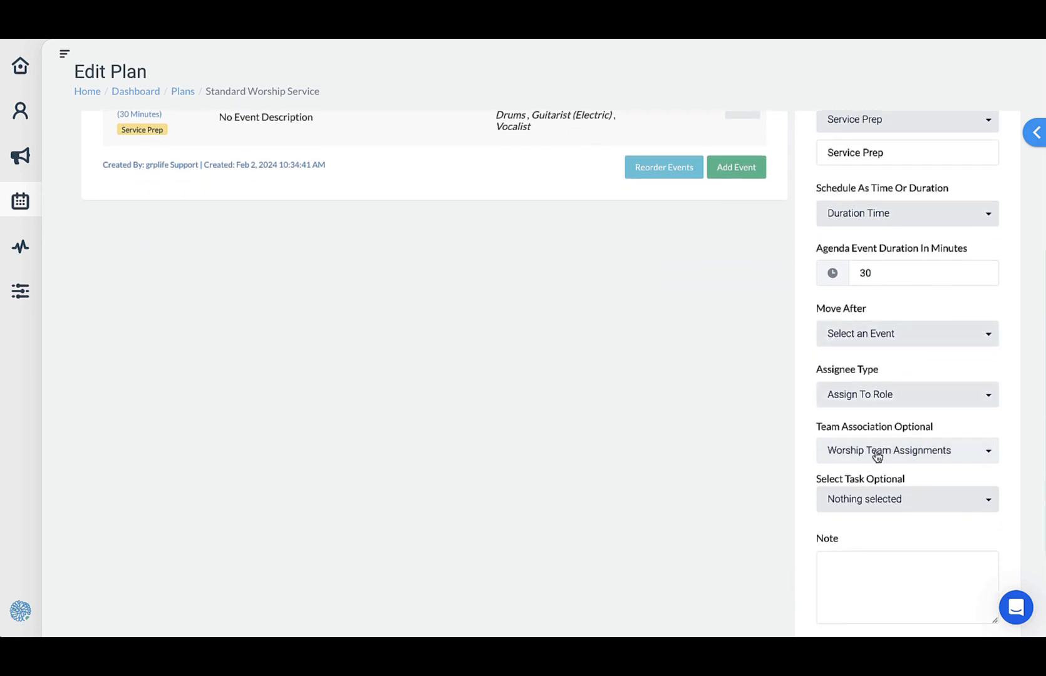
left_click(876, 456)
type("worsh")
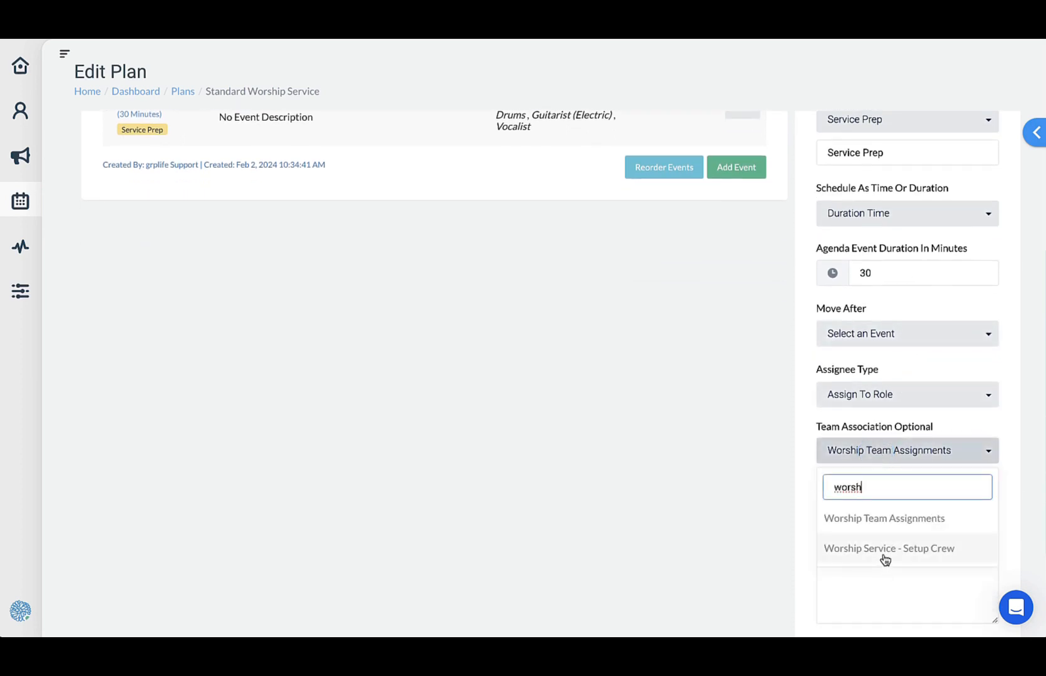
left_click(883, 556)
left_click(884, 540)
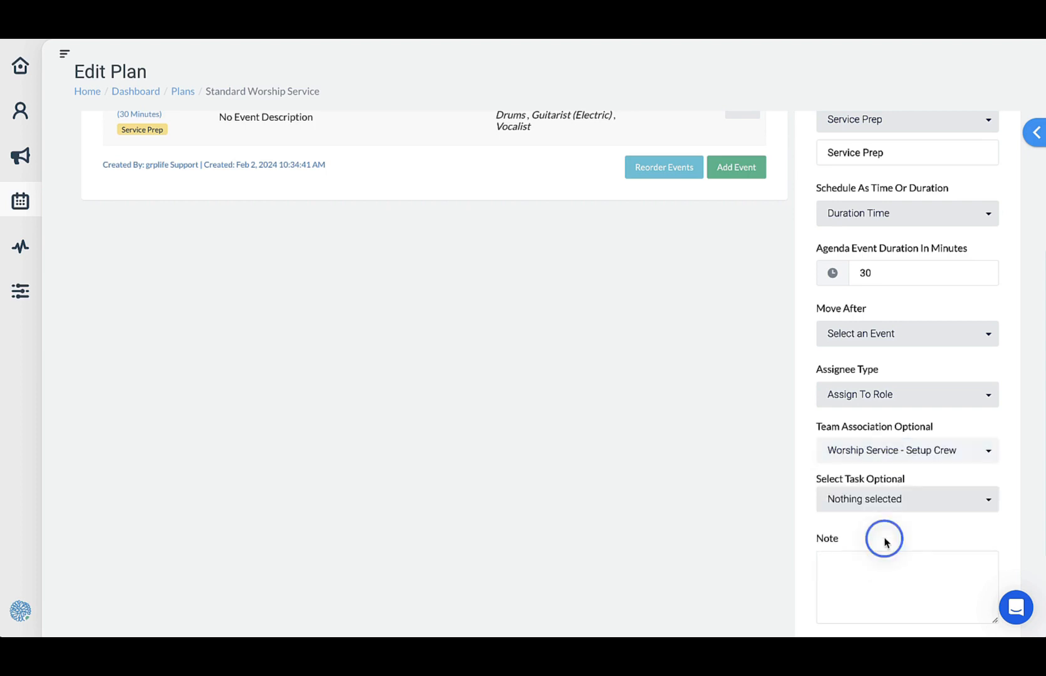
scroll(883, 541, "down", 2)
left_click(929, 530)
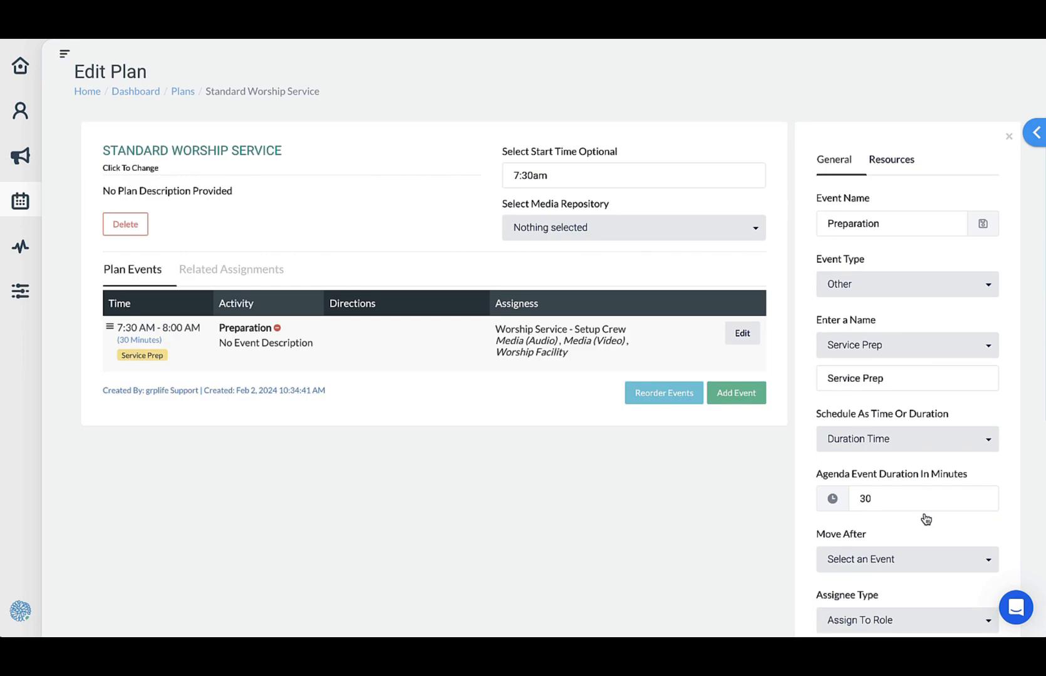
left_click(1030, 132)
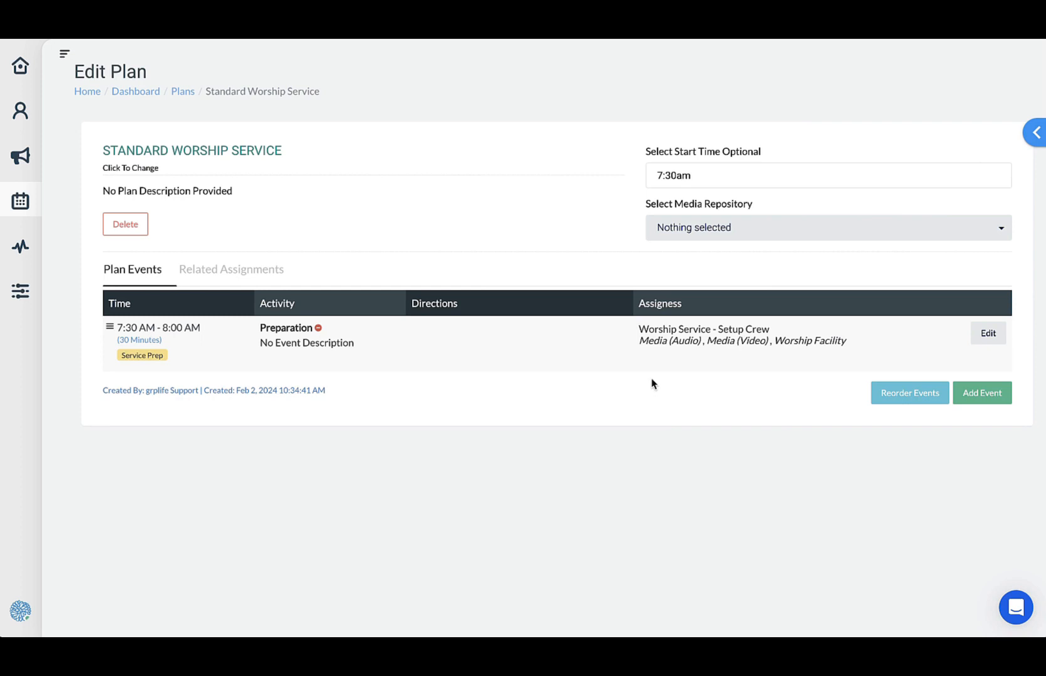
Start a new plan event named Welcome with the event type Announcement
left_click(980, 399)
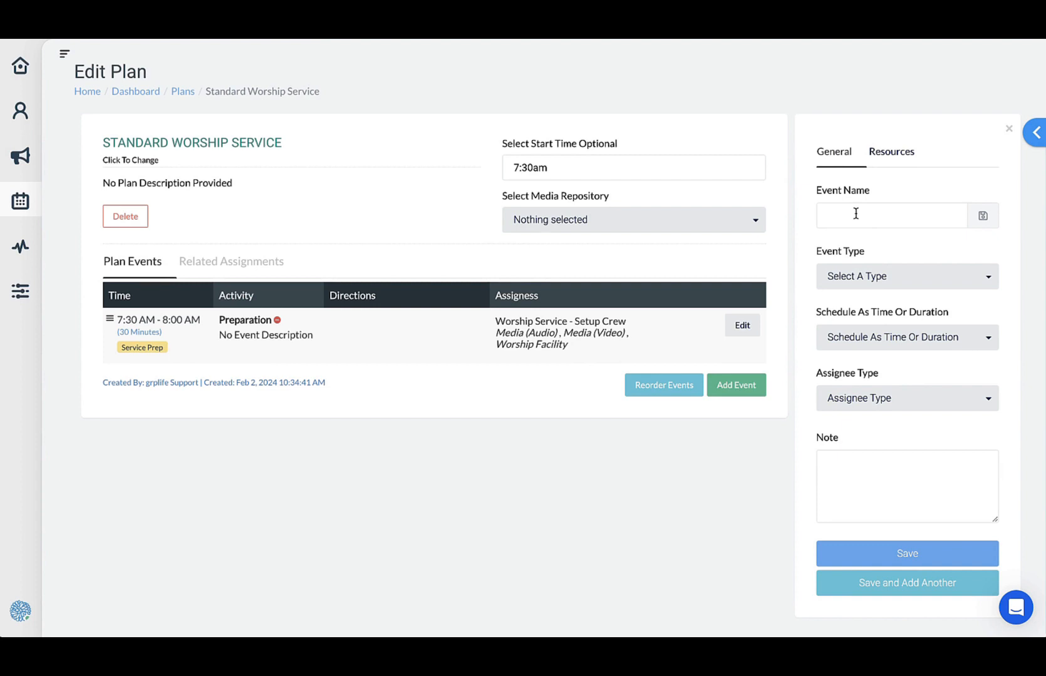
left_click(856, 214)
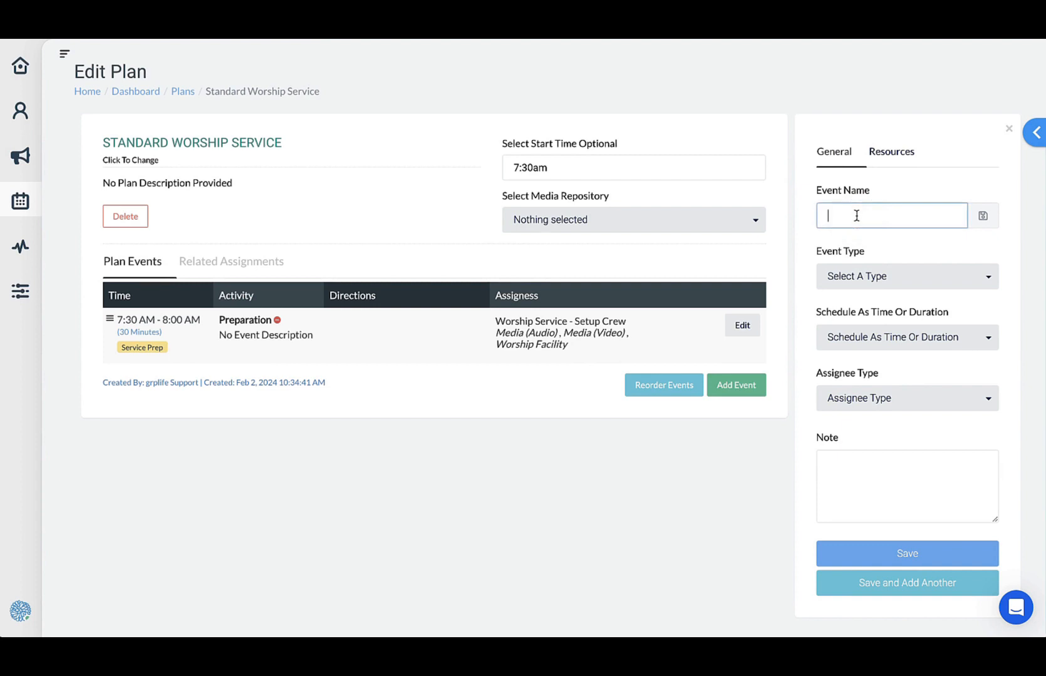
type("Welcome")
left_click(892, 280)
scroll(884, 332, "down", 3)
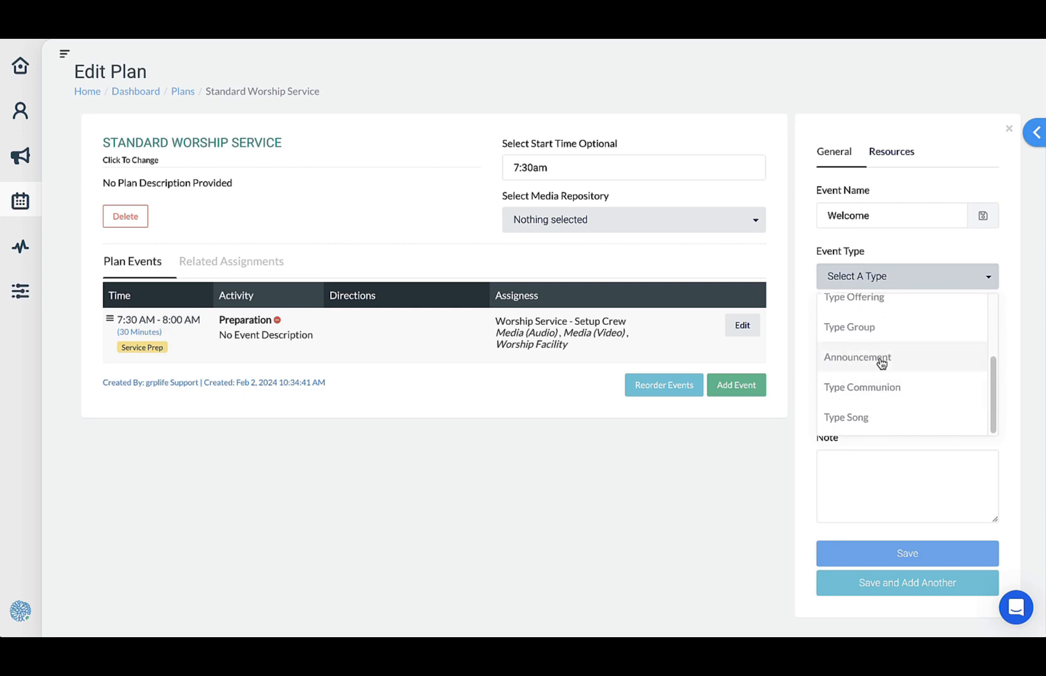
left_click(882, 362)
Schedule the Welcome event by Duration Time with a length of 3 minutes
left_click(882, 337)
left_click(895, 401)
left_click(875, 388)
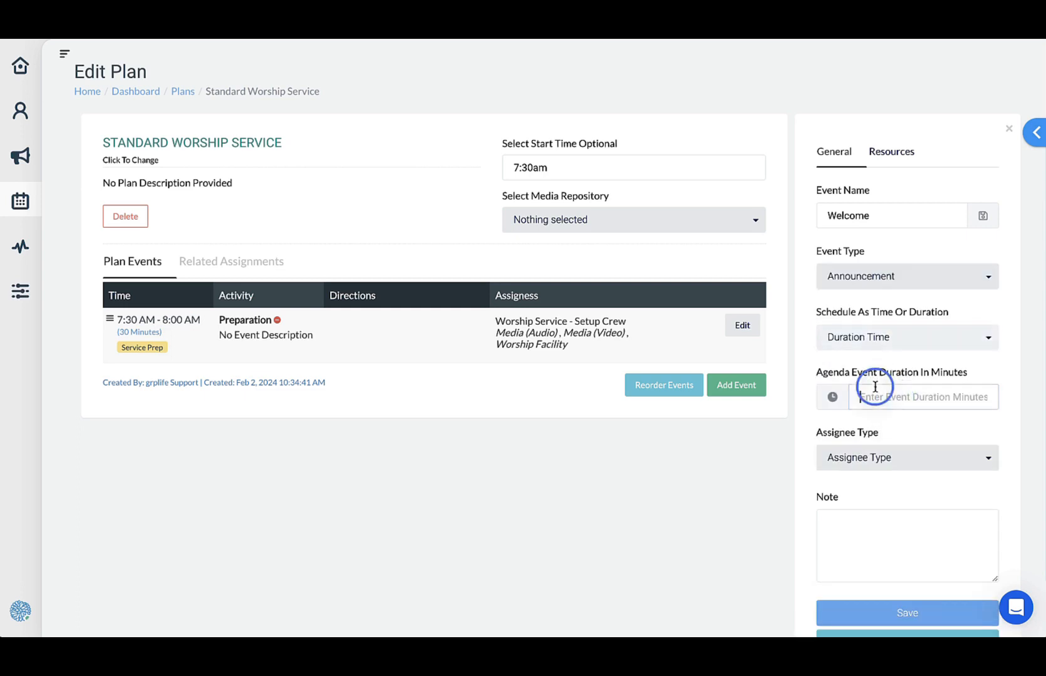
type("3")
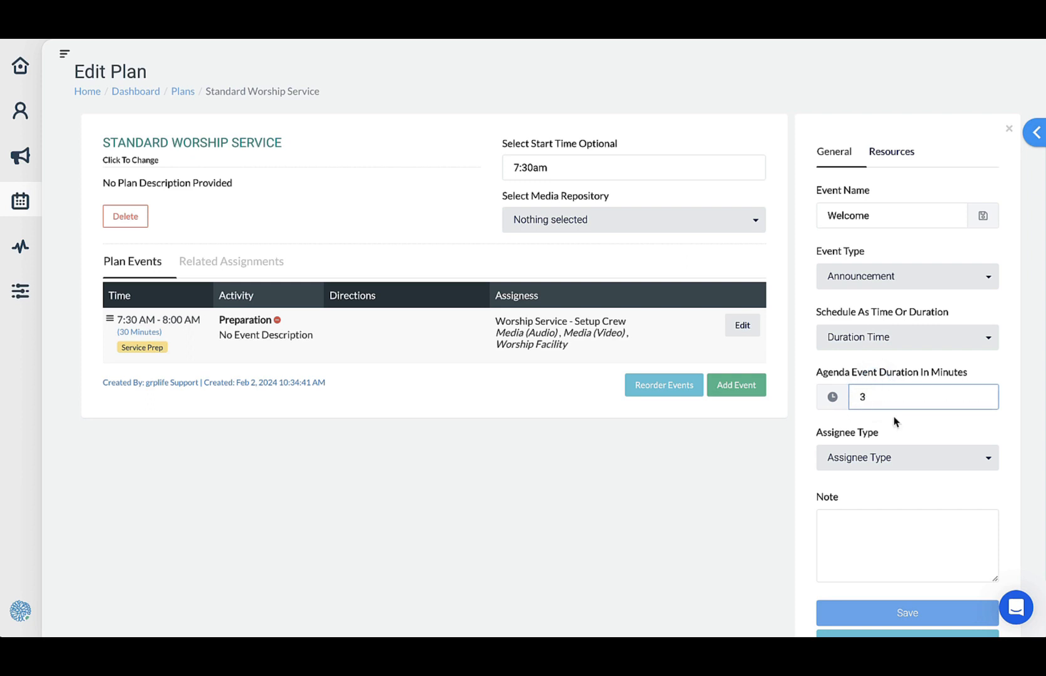
left_click(924, 425)
Assign the Welcome event to a contact found by first name and save the event
scroll(934, 428, "down", 1)
left_click(906, 413)
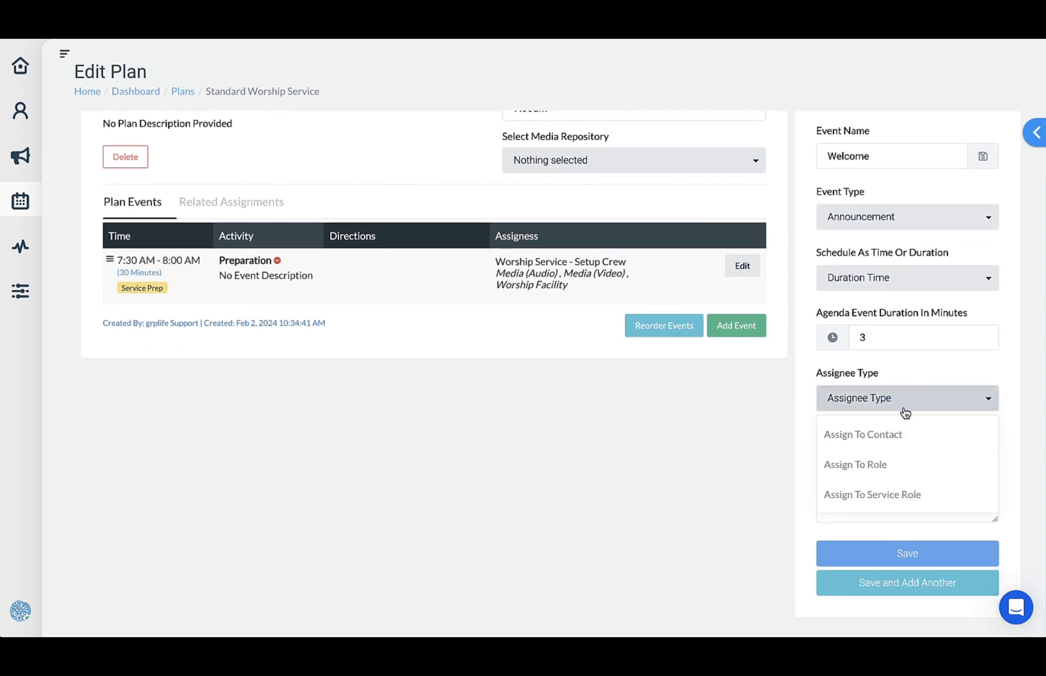
left_click(898, 442)
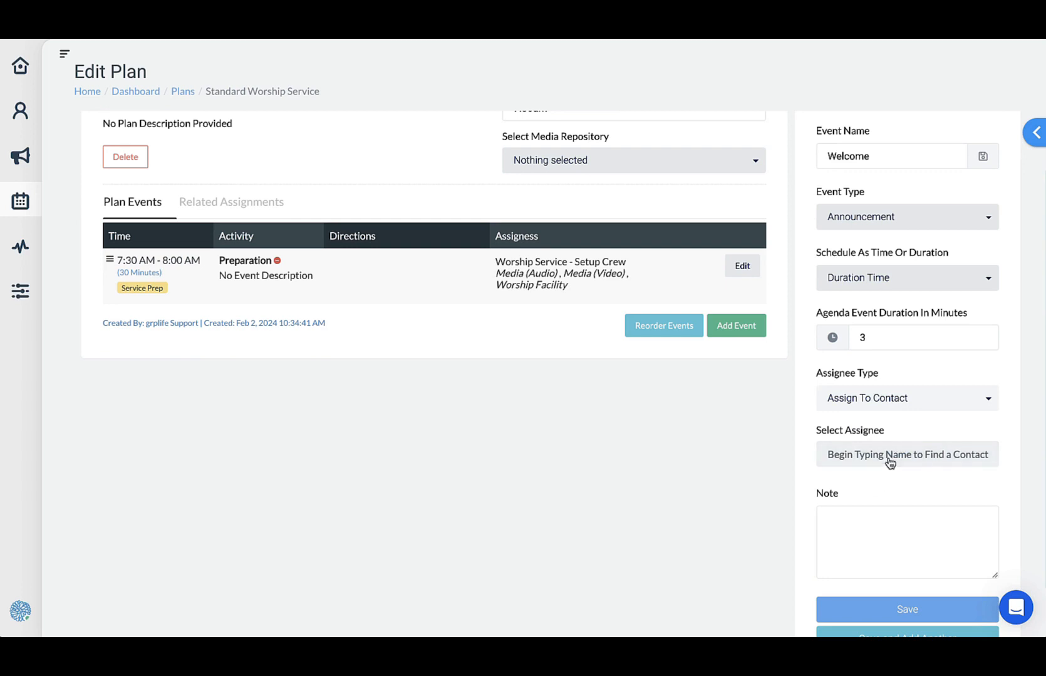
left_click(888, 464)
type("Joh")
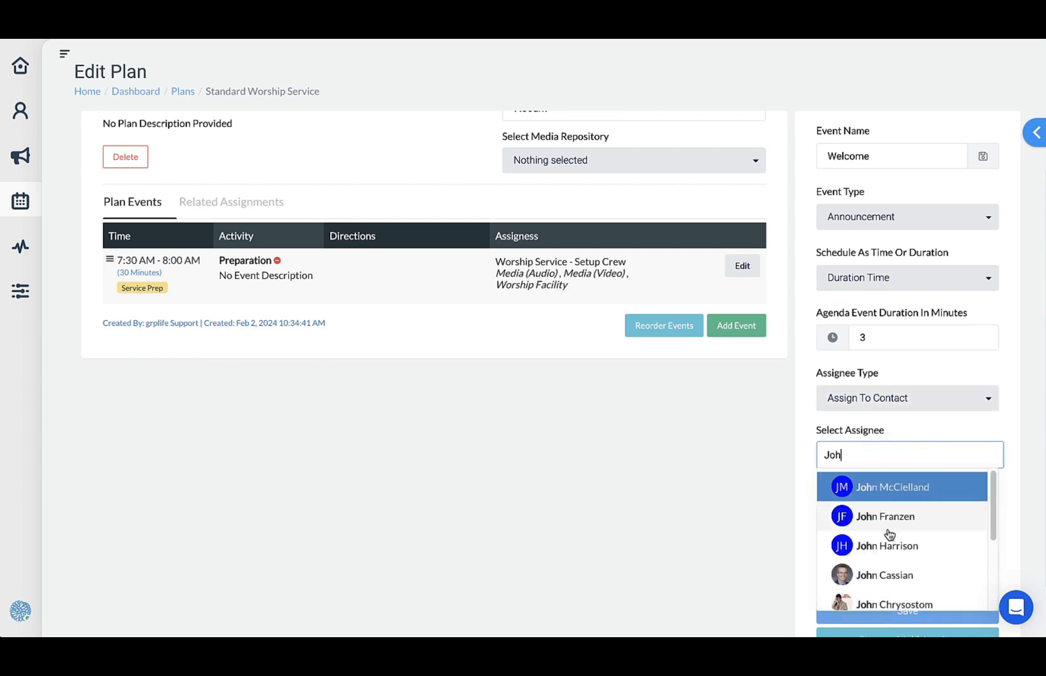
left_click(861, 573)
scroll(1019, 464, "down", 1)
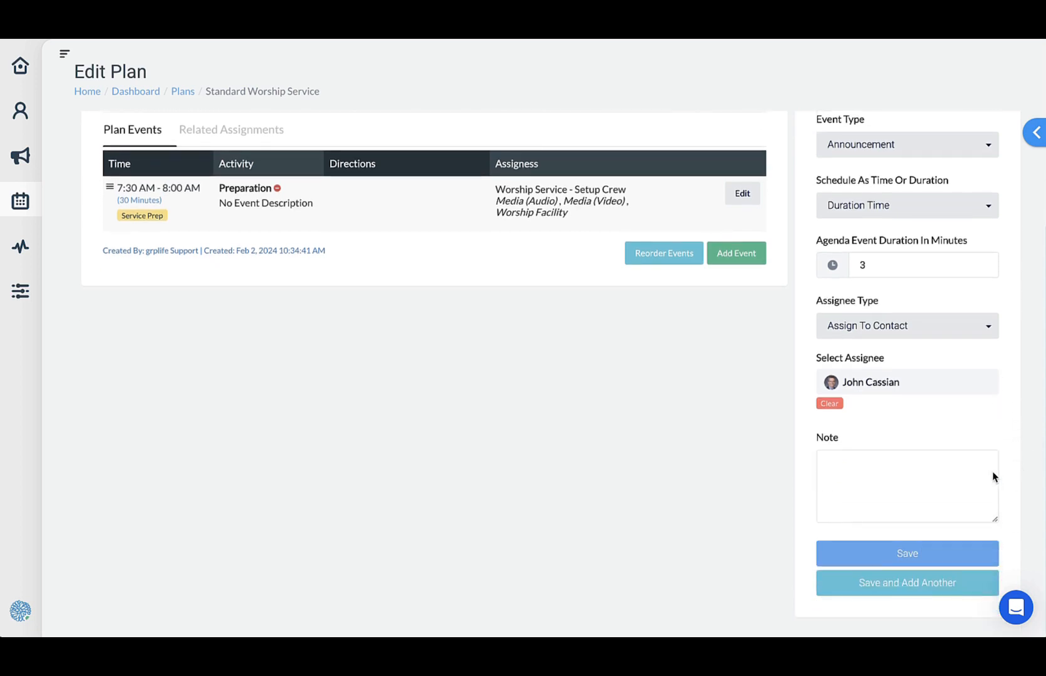
left_click(903, 556)
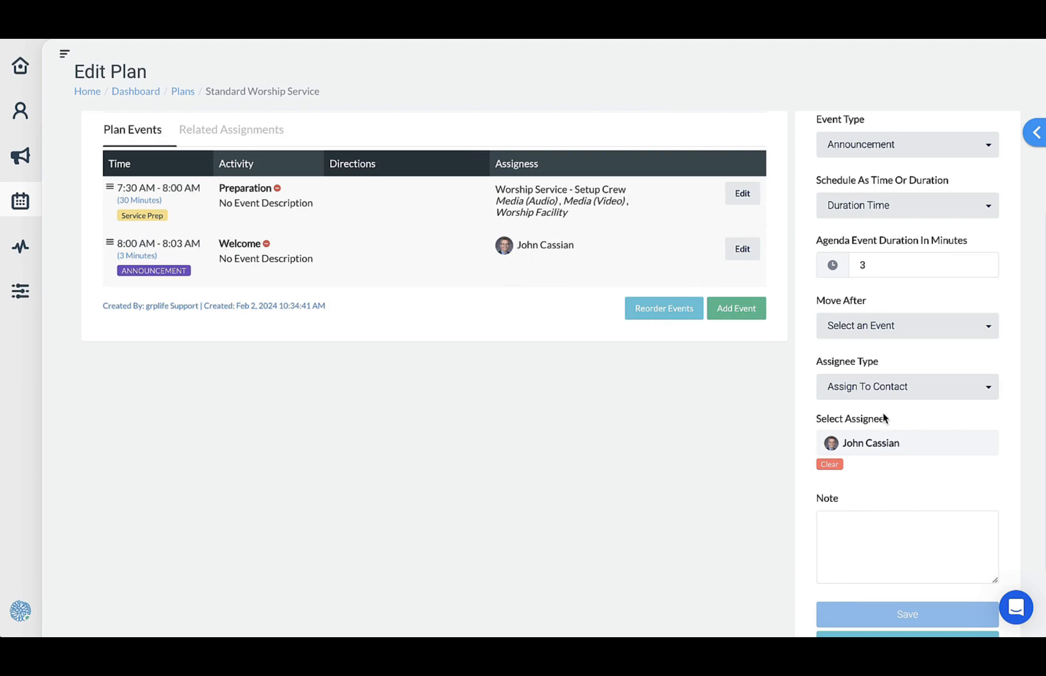
scroll(882, 414, "up", 1)
scroll(883, 413, "down", 2)
left_click(902, 554)
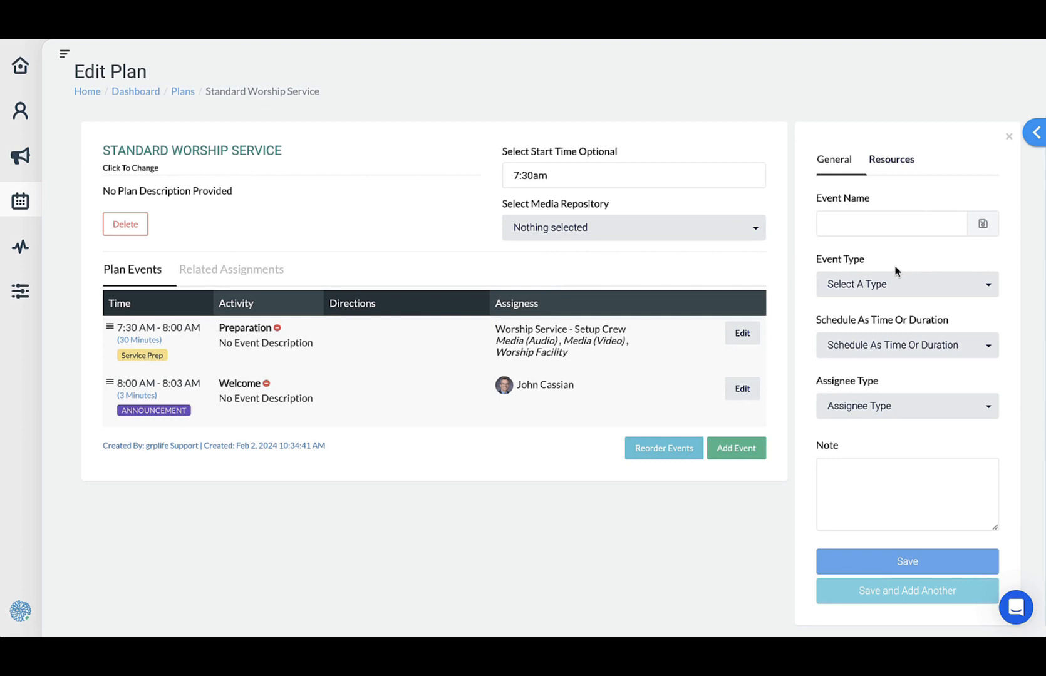
left_click(877, 227)
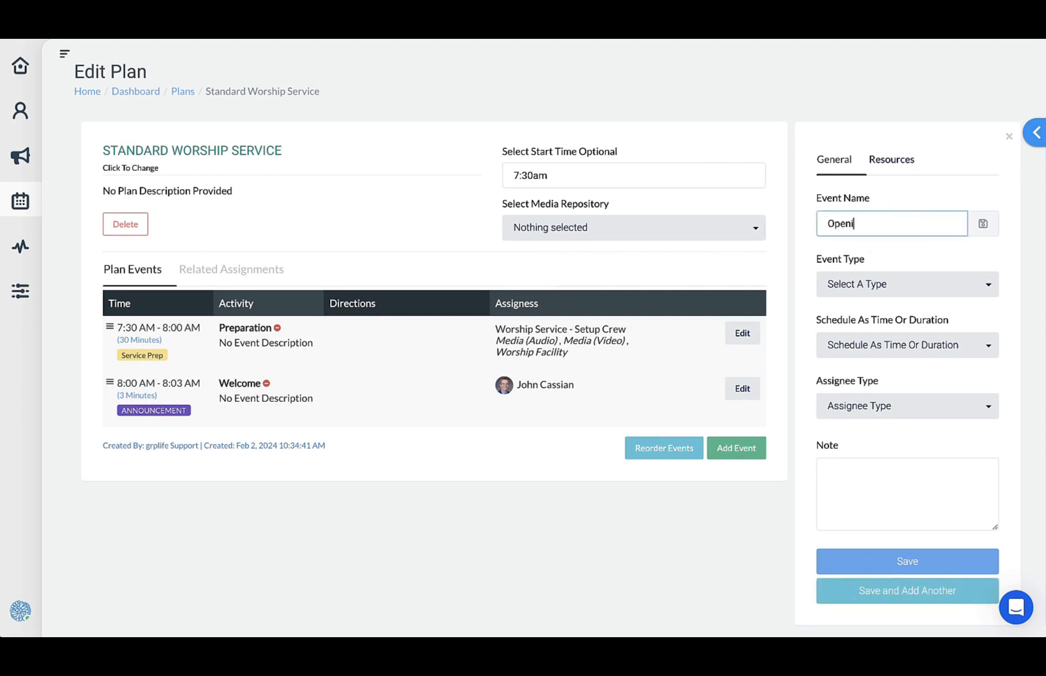
left_click(922, 285)
scroll(867, 369, "down", 3)
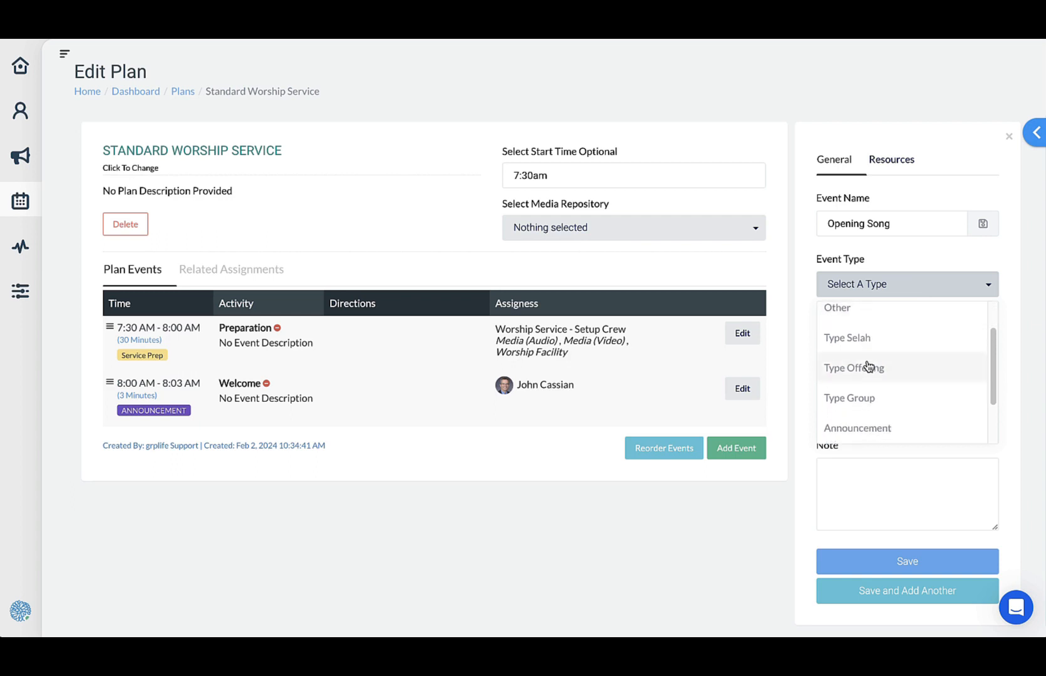
left_click(866, 422)
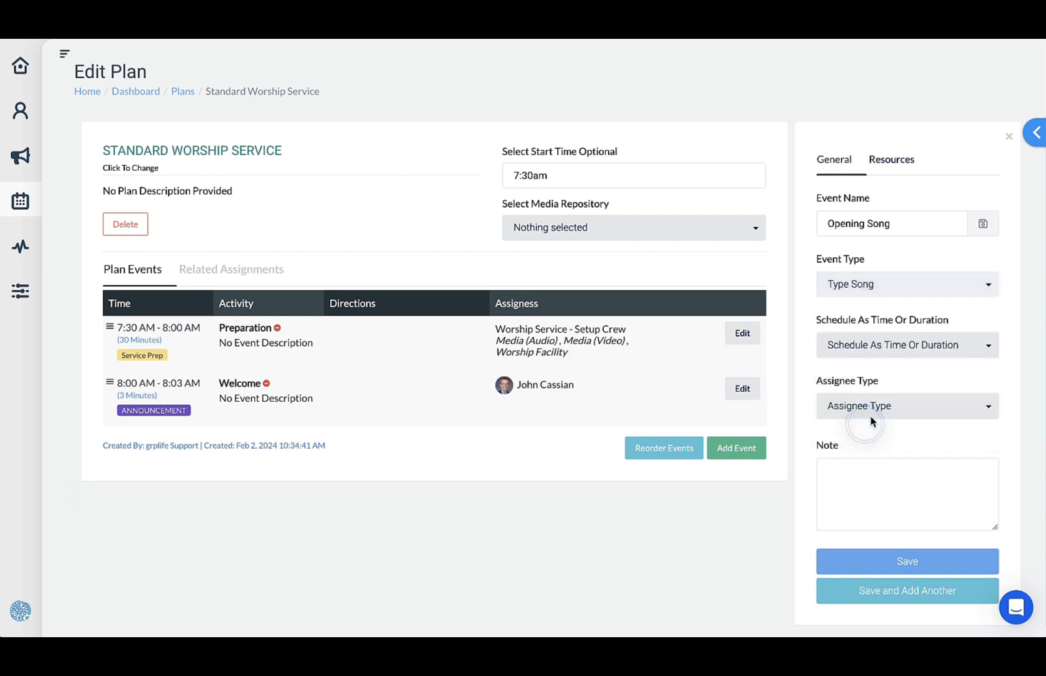
left_click(952, 348)
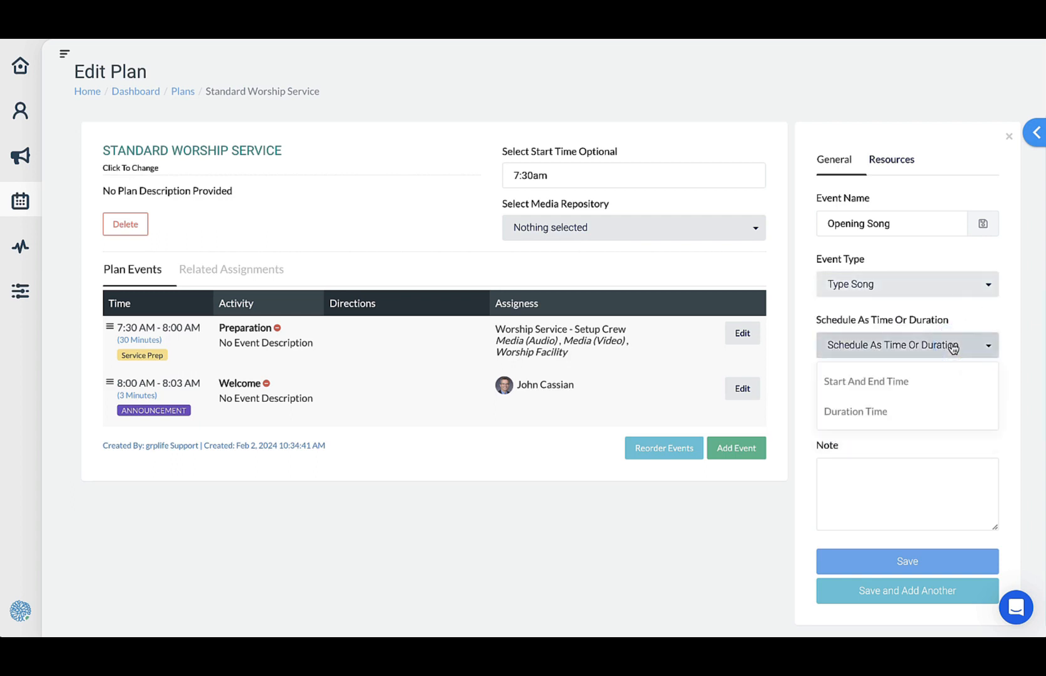
left_click(874, 404)
left_click(871, 395)
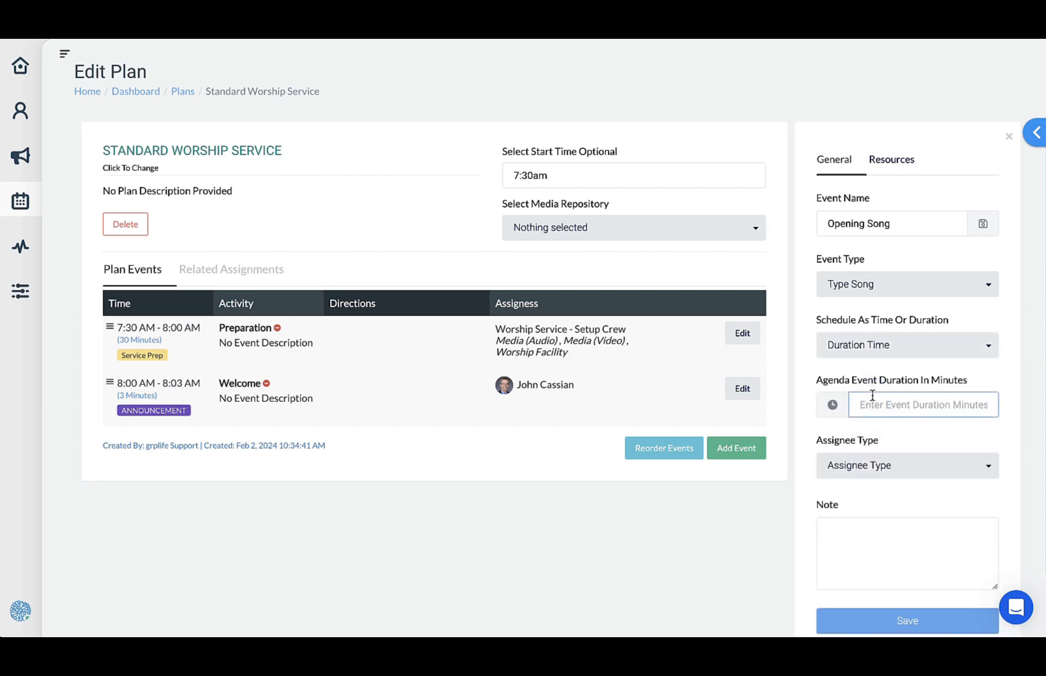
type("4")
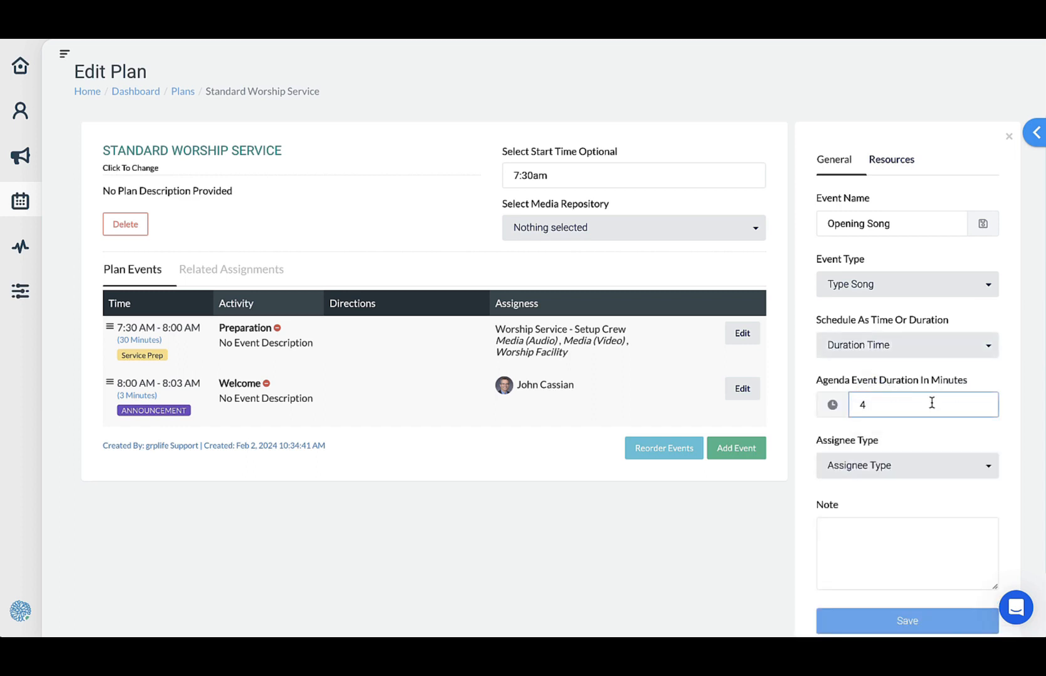
left_click(1017, 422)
scroll(1017, 423, "down", 2)
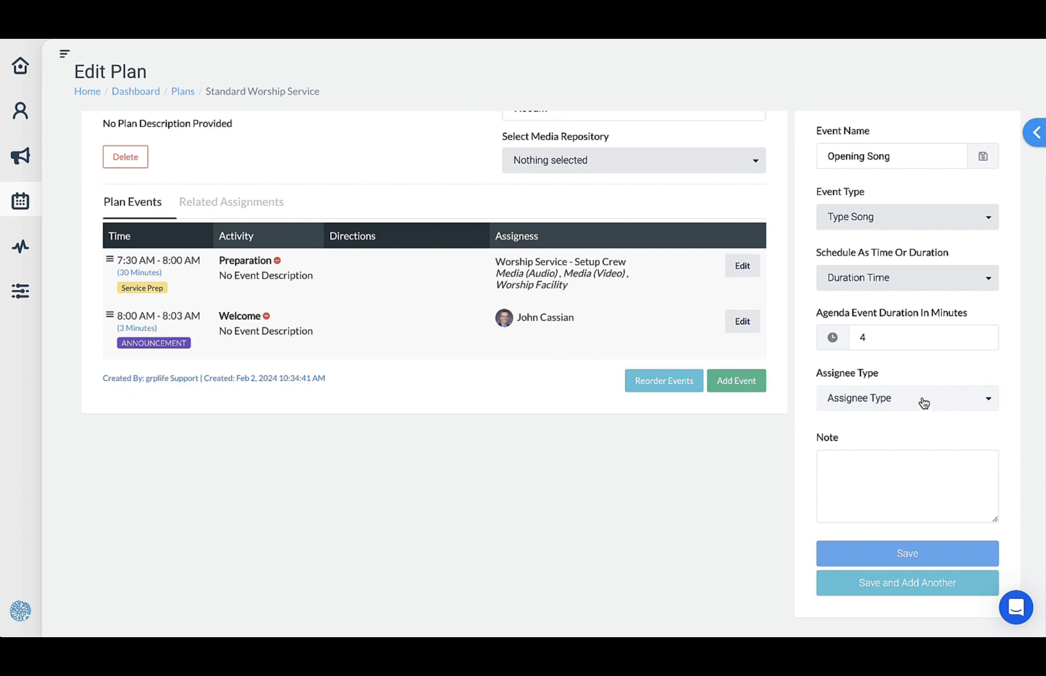
left_click(922, 399)
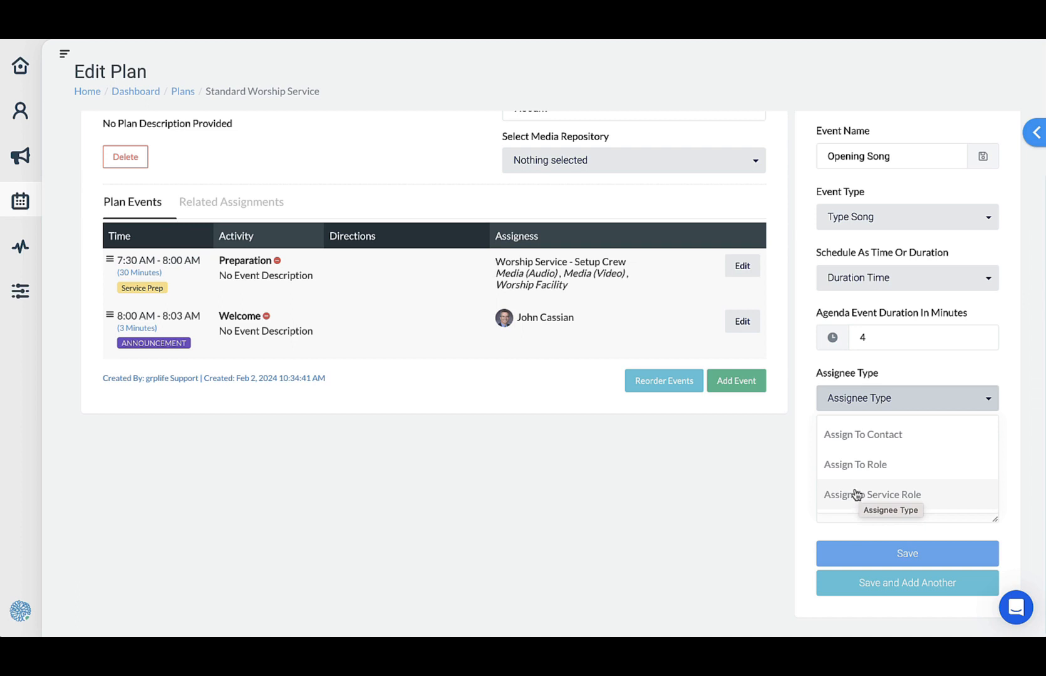
left_click(1031, 318)
scroll(1013, 241, "up", 1)
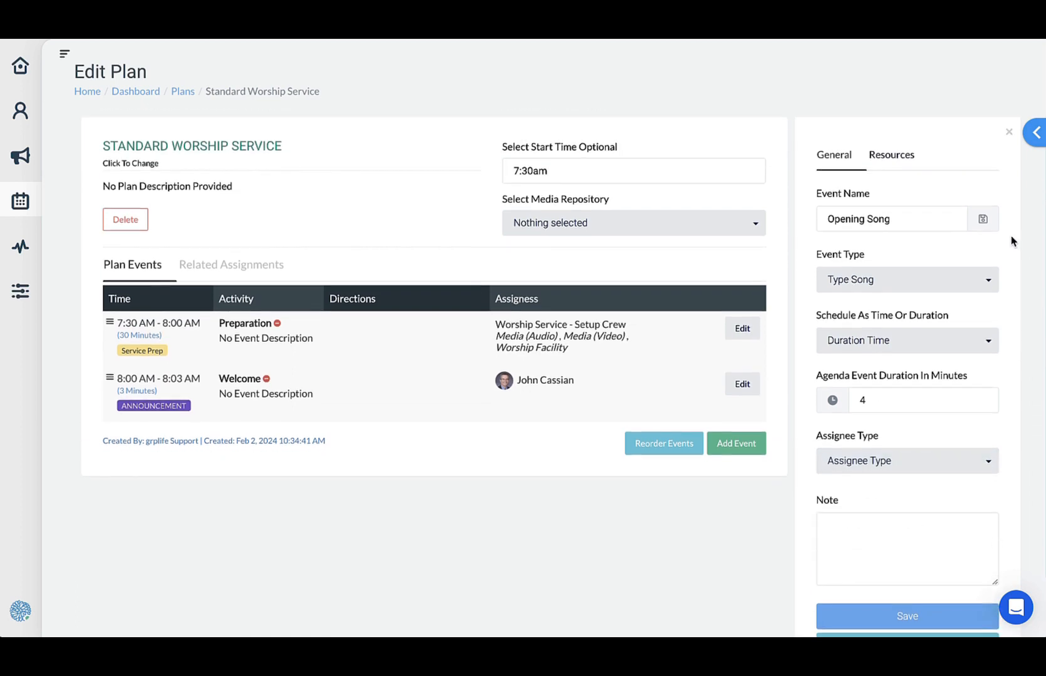
left_click(1008, 137)
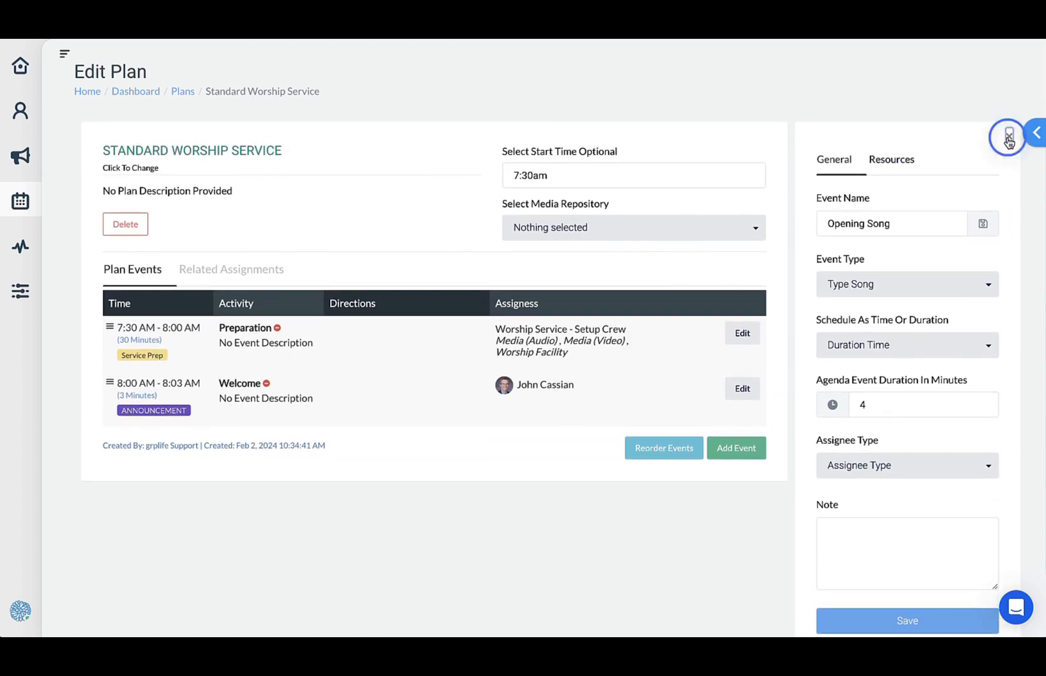
Add Worship Team Assignments as a shared team assignment in the plan's related assignments and save it
left_click(258, 275)
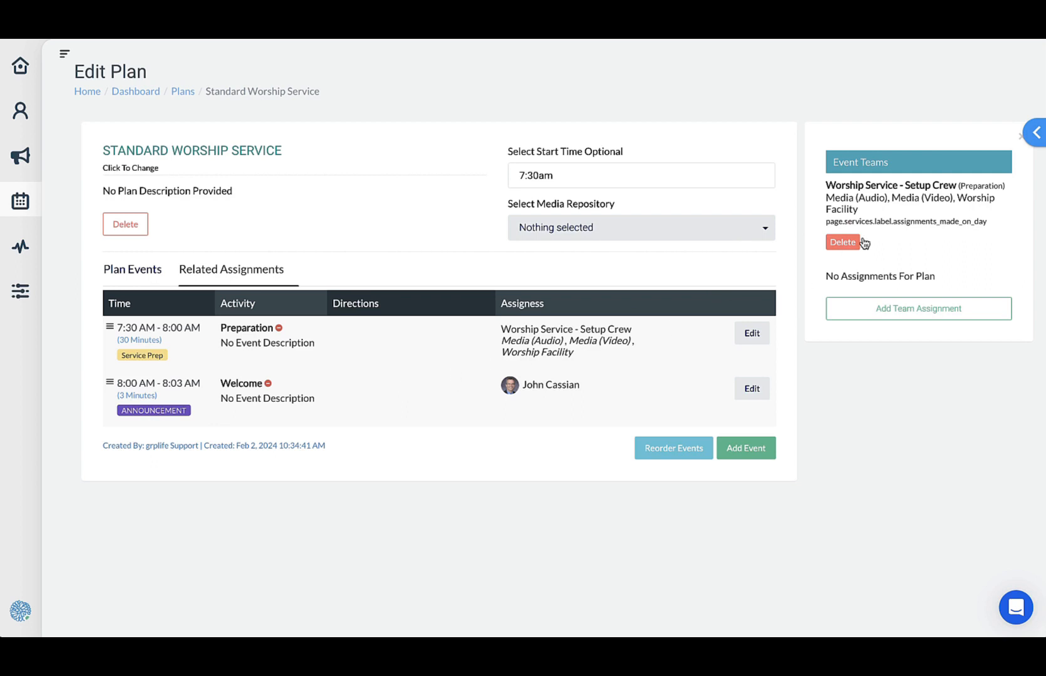
left_click(876, 311)
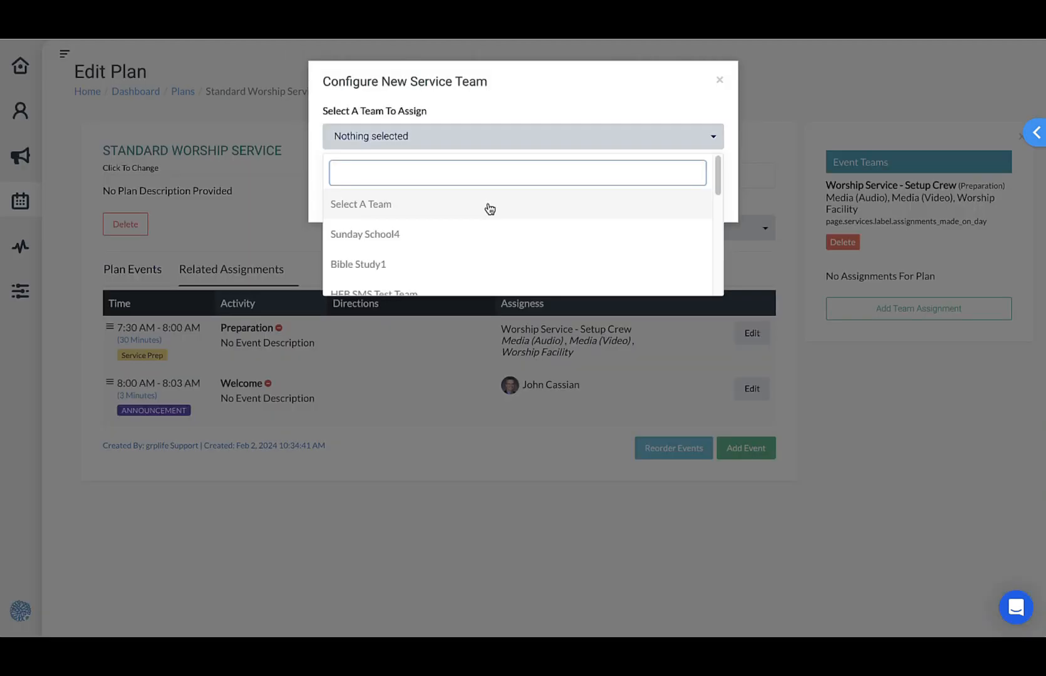
scroll(488, 208, "down", 3)
scroll(488, 208, "down", 5)
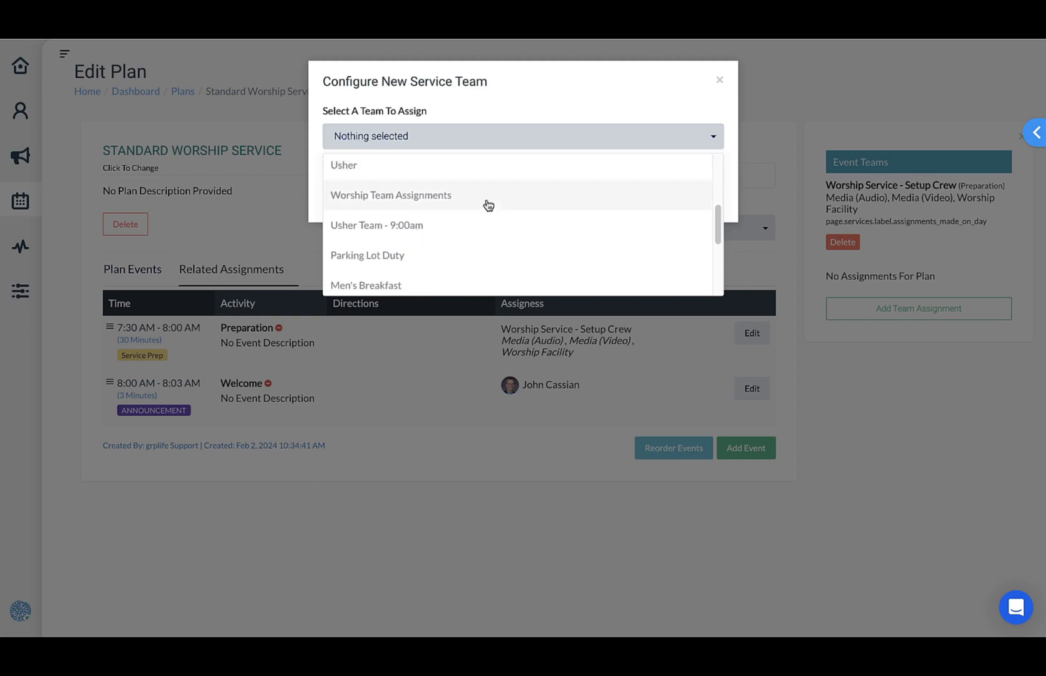
scroll(487, 206, "down", 1)
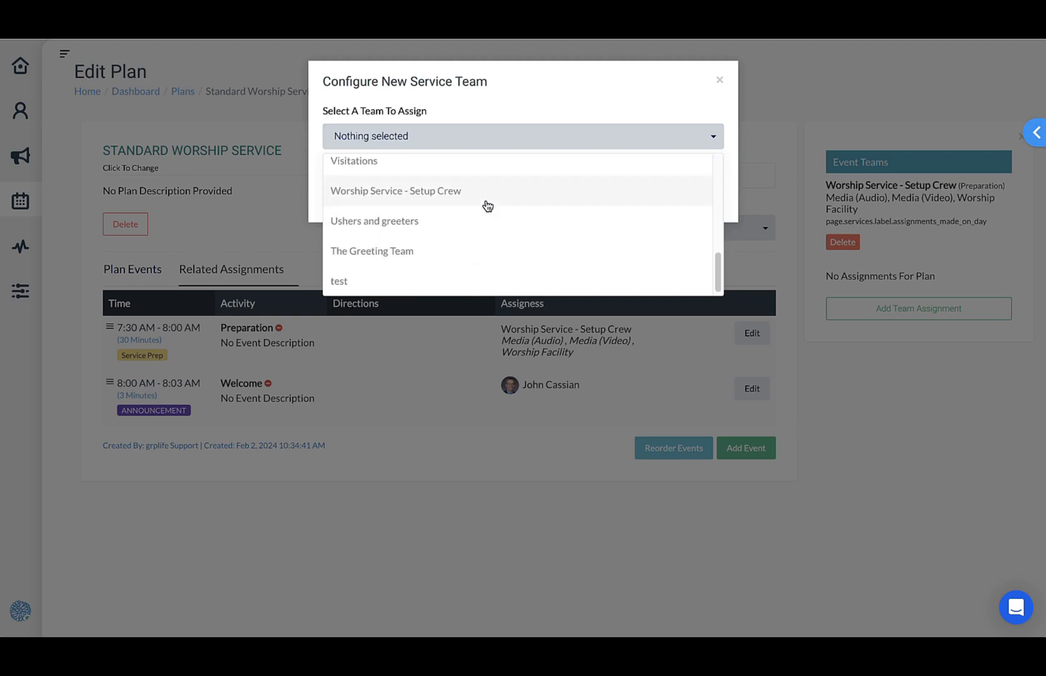
scroll(488, 207, "up", 10)
scroll(487, 206, "down", 2)
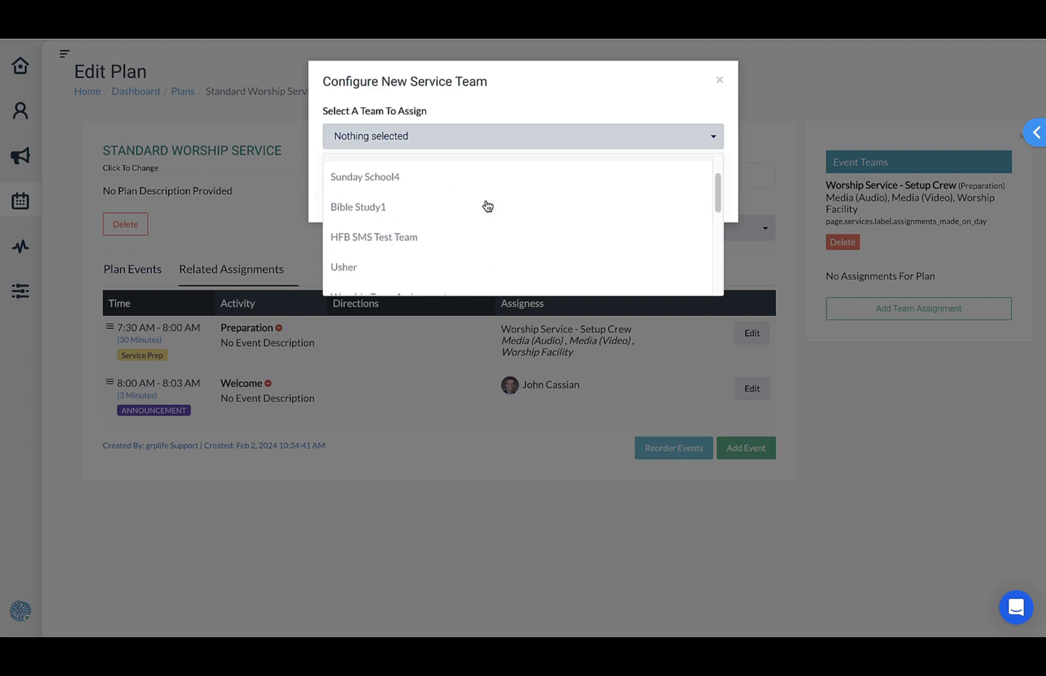
left_click(449, 253)
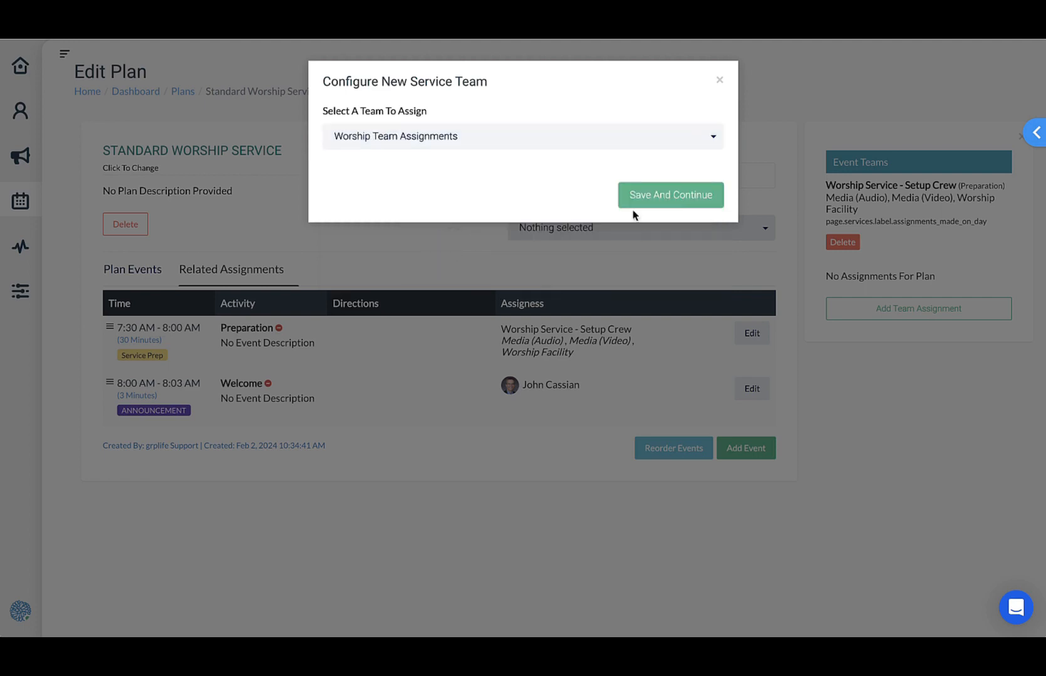
left_click(674, 202)
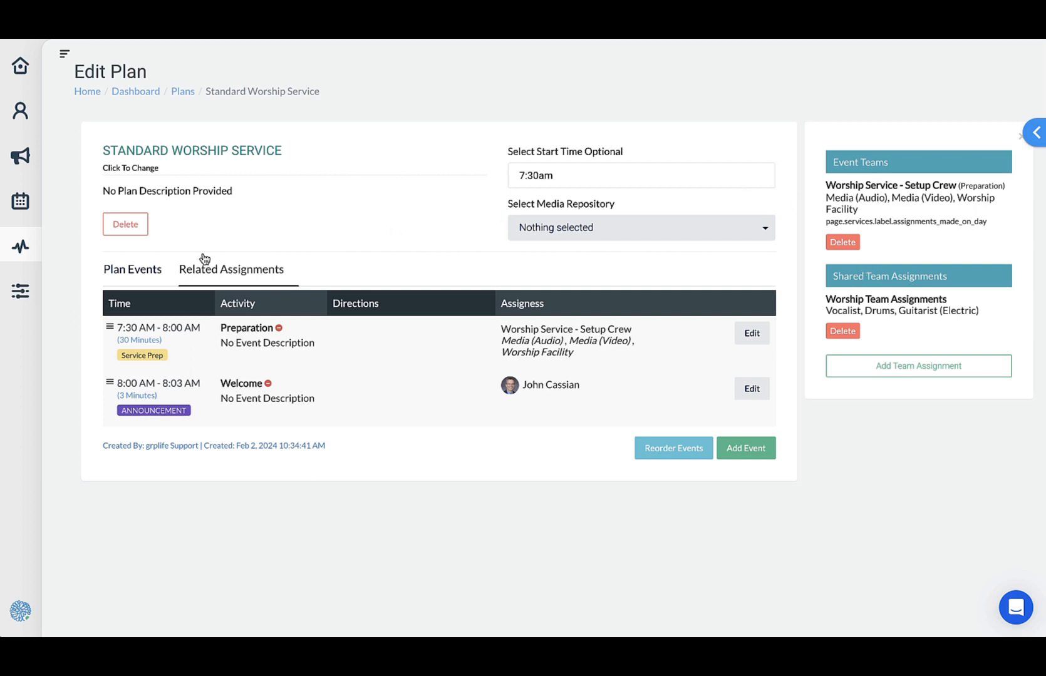
Return to the plan events and start a new event named Song 1 with the event type Type Song
left_click(118, 276)
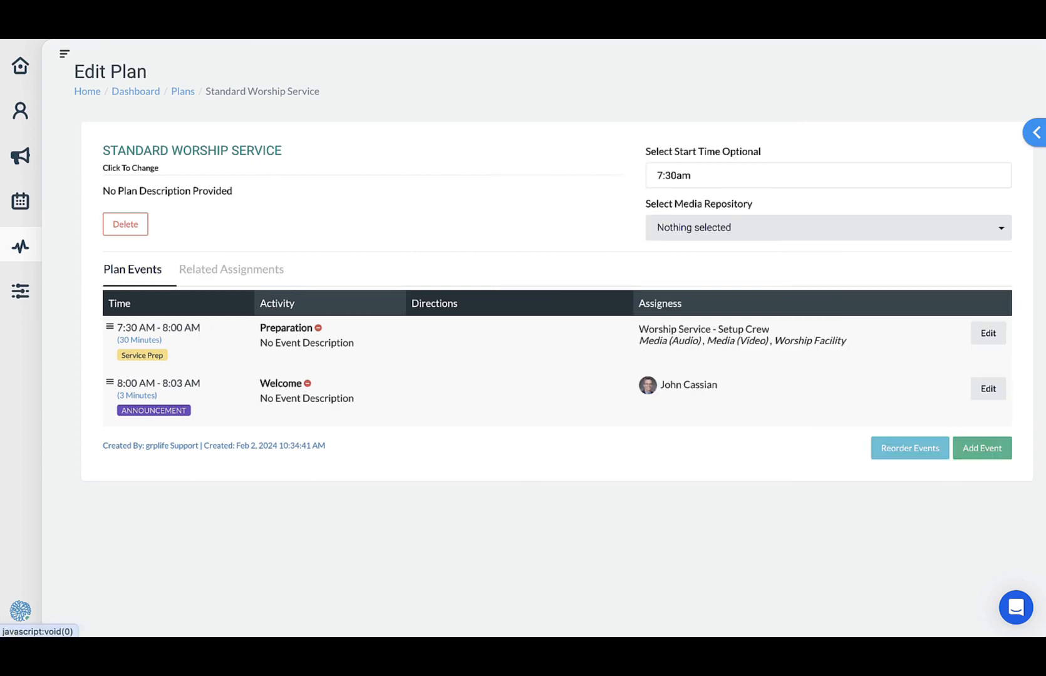
left_click(982, 448)
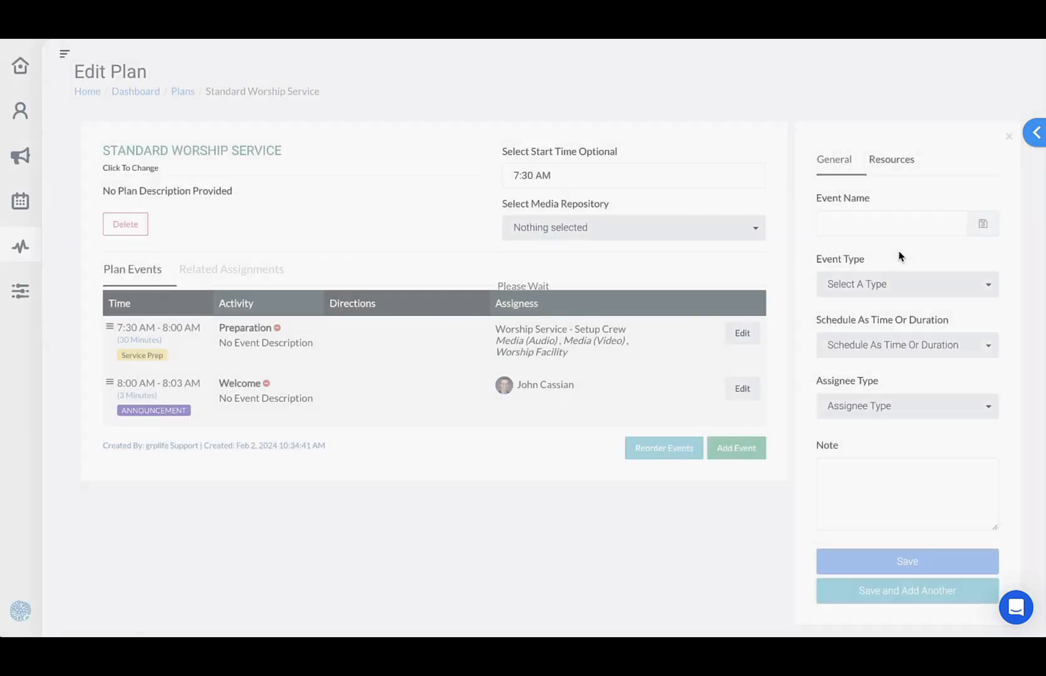
left_click(878, 224)
type("Song 1")
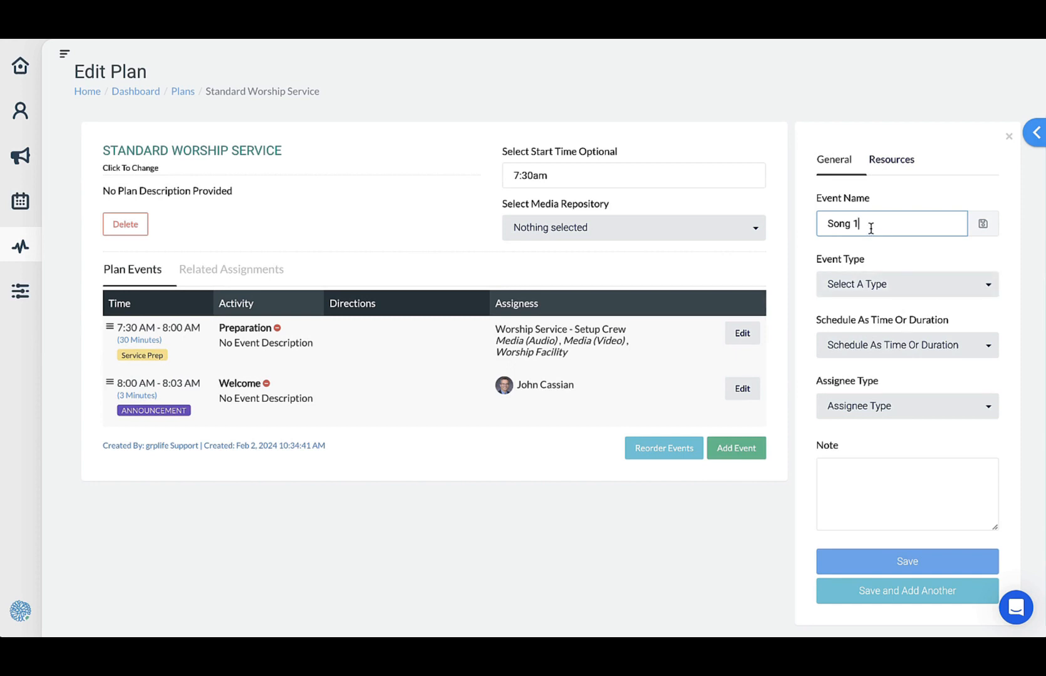
left_click(906, 285)
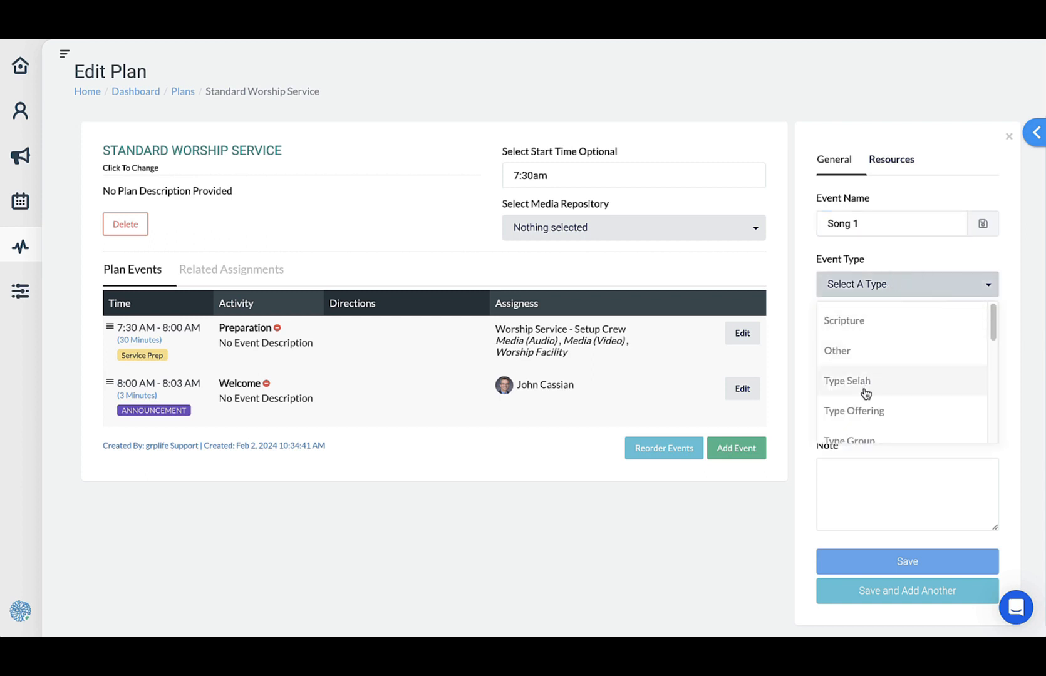
scroll(866, 393, "down", 5)
left_click(852, 363)
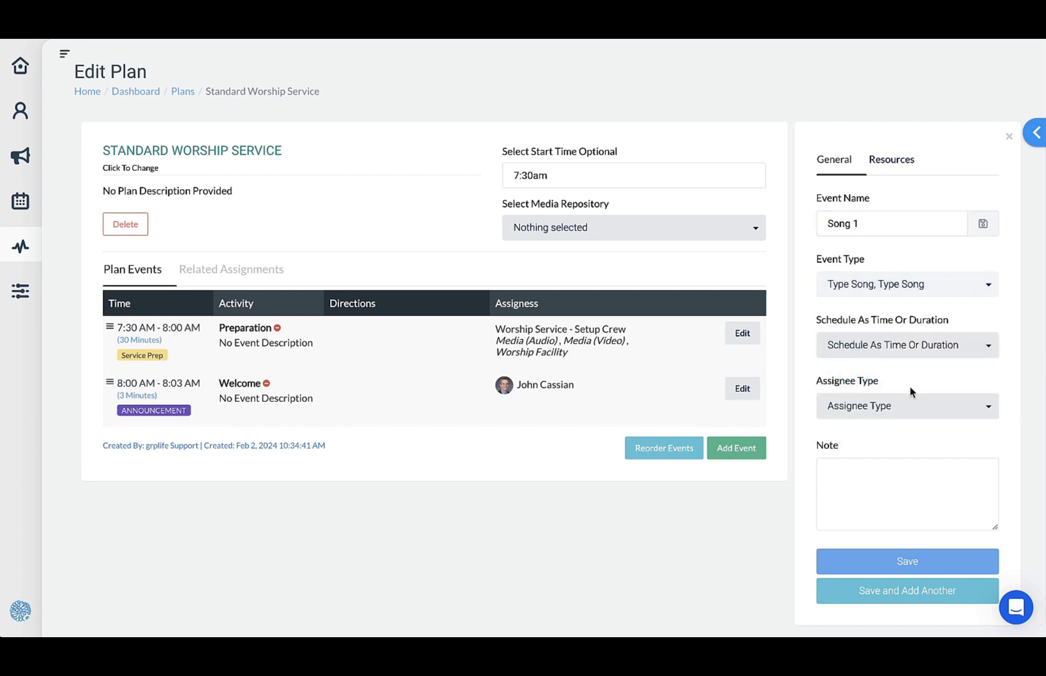
Schedule the Song 1 event by Duration Time with a length of 3 minutes
left_click(904, 348)
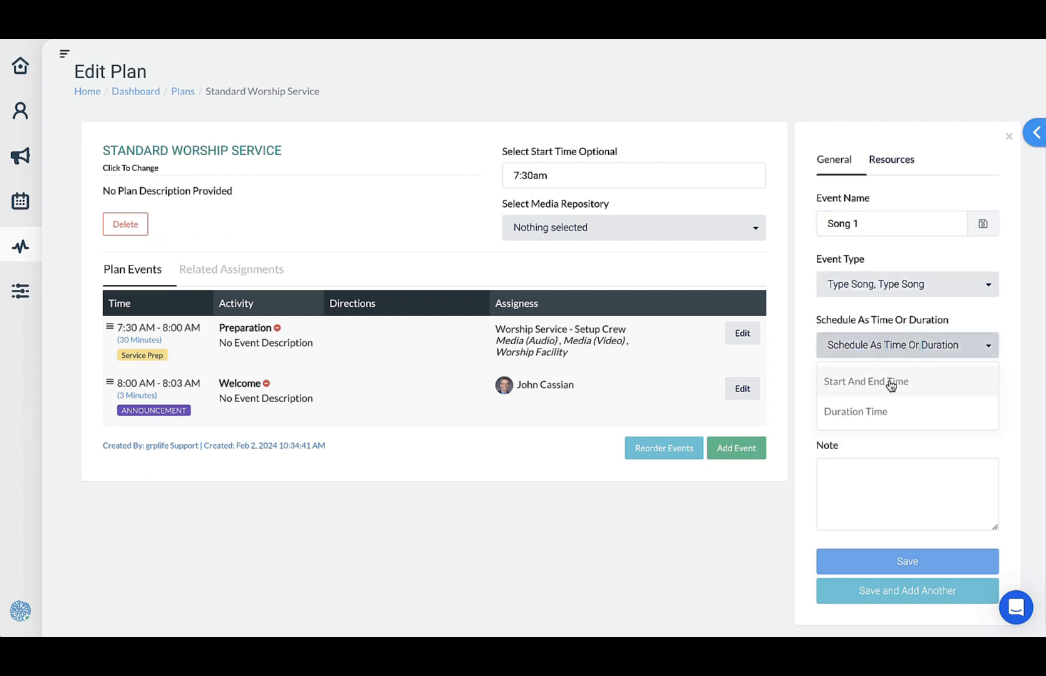
left_click(878, 413)
left_click(875, 401)
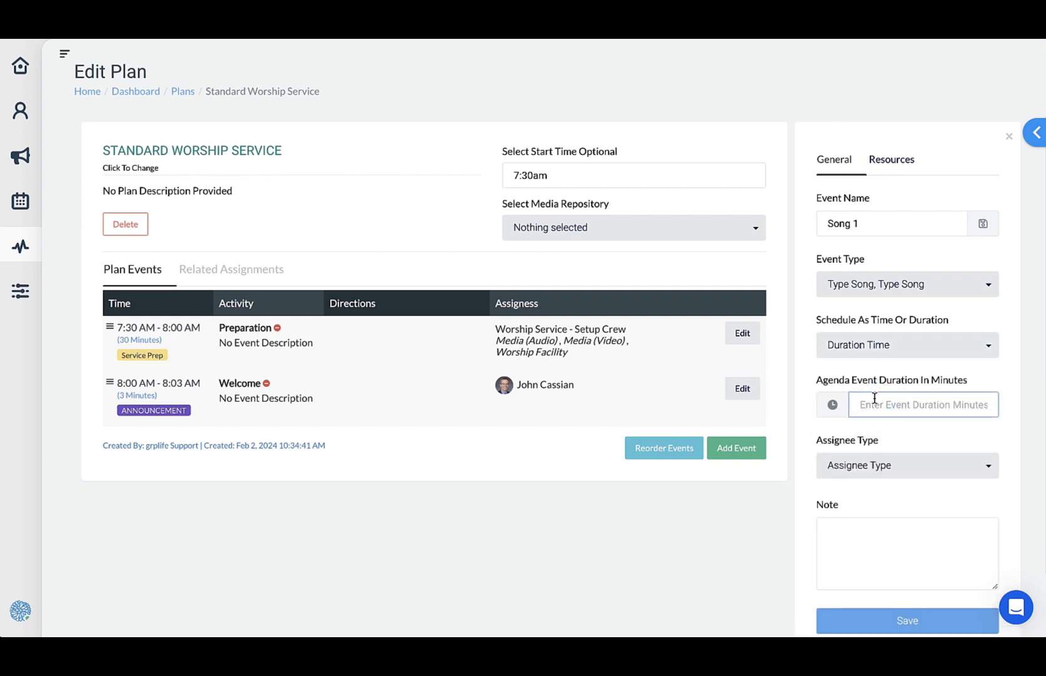
type("3")
Assign Song 1 to the Worship Team Assignments service role, and save it while continuing to another new event
scroll(902, 451, "down", 1)
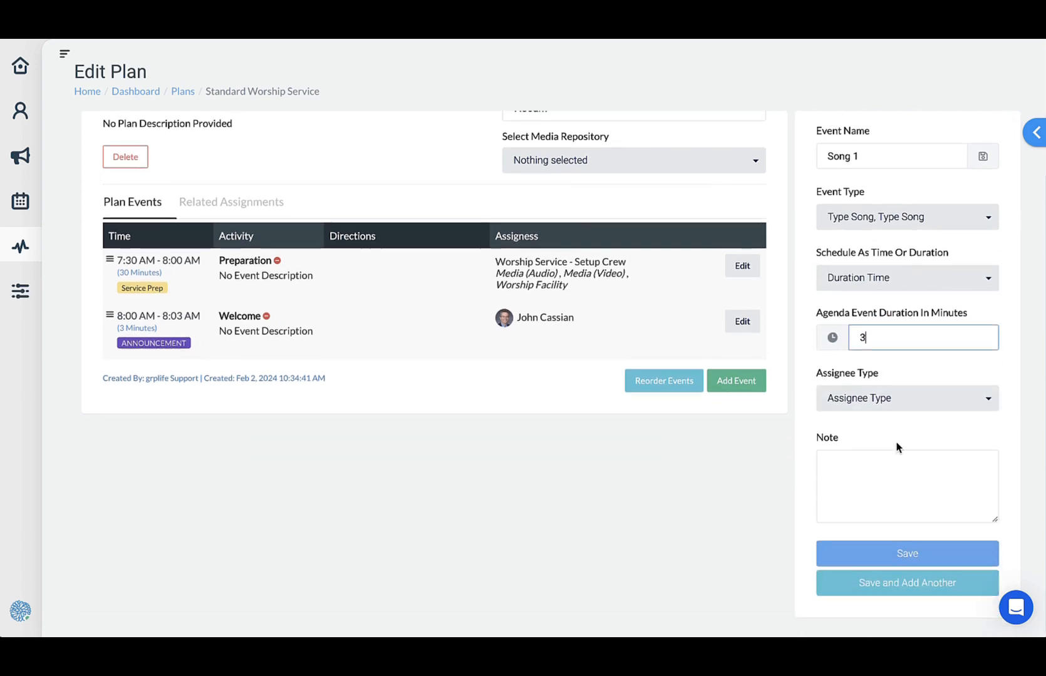
left_click(889, 402)
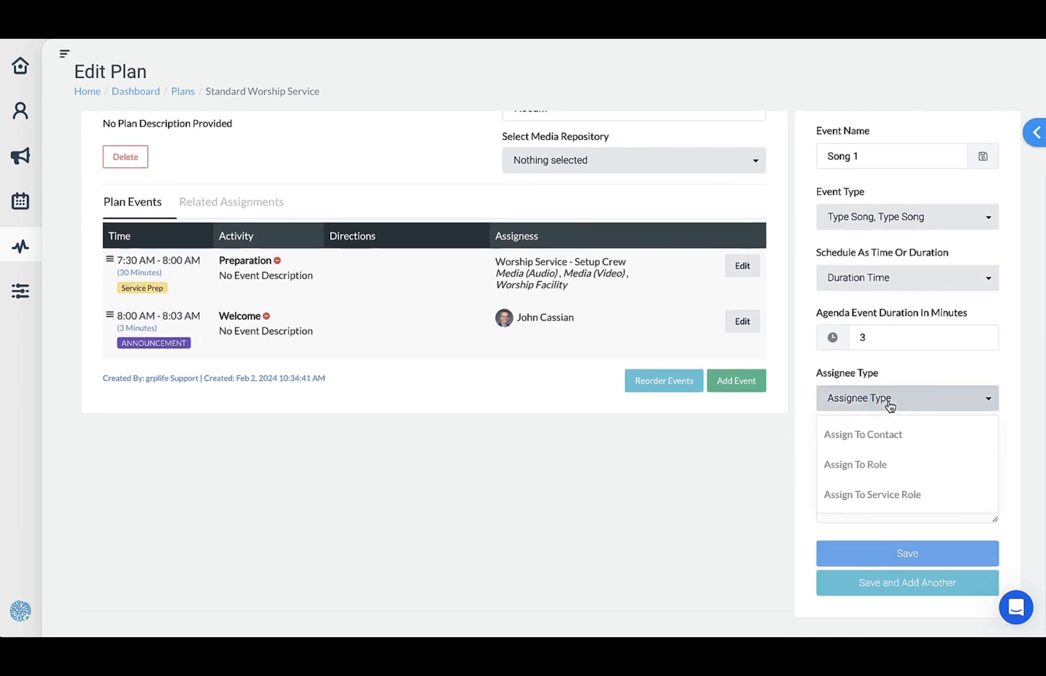
left_click(892, 496)
left_click(897, 454)
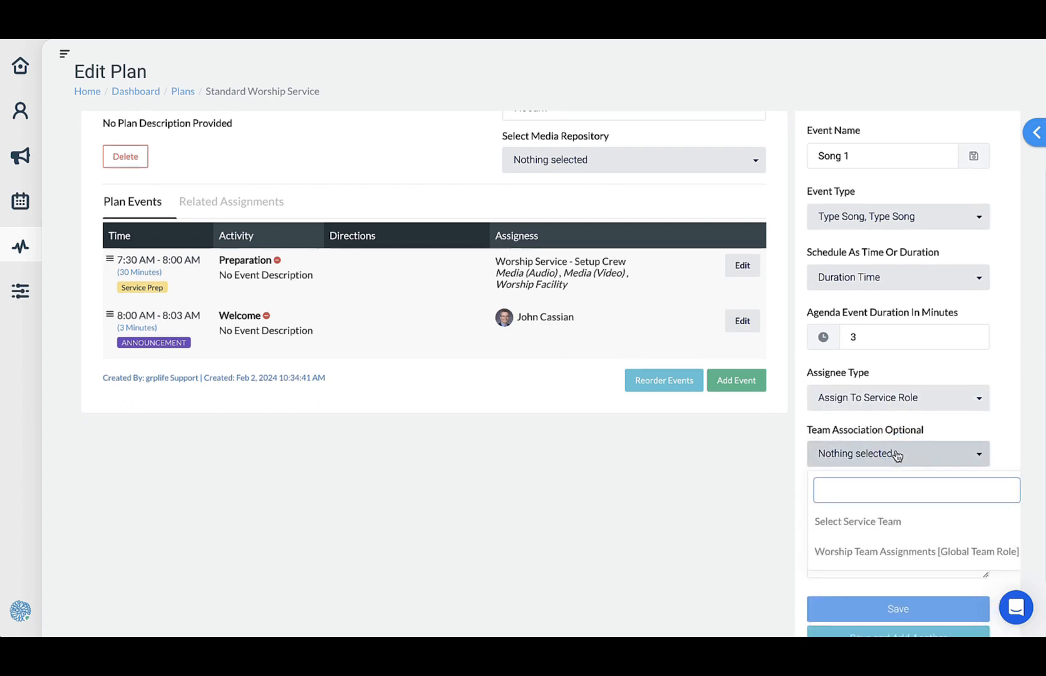
scroll(908, 476, "down", 1)
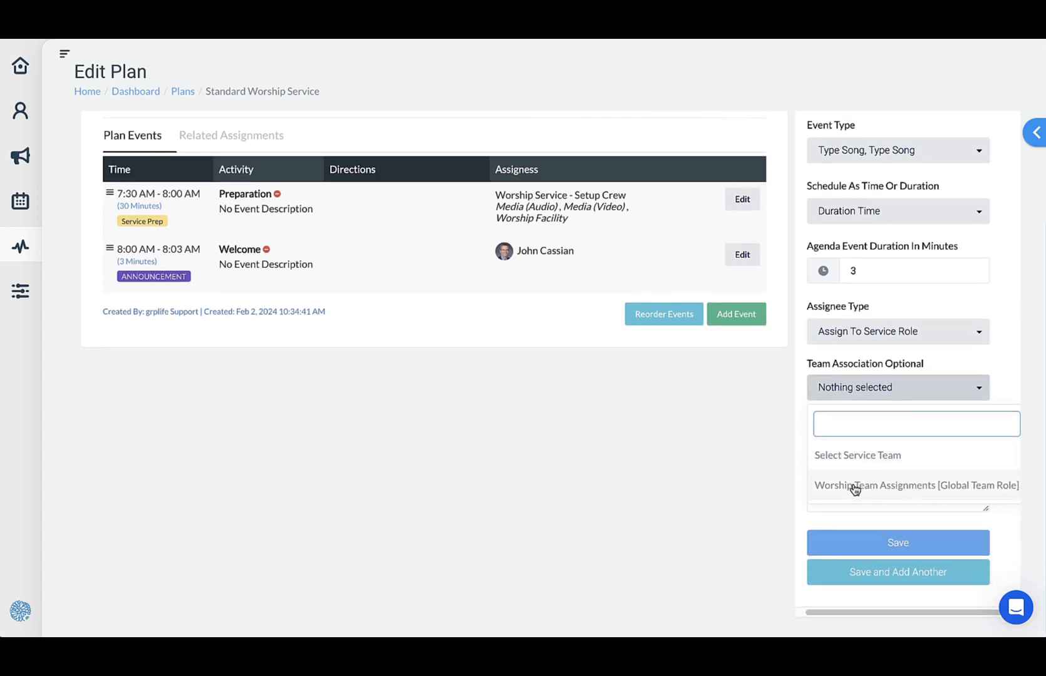
left_click(895, 487)
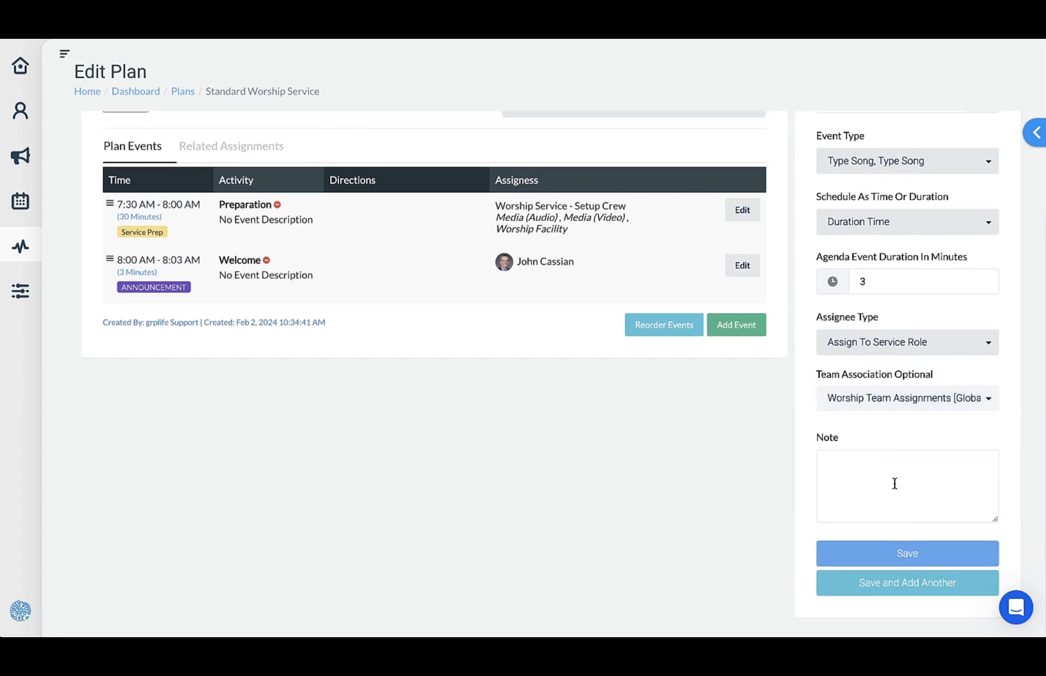
left_click(921, 562)
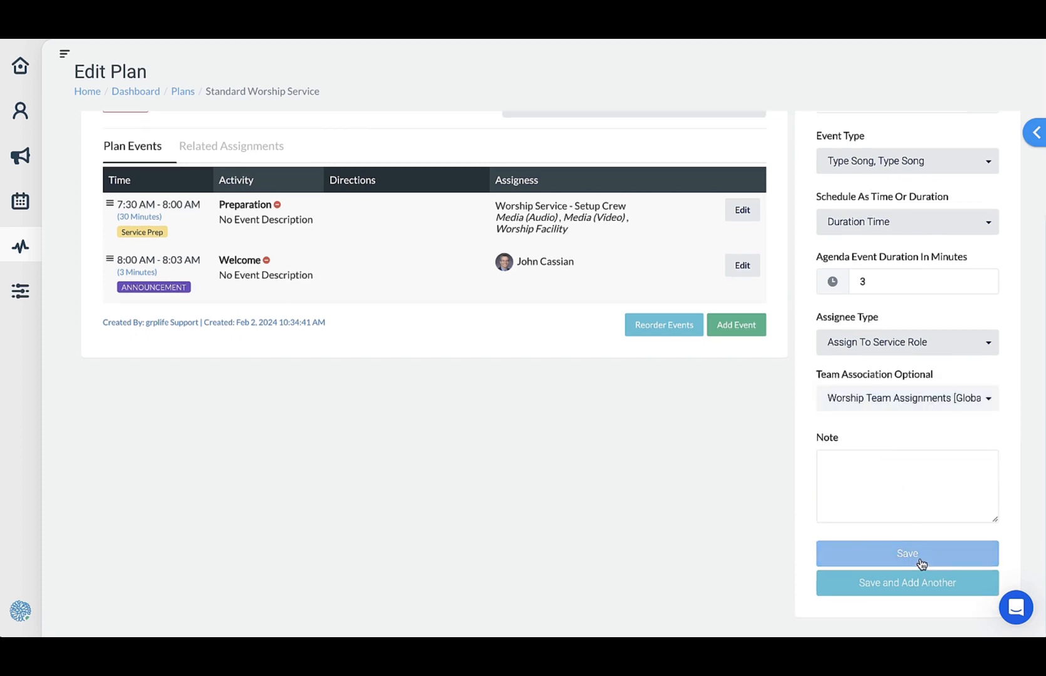
left_click(912, 579)
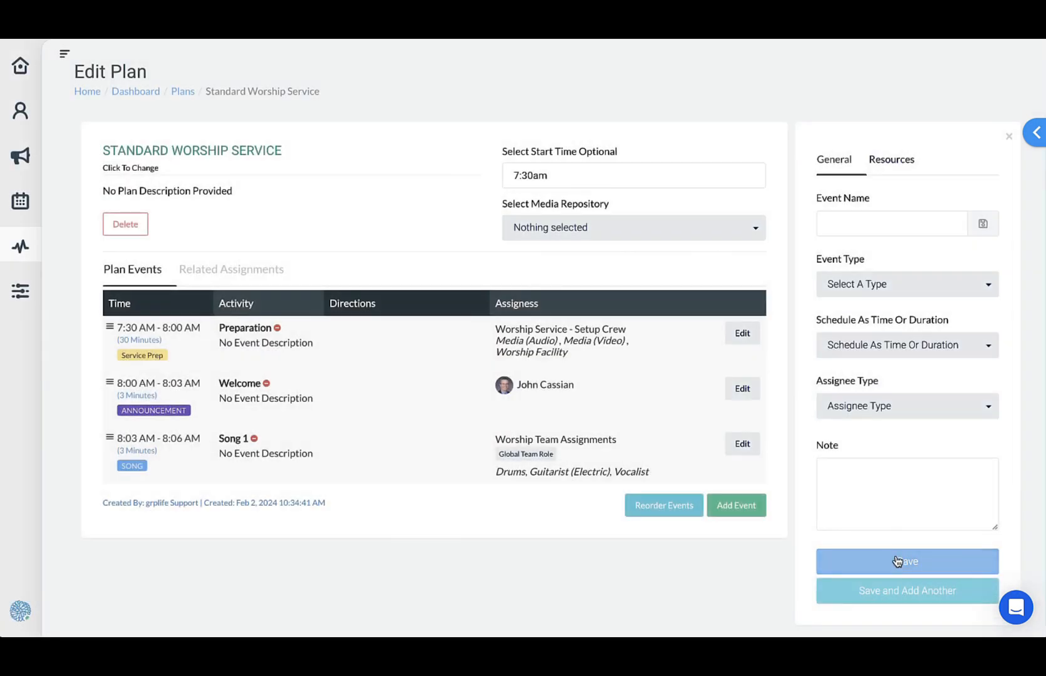
Name the new event Song 2 and set its event type to Type Song
left_click(862, 221)
type("S")
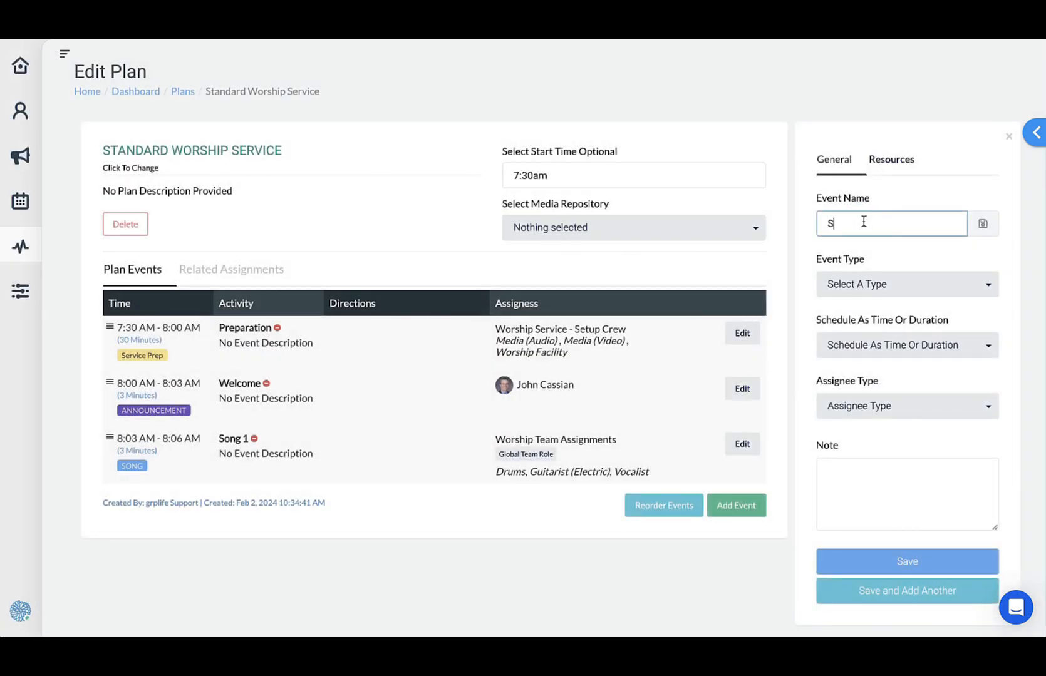
type("ong 2")
left_click(945, 279)
scroll(872, 395, "down", 3)
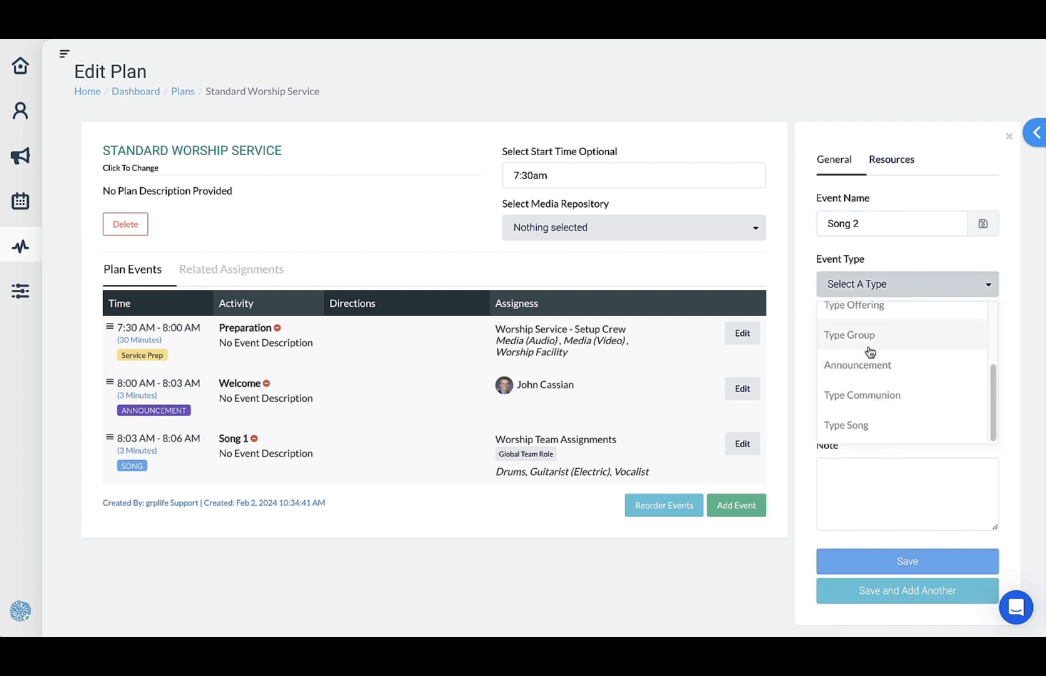
scroll(870, 354, "up", 2)
scroll(867, 366, "down", 2)
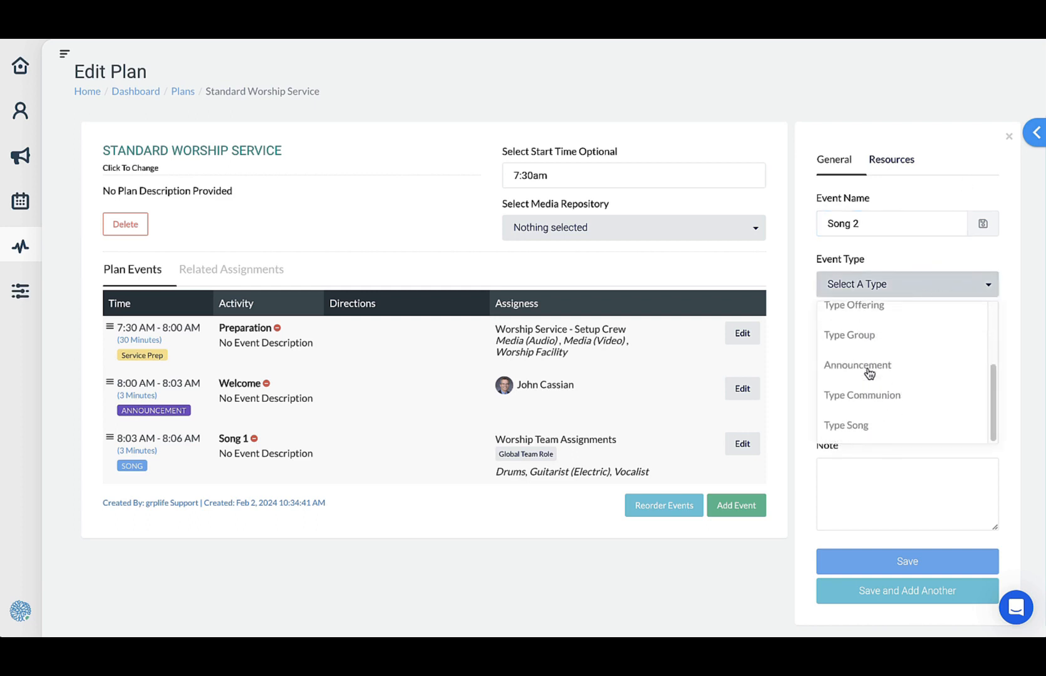
left_click(852, 423)
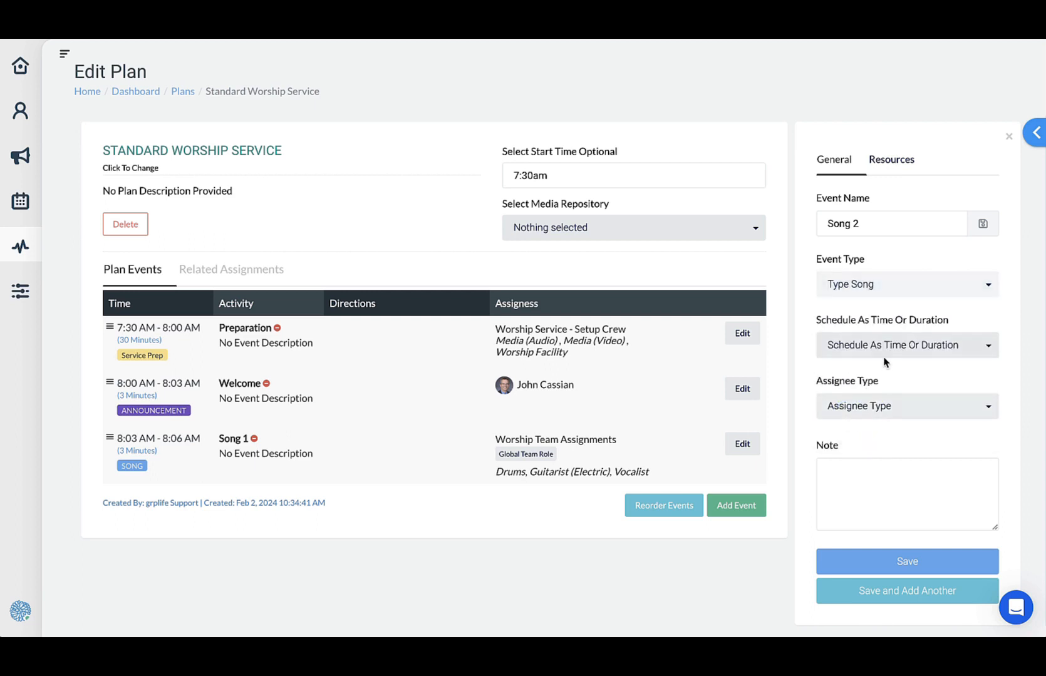
Schedule the Song 2 event by Duration Time with a length of 4 minutes
left_click(884, 359)
left_click(866, 410)
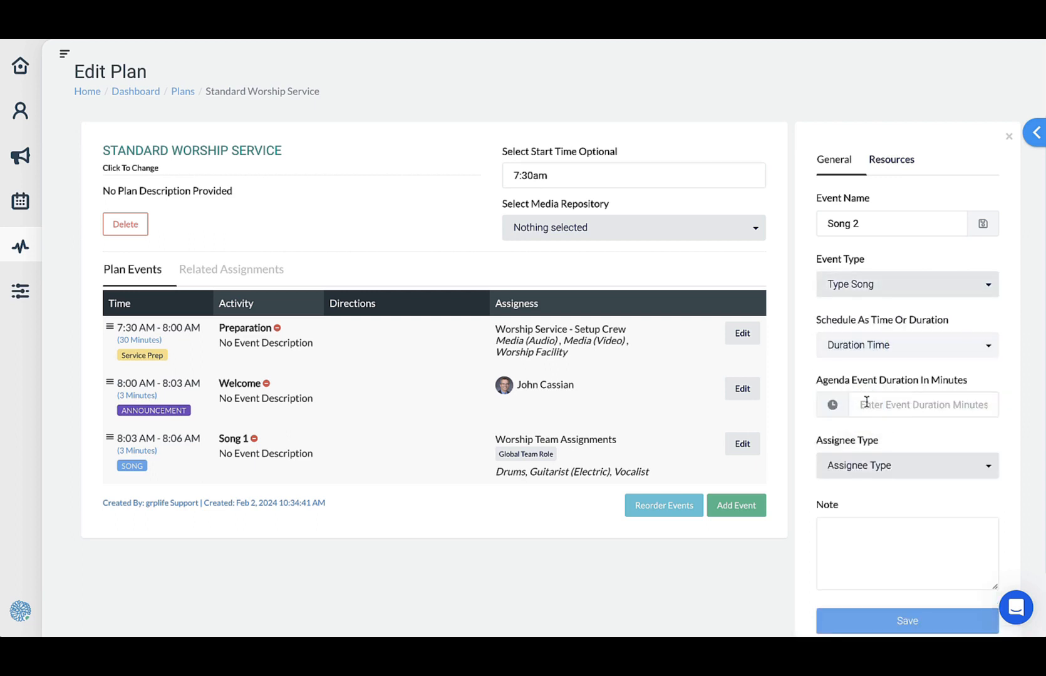
left_click(865, 403)
type("4")
Assign Song 2 to the Worship Team Assignments service role, and save it while continuing to another new event
left_click(896, 467)
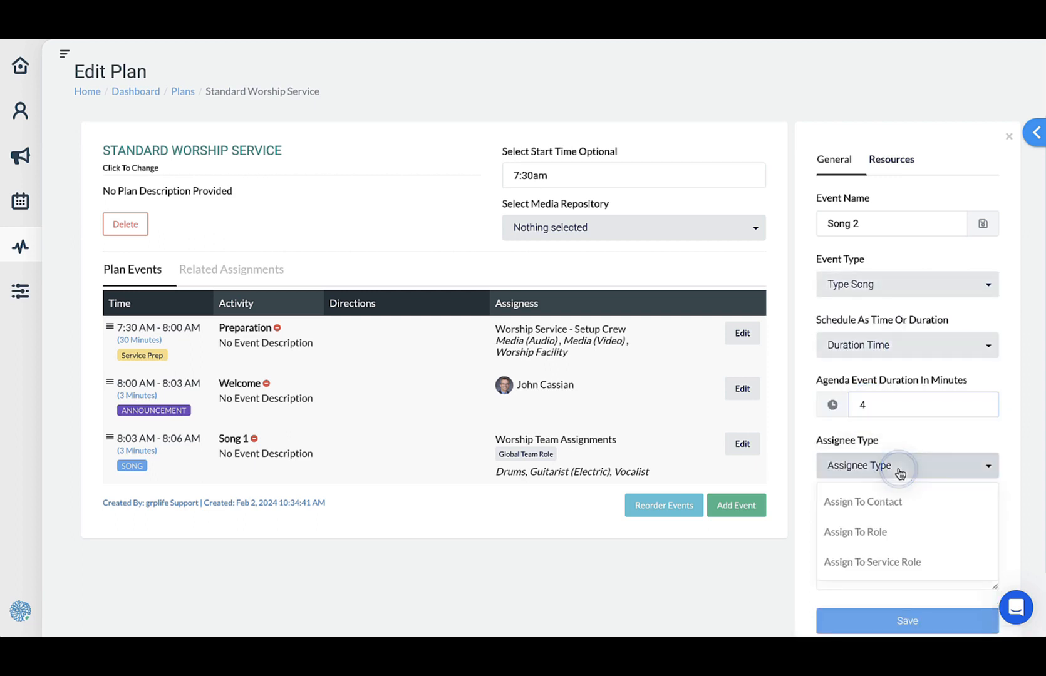
left_click(898, 558)
left_click(894, 522)
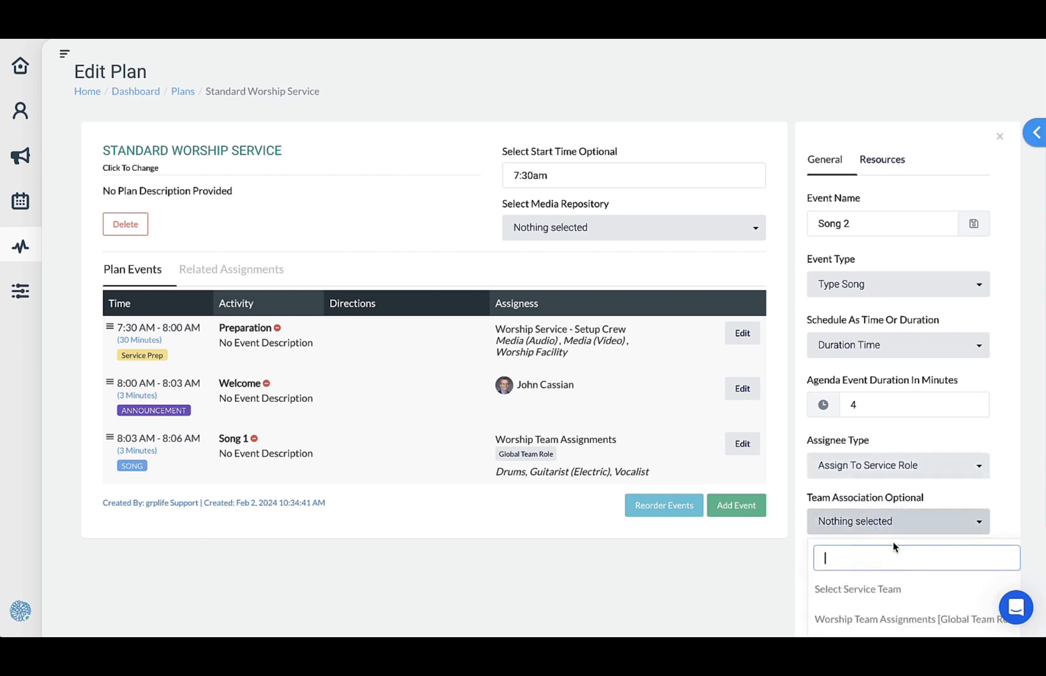
scroll(889, 501, "down", 2)
left_click(889, 485)
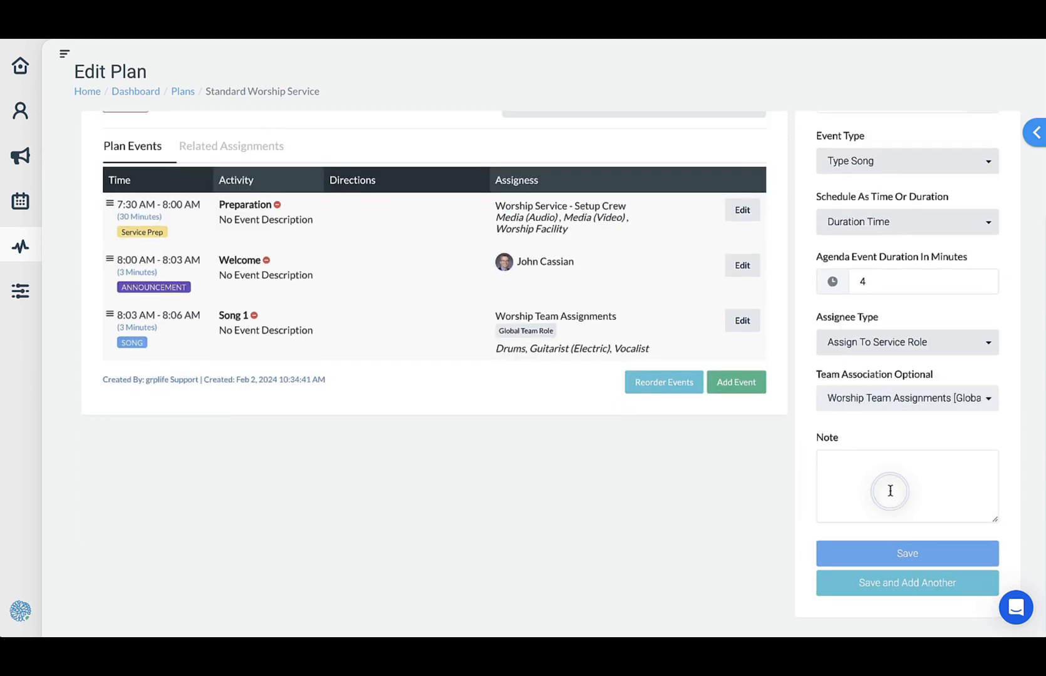
left_click(922, 558)
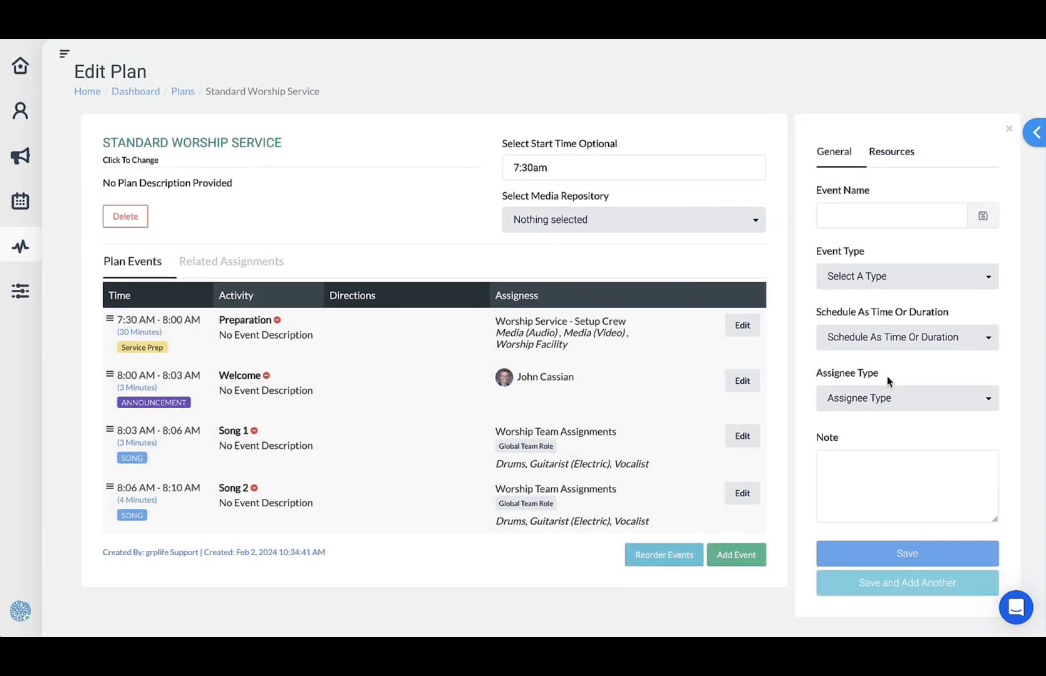
Name the new event Sermon and set its event type to Other with the custom type name Sermon Message
left_click(875, 212)
type("Messa")
scroll(873, 375, "down", 3)
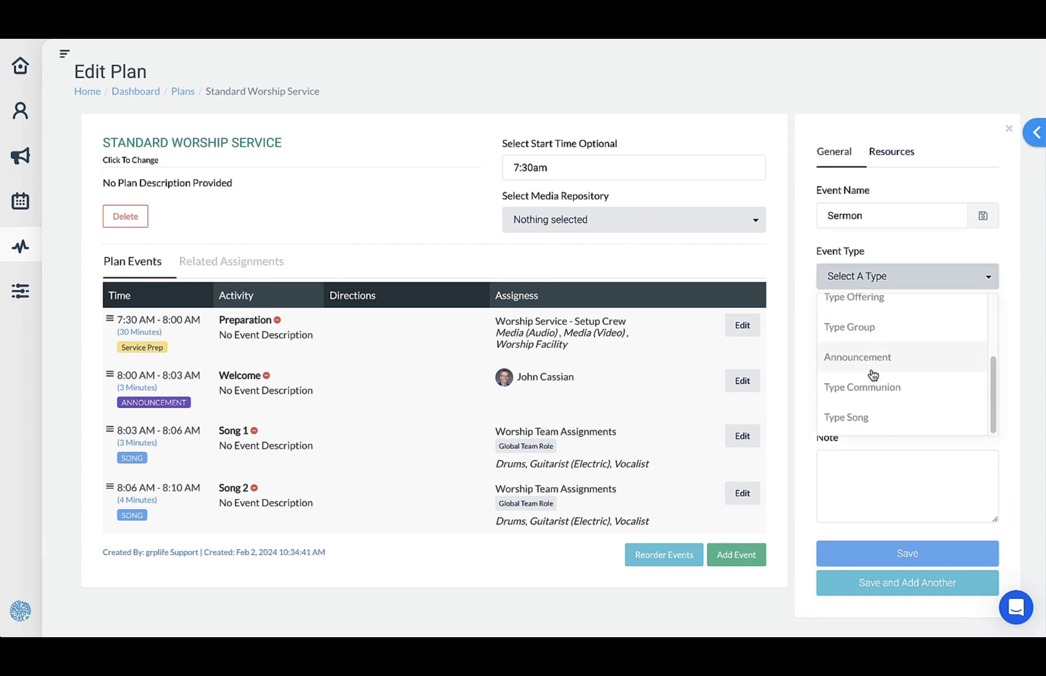
scroll(915, 350, "up", 3)
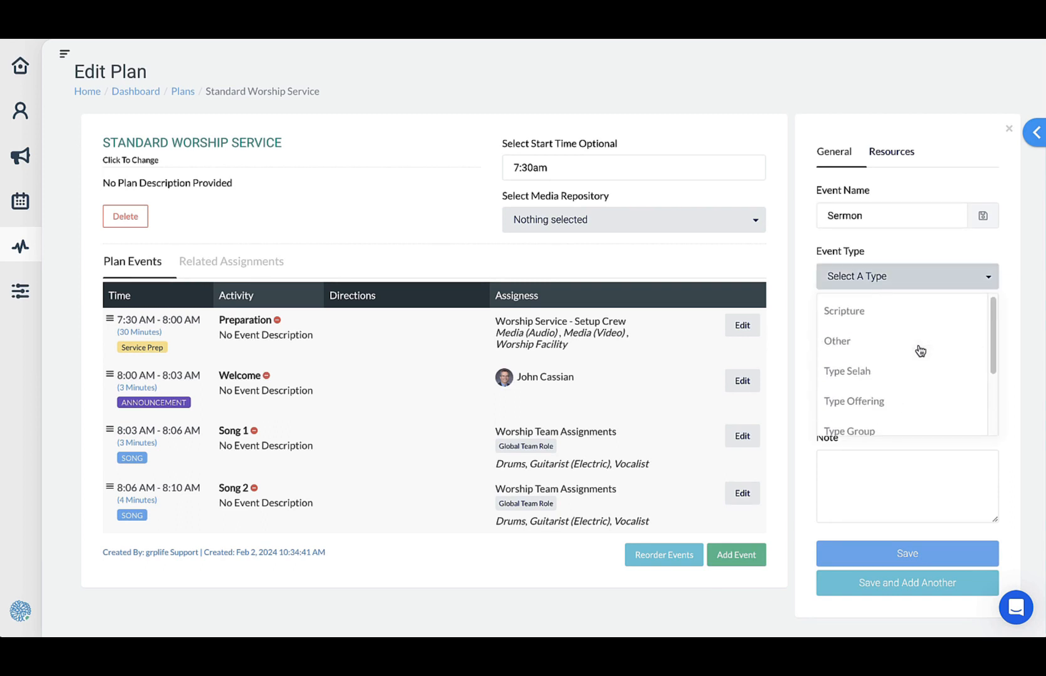
left_click(862, 349)
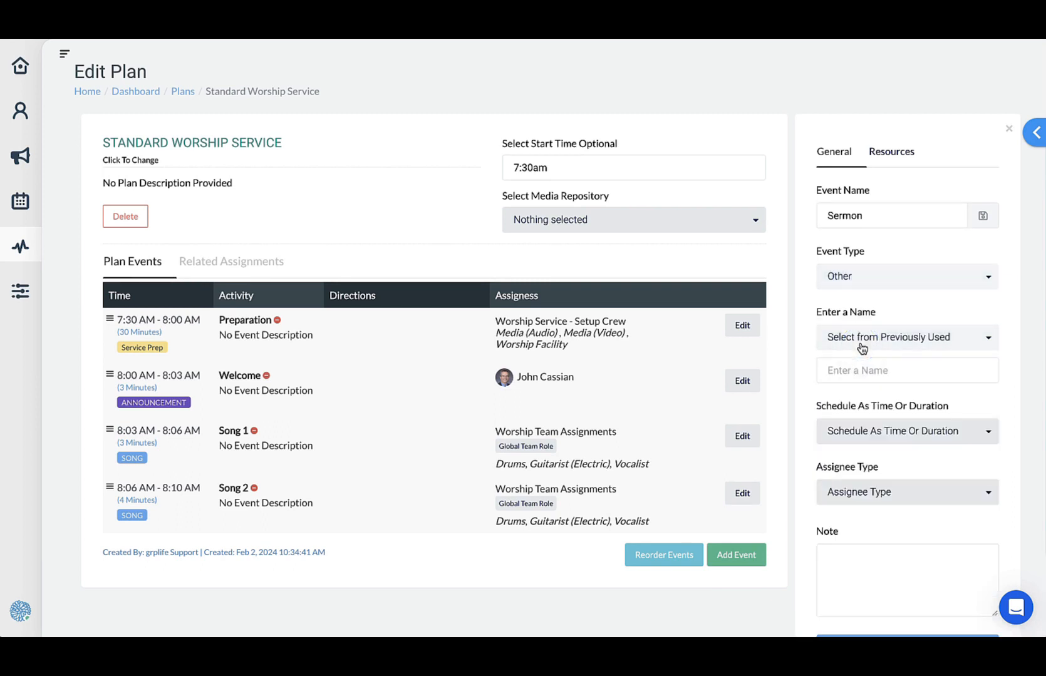
left_click(895, 341)
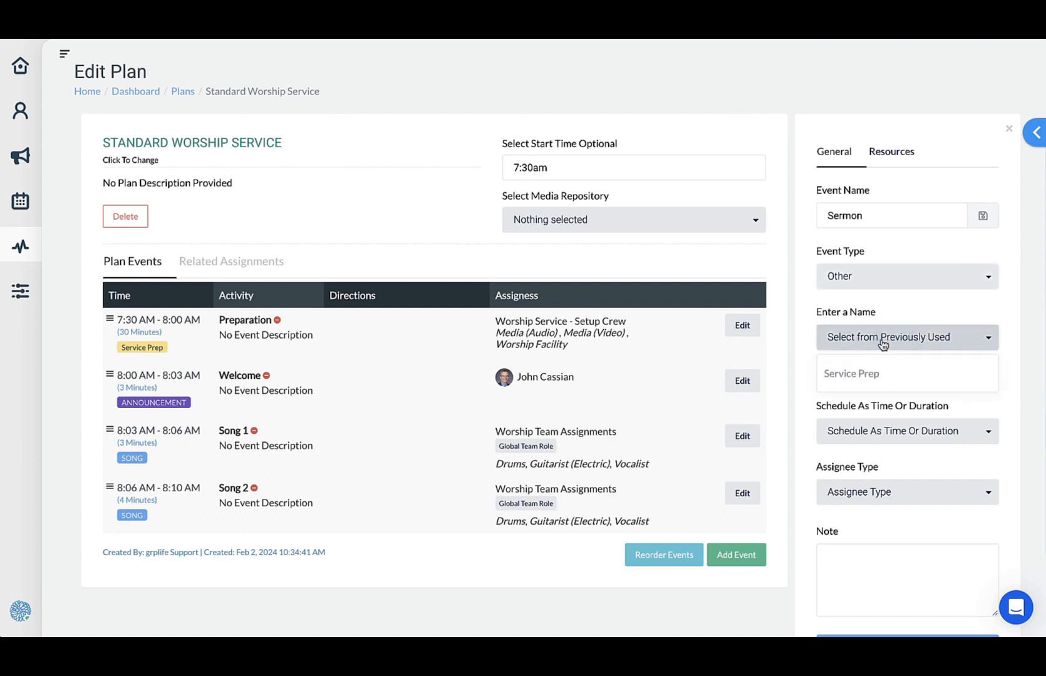
left_click(887, 310)
left_click(864, 374)
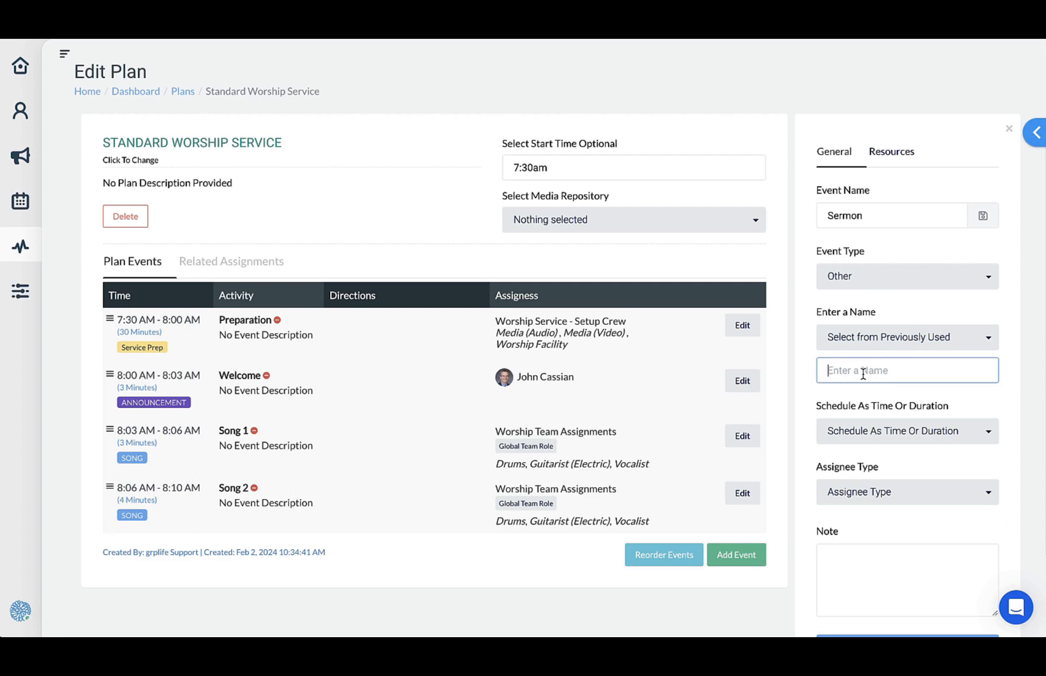
type("Sermon Message")
Schedule the Sermon event by Duration Time with a length of 40 minutes
left_click(980, 431)
left_click(857, 497)
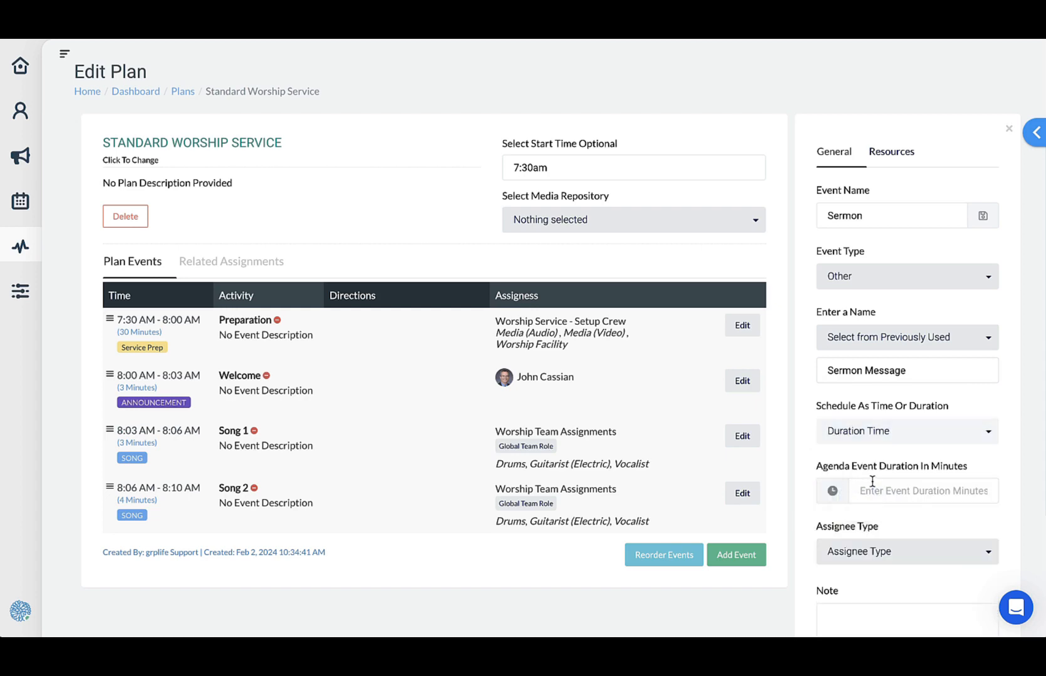
left_click(868, 485)
type("4")
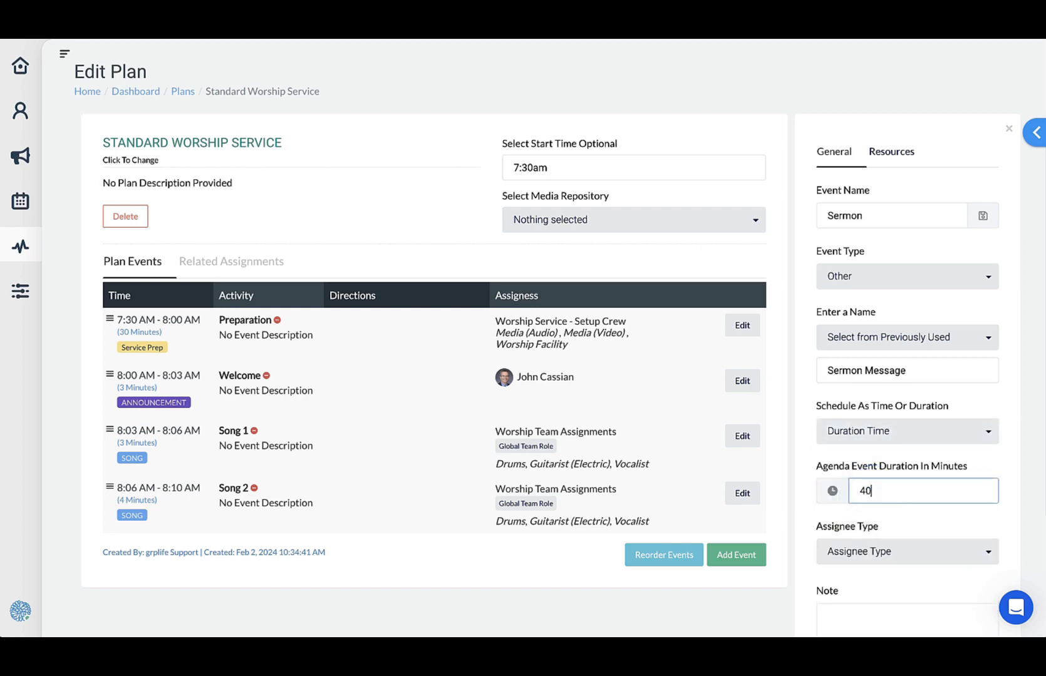
type("0")
Assign the Sermon event to a contact found by first name, and save it while continuing to another new event
scroll(1011, 471, "down", 3)
left_click(914, 396)
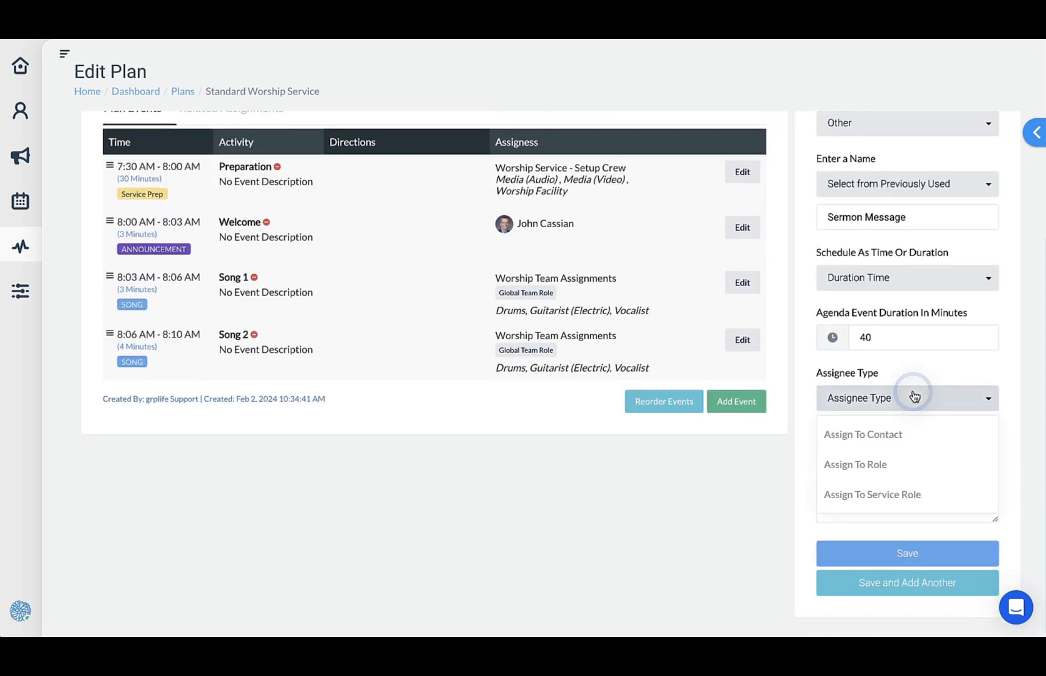
left_click(892, 438)
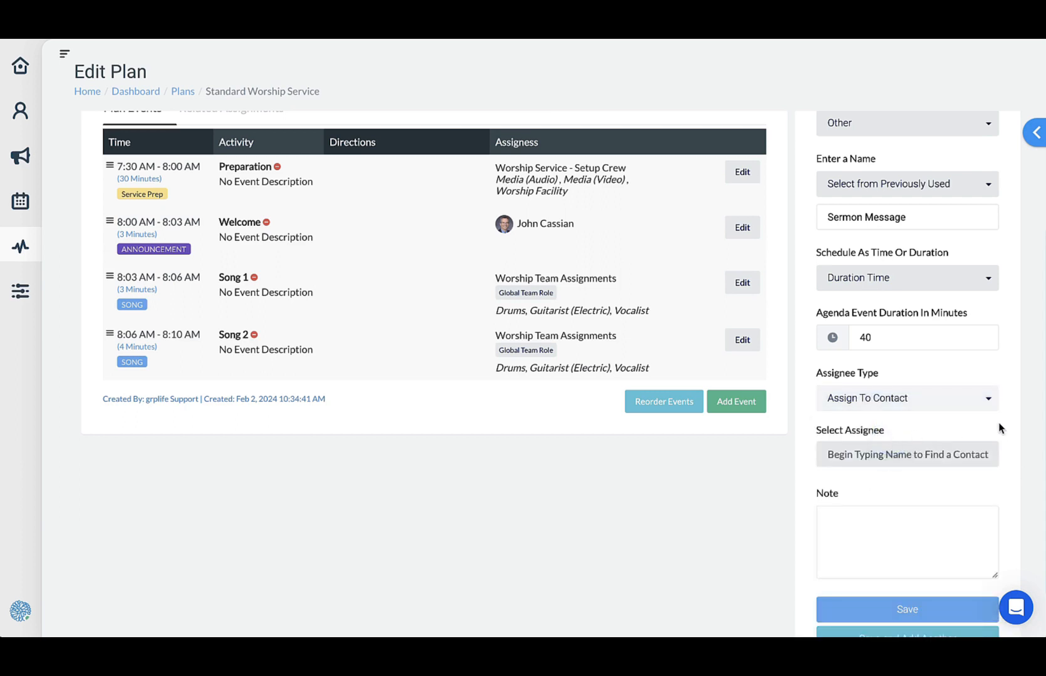
left_click(939, 451)
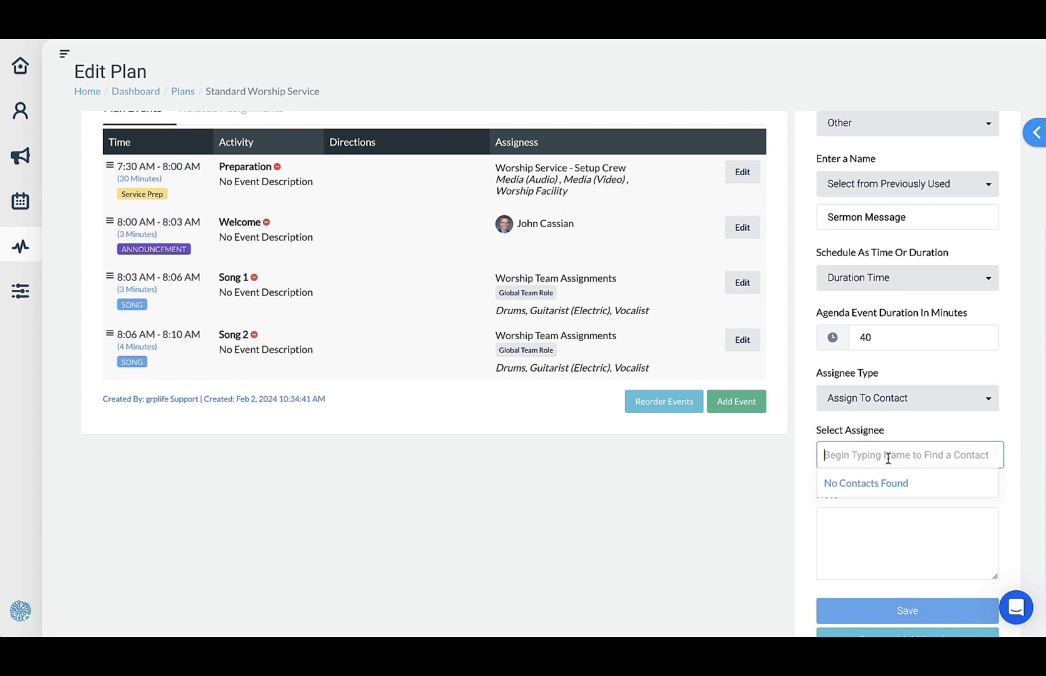
type("Eu")
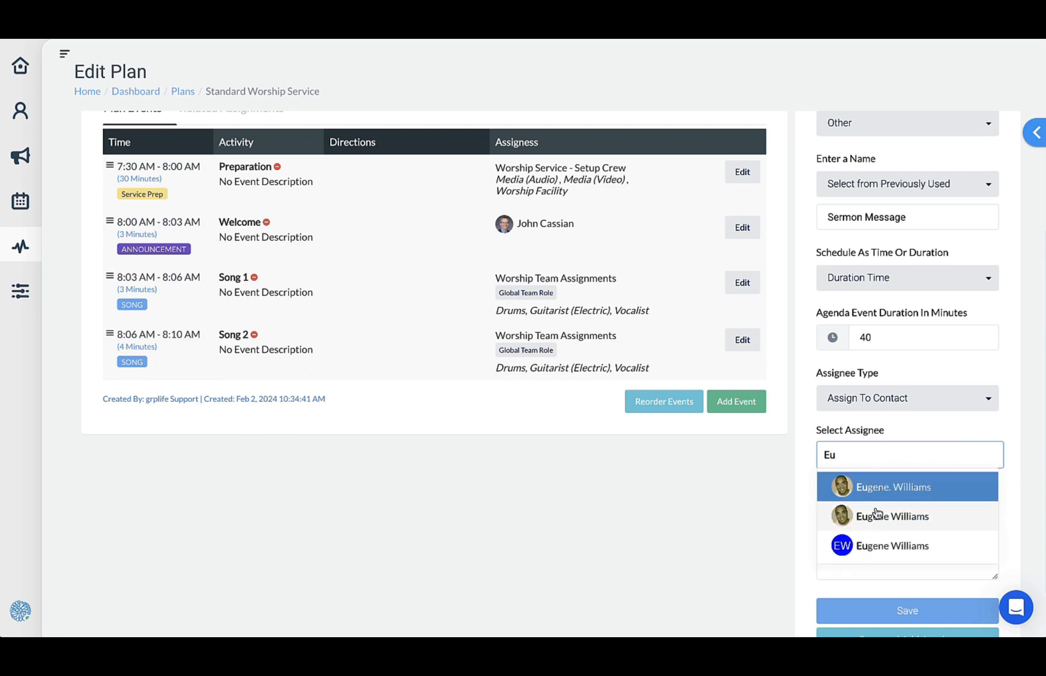
left_click(876, 492)
scroll(1011, 442, "down", 2)
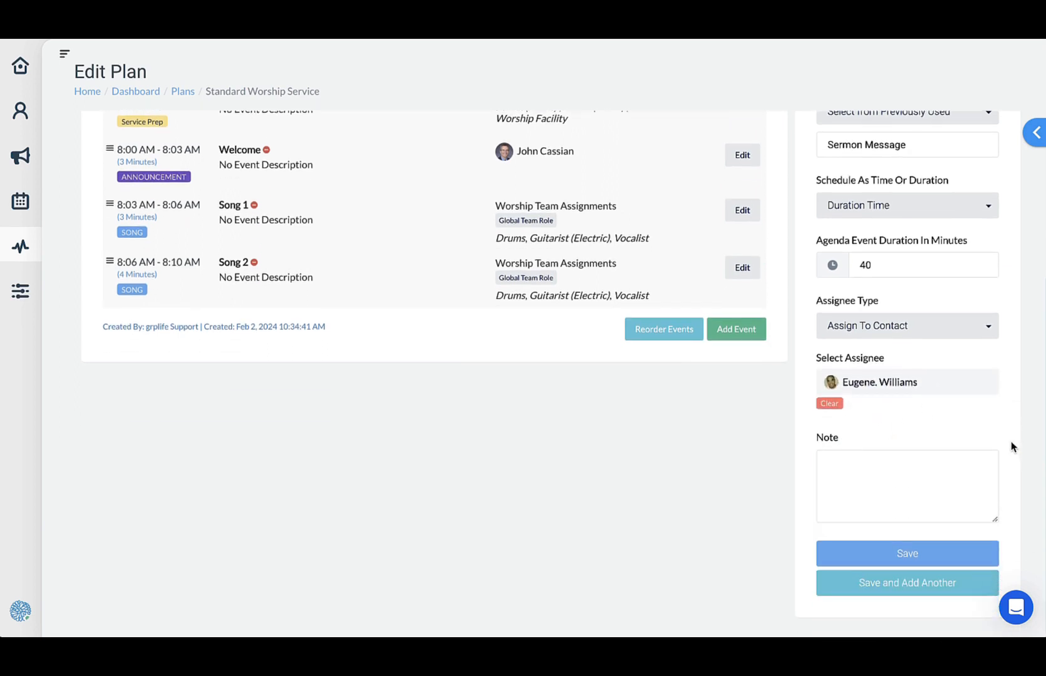
left_click(895, 587)
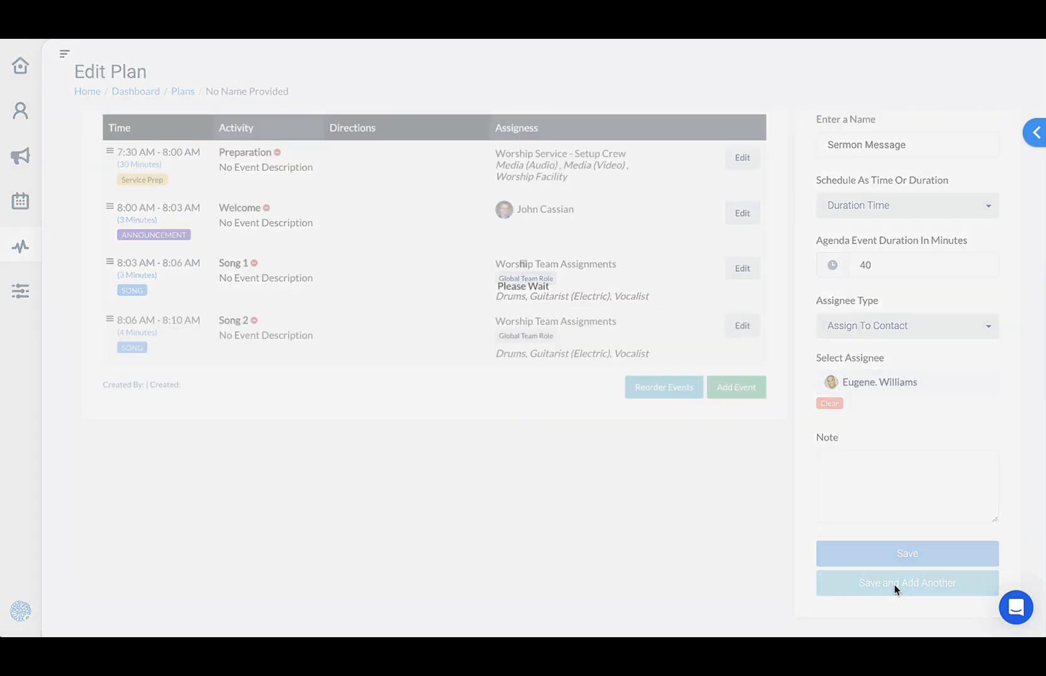
Name the new event Benediction and set its event type to Announcement
scroll(936, 417, "down", 1)
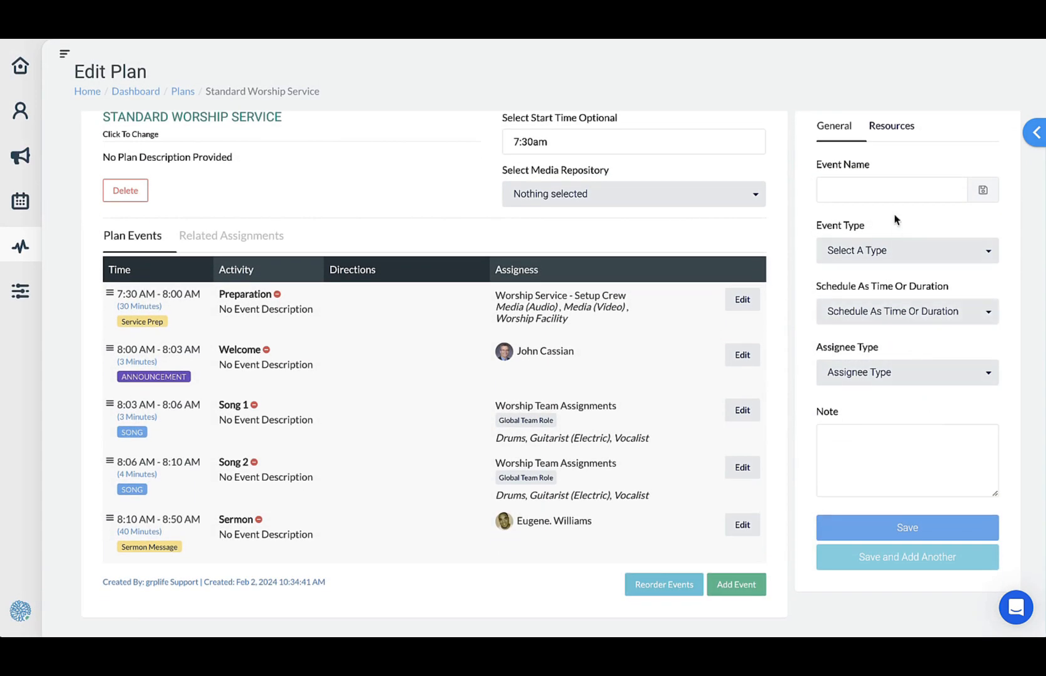
left_click(876, 191)
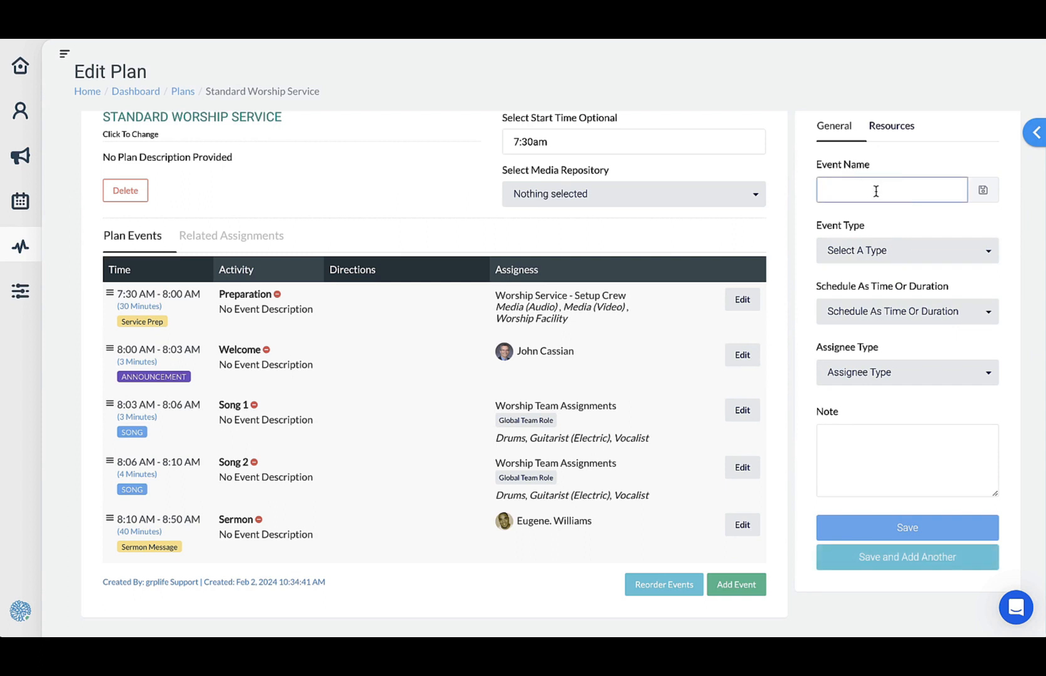
type("Benediction")
left_click(897, 248)
scroll(876, 313, "down", 3)
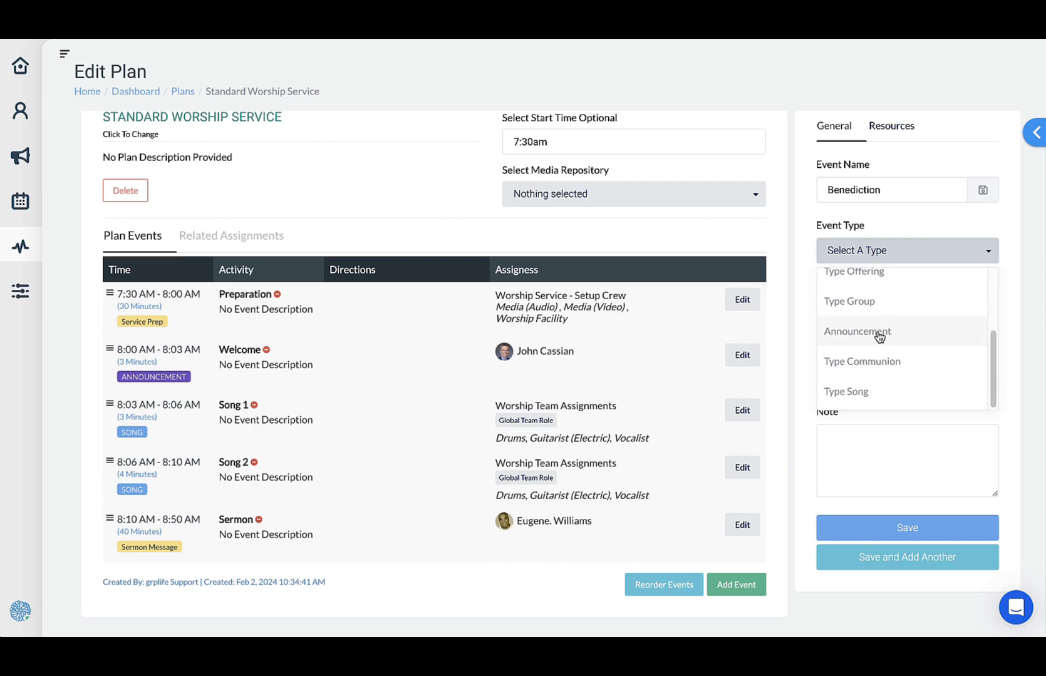
left_click(889, 332)
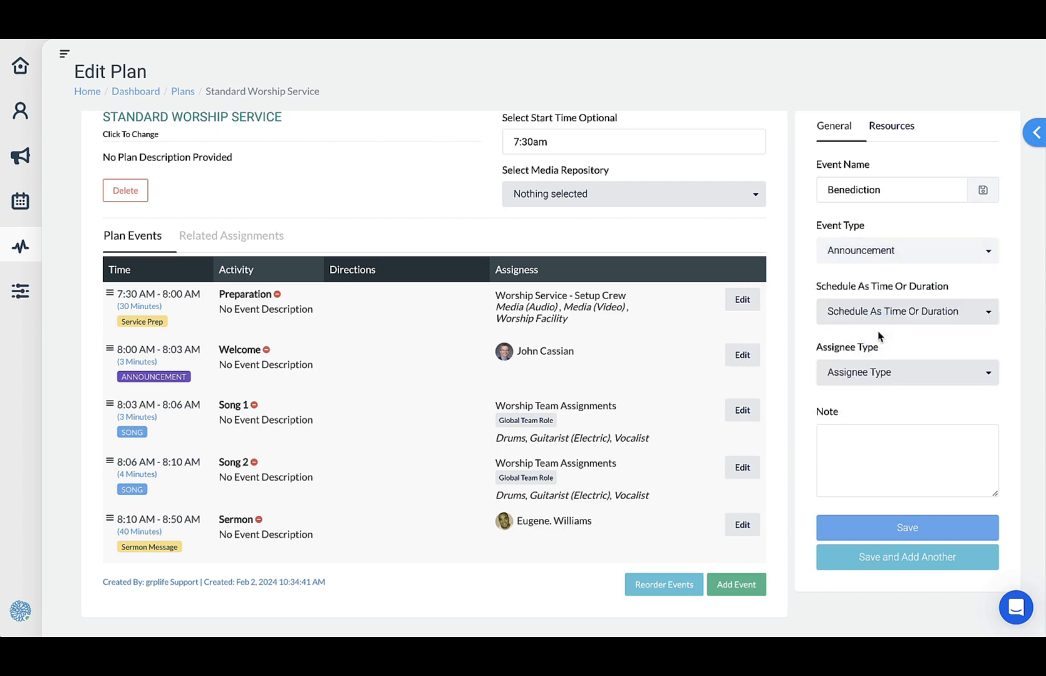
Schedule the Benediction event by Duration Time with a length of 2 minutes
left_click(952, 313)
left_click(872, 373)
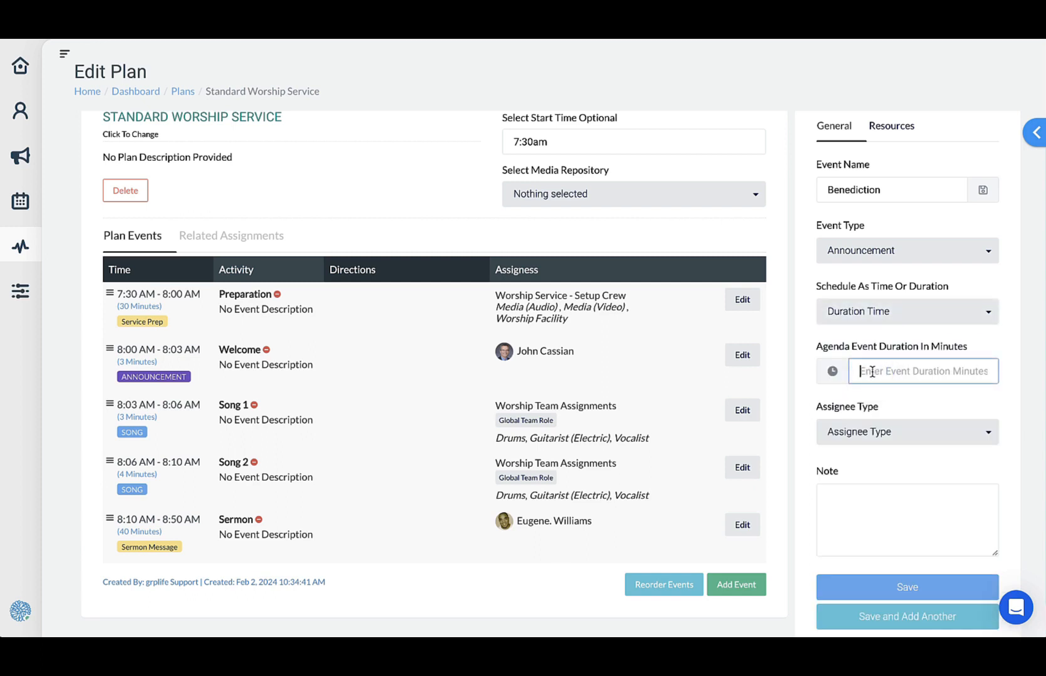
type("2")
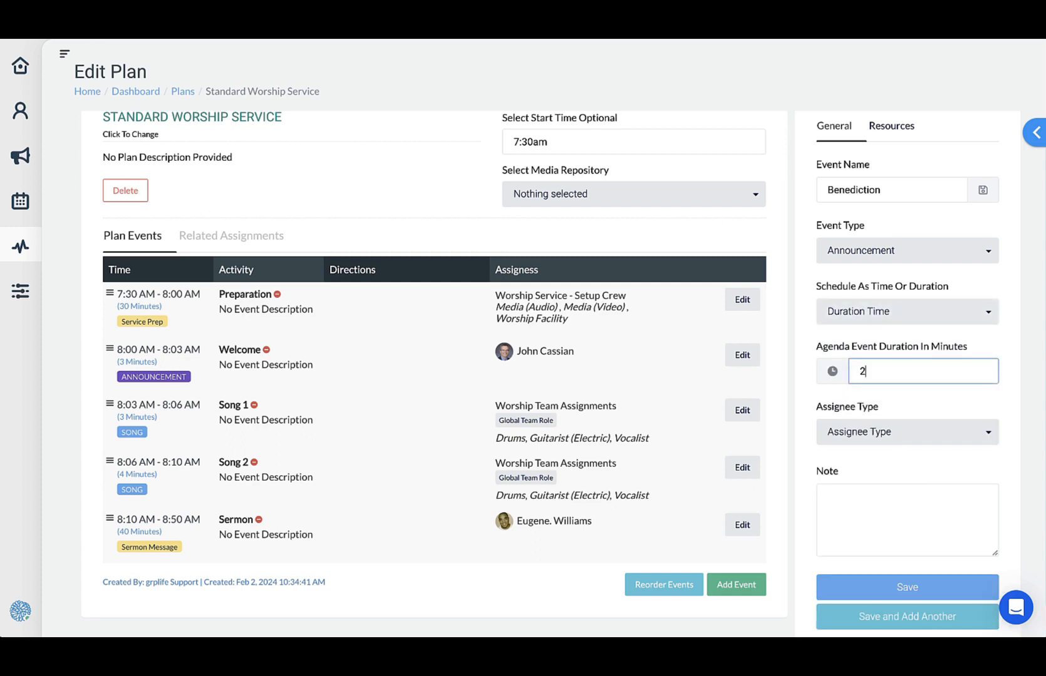
Assign the Benediction event to a contact found by first name, save it, and close the event editor
scroll(950, 399, "down", 1)
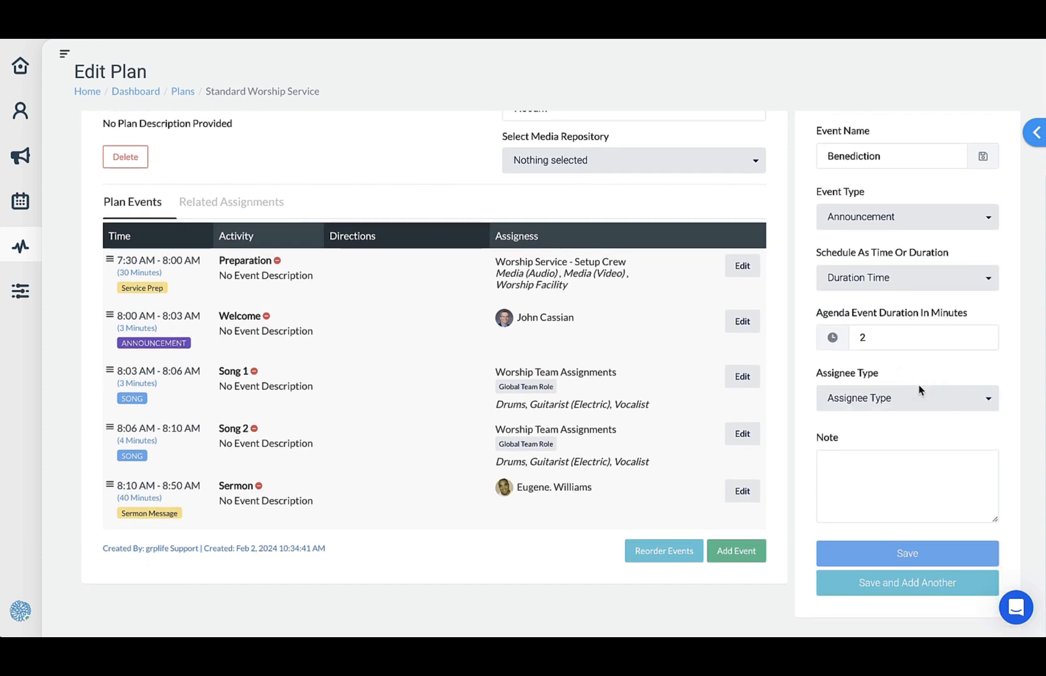
left_click(919, 398)
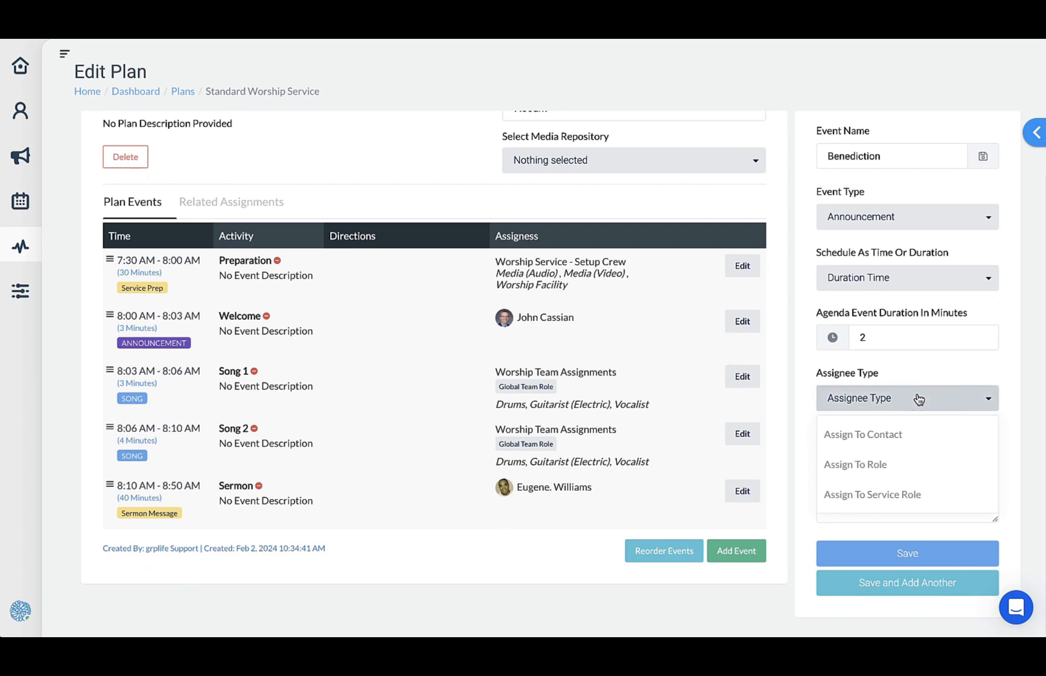
left_click(878, 441)
left_click(878, 451)
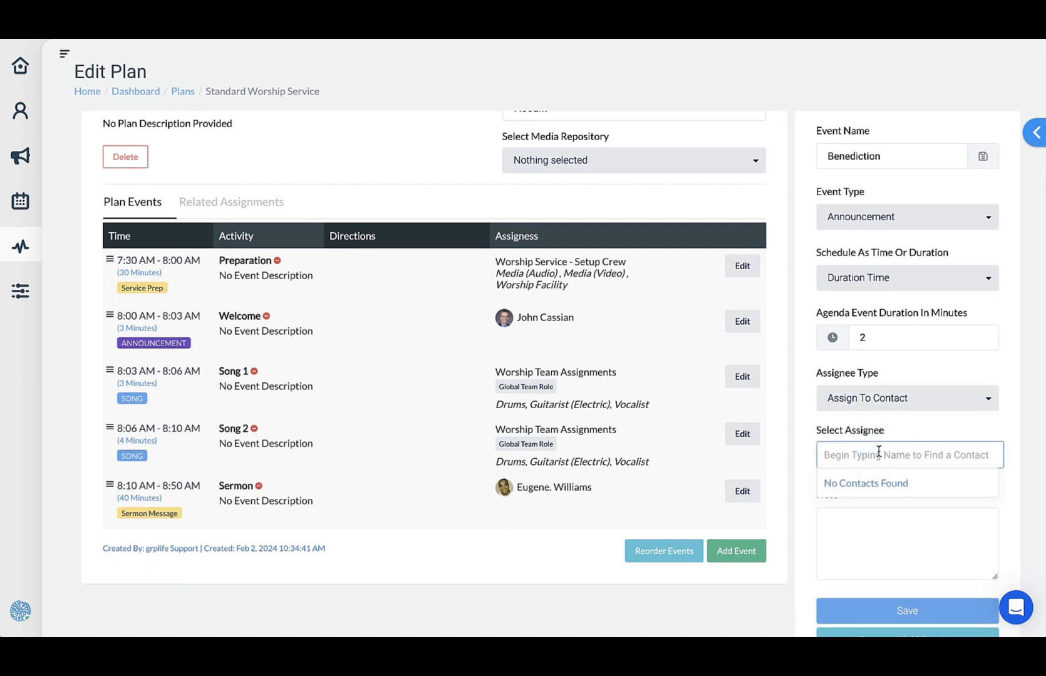
type("Euge")
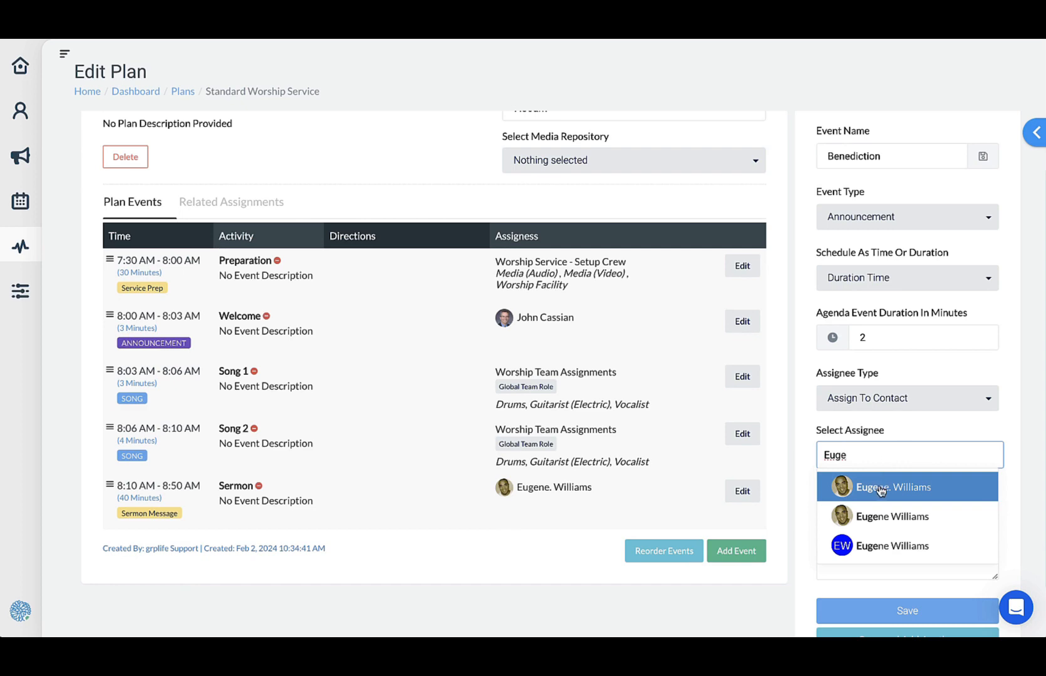
left_click(881, 491)
scroll(1005, 464, "down", 1)
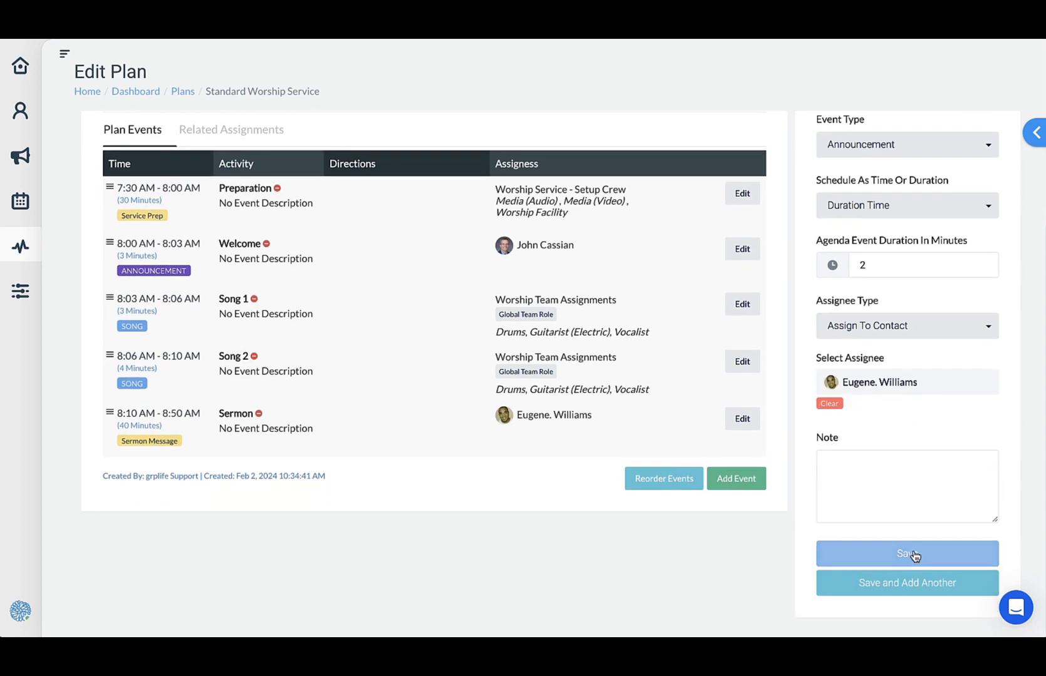
left_click(908, 554)
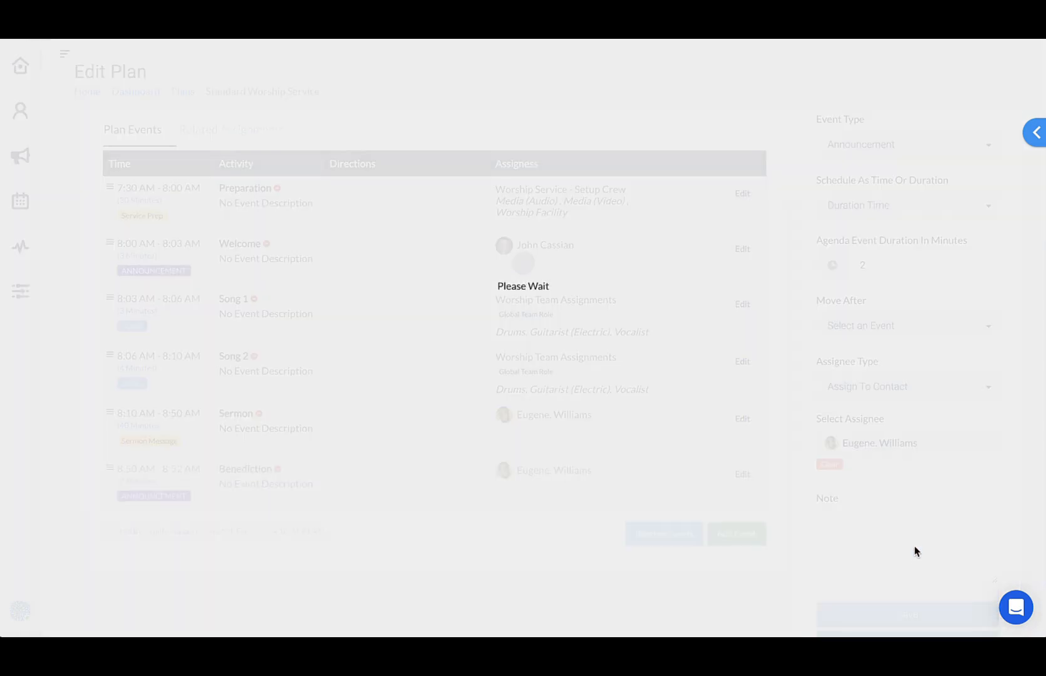
scroll(958, 273, "up", 2)
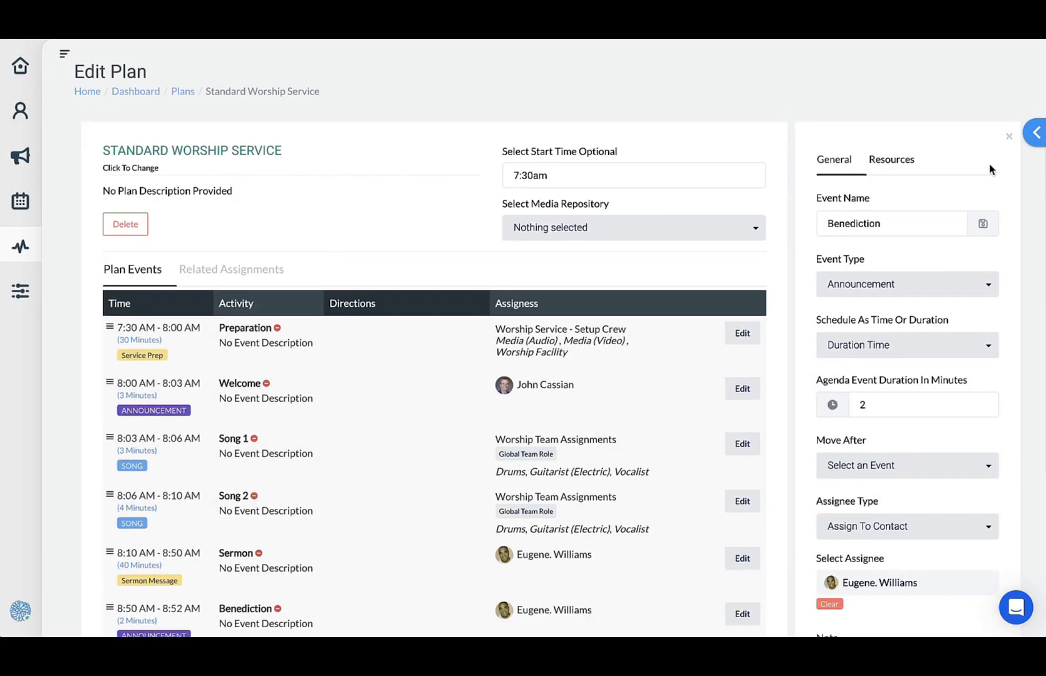
left_click(1008, 136)
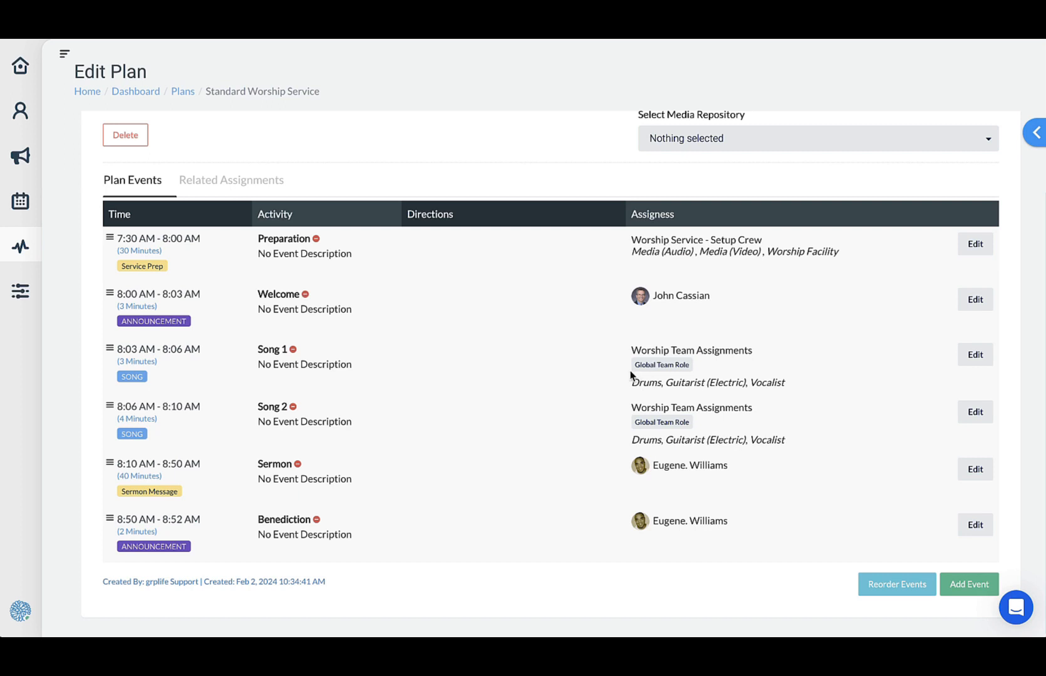
Review the finished plan's events and go to the list of all services
scroll(631, 375, "up", 1)
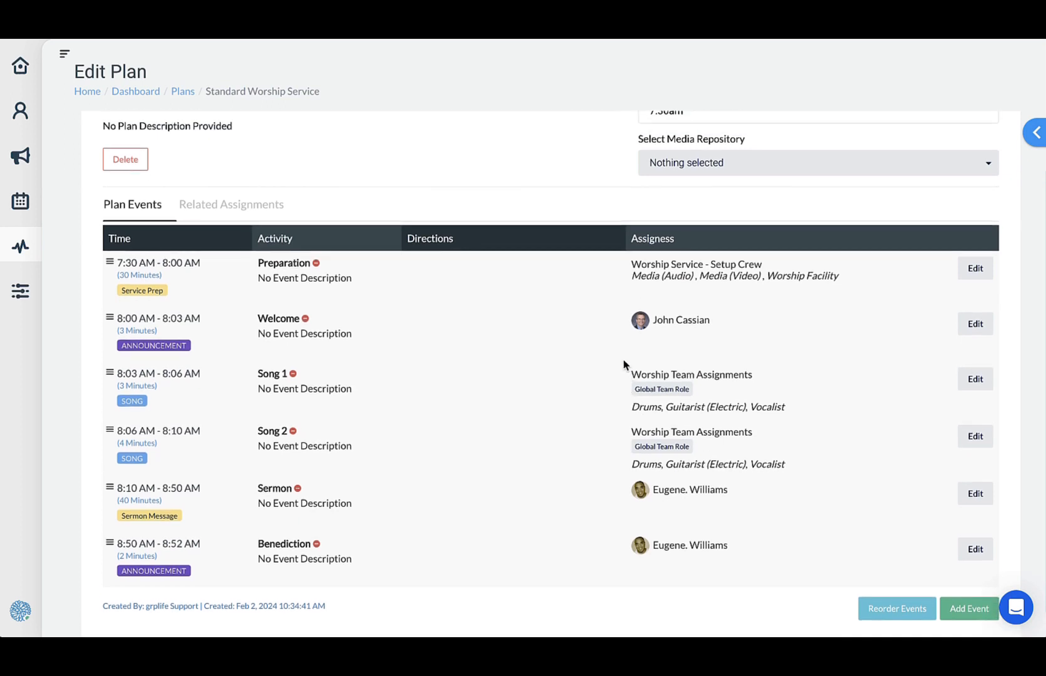
scroll(519, 415, "down", 1)
scroll(518, 413, "up", 3)
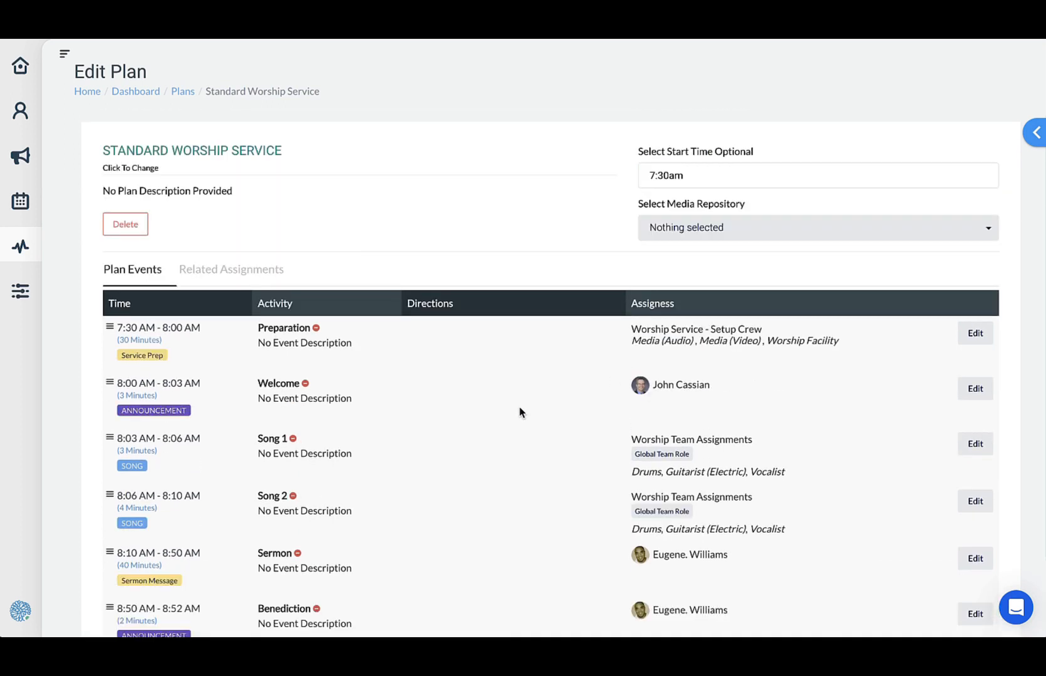
scroll(516, 413, "down", 3)
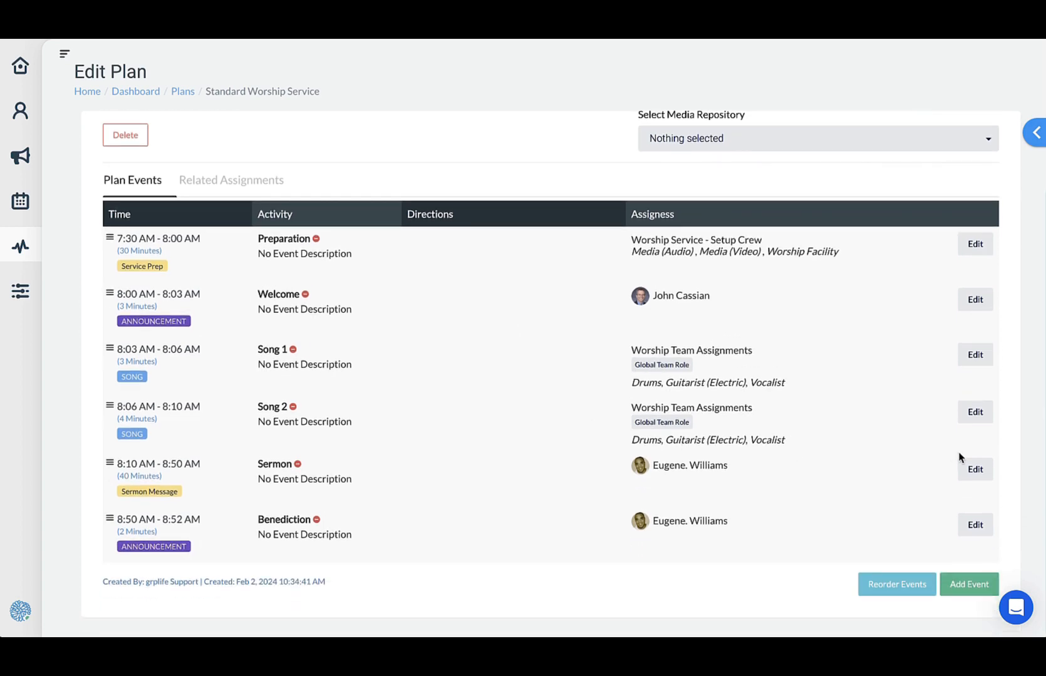
scroll(348, 397, "up", 3)
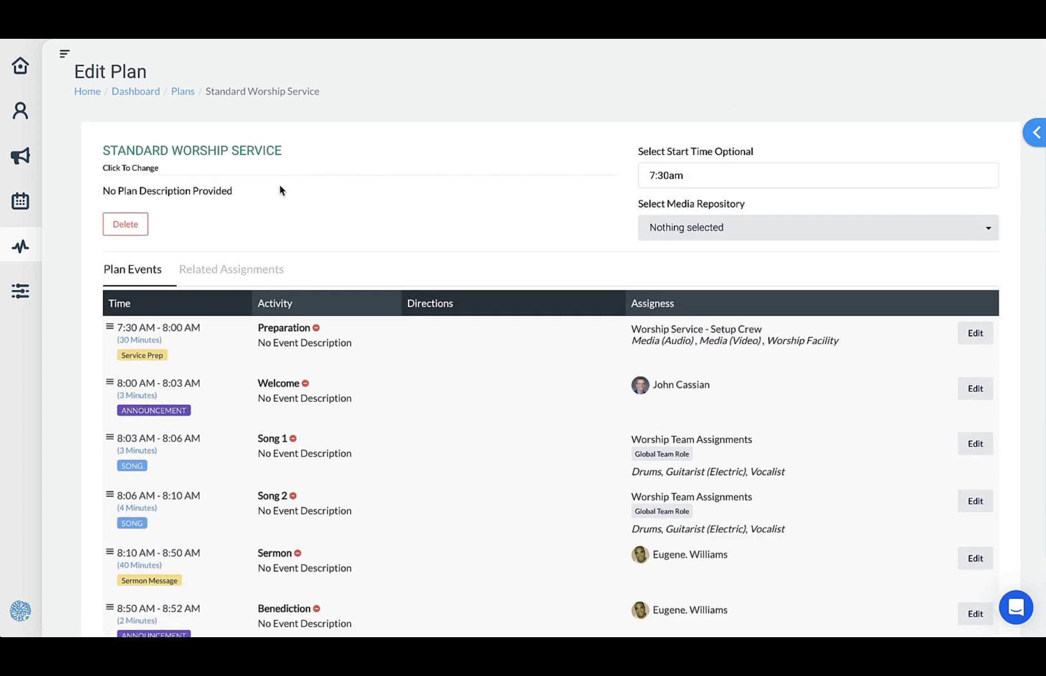
left_click(180, 95)
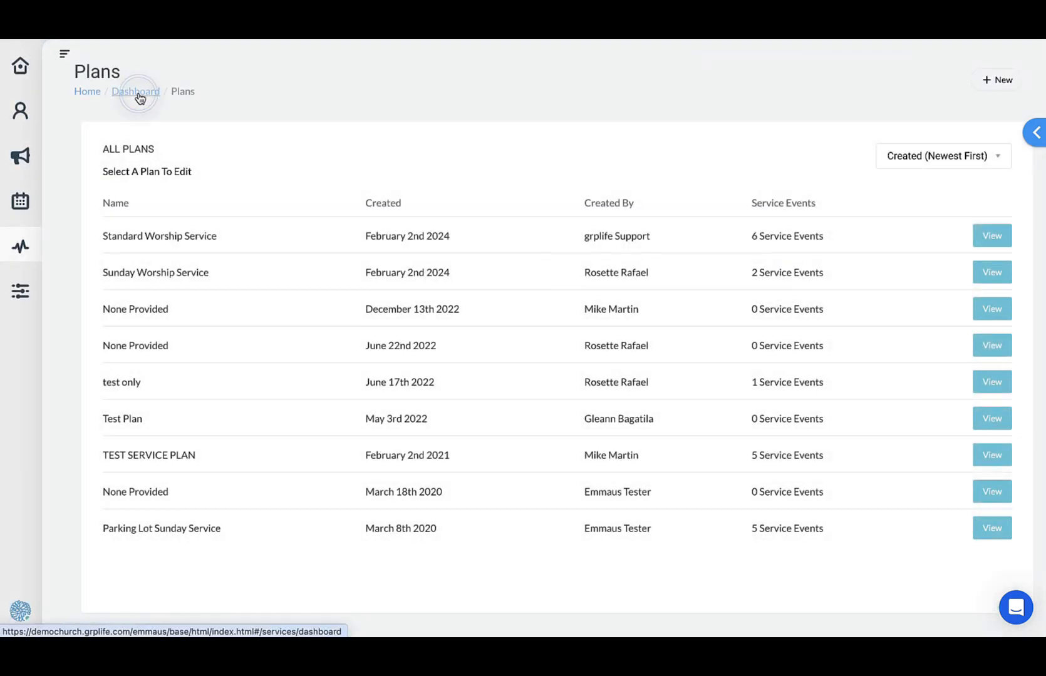
left_click(138, 95)
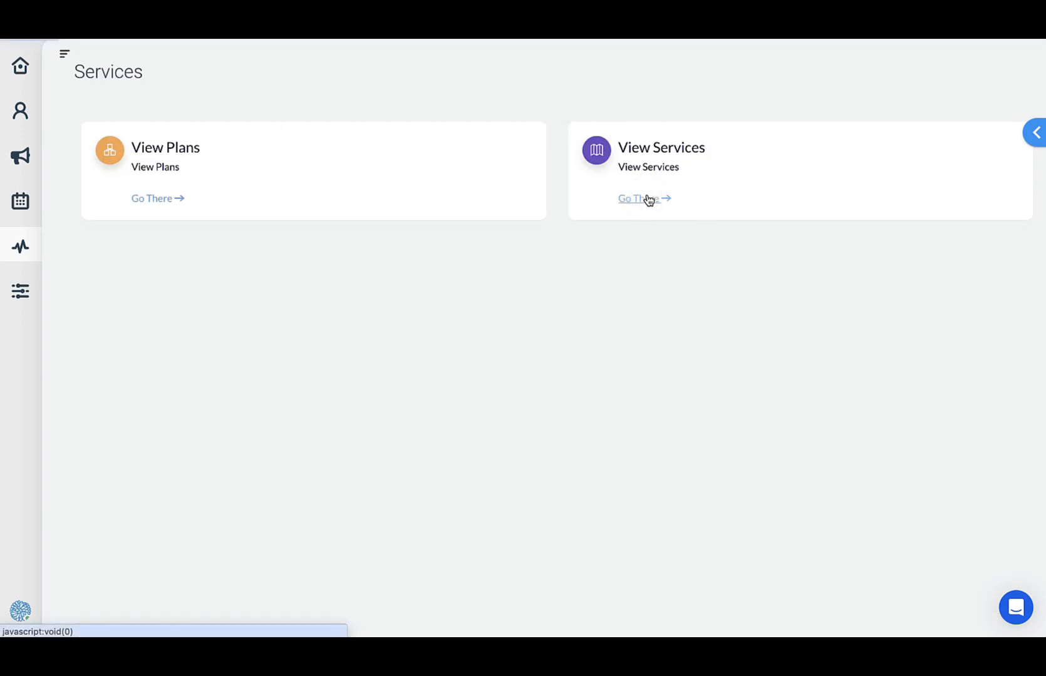
left_click(652, 198)
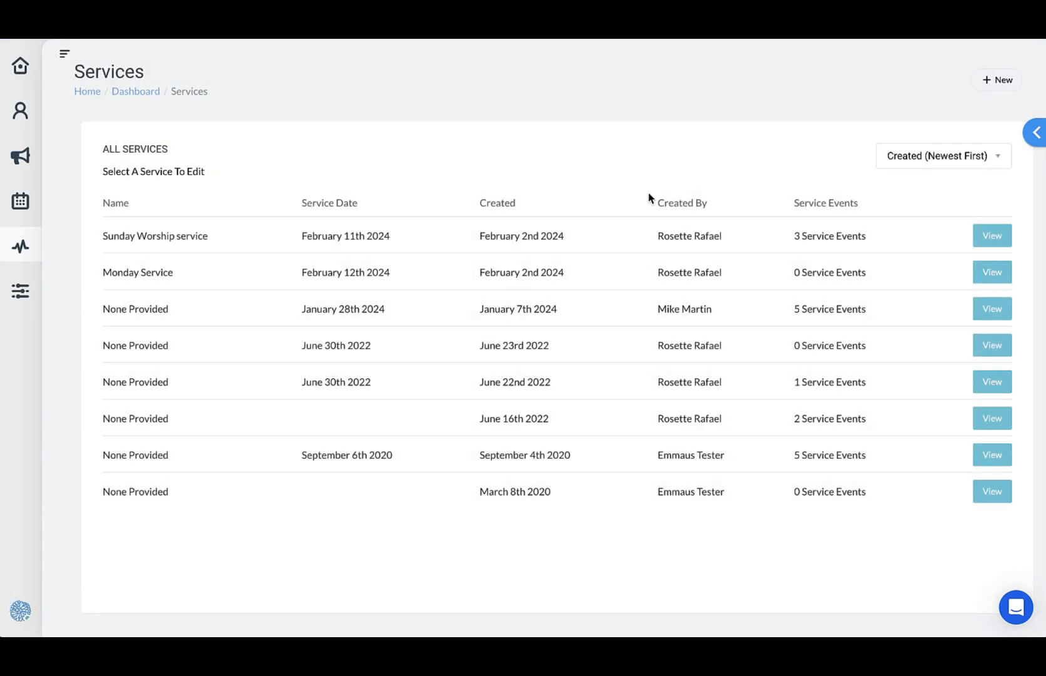
Create a new service from the Standard Worship Service plan with the service date 2024-02-04
left_click(985, 83)
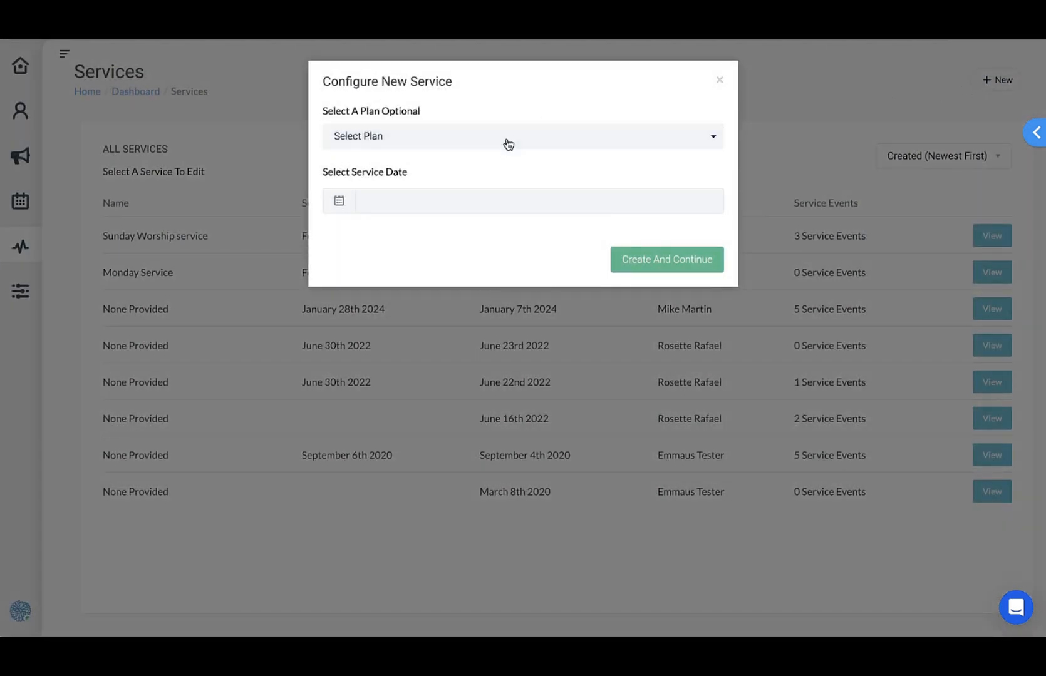
left_click(505, 141)
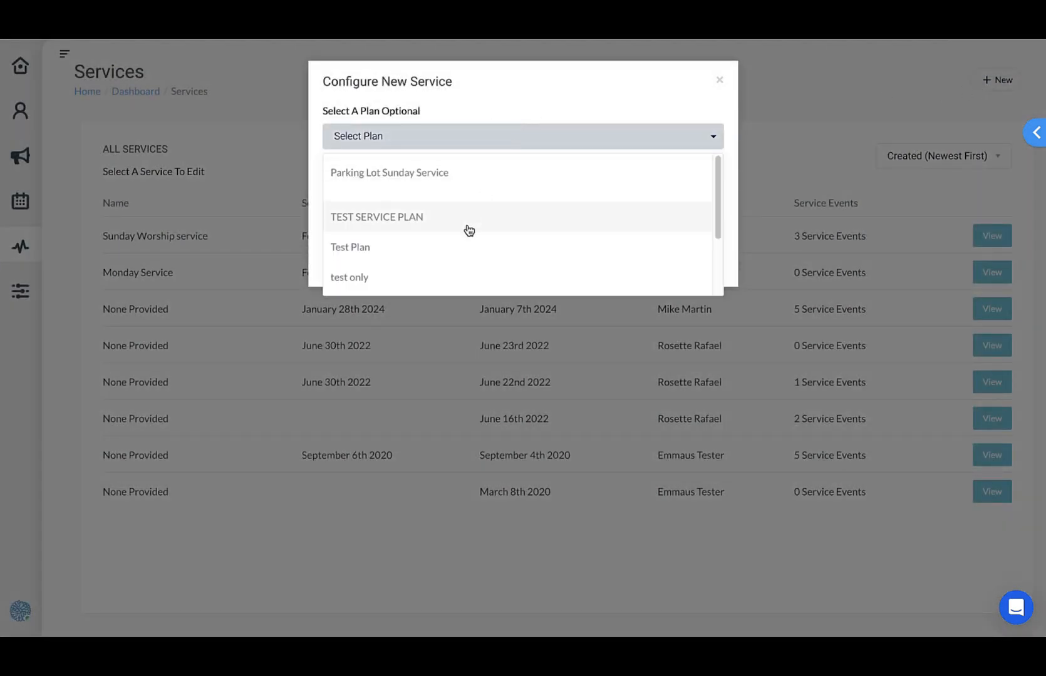
scroll(474, 211, "down", 2)
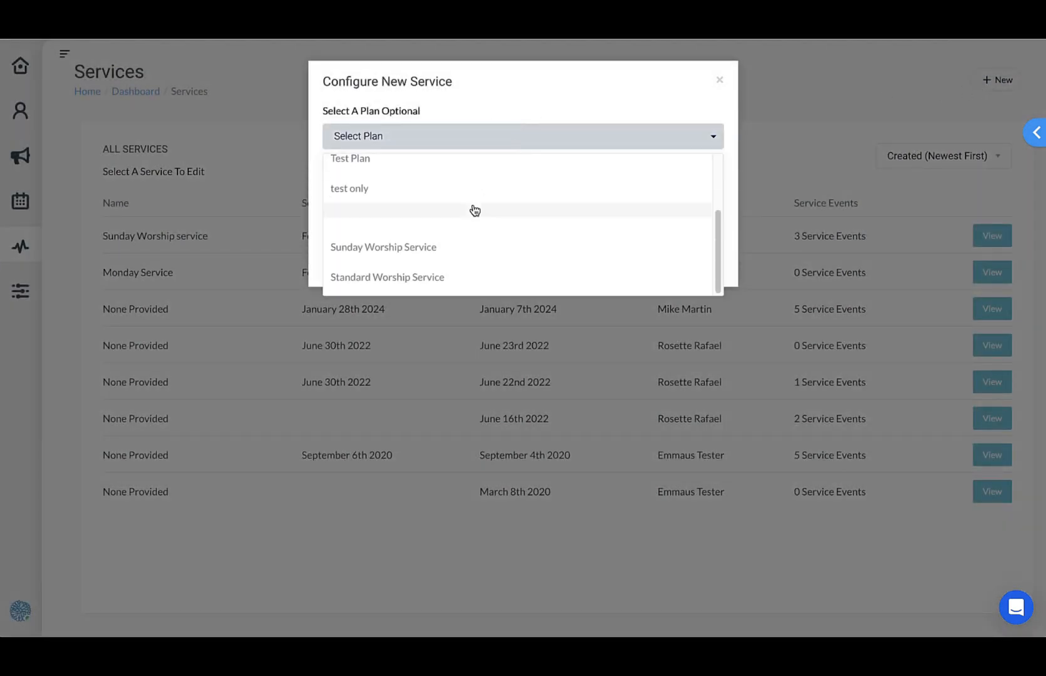
left_click(428, 282)
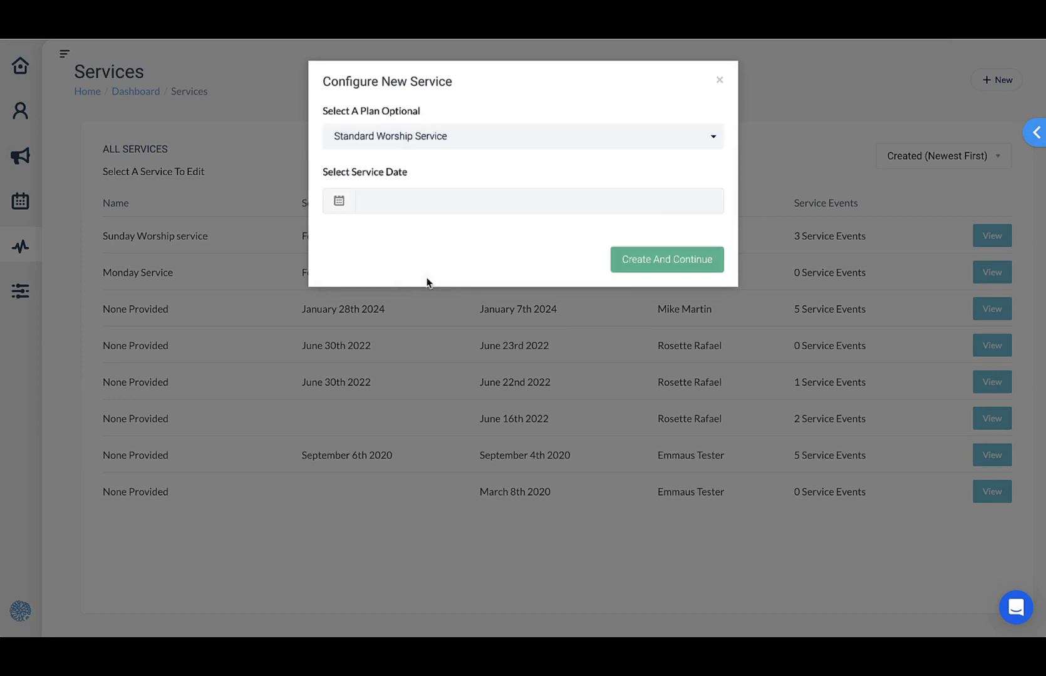
left_click(444, 195)
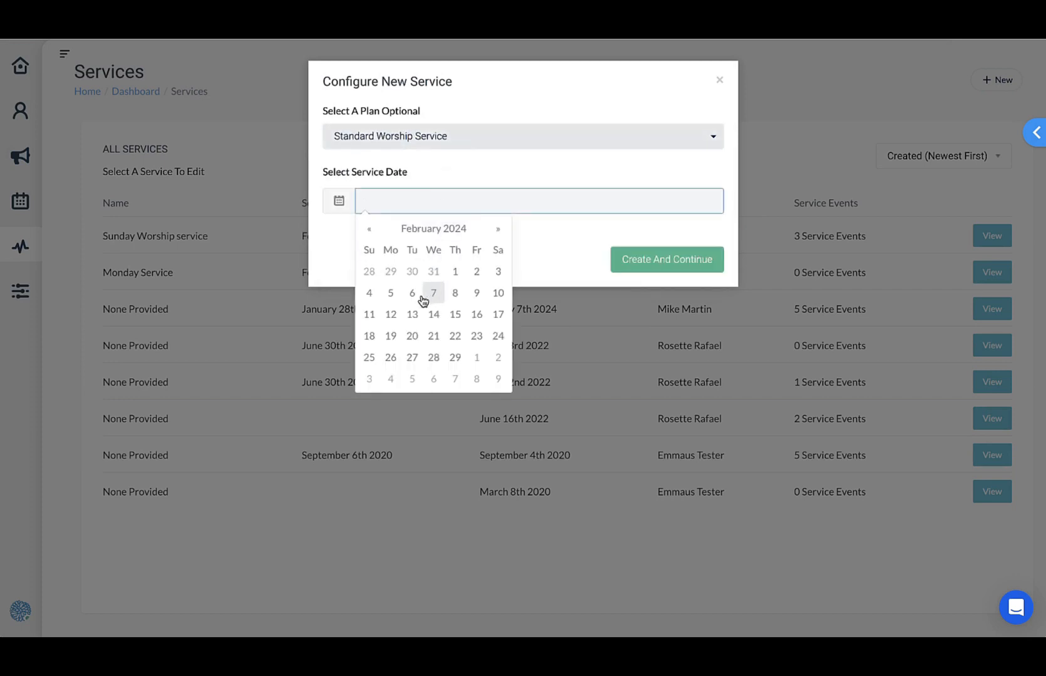
left_click(370, 293)
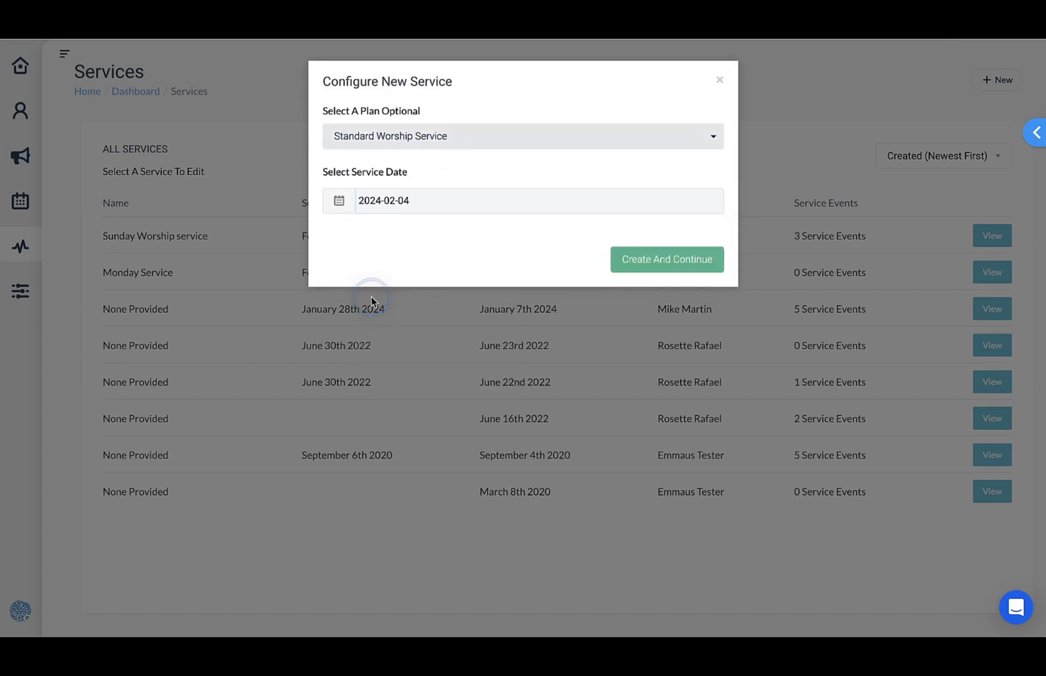
left_click(639, 264)
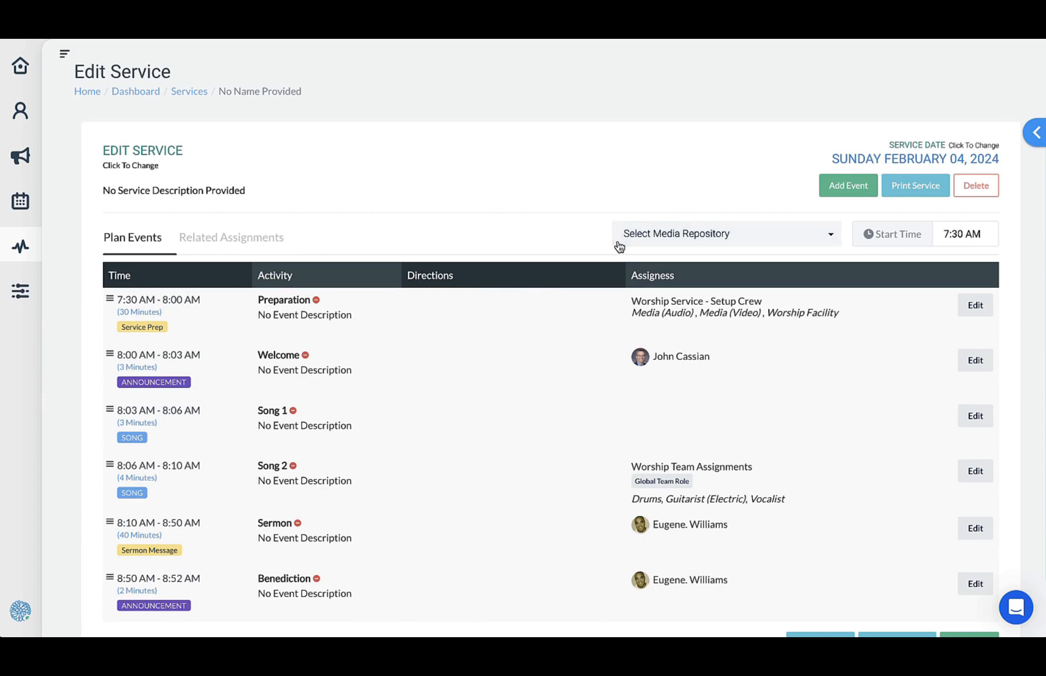
Name the new service "Sunday - February 4, 2024"
left_click(169, 156)
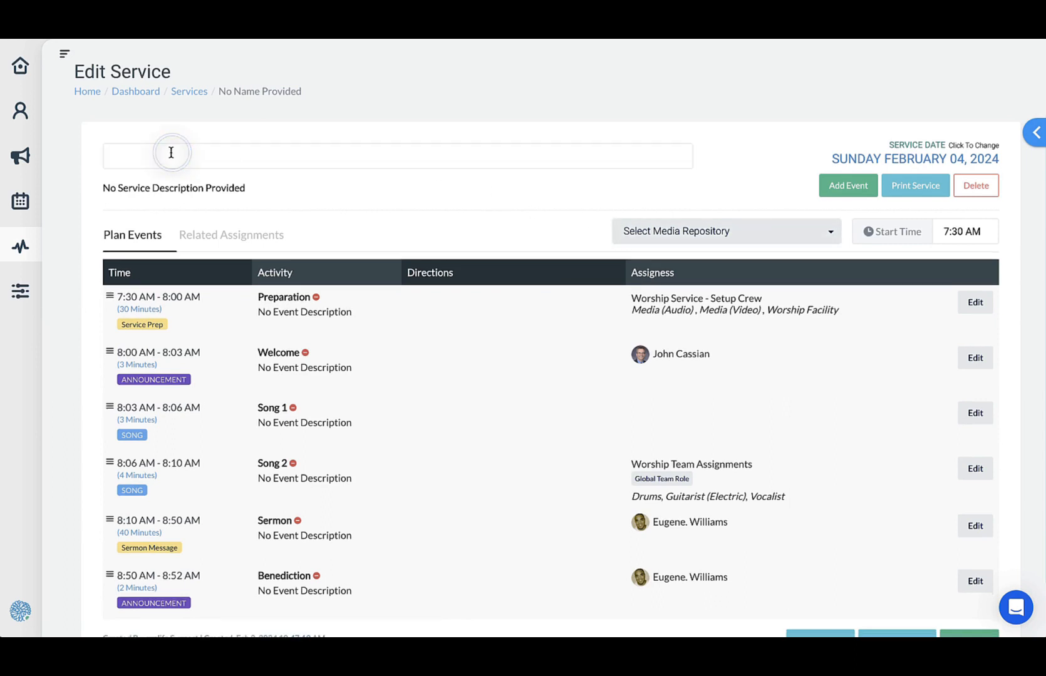
type("Sunday - February 4, 2024")
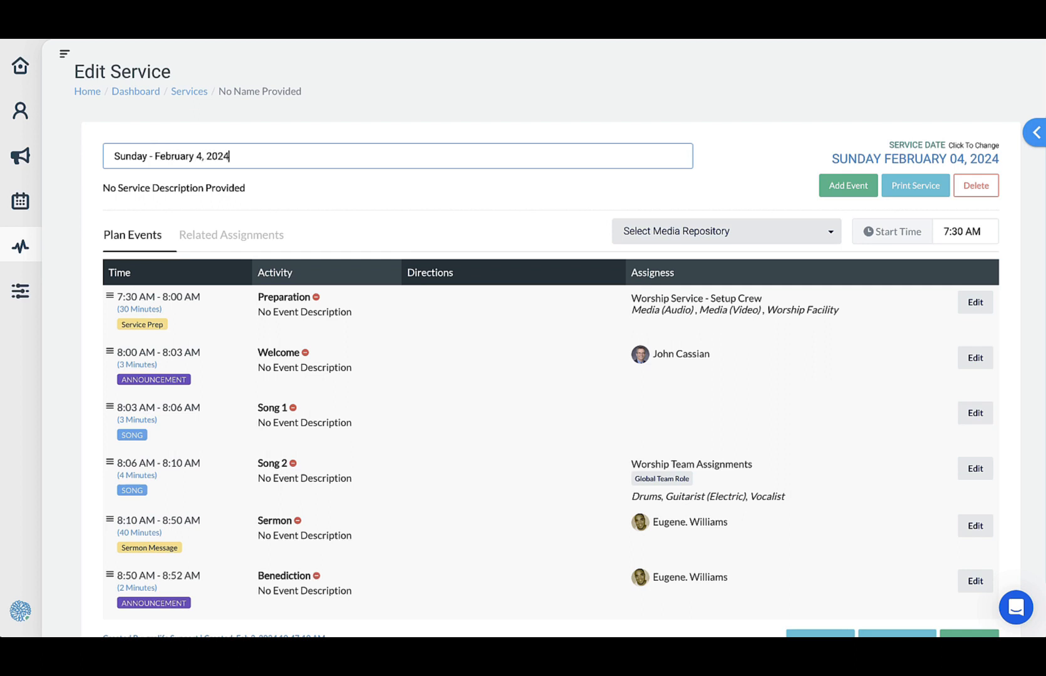
left_click(754, 141)
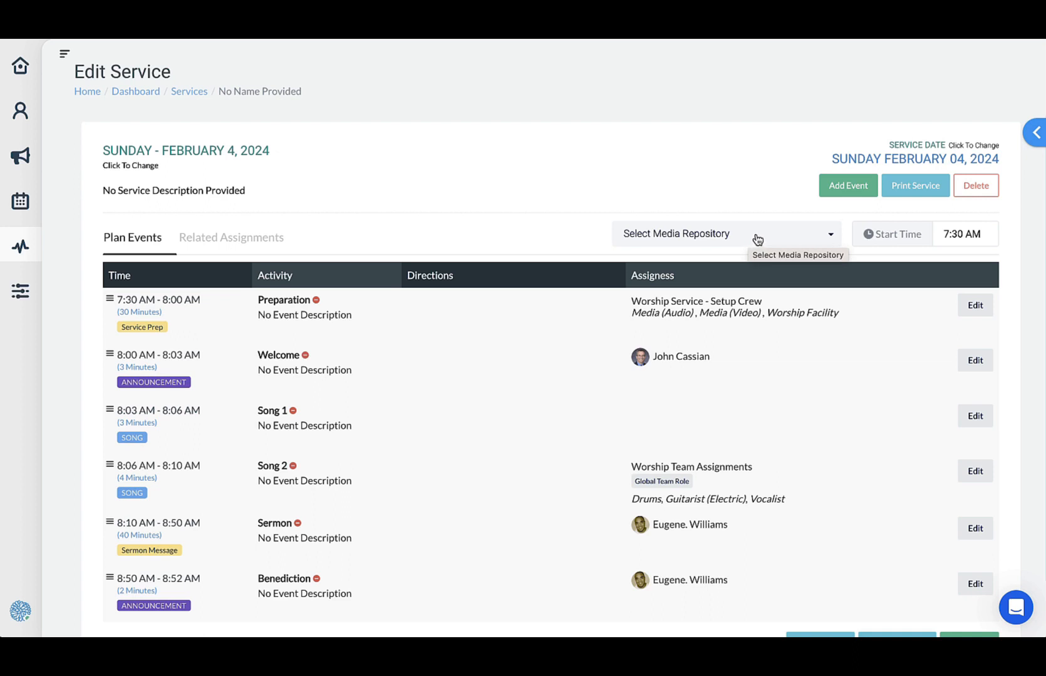
Browse the available media repositories and select Test binder for the service
left_click(737, 236)
scroll(707, 336, "down", 3)
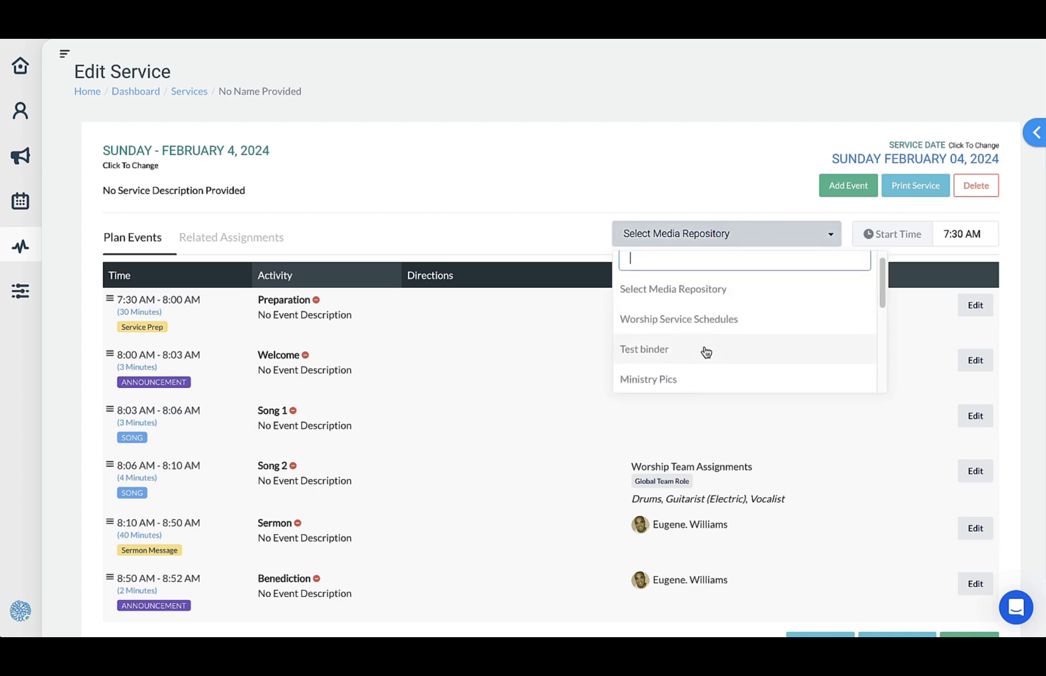
scroll(710, 310, "down", 4)
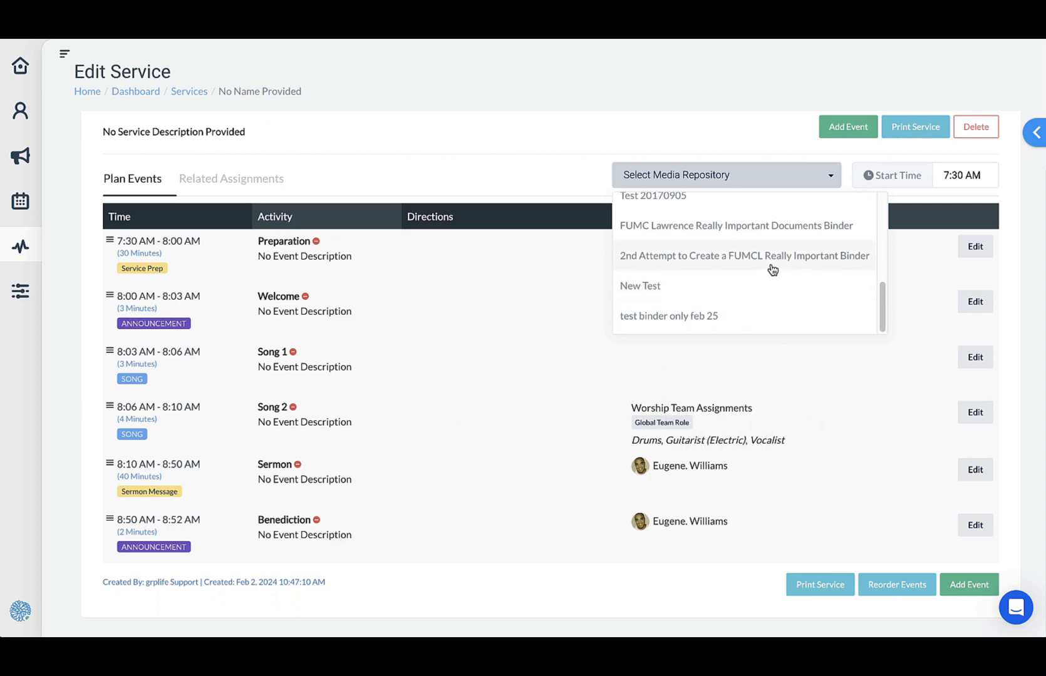
scroll(767, 269, "up", 5)
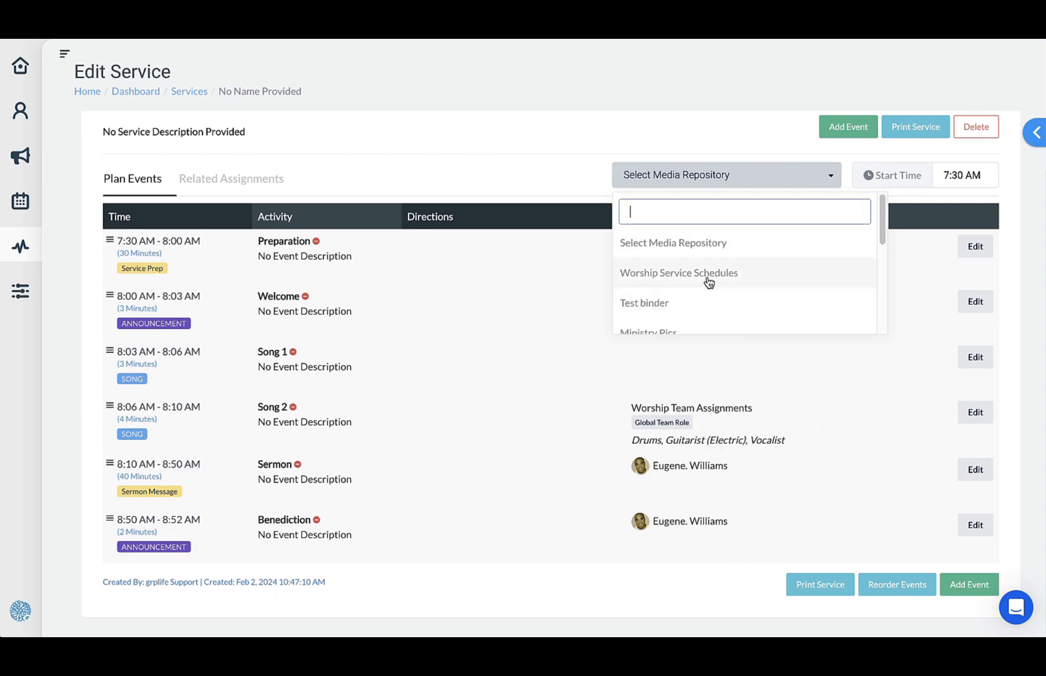
scroll(705, 291, "down", 1)
left_click(693, 295)
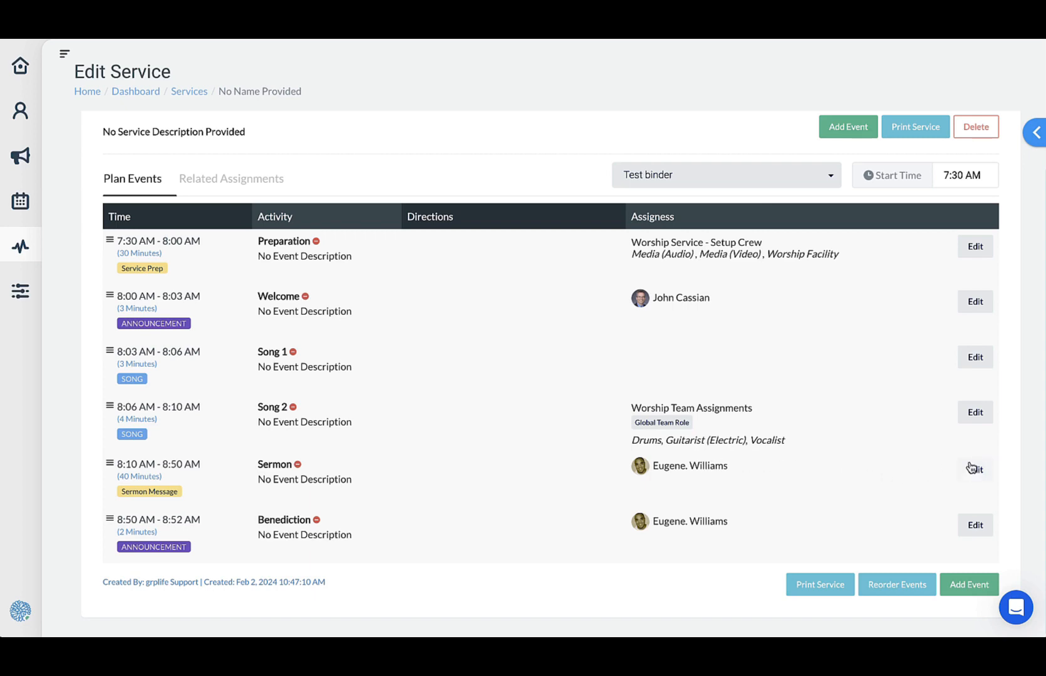
Open the Song 2 event, examine its duration, assignee type and team association settings, and close it
left_click(977, 414)
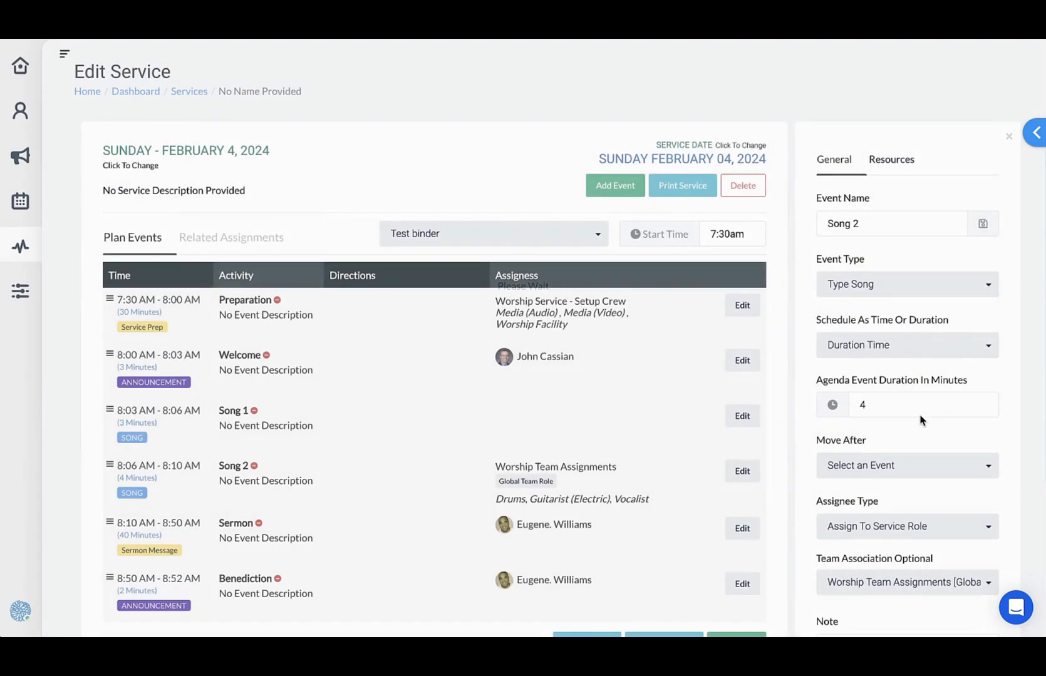
scroll(921, 419, "down", 3)
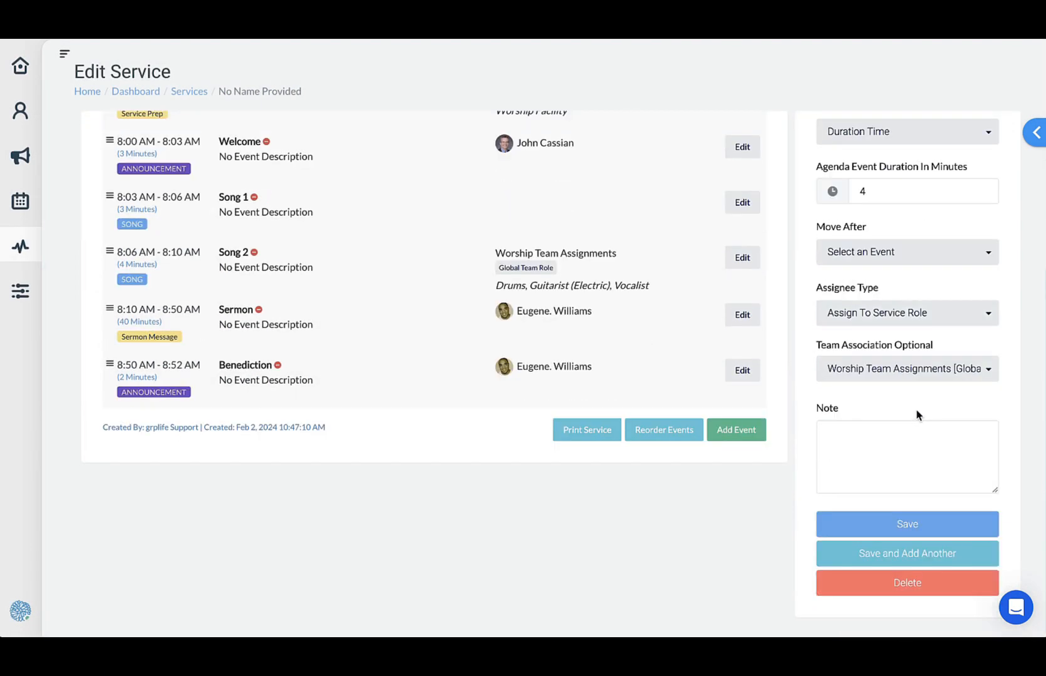
scroll(916, 415, "up", 3)
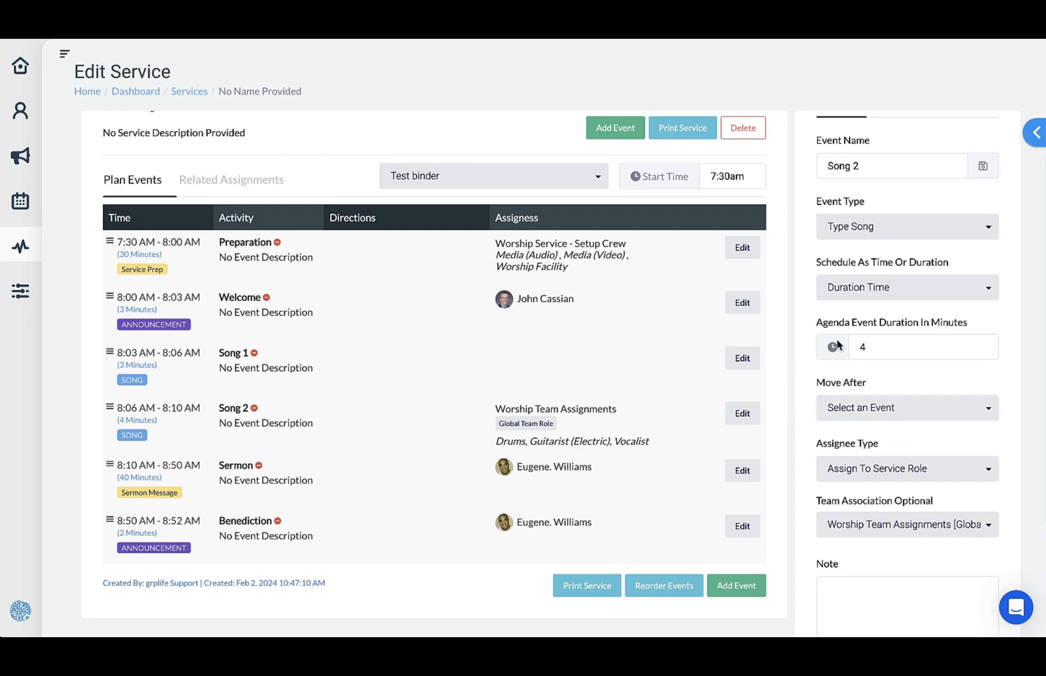
scroll(860, 318, "up", 1)
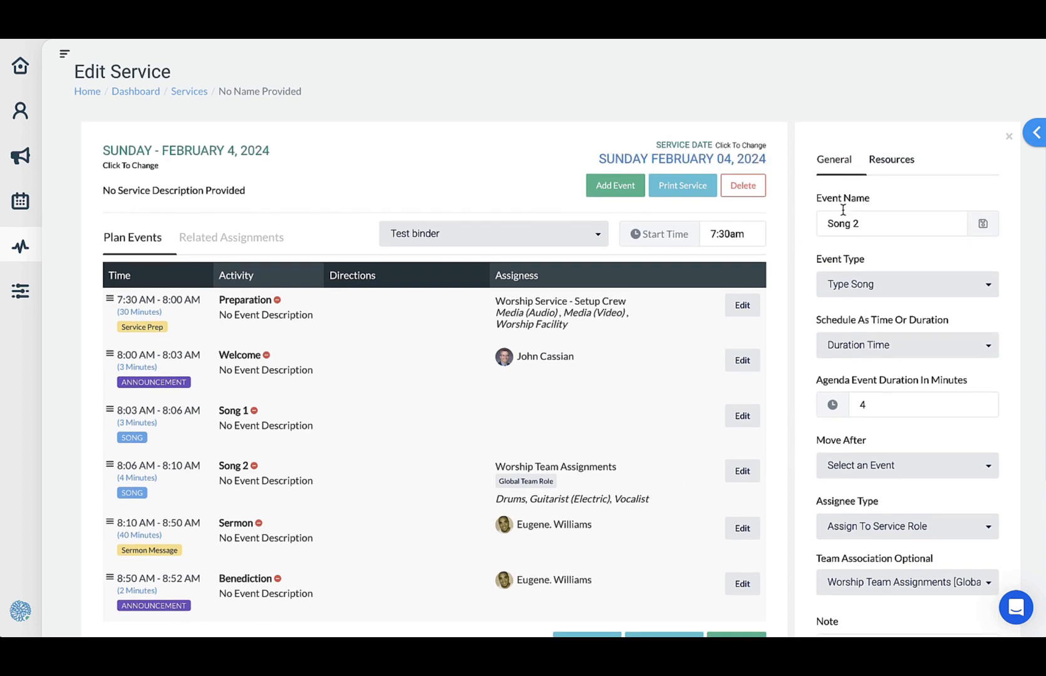
scroll(833, 376, "down", 3)
scroll(824, 443, "up", 3)
left_click(1008, 136)
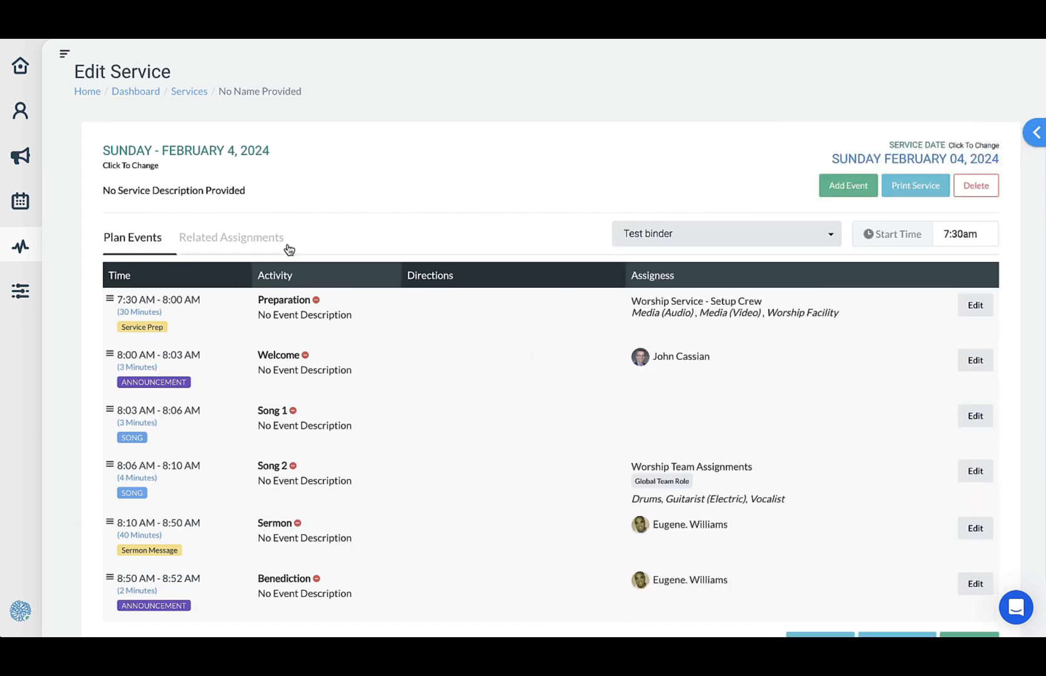
Open Worship Team Assignments from the service's related assignments and choose a contact as Vocalist
left_click(288, 250)
scroll(771, 433, "down", 1)
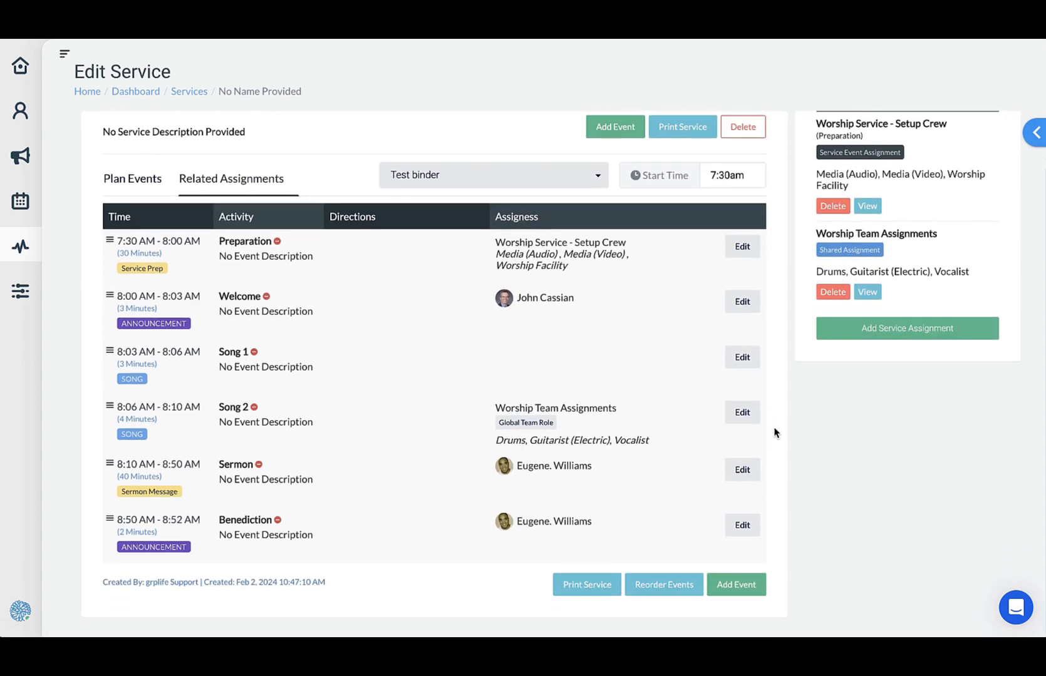
scroll(880, 354, "up", 1)
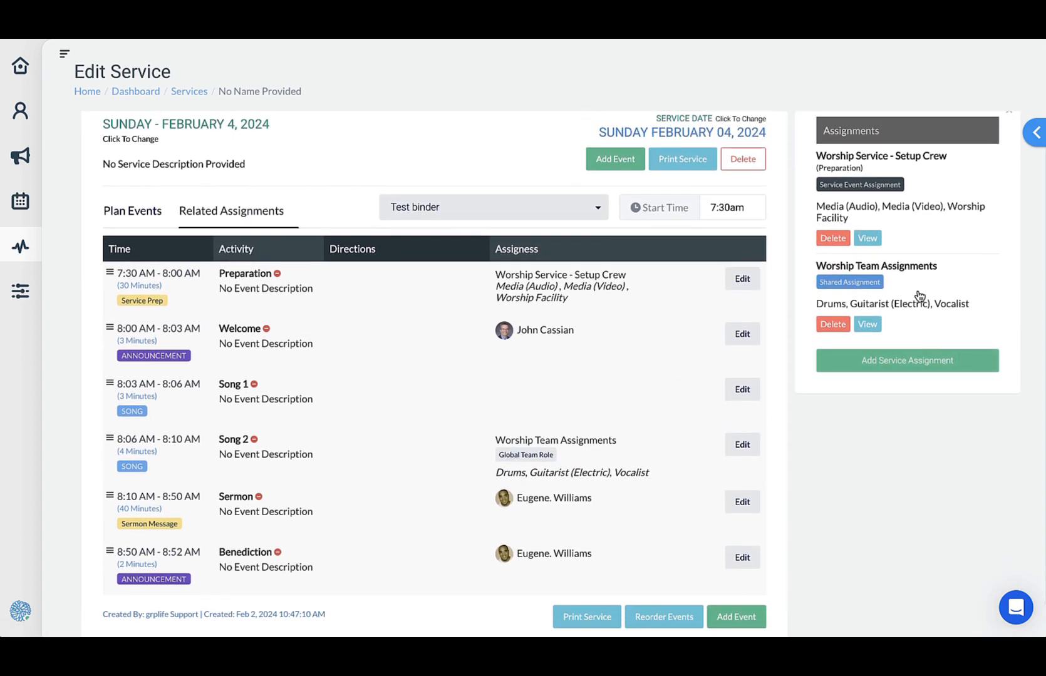
scroll(918, 301, "up", 1)
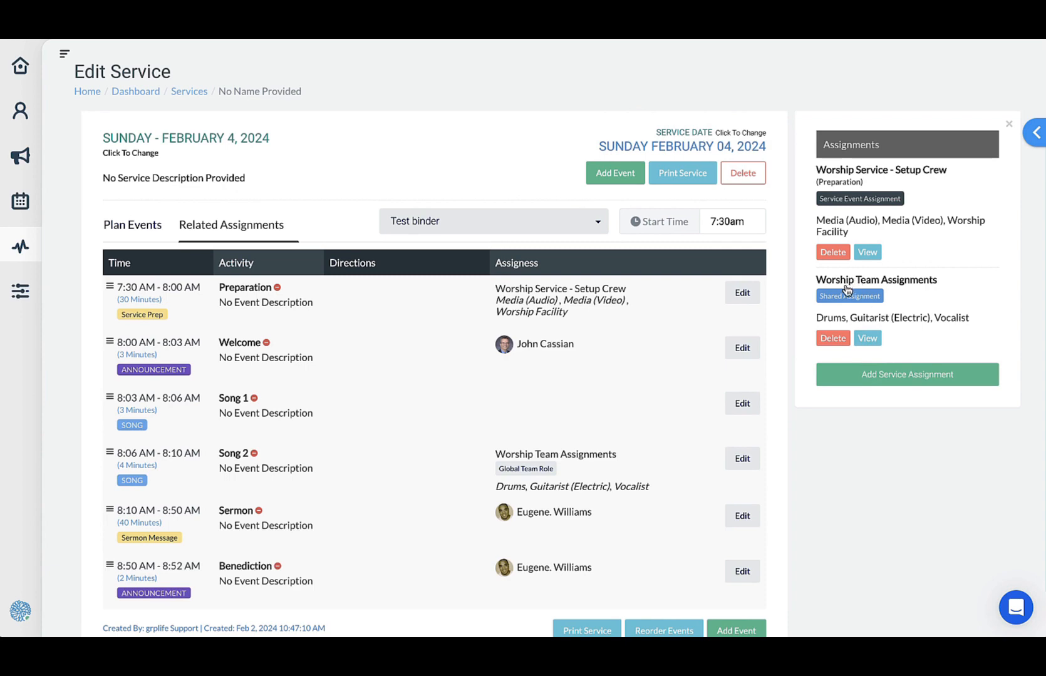
left_click(868, 341)
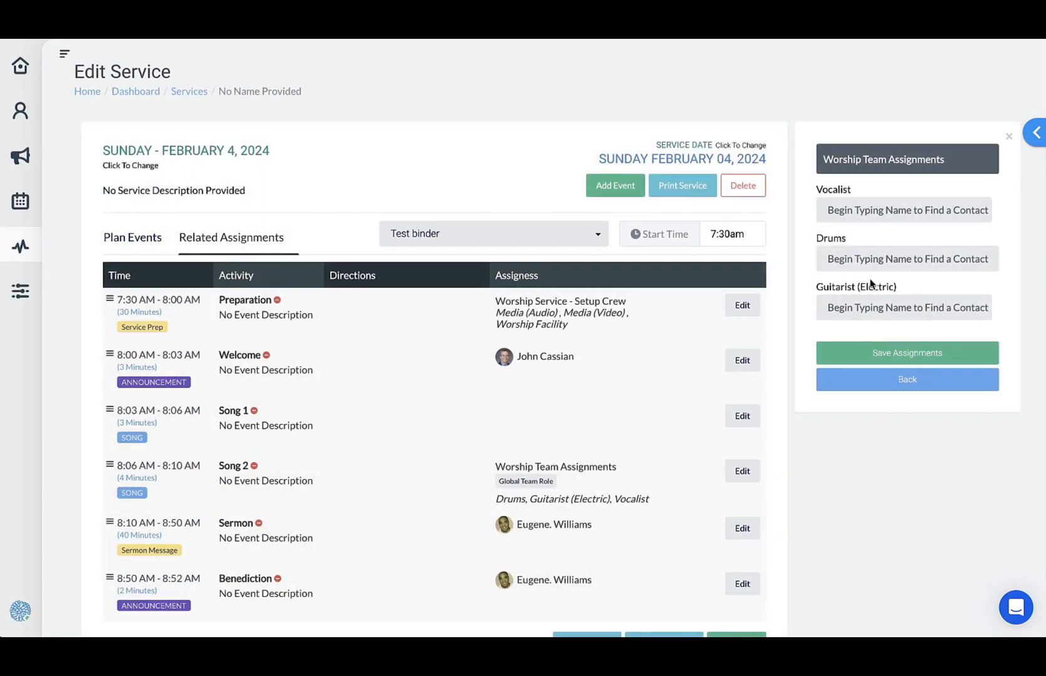
left_click(852, 212)
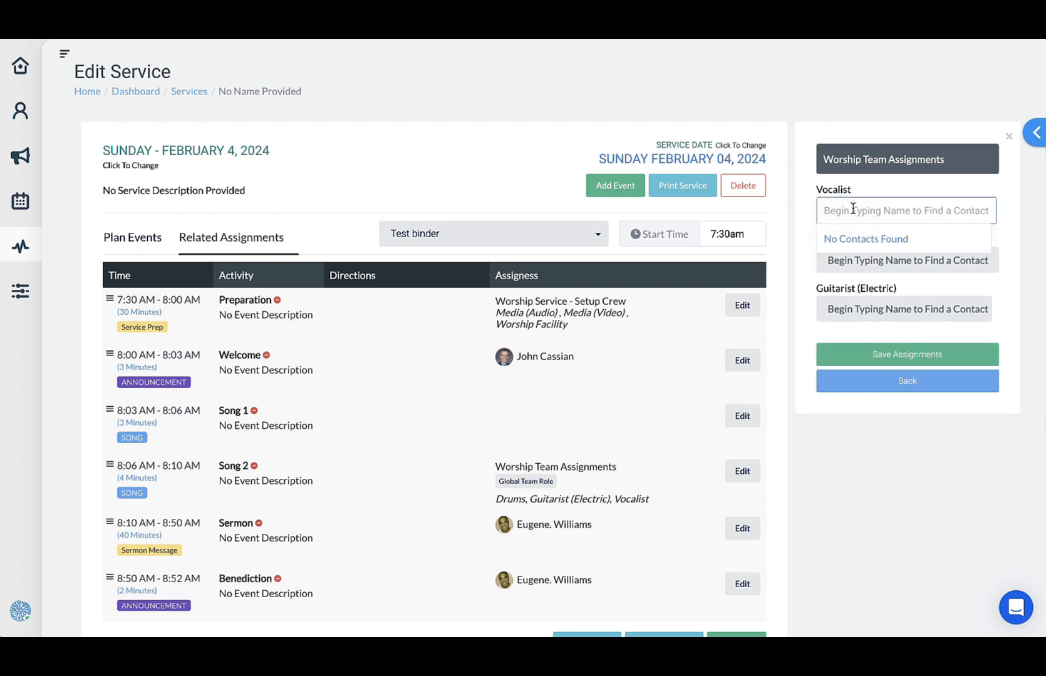
type("Mar")
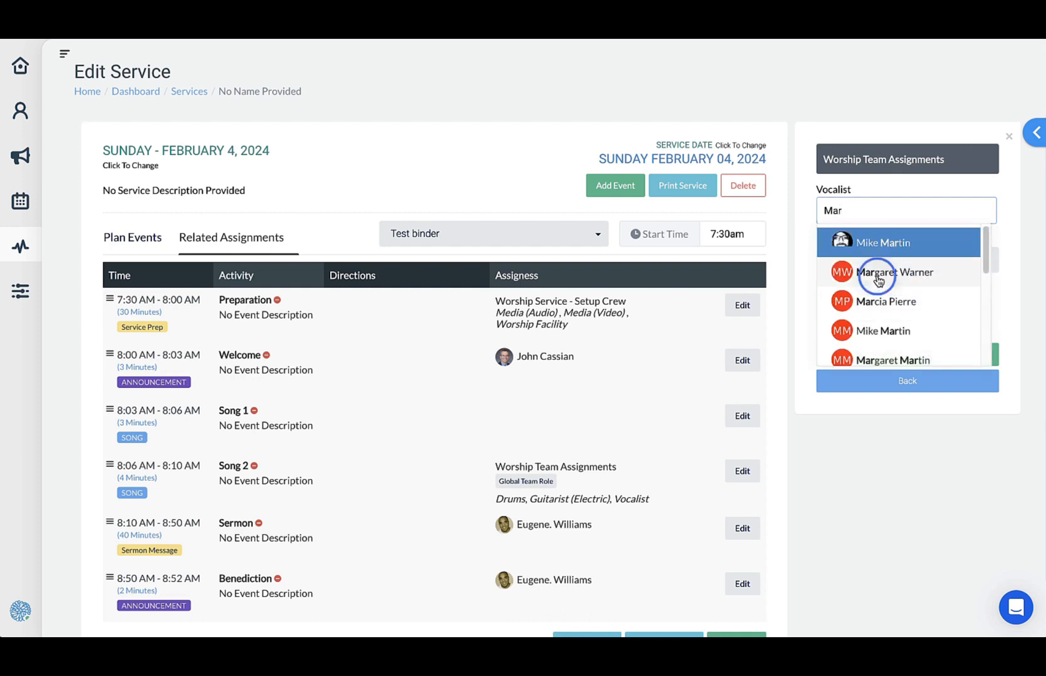
left_click(879, 280)
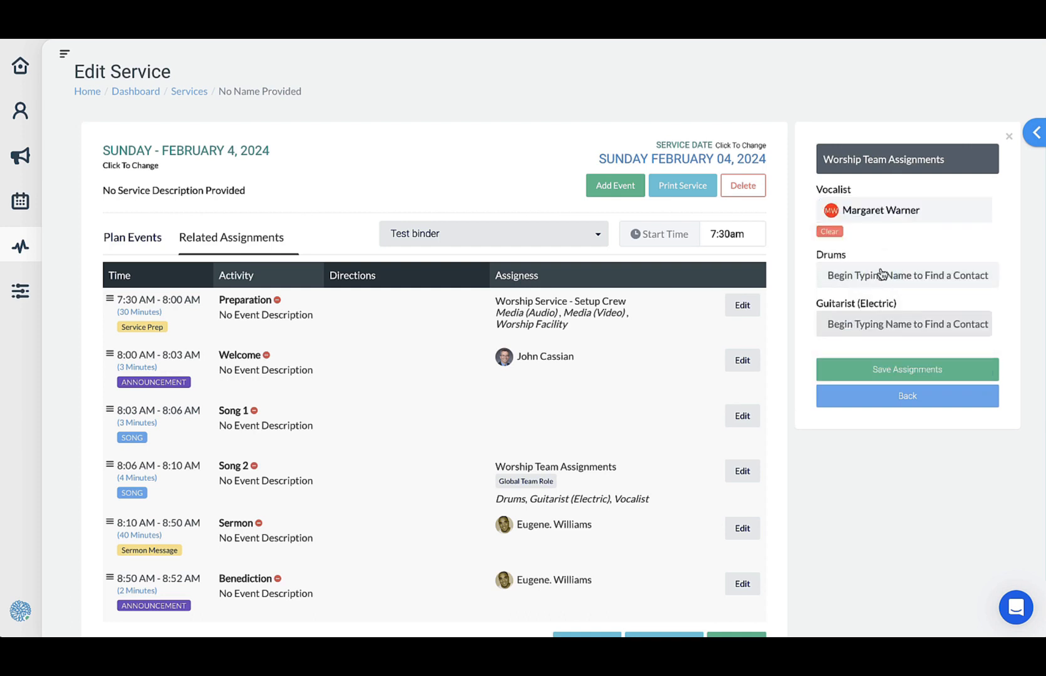
Choose contacts for the Drums and Guitarist (Electric) roles, save the worship team assignments and return to the assignments list
left_click(870, 276)
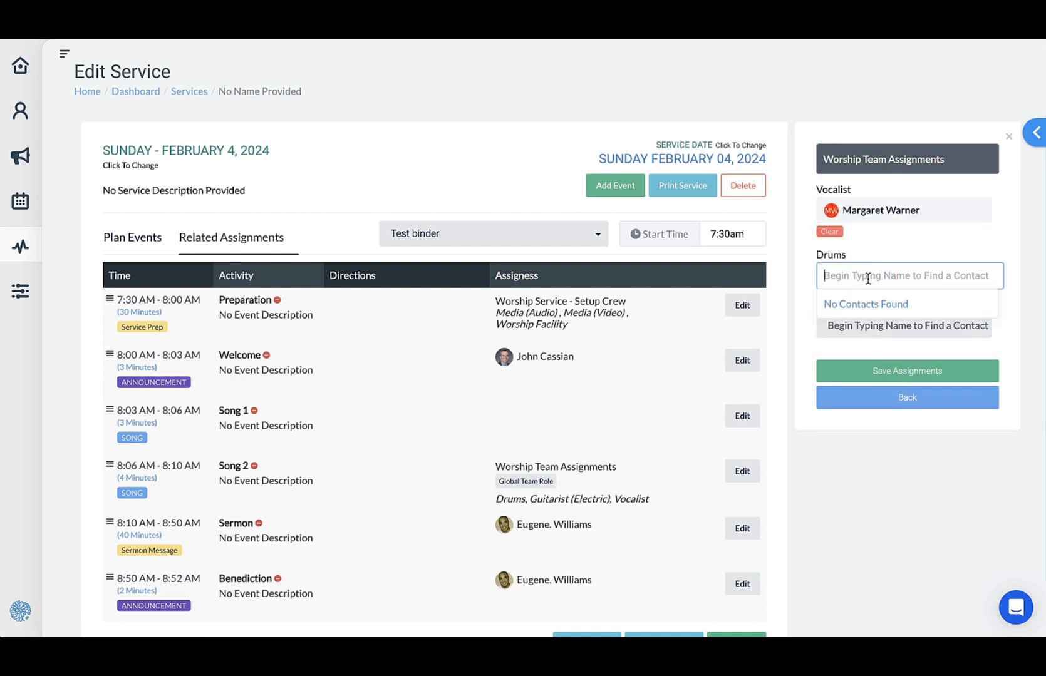
type("Br")
left_click(895, 308)
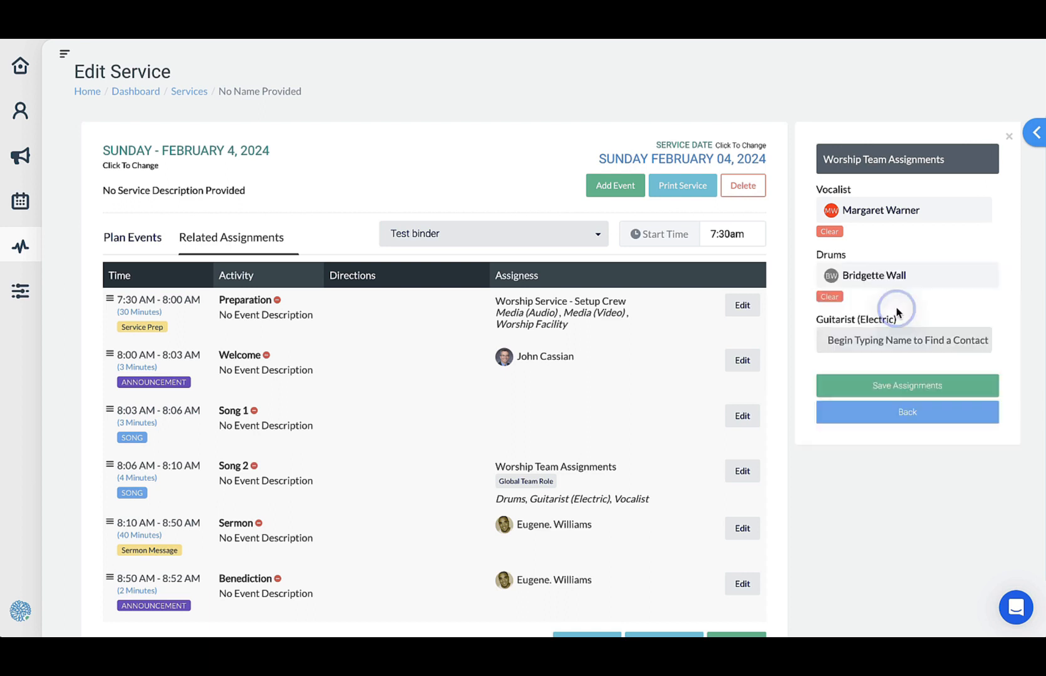
left_click(878, 337)
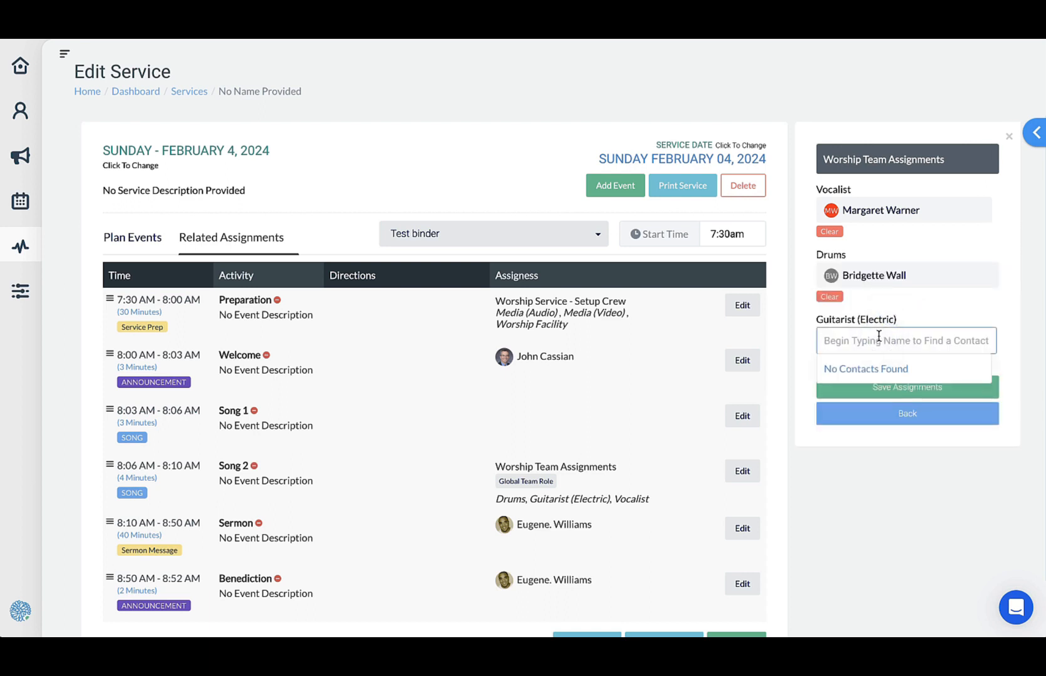
type("Kr")
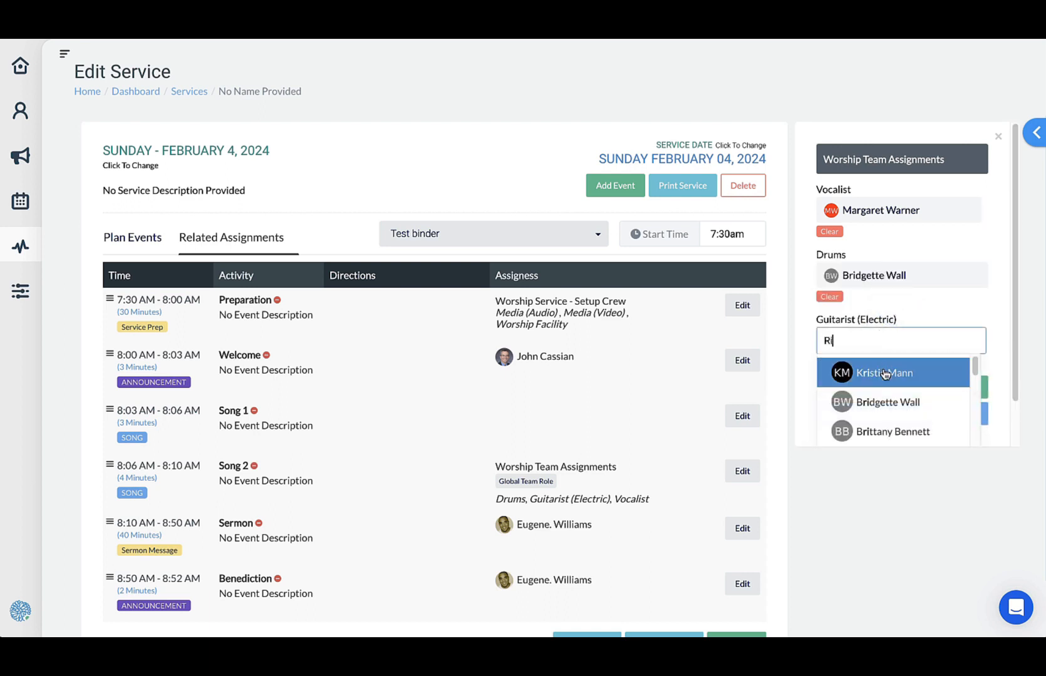
left_click(882, 370)
left_click(880, 465)
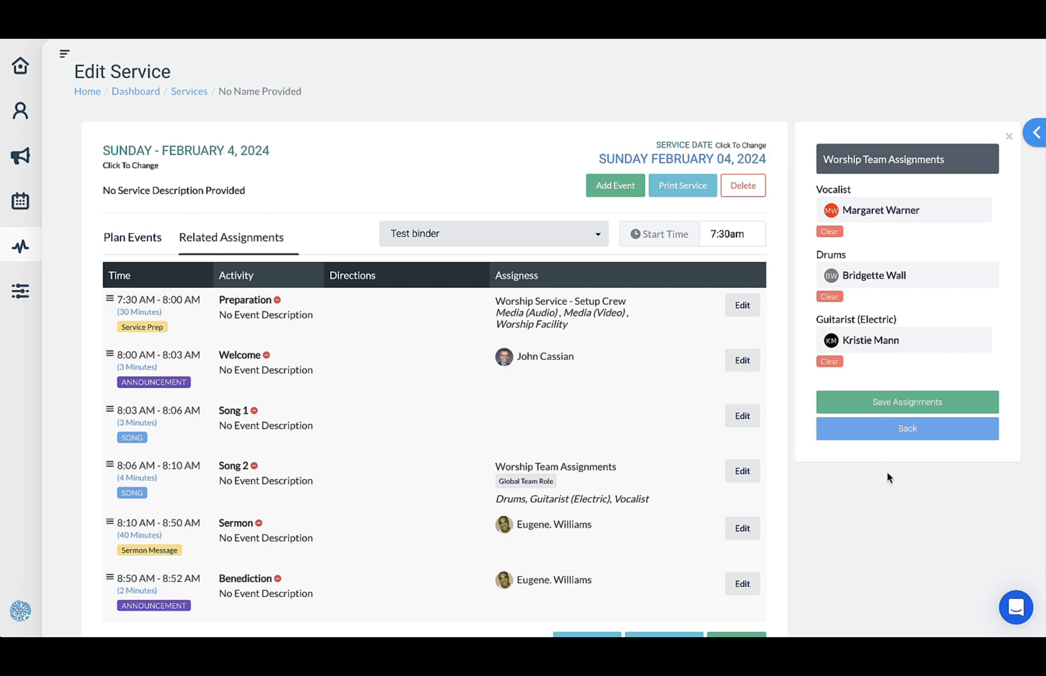
left_click(903, 400)
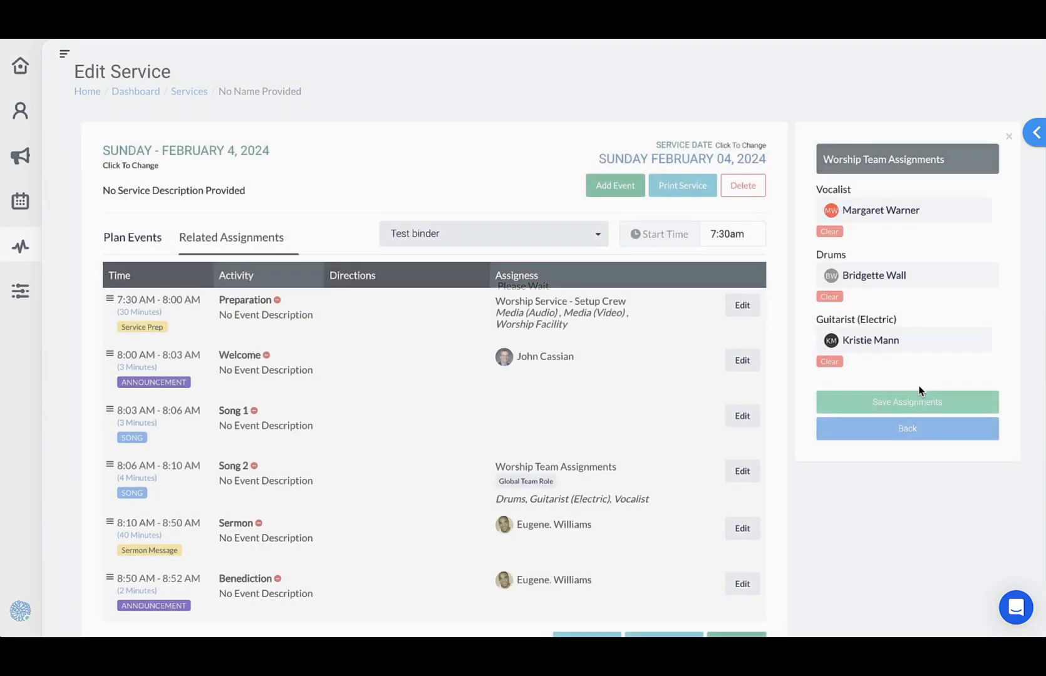
left_click(902, 429)
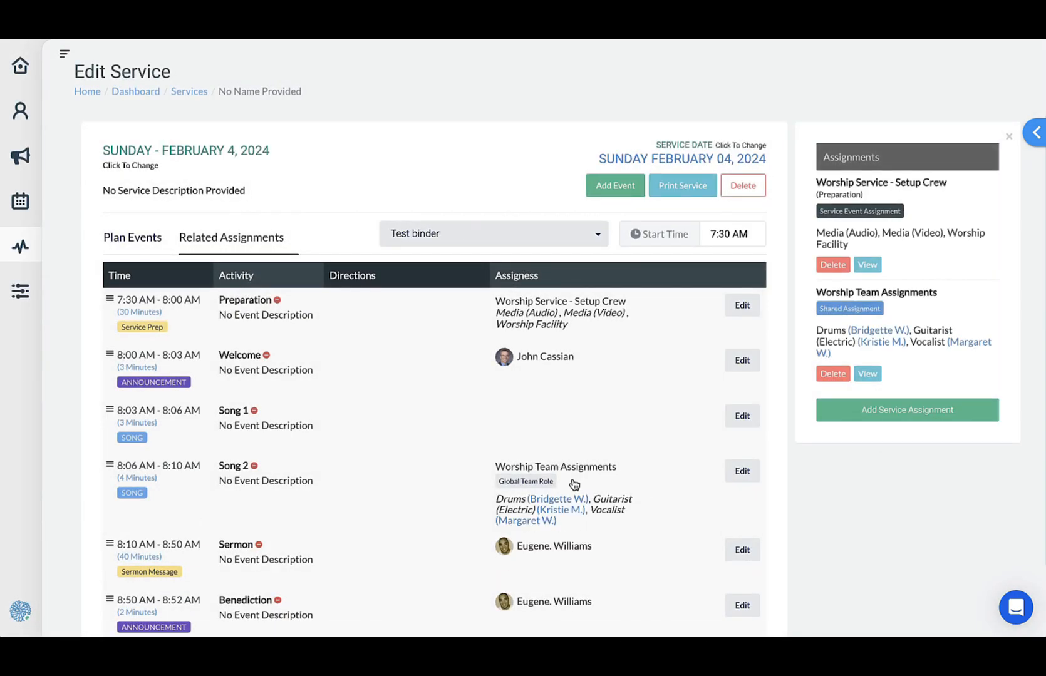
Assign the Song 1 event to the service role team Worship Team Assignments [Global Team Role] and save it
scroll(511, 501, "down", 2)
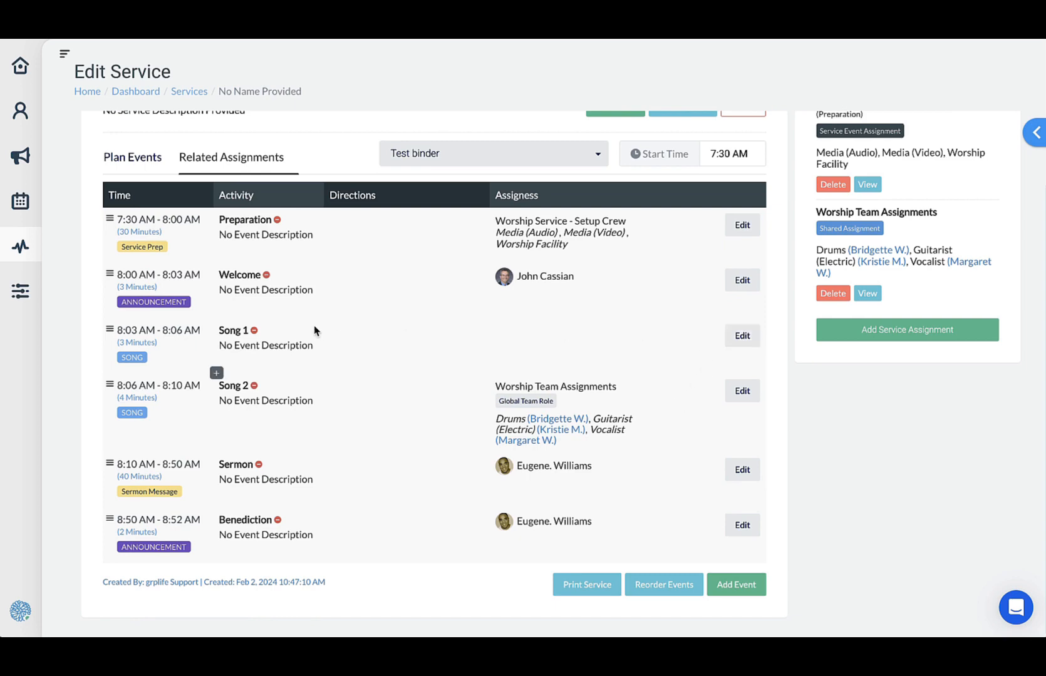
left_click(742, 339)
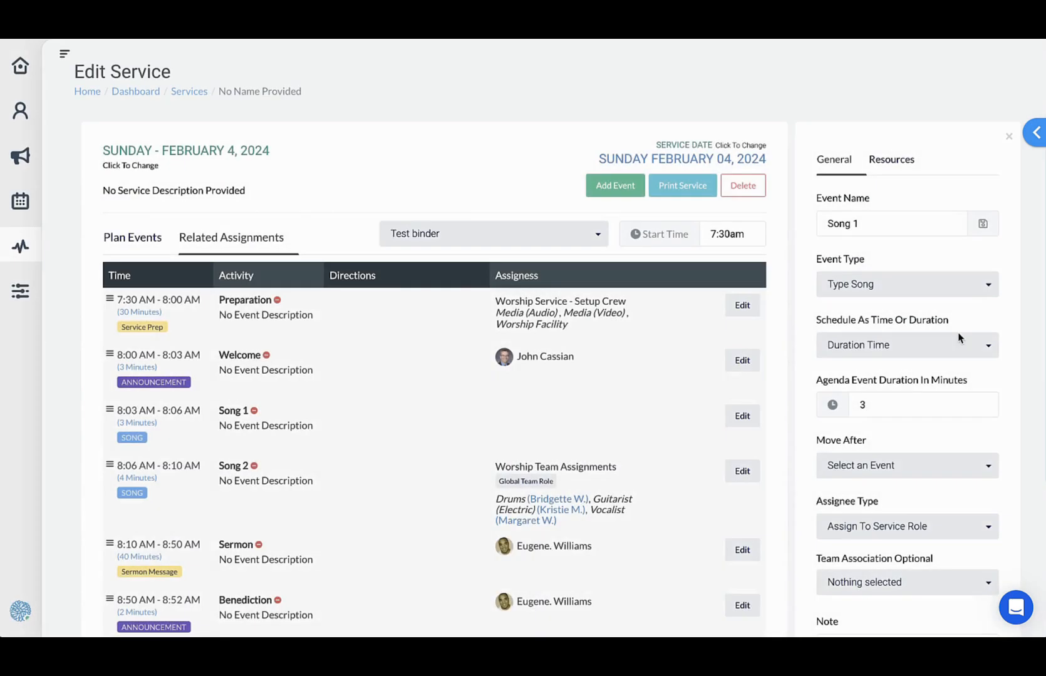
scroll(929, 376, "down", 3)
scroll(929, 381, "down", 1)
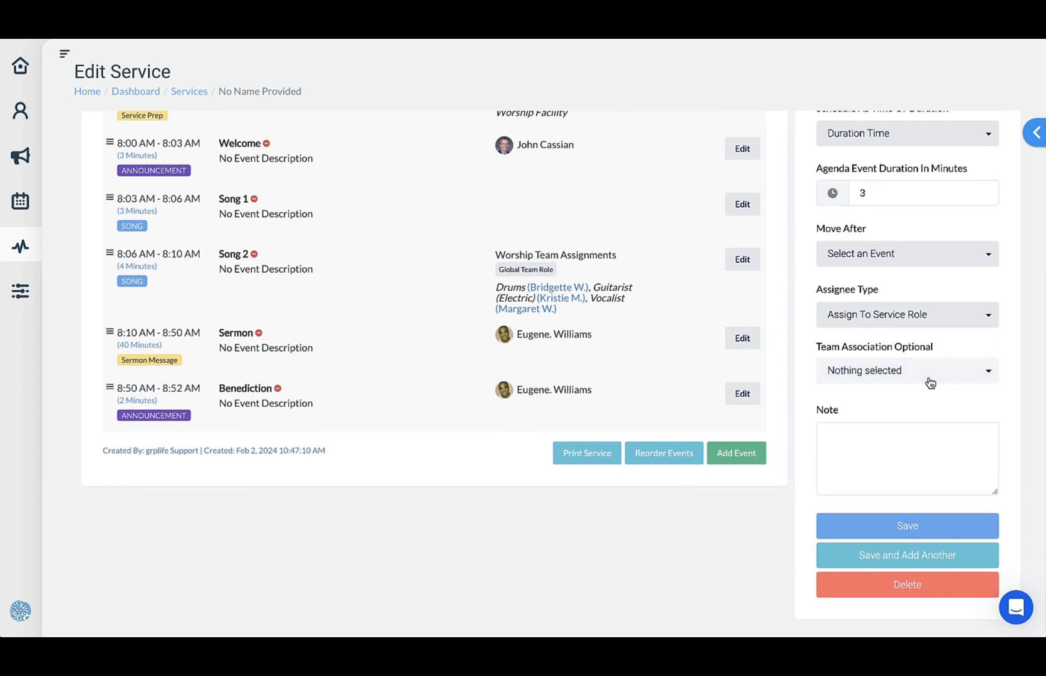
left_click(906, 320)
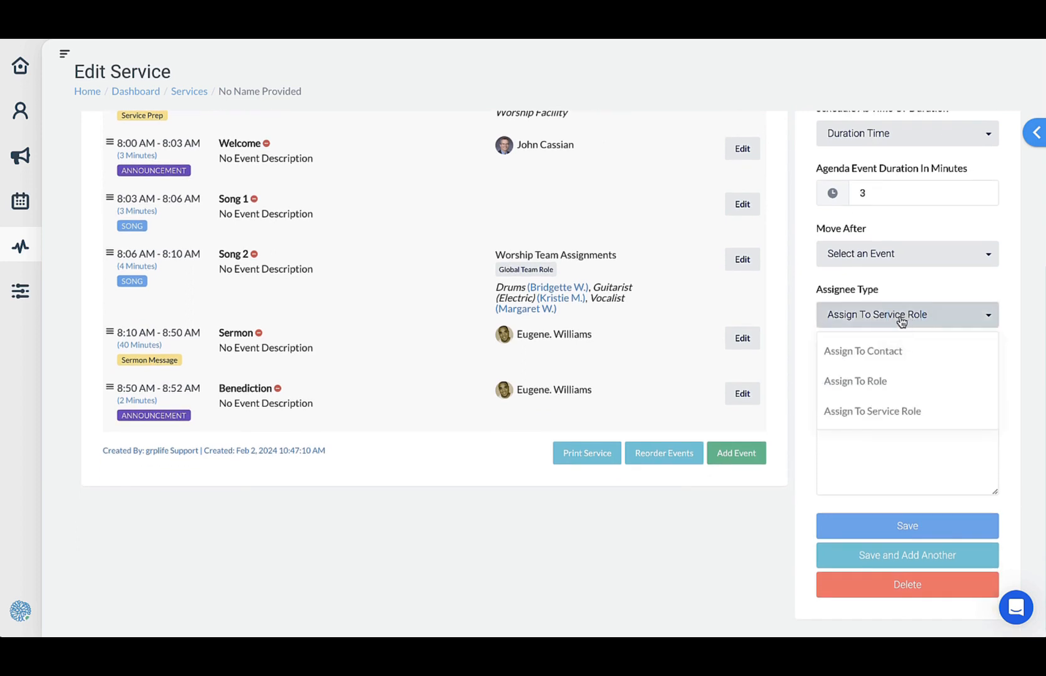
left_click(886, 411)
left_click(887, 369)
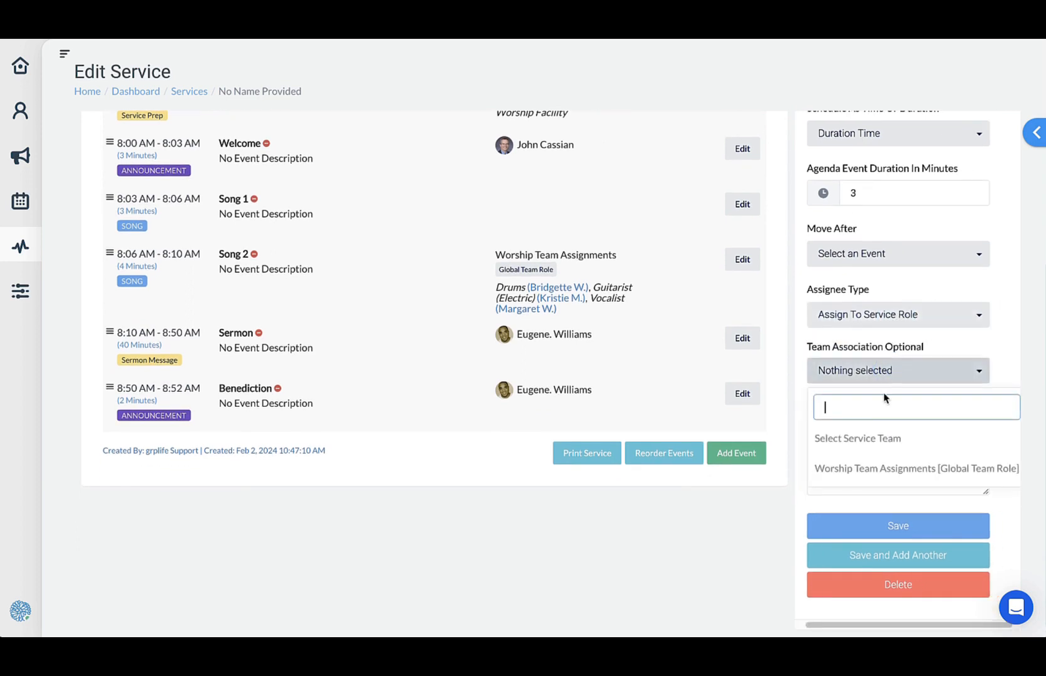
left_click(855, 467)
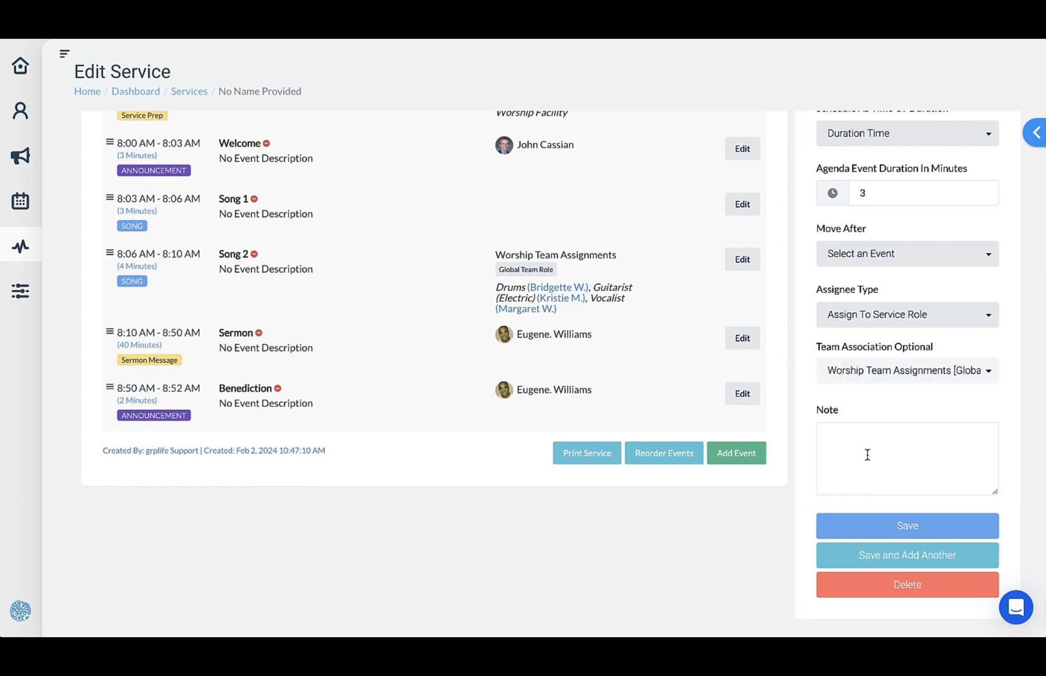
left_click(886, 515)
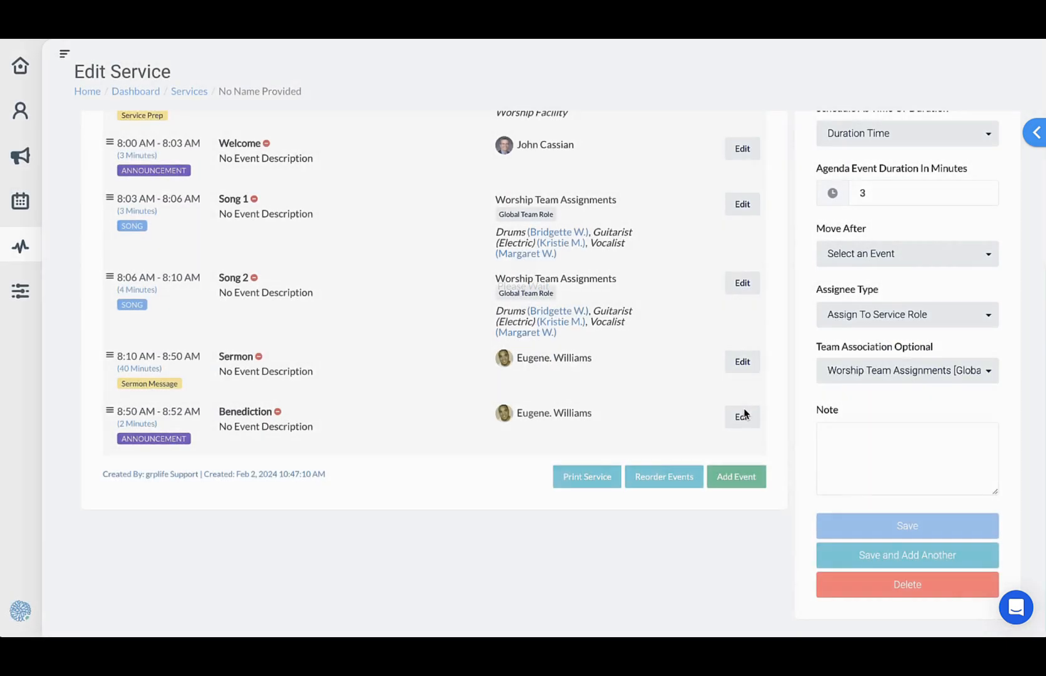
Review the assignees of Song 1 and Song 2 in the service plan along with Song 1's event settings
scroll(570, 296, "up", 1)
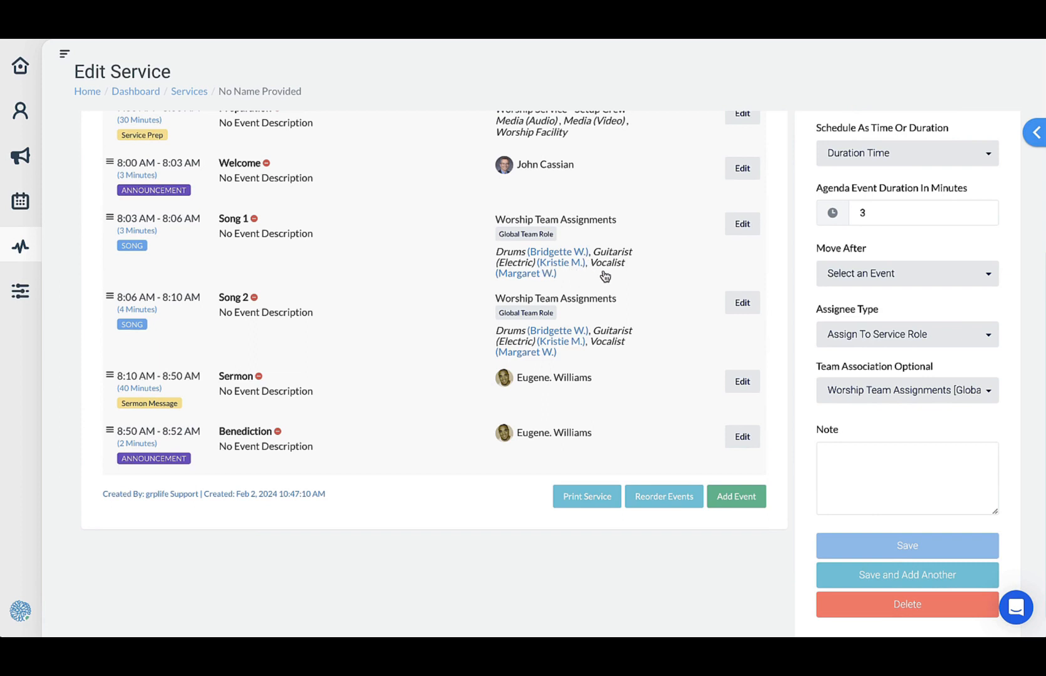
scroll(614, 326, "down", 1)
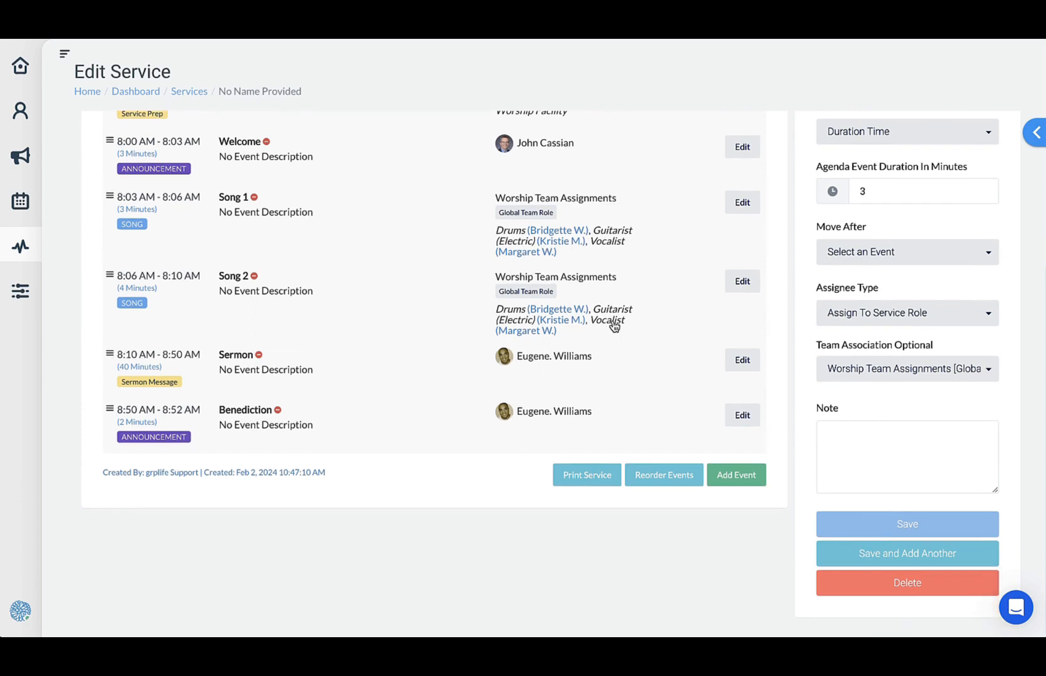
scroll(623, 335, "up", 3)
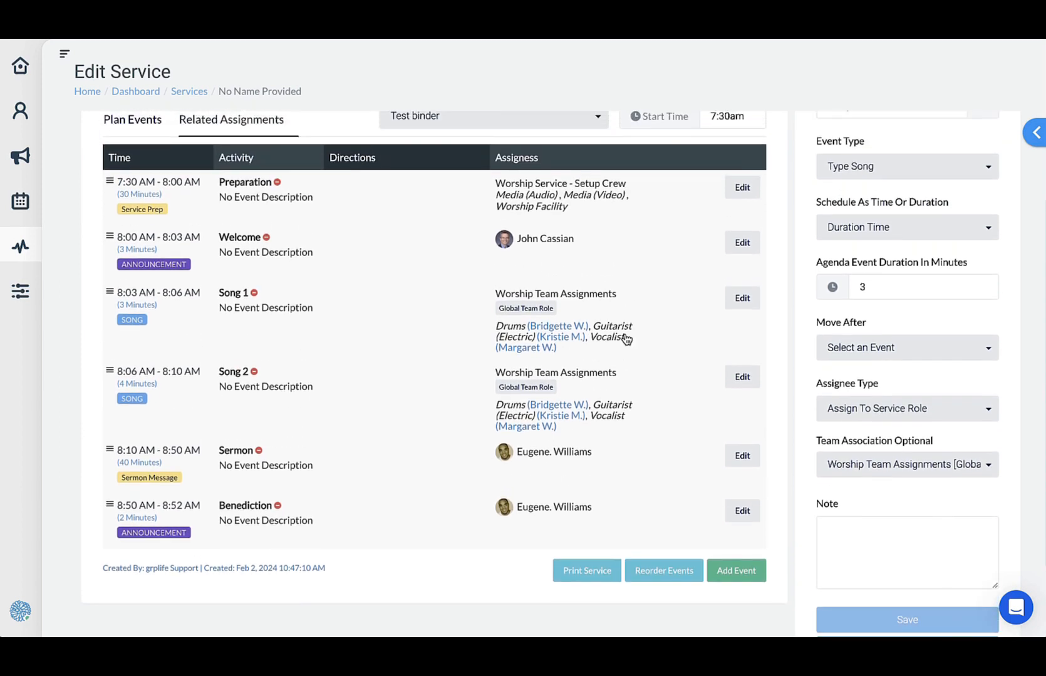
scroll(626, 339, "up", 1)
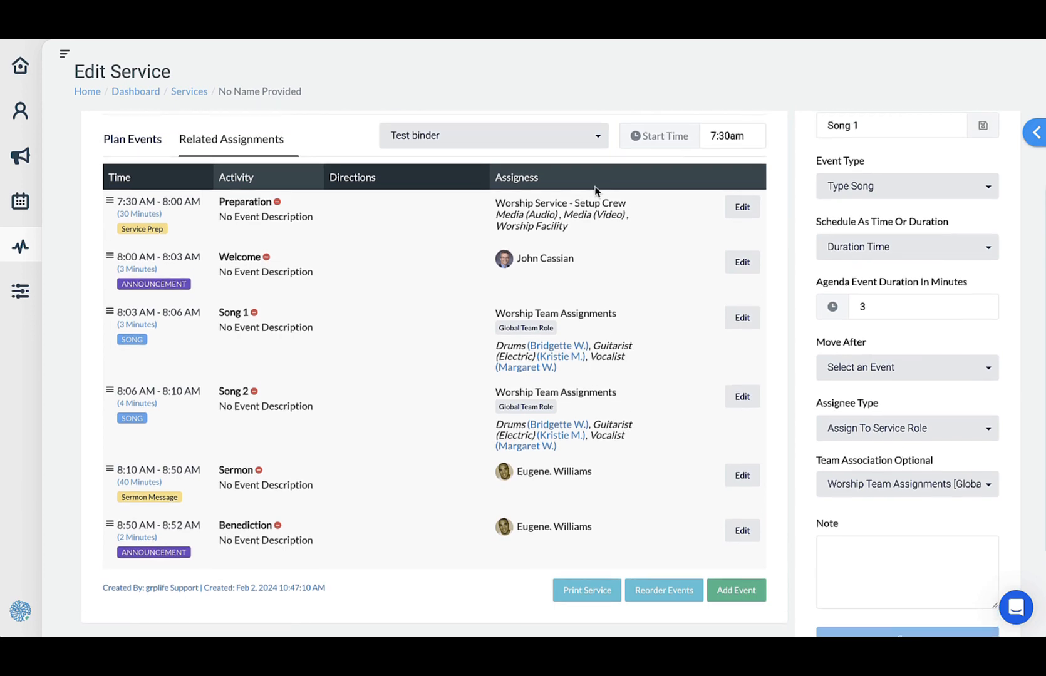
scroll(598, 191, "up", 3)
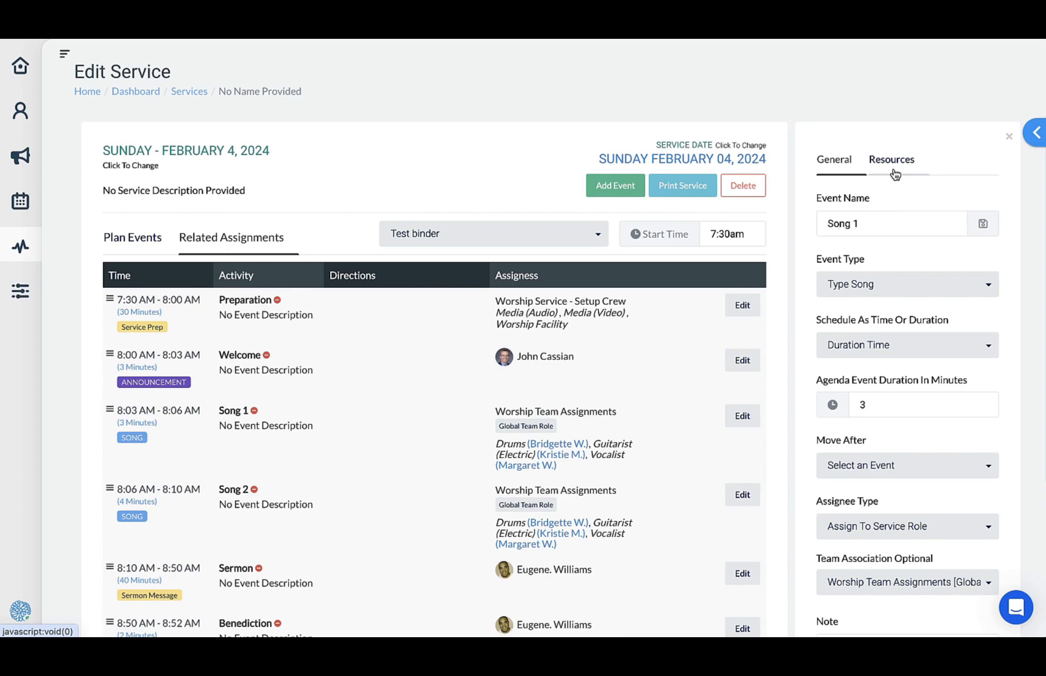
scroll(865, 284, "down", 3)
scroll(865, 284, "up", 2)
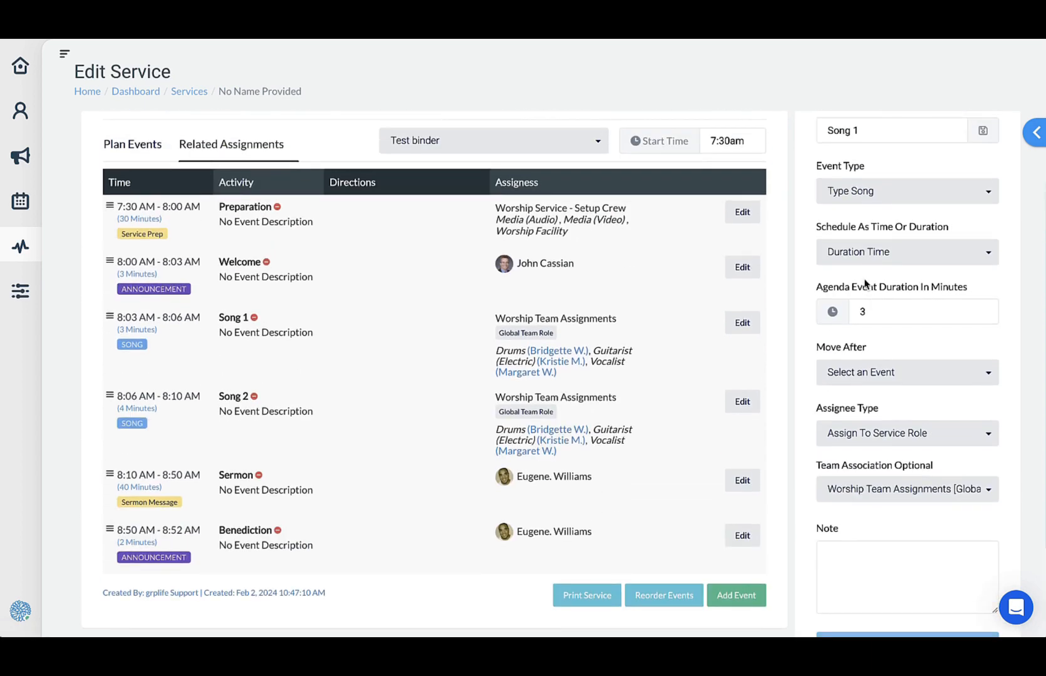
scroll(865, 285, "up", 1)
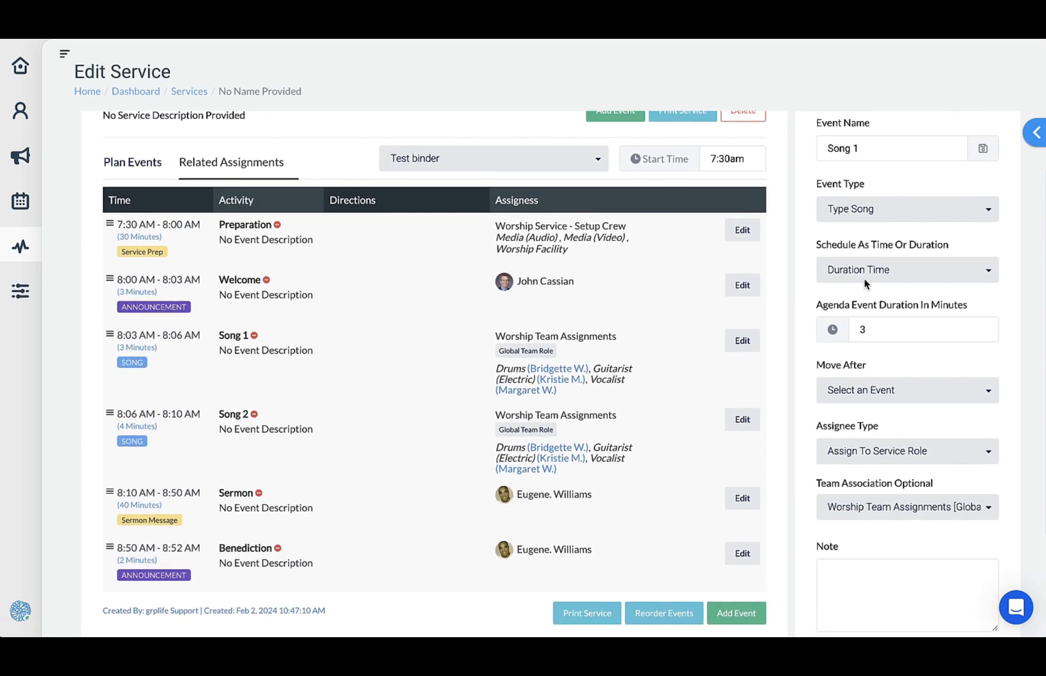
scroll(864, 283, "down", 1)
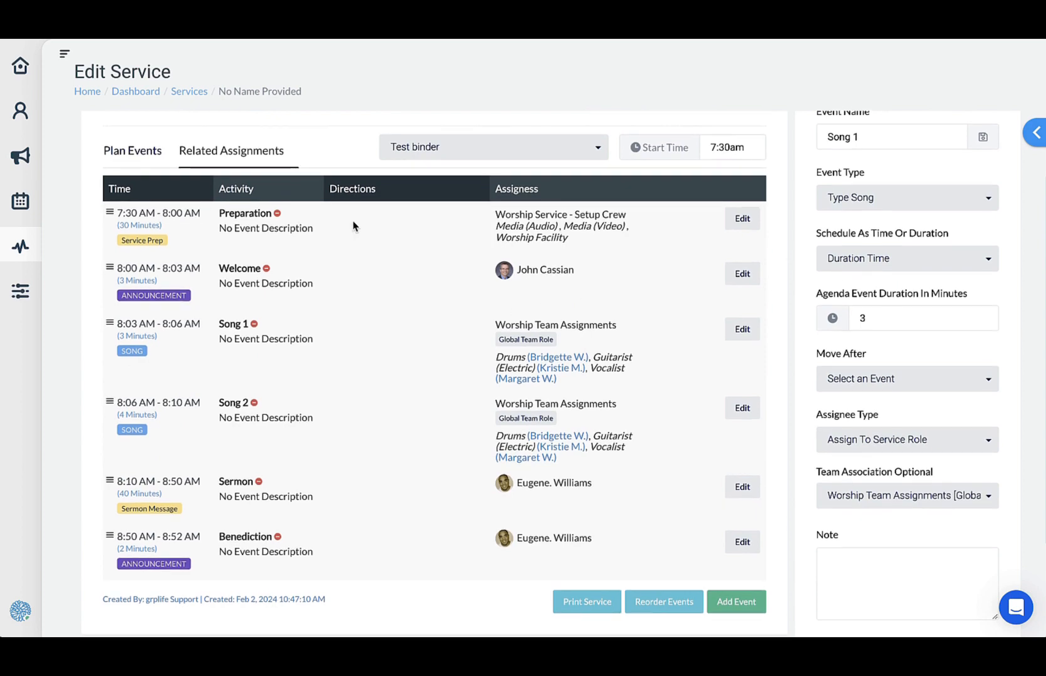
Open the Preparation event for editing and review its general settings, including duration, assignee type and team association
left_click(741, 220)
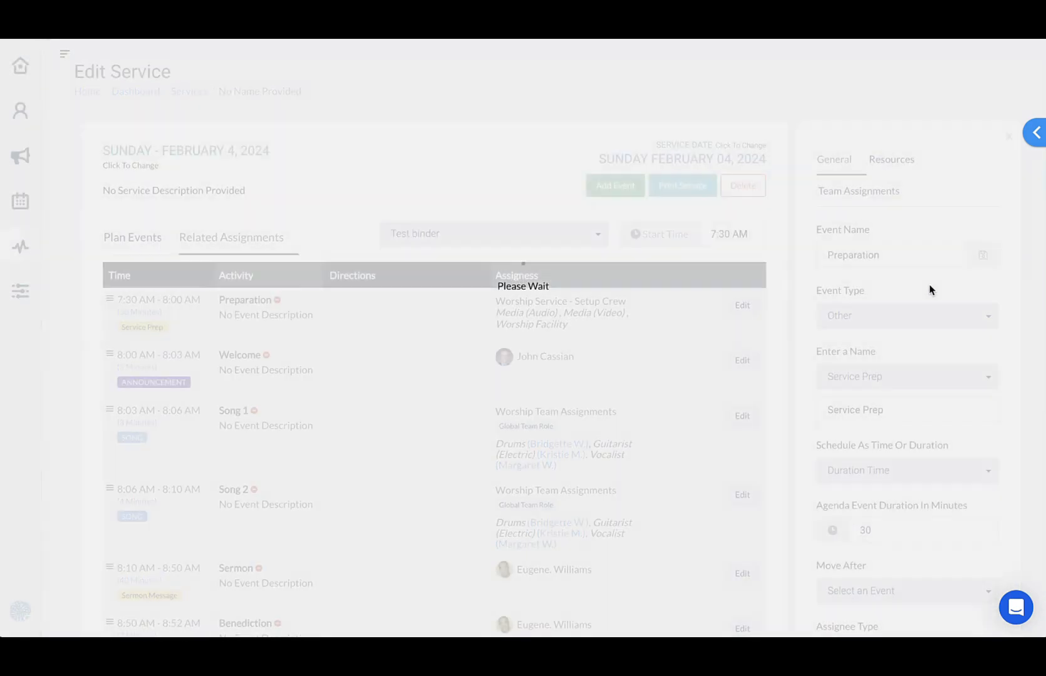
scroll(931, 290, "down", 5)
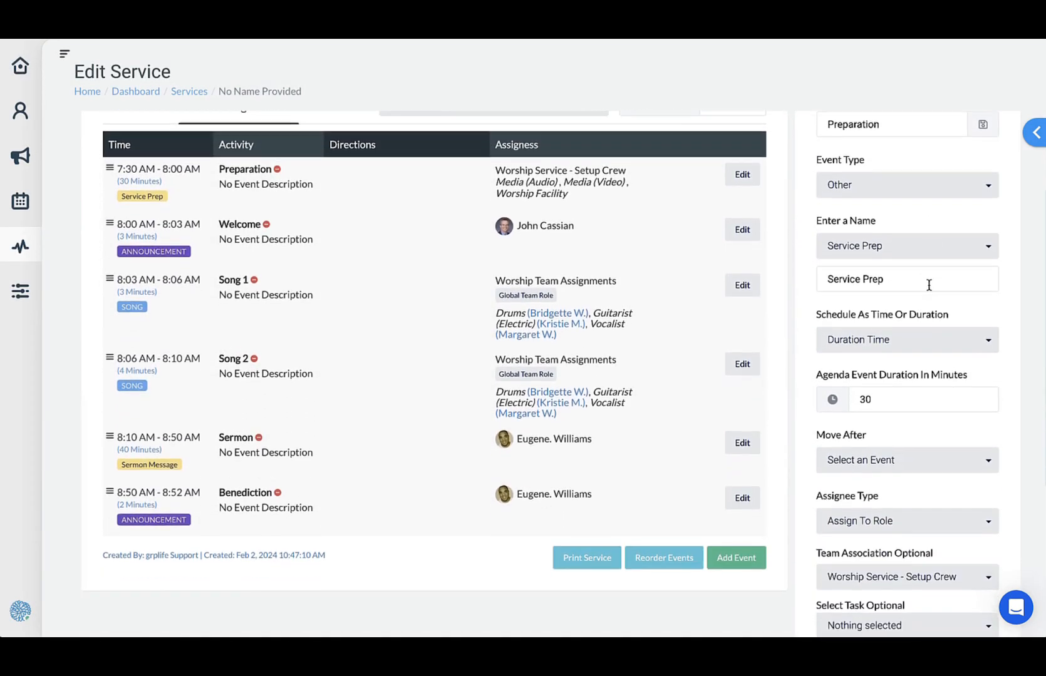
scroll(930, 290, "down", 1)
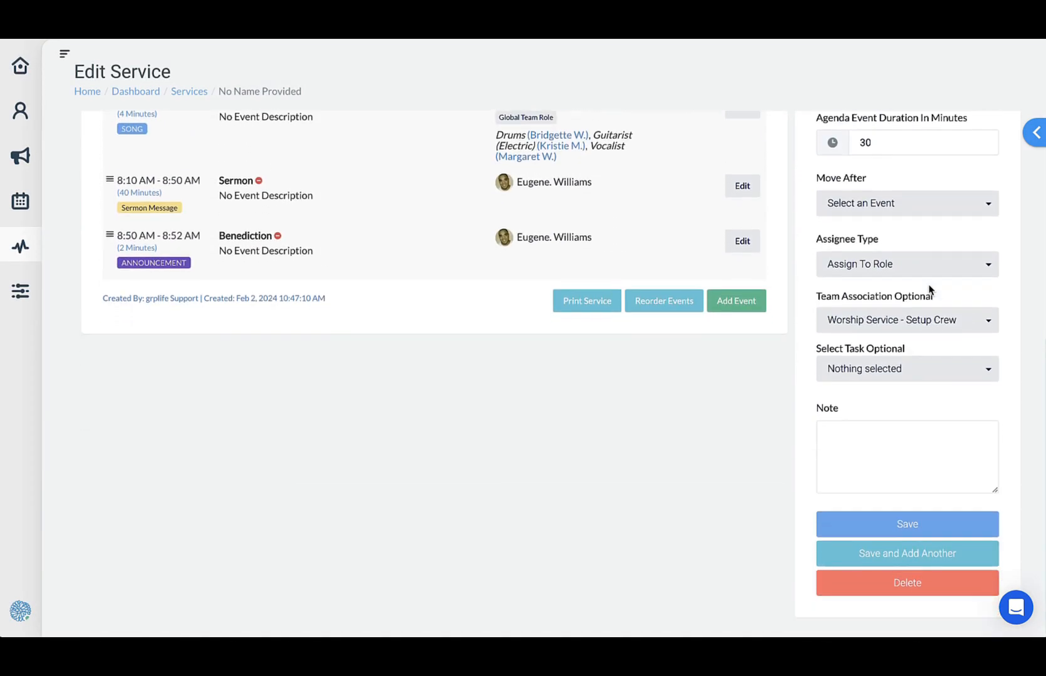
scroll(931, 290, "up", 3)
scroll(813, 314, "up", 3)
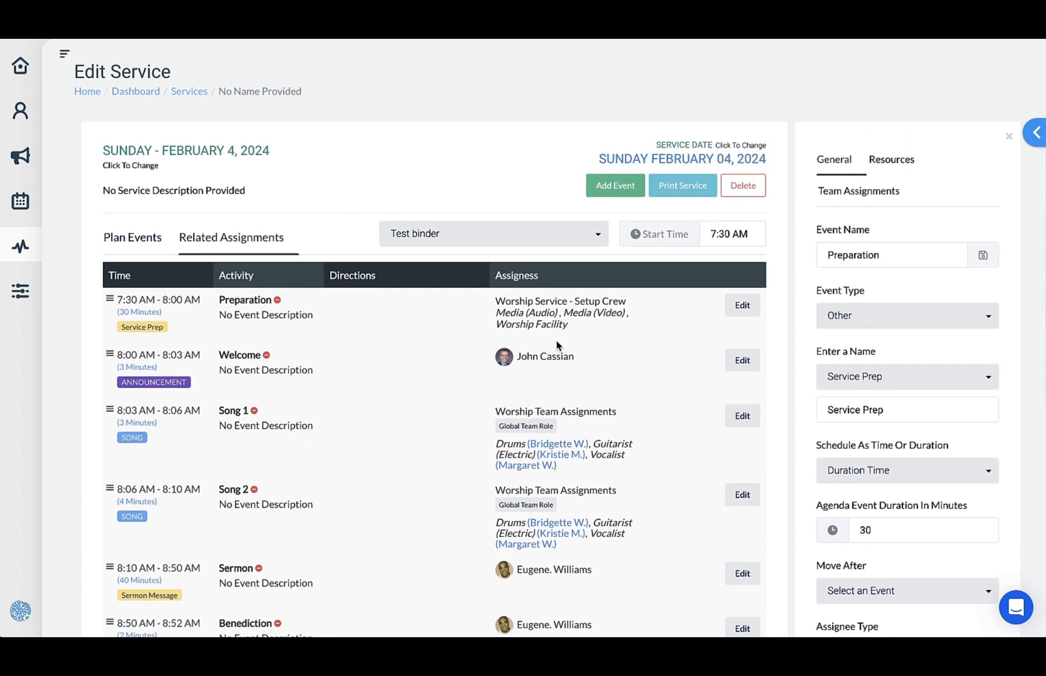
Try to choose a File resource for the Preparation event from the Test binder media repository
left_click(892, 160)
left_click(839, 236)
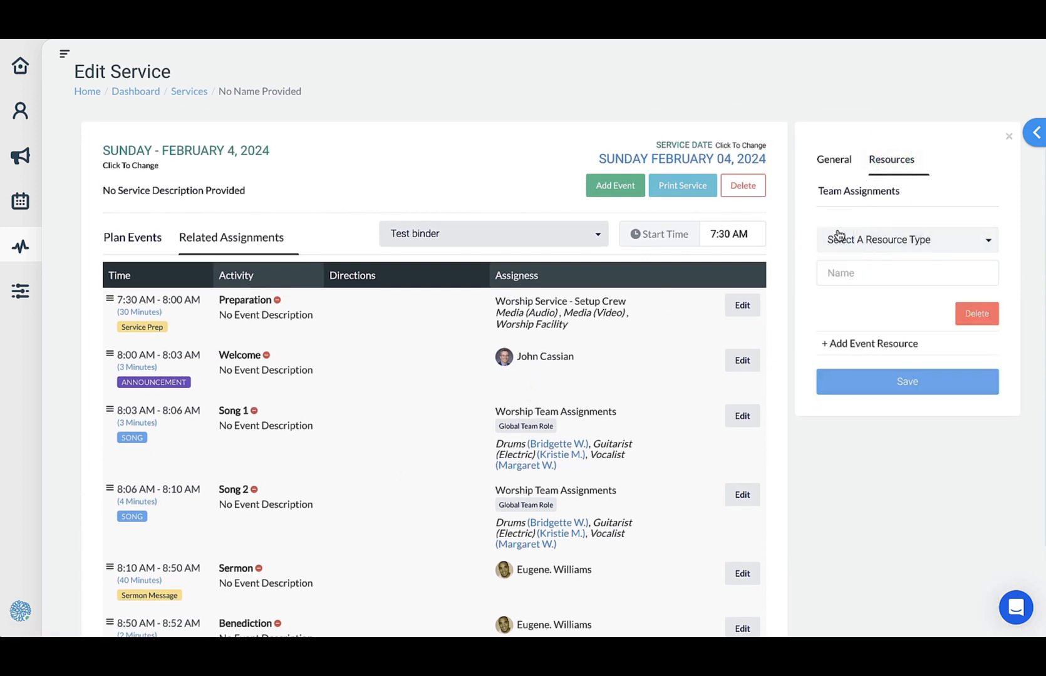
left_click(889, 246)
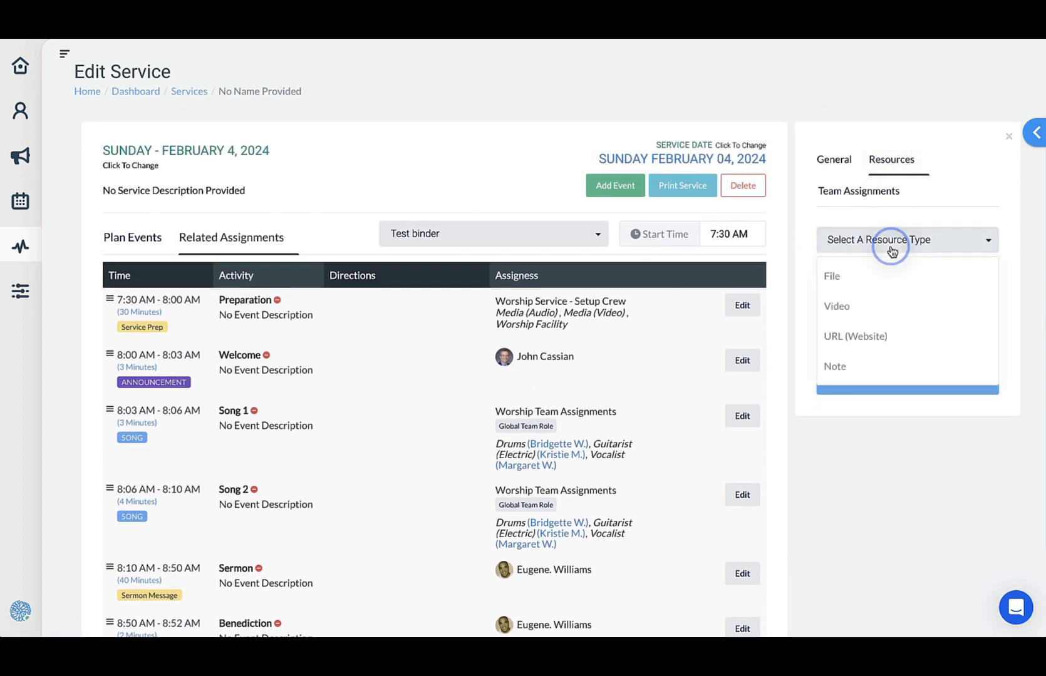
left_click(868, 276)
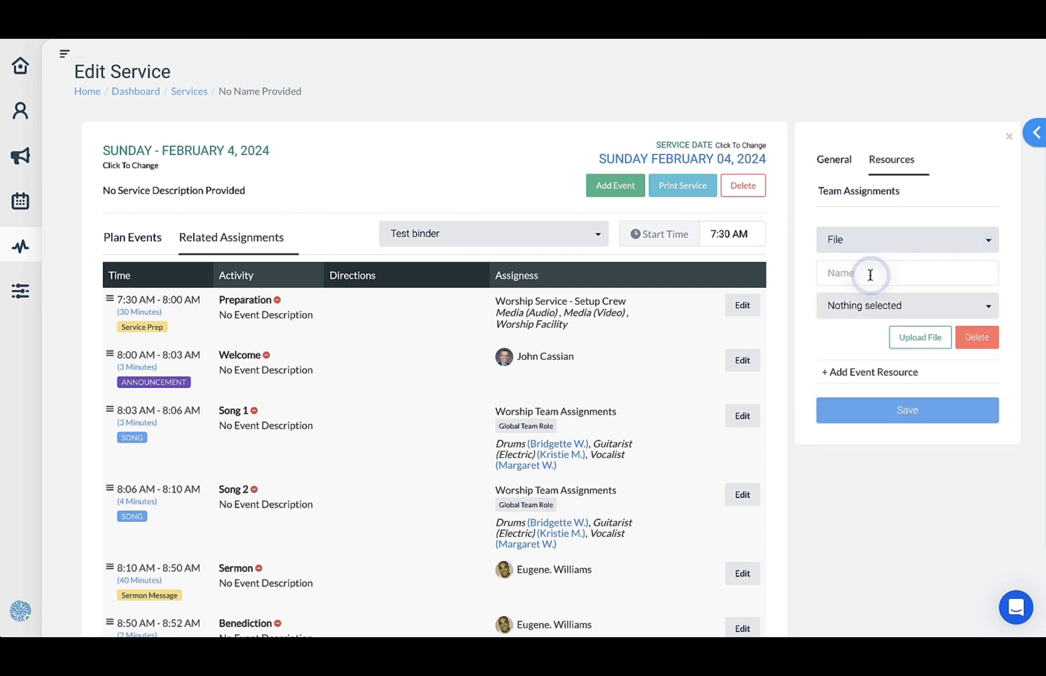
left_click(915, 306)
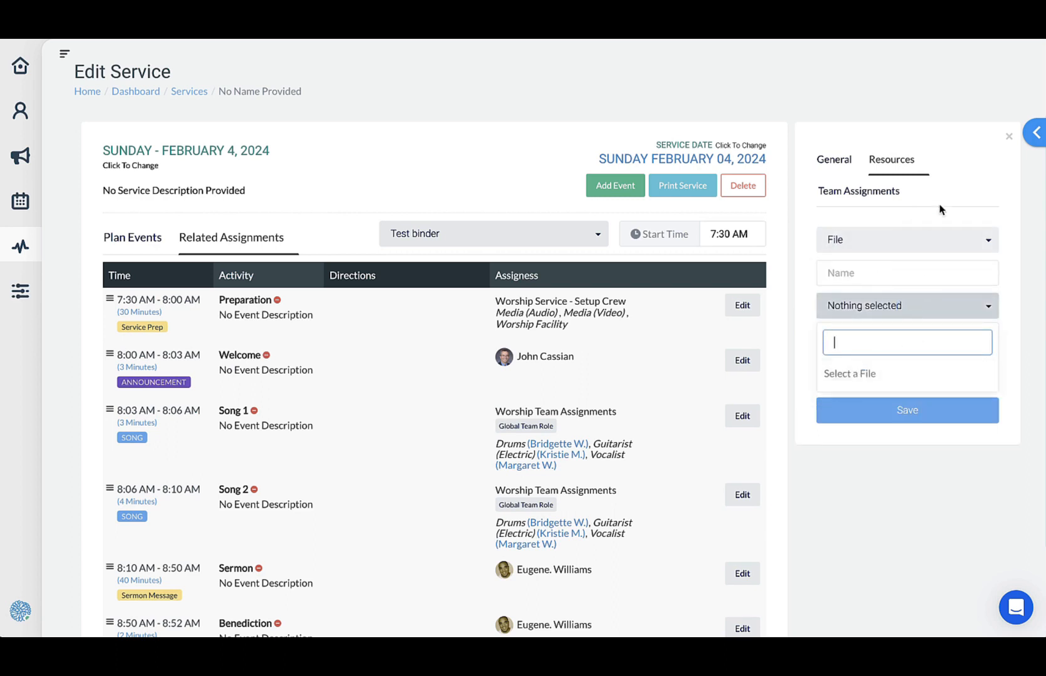
left_click(975, 187)
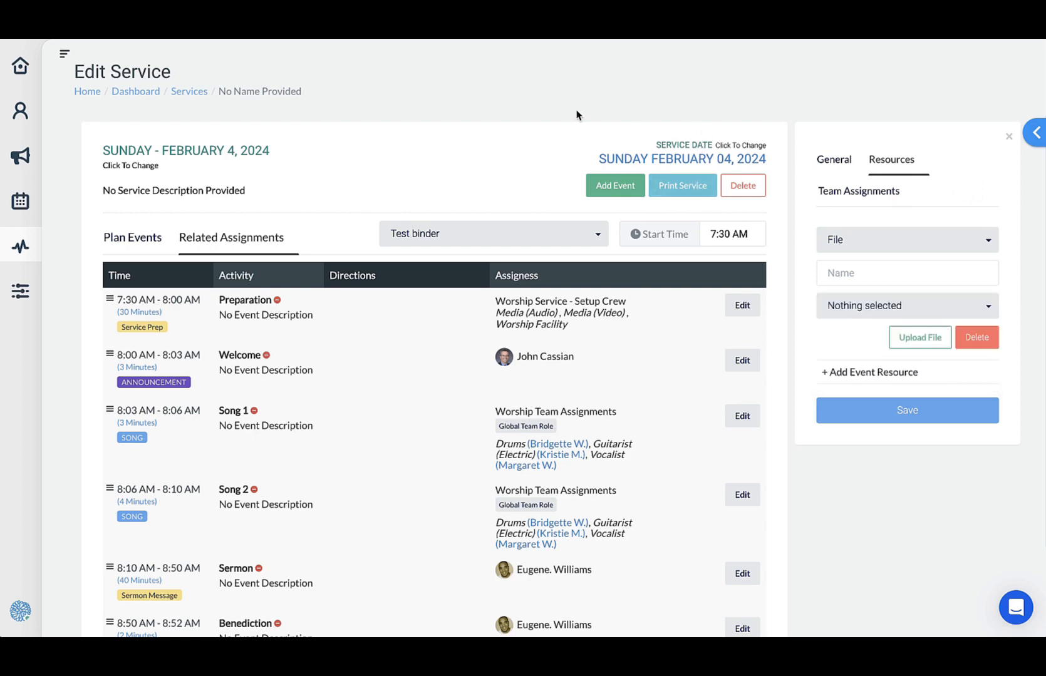
Create a new document binder in the Outreach documents area and name it Worship Service Media
left_click(20, 156)
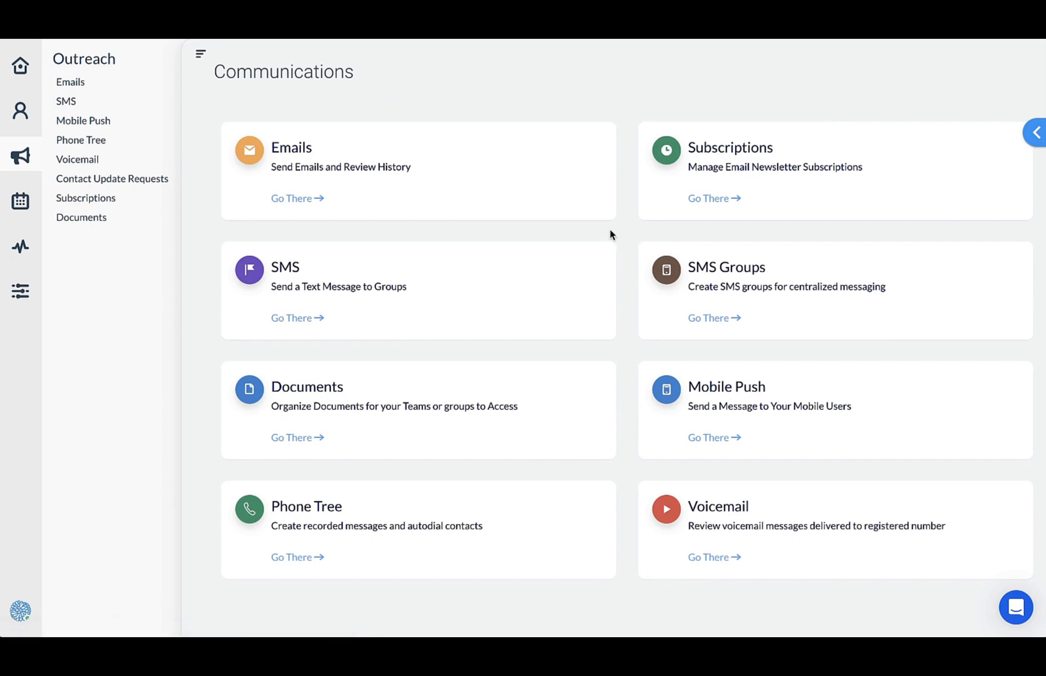
left_click(338, 410)
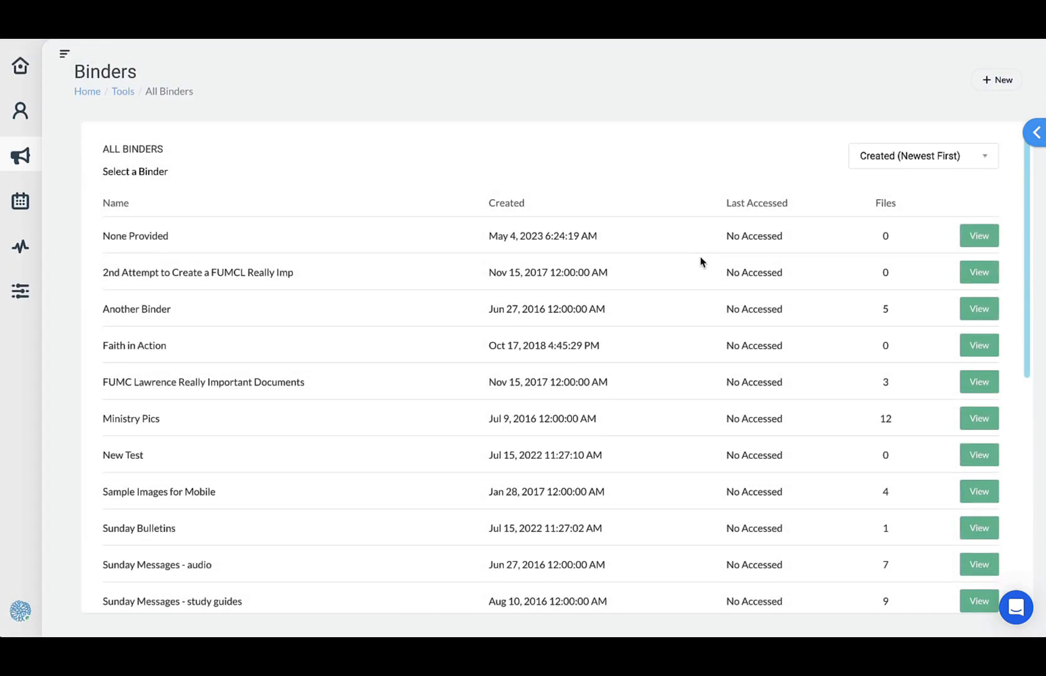
scroll(700, 262, "down", 1)
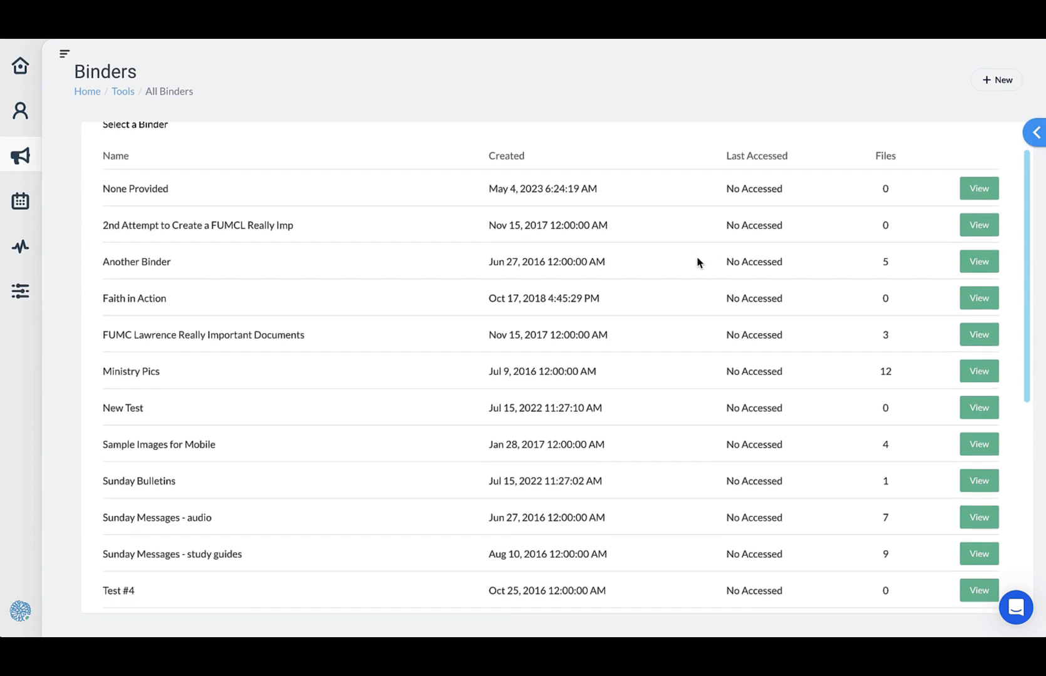
scroll(697, 261, "down", 3)
scroll(695, 262, "up", 5)
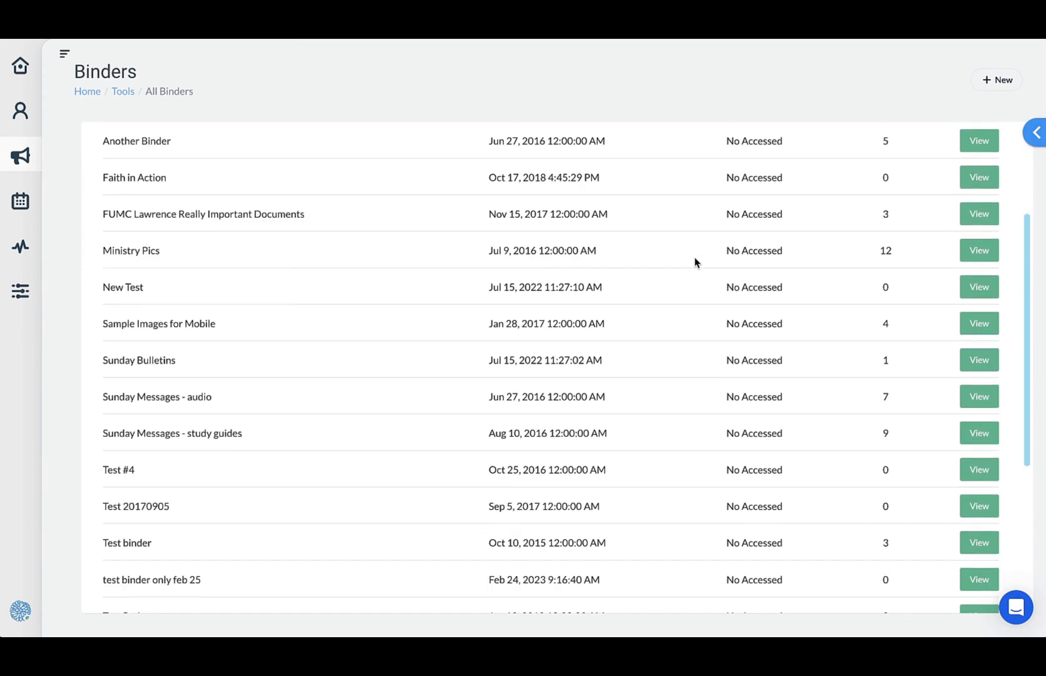
left_click(991, 79)
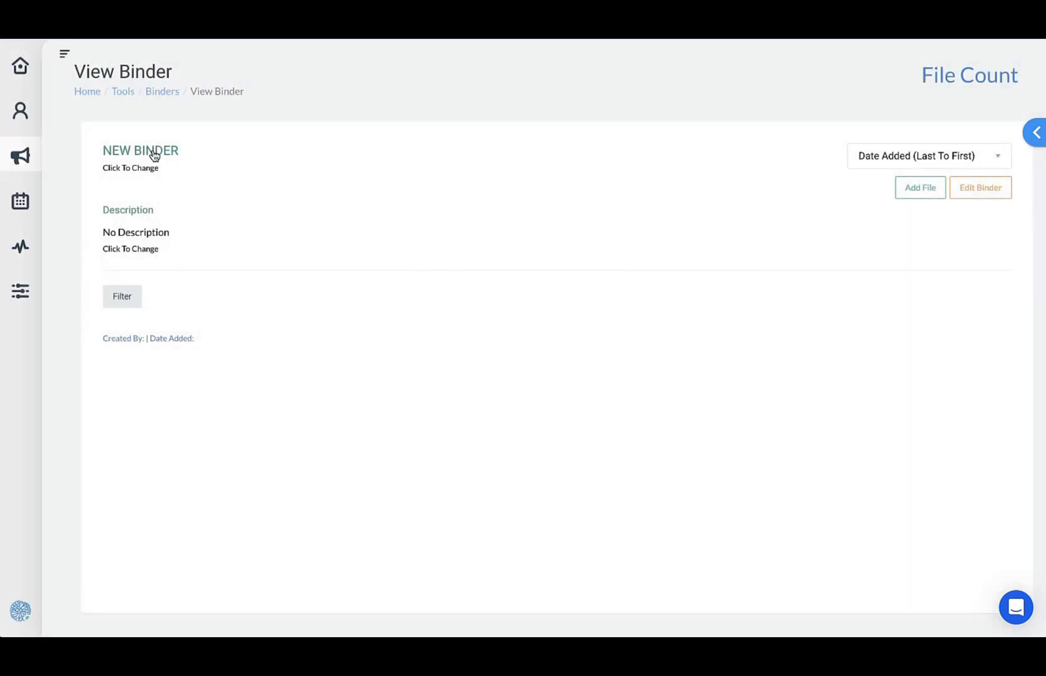
left_click(153, 154)
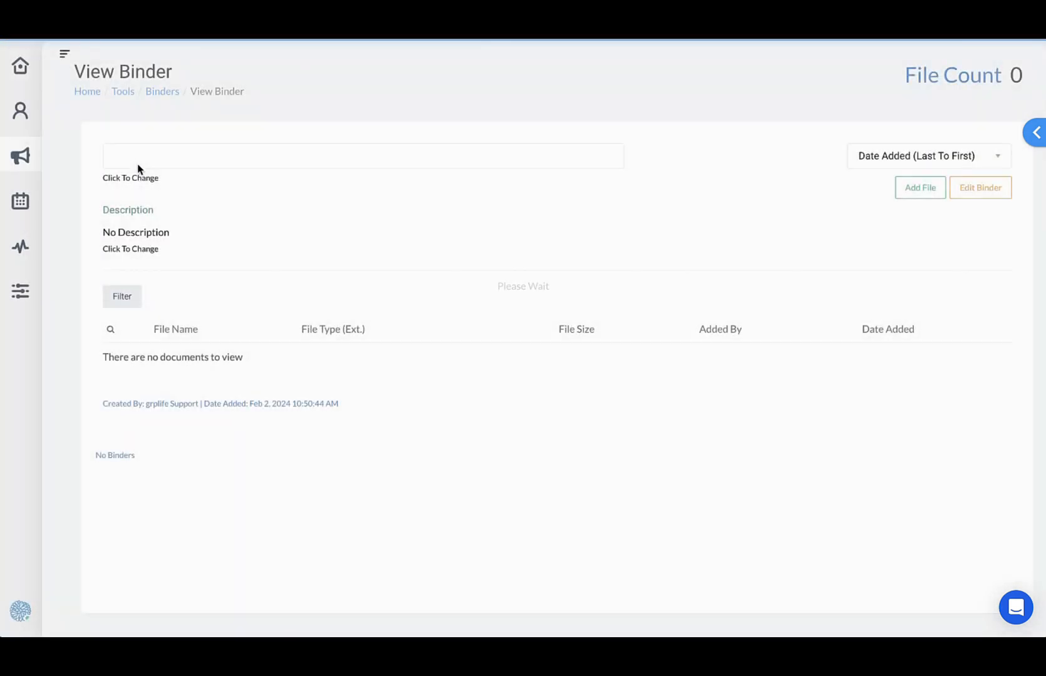
left_click(148, 159)
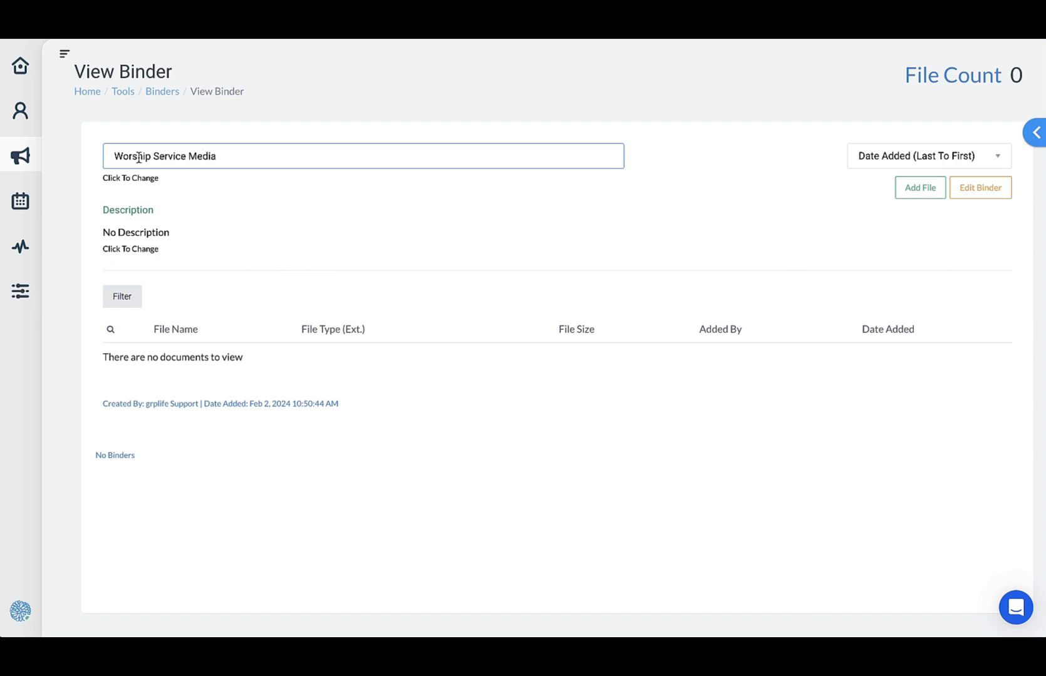
left_click(674, 179)
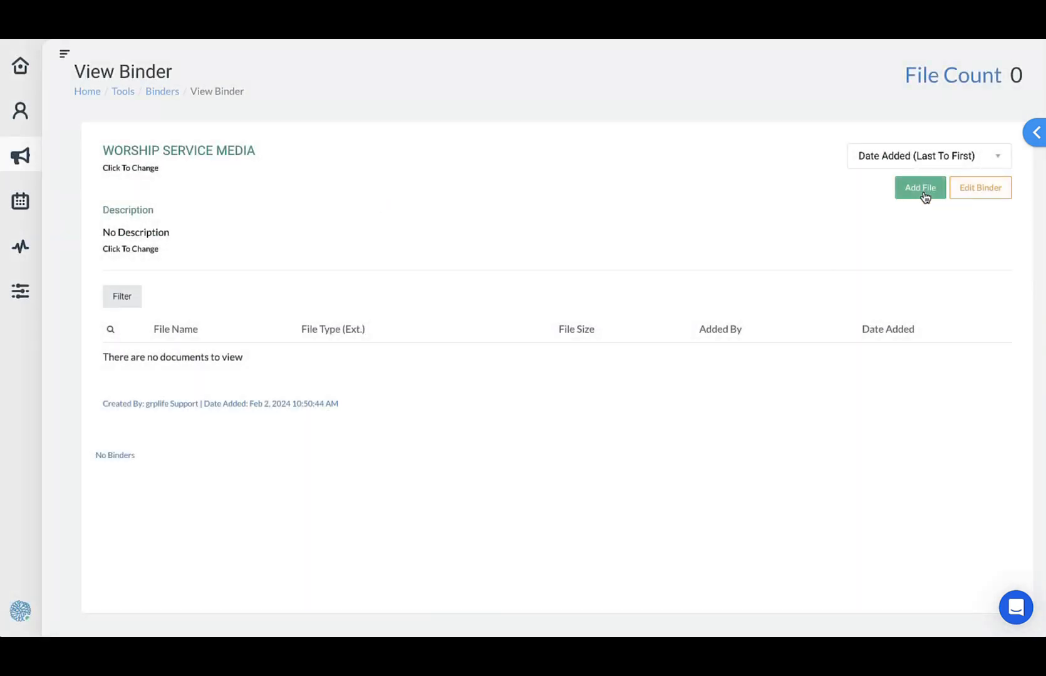
Upload the Interview Questions - with additions PDF from the Desktop to the Worship Service Media binder and save it
left_click(925, 196)
left_click(978, 228)
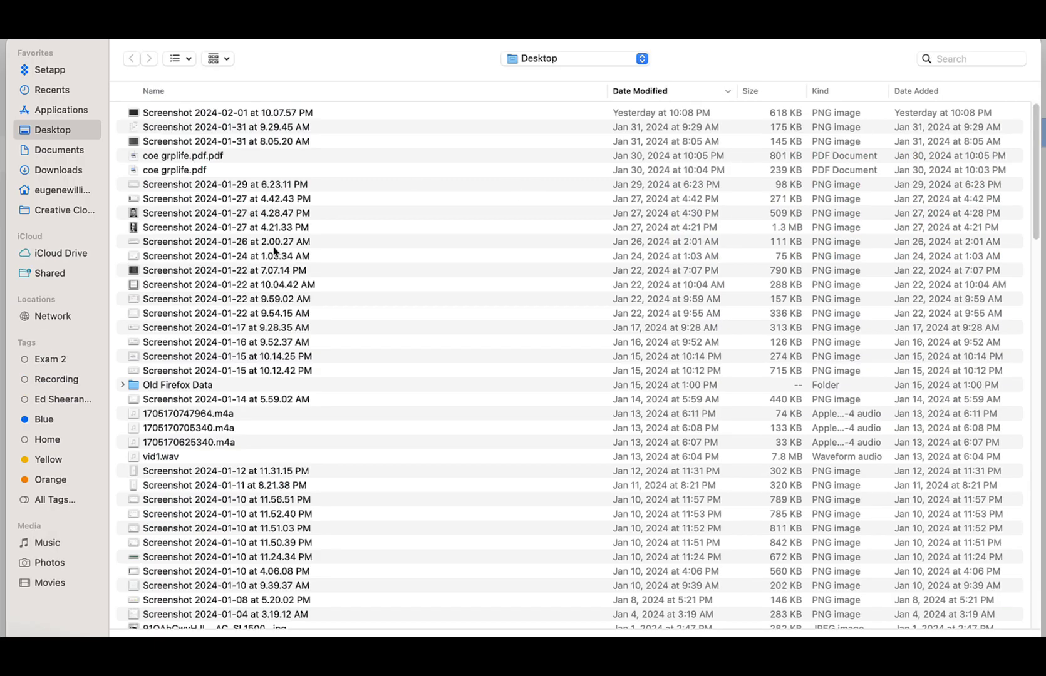
scroll(563, 251, "down", 15)
left_click(840, 90)
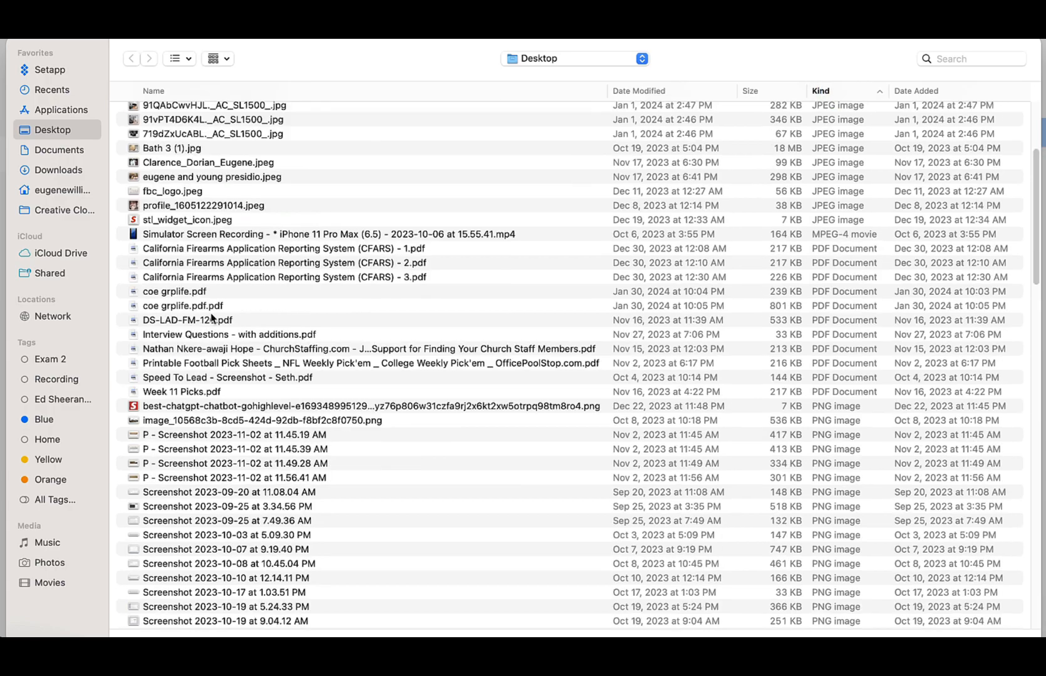
double_click(205, 333)
left_click(698, 446)
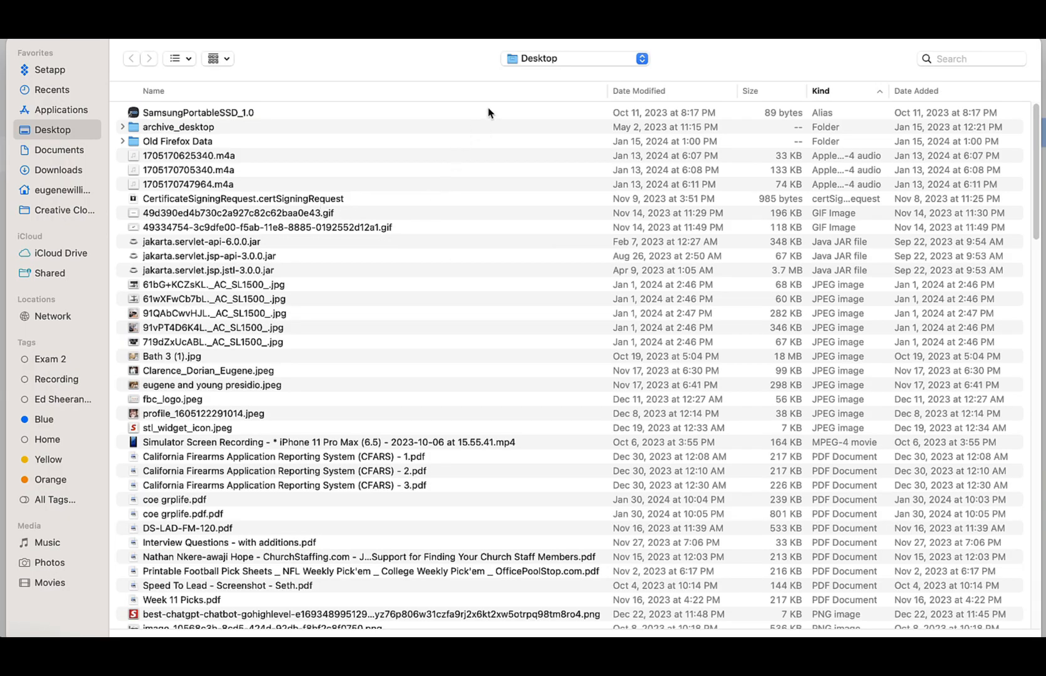
Upload the Speed To Lead screenshot PDF to the binder under the file name Amazing Grace - Key of E
scroll(683, 219, "down", 5)
double_click(188, 368)
left_click_drag(517, 137, 151, 136)
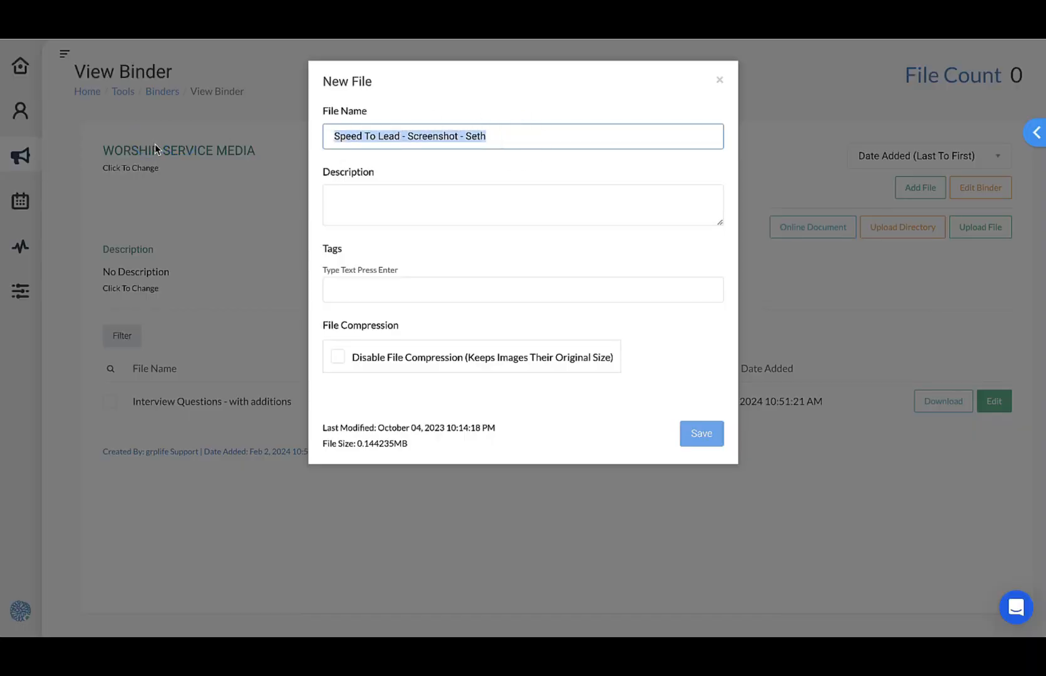
type("Amazing Grace - Key of E")
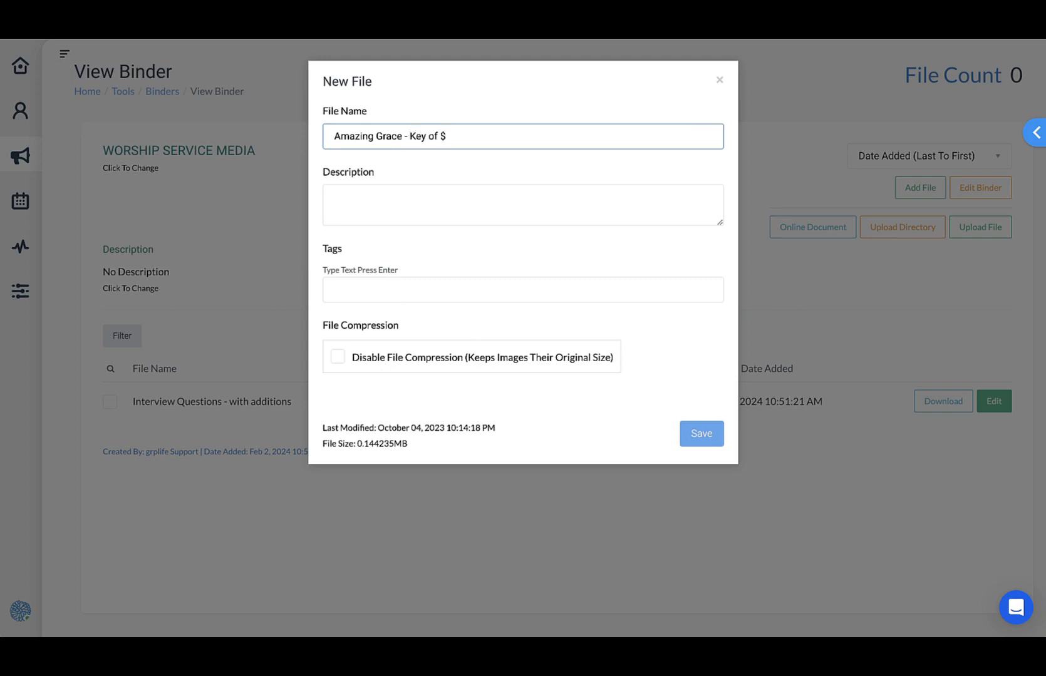
left_click(701, 440)
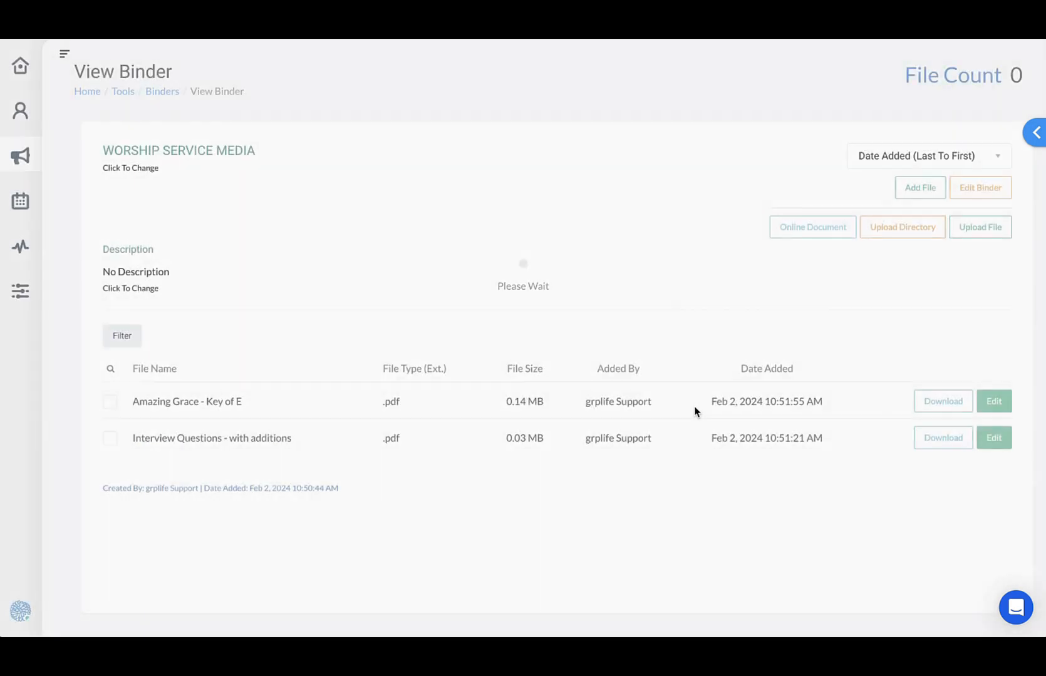
Return to the worship planning services list and open the Sunday - February 4, 2024 service
left_click(21, 201)
left_click(99, 141)
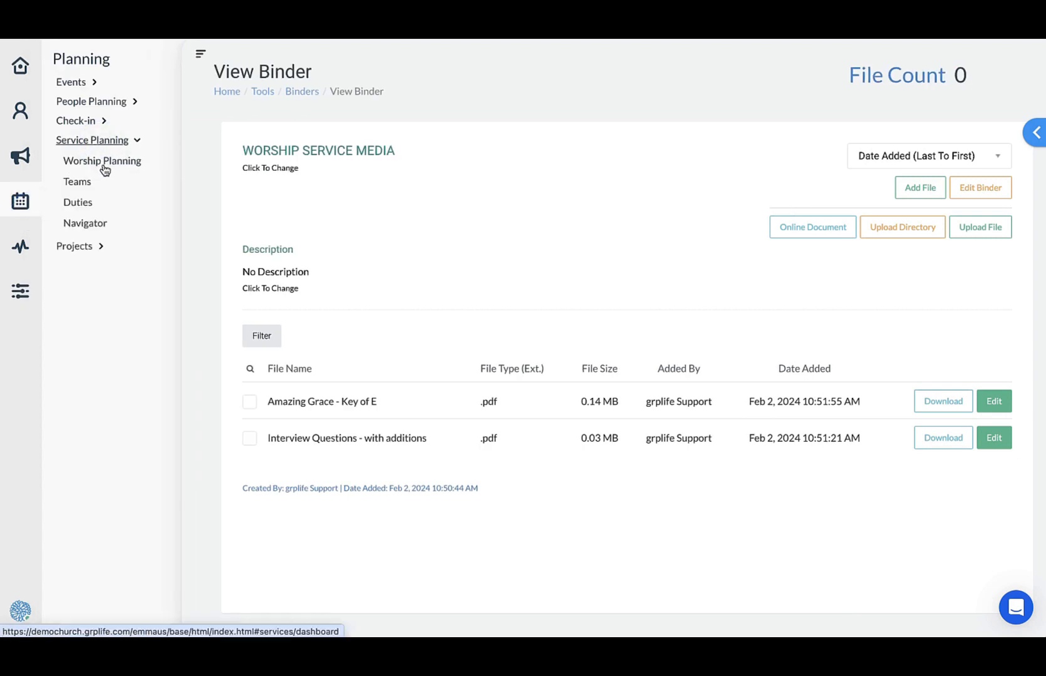
left_click(101, 166)
left_click(707, 201)
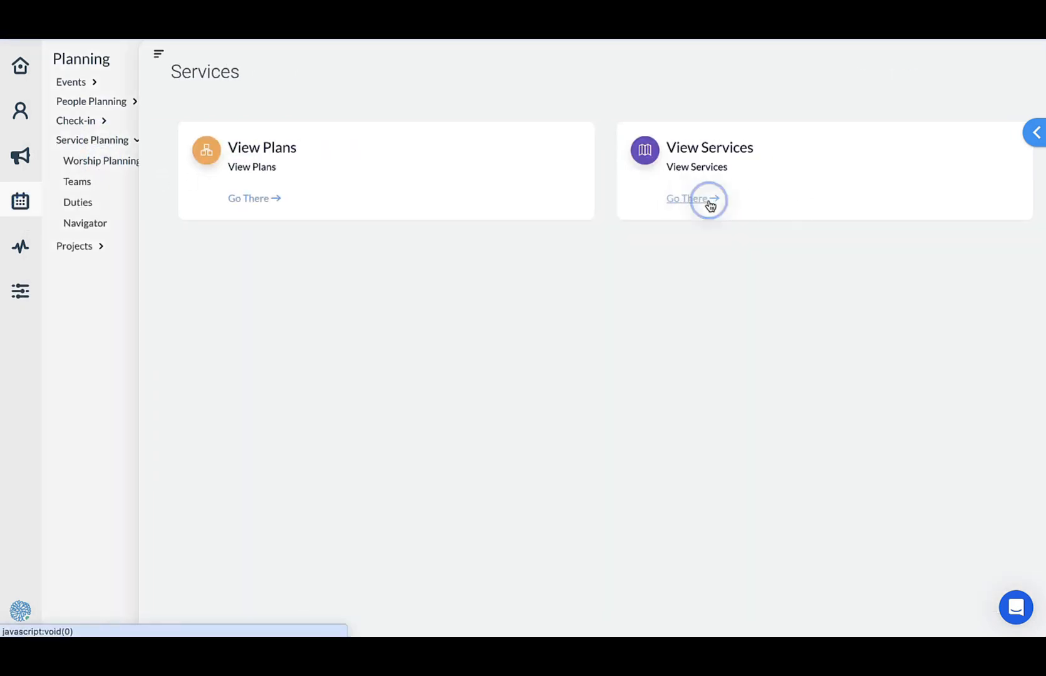
left_click(992, 236)
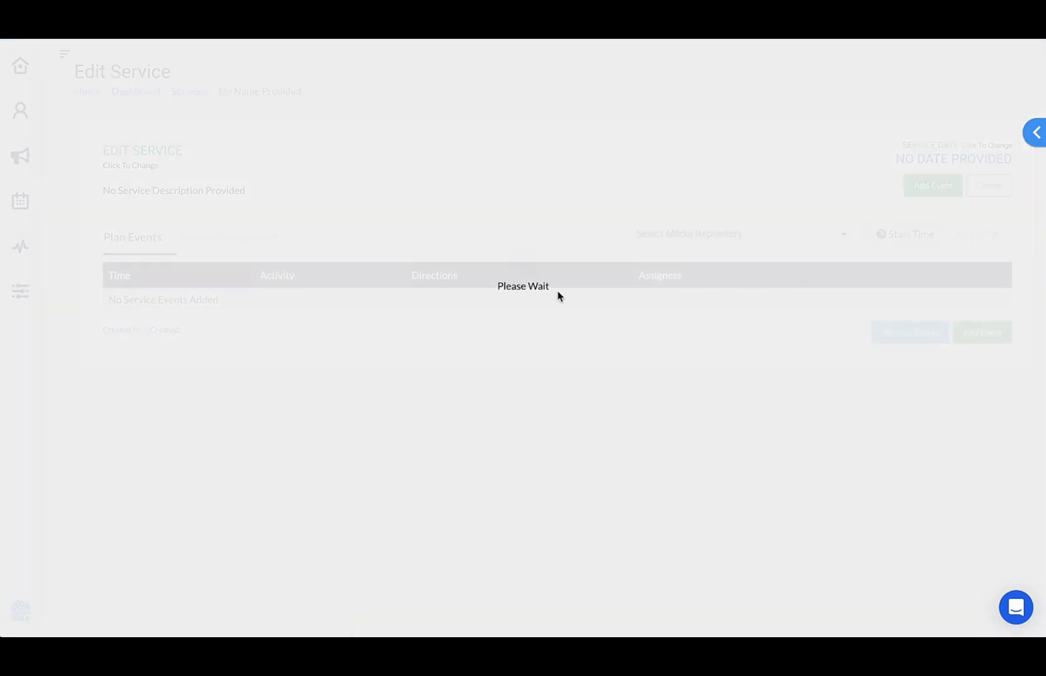
Set the service's media repository to the Worship Service Media binder
left_click(708, 228)
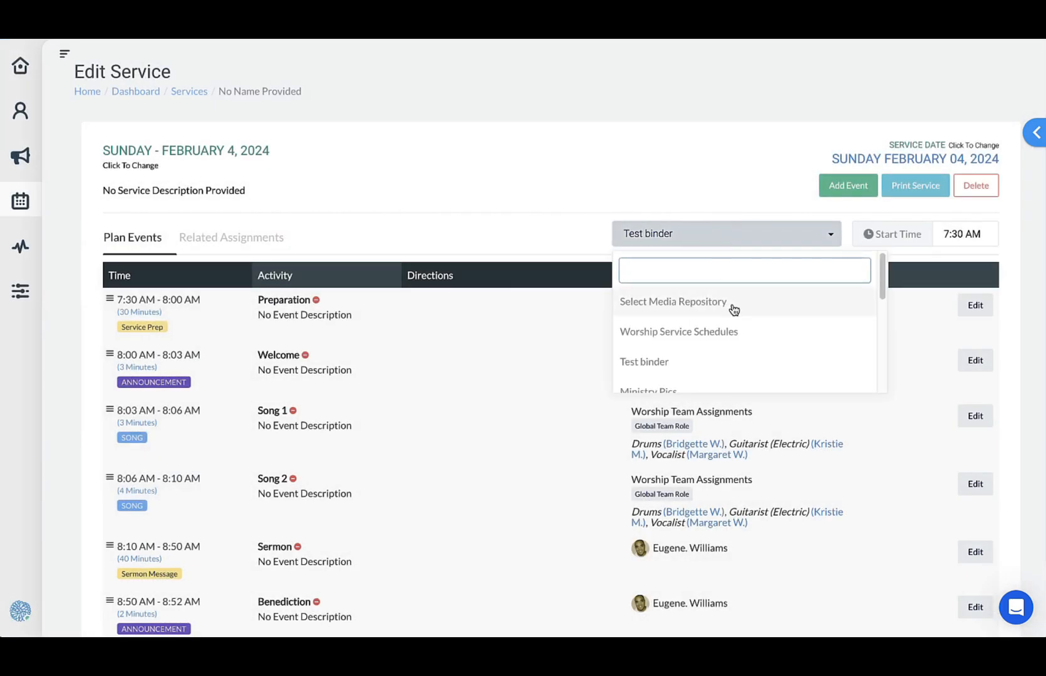
scroll(722, 333, "down", 1)
scroll(722, 334, "down", 4)
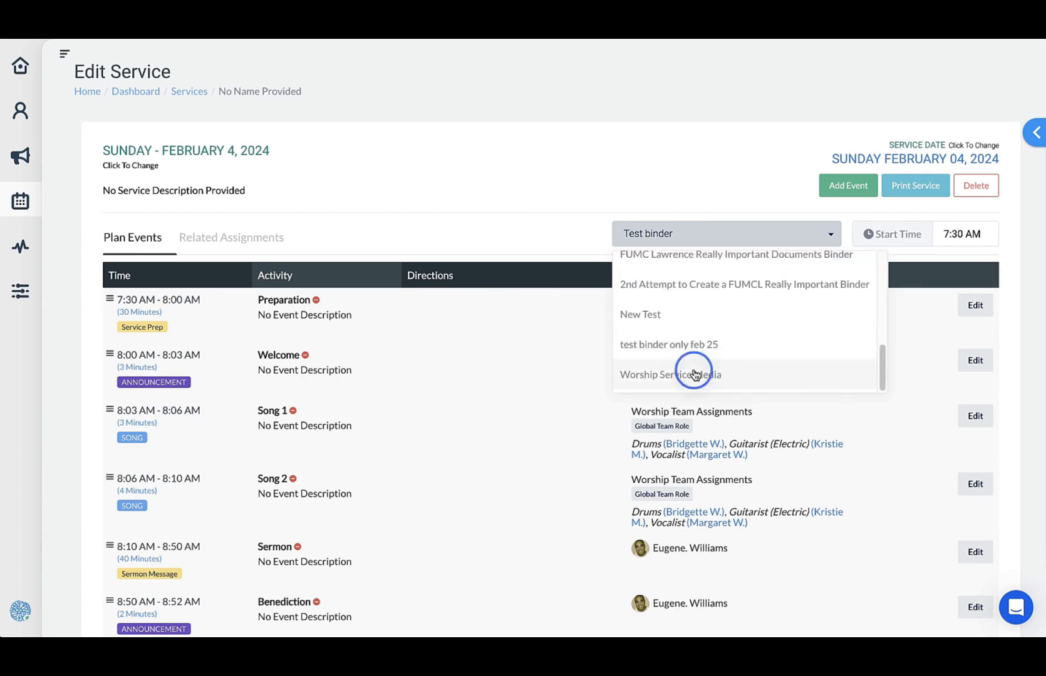
left_click(693, 375)
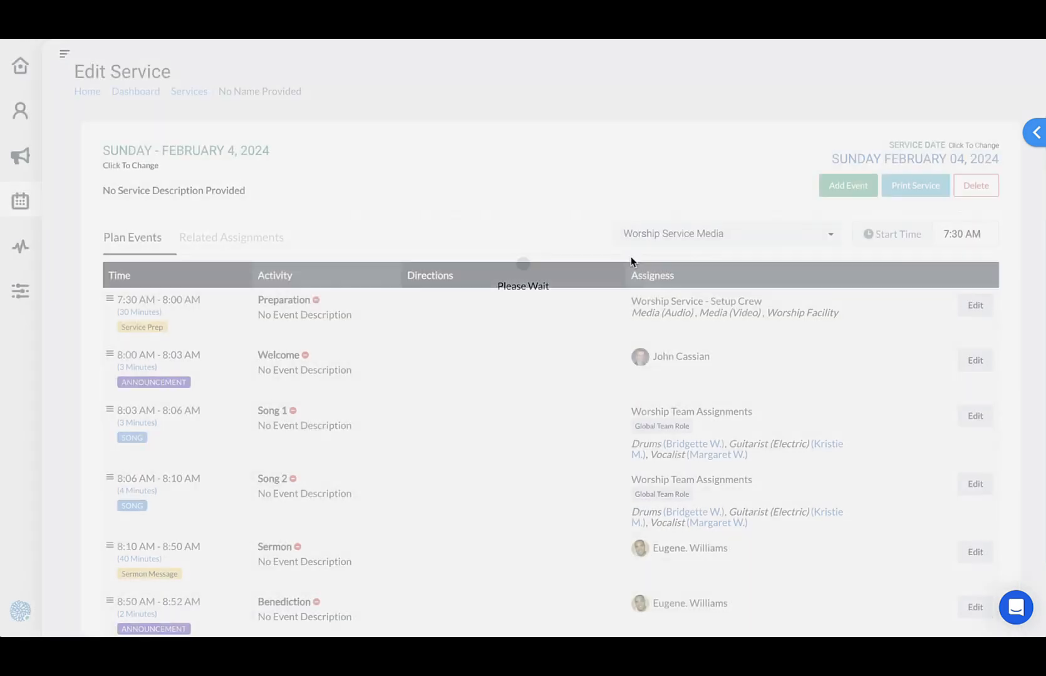
Attach the Interview Questions - with additions file from the media binder to the Preparation event as a resource and save
scroll(520, 393, "down", 1)
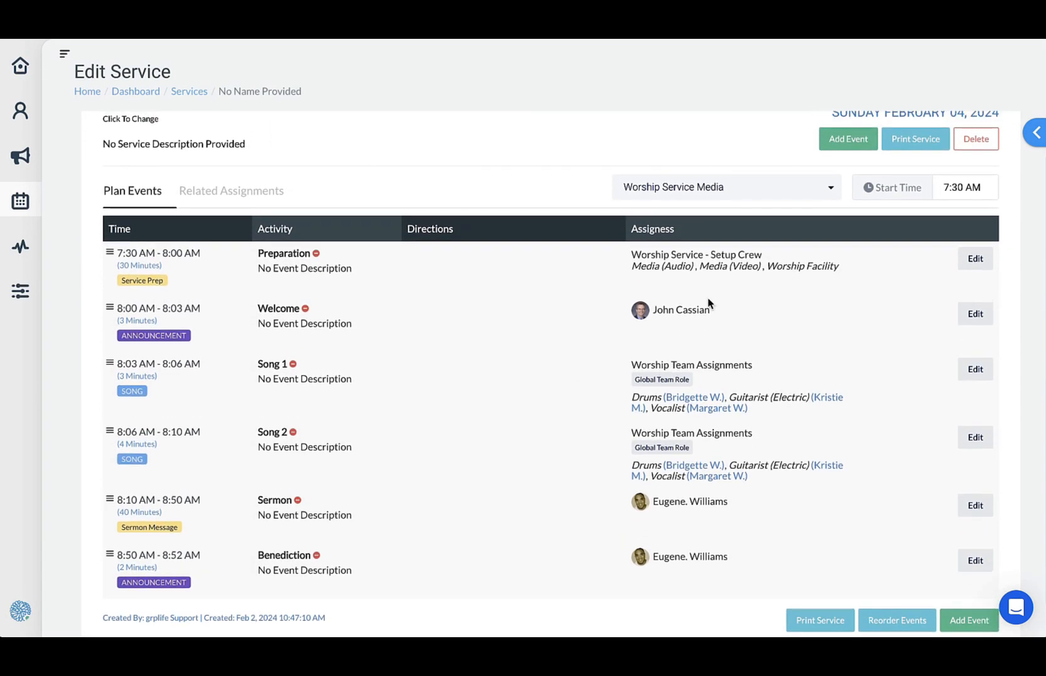
left_click(976, 258)
left_click(899, 167)
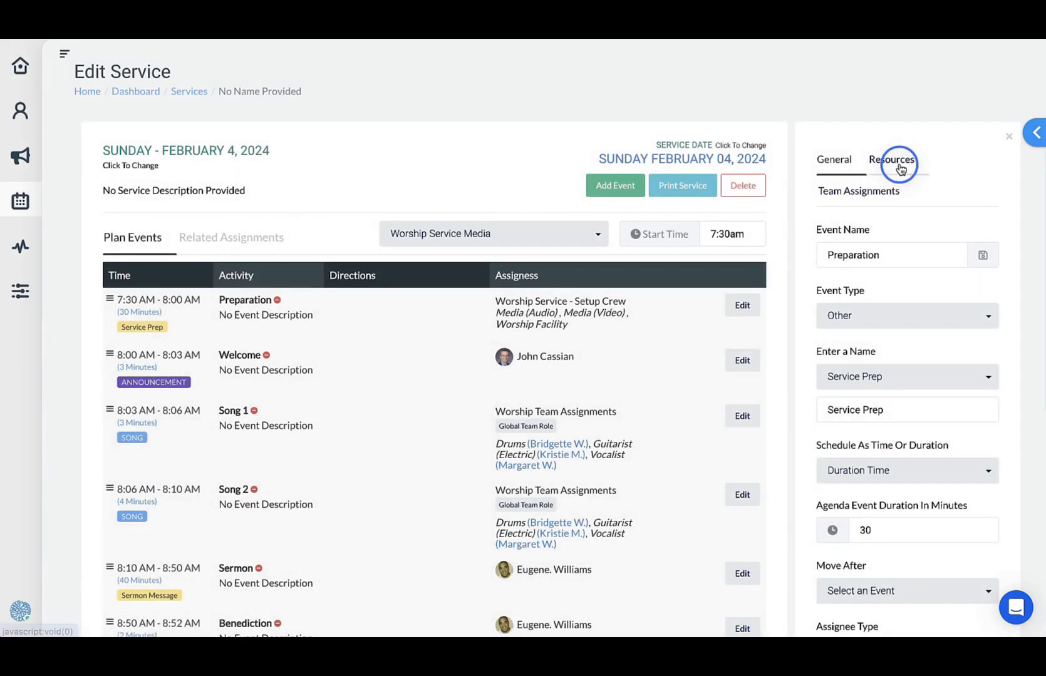
left_click(863, 236)
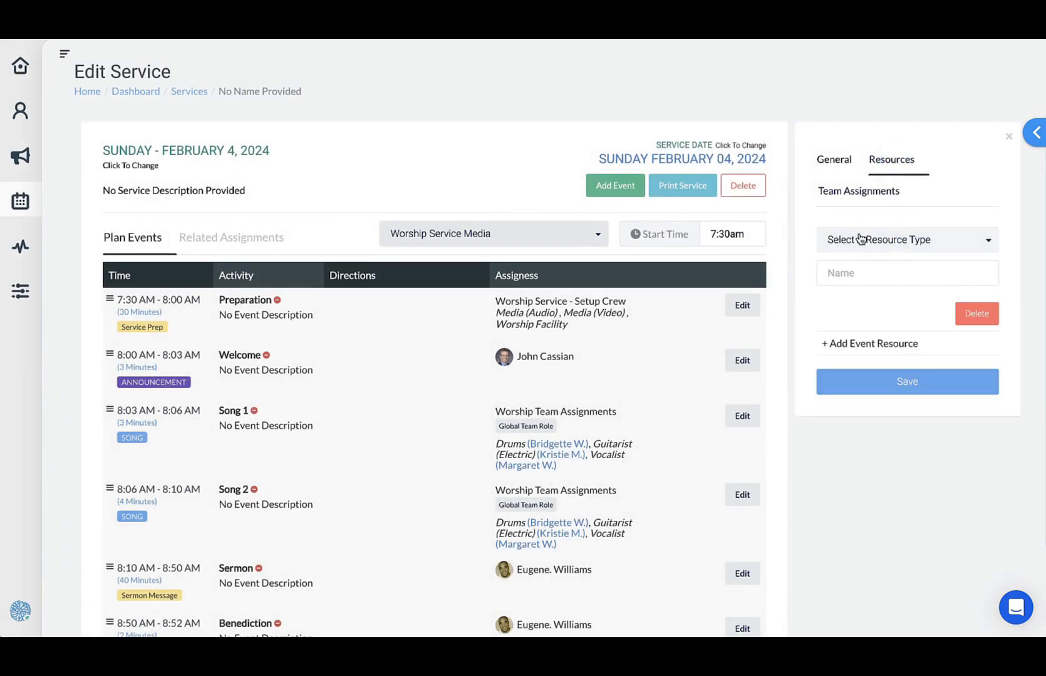
left_click(880, 242)
left_click(872, 276)
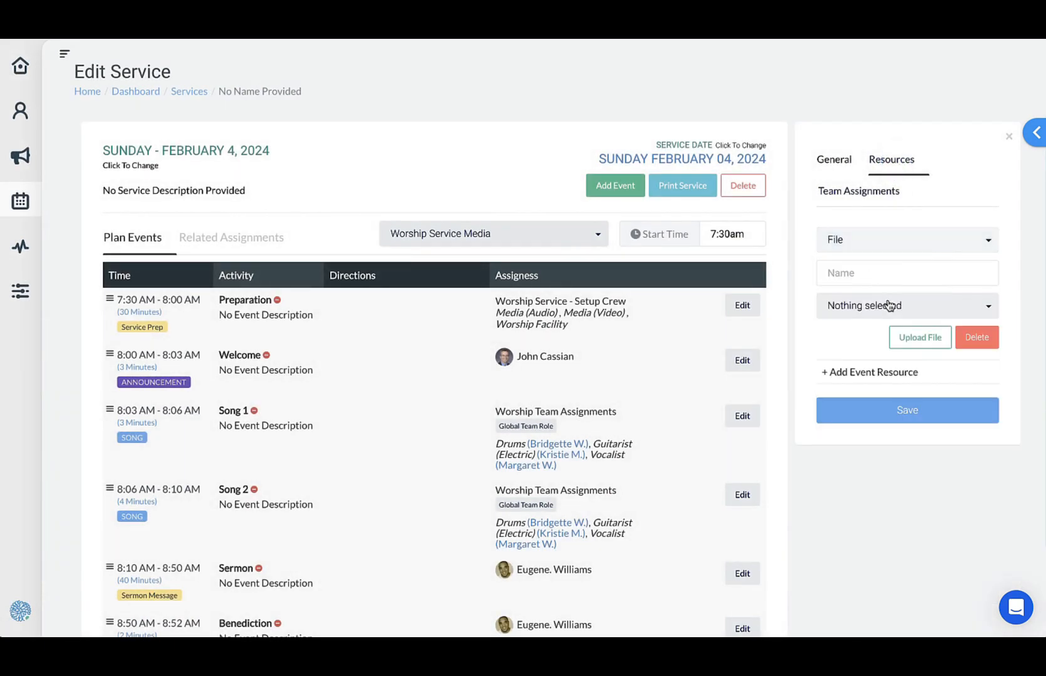
left_click(876, 304)
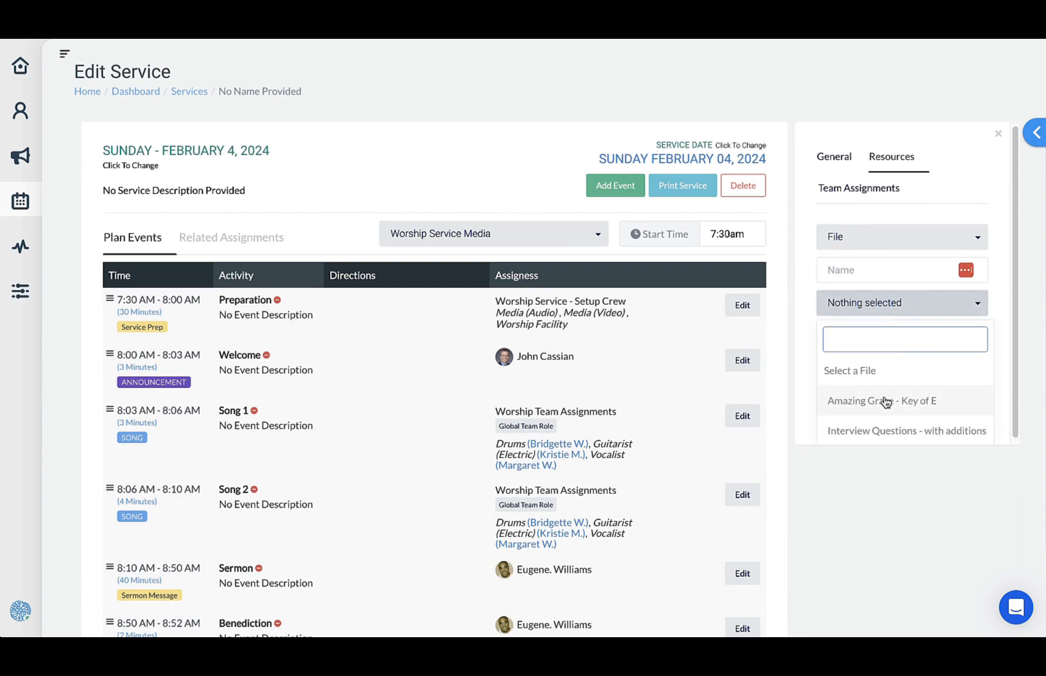
left_click(845, 431)
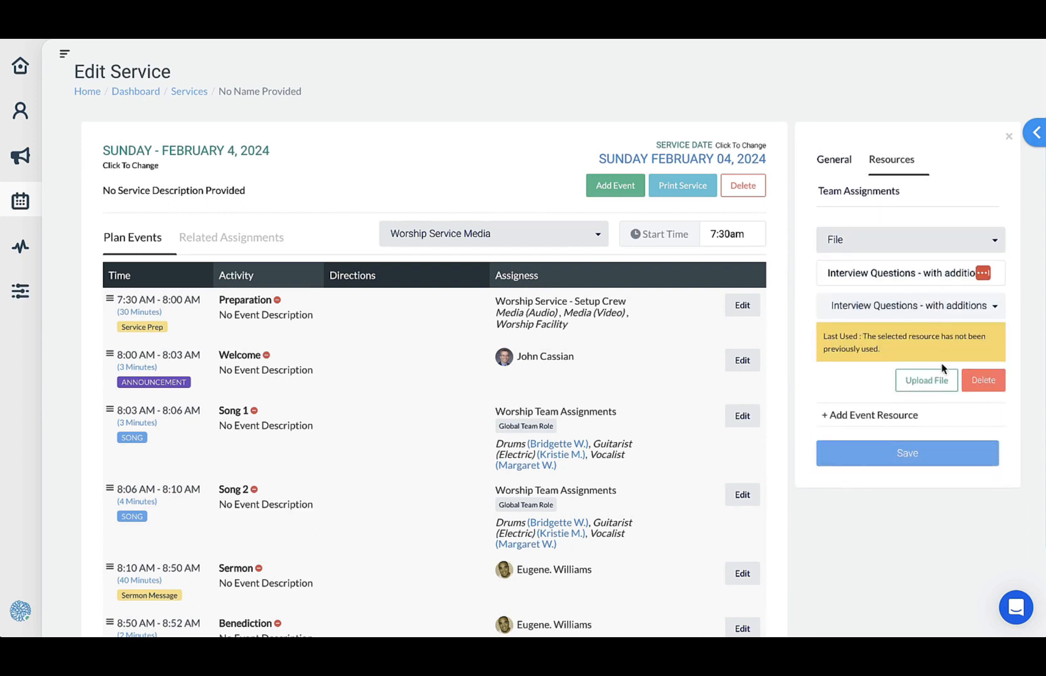
left_click(896, 460)
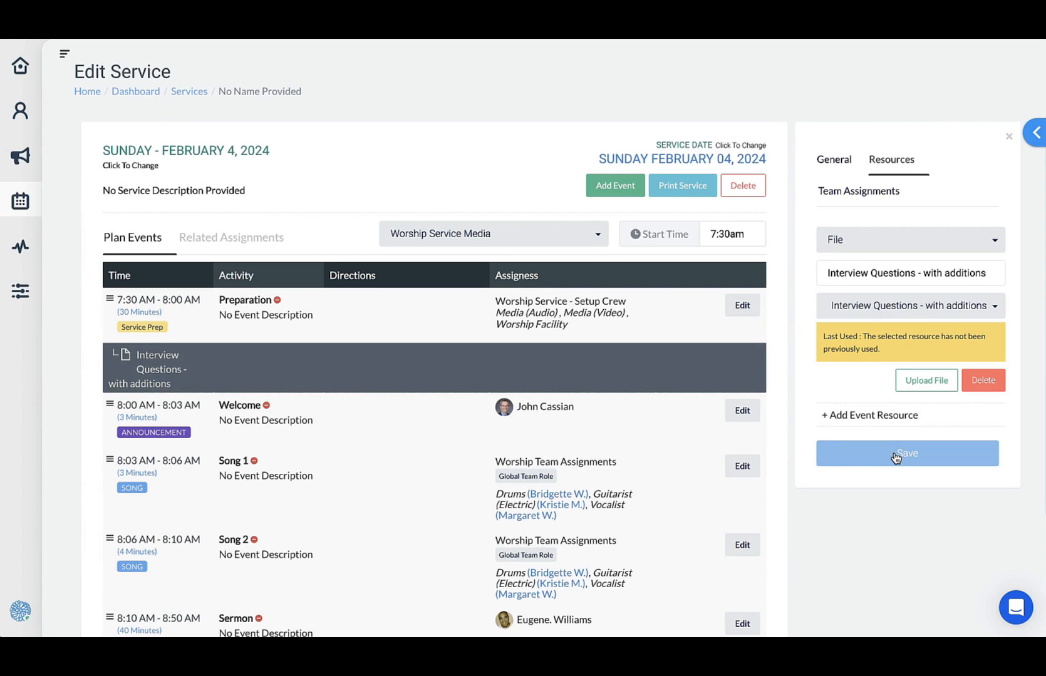
Upload And Can it Be - G from the Church Music folder in iCloud Drive as the Preparation event's file resource and save
left_click(919, 388)
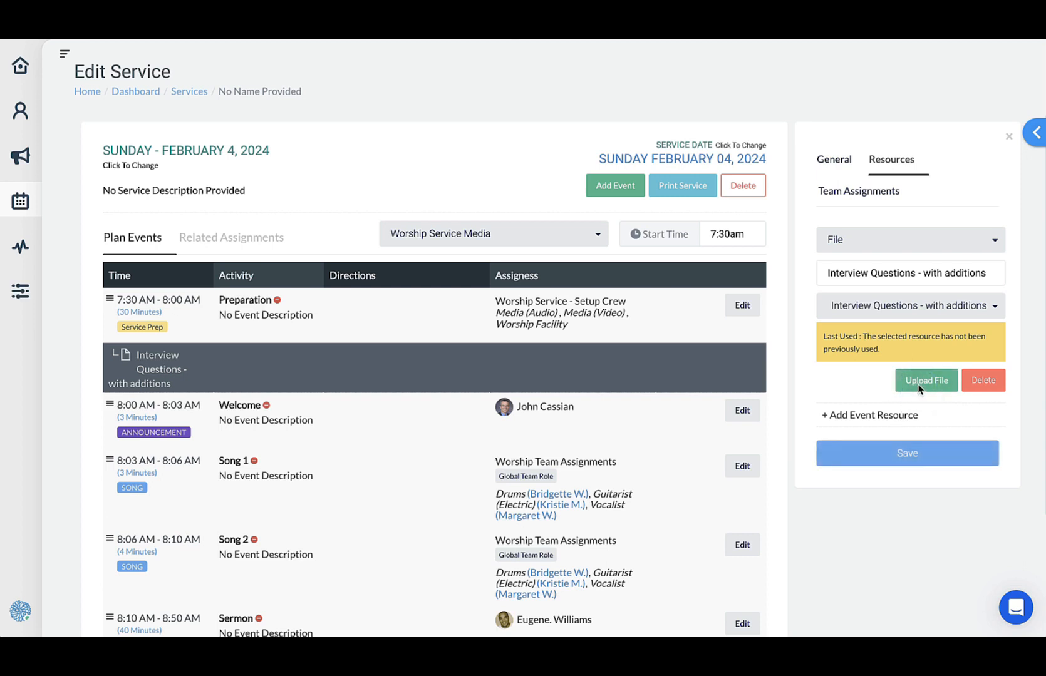
left_click(61, 152)
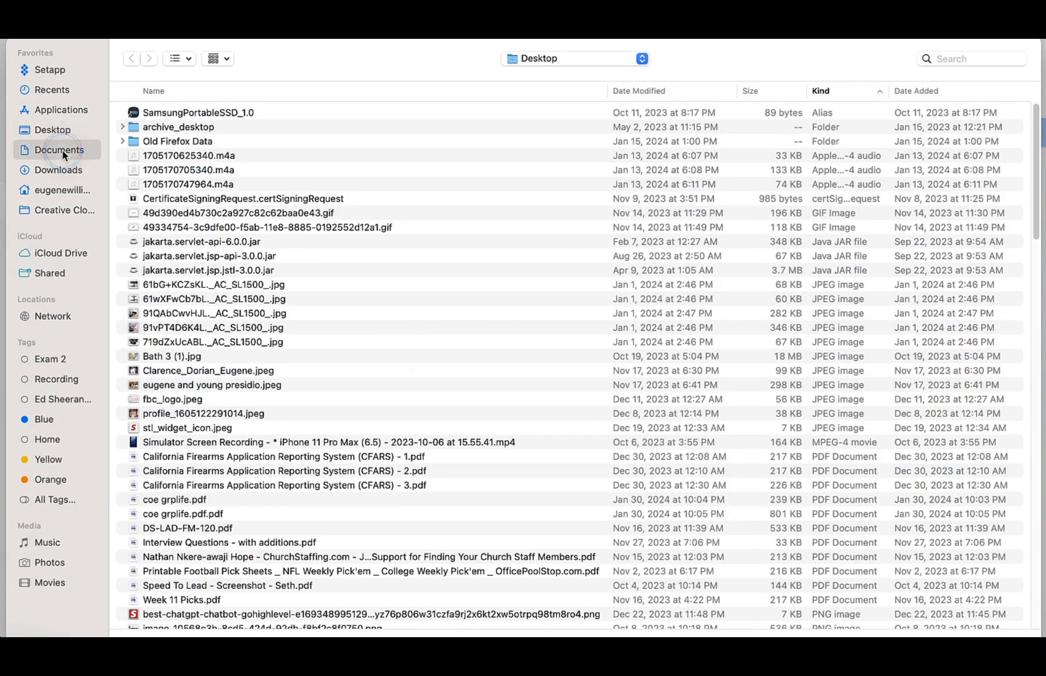
left_click(57, 252)
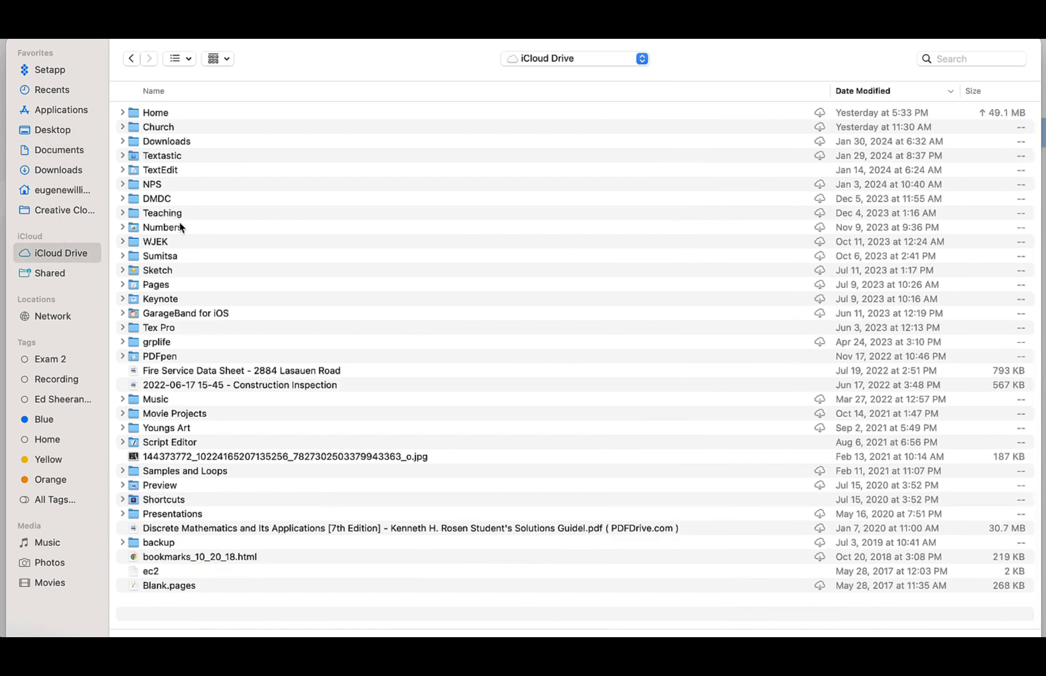
double_click(164, 127)
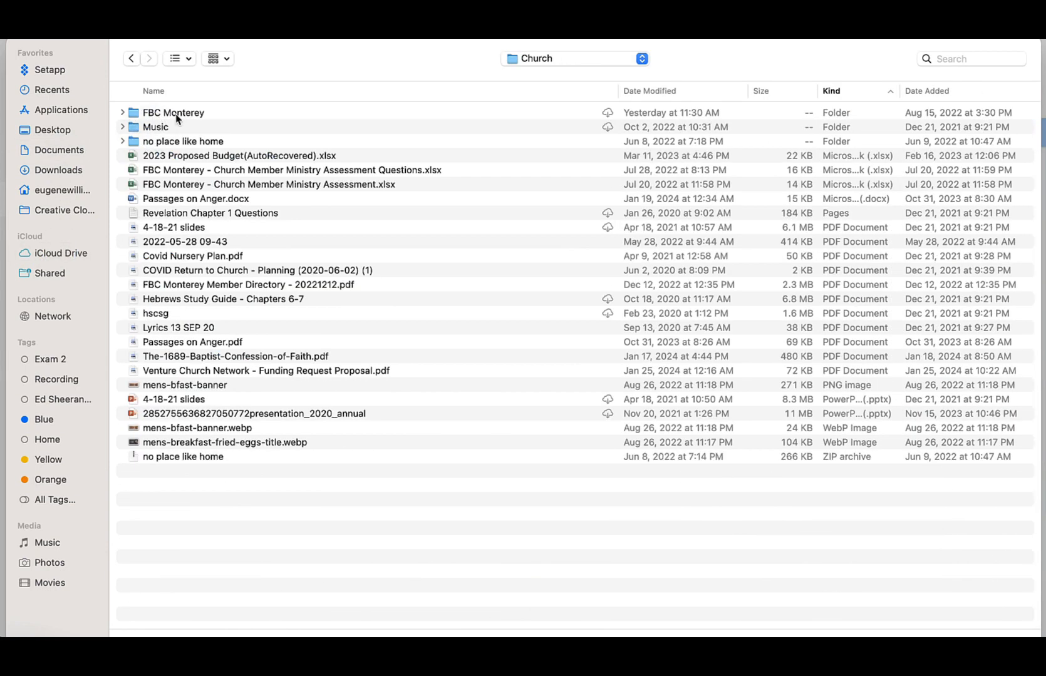
double_click(158, 131)
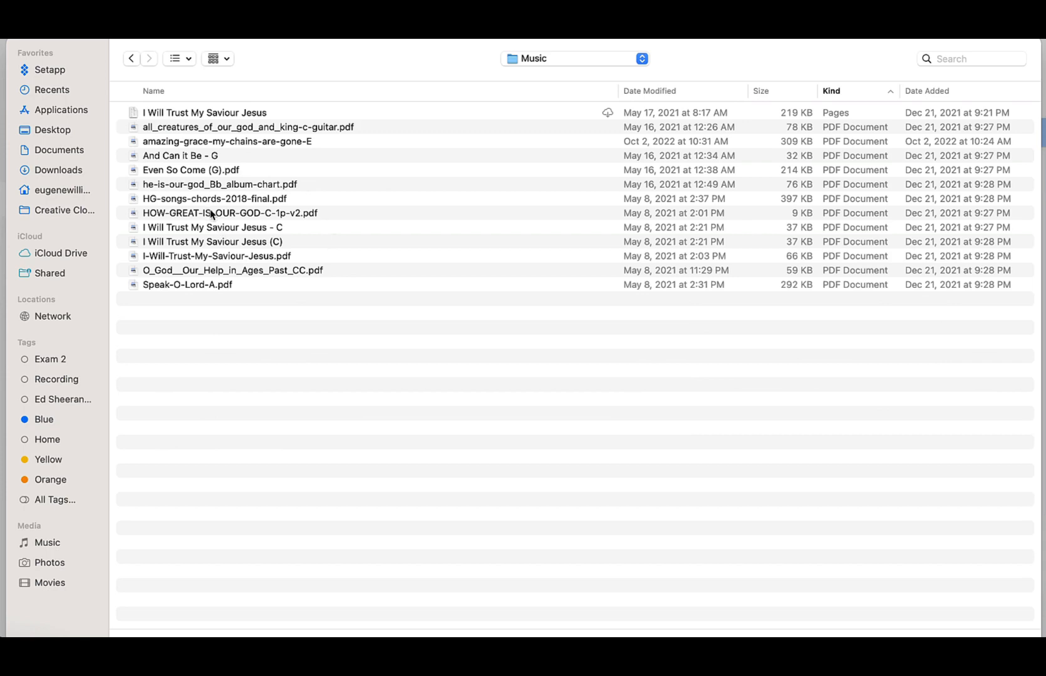
double_click(181, 155)
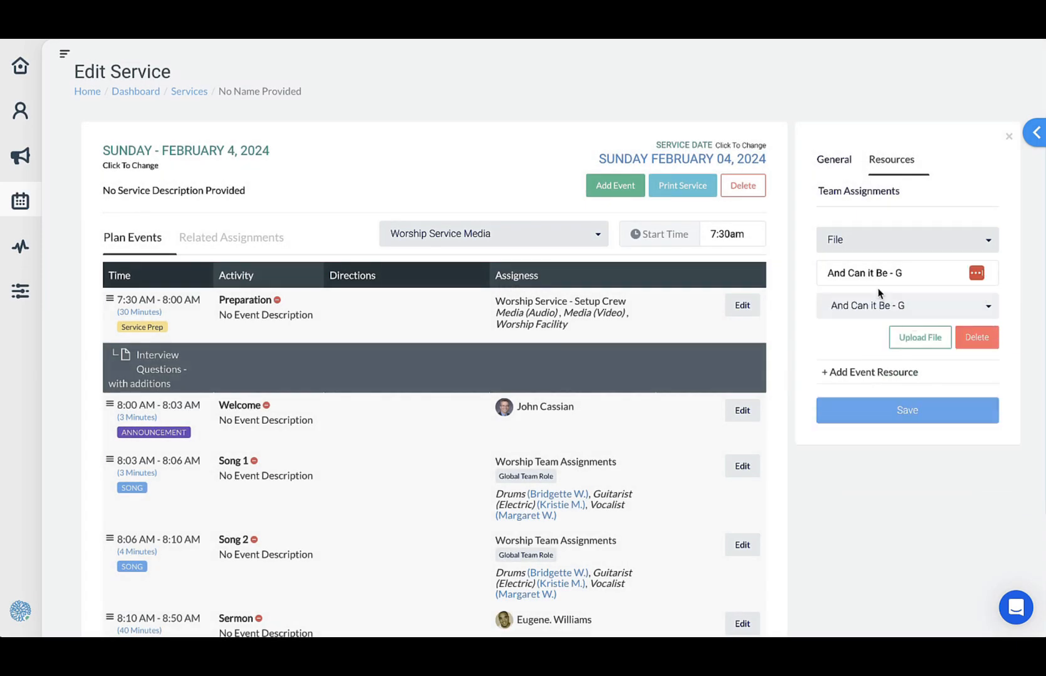
left_click(883, 404)
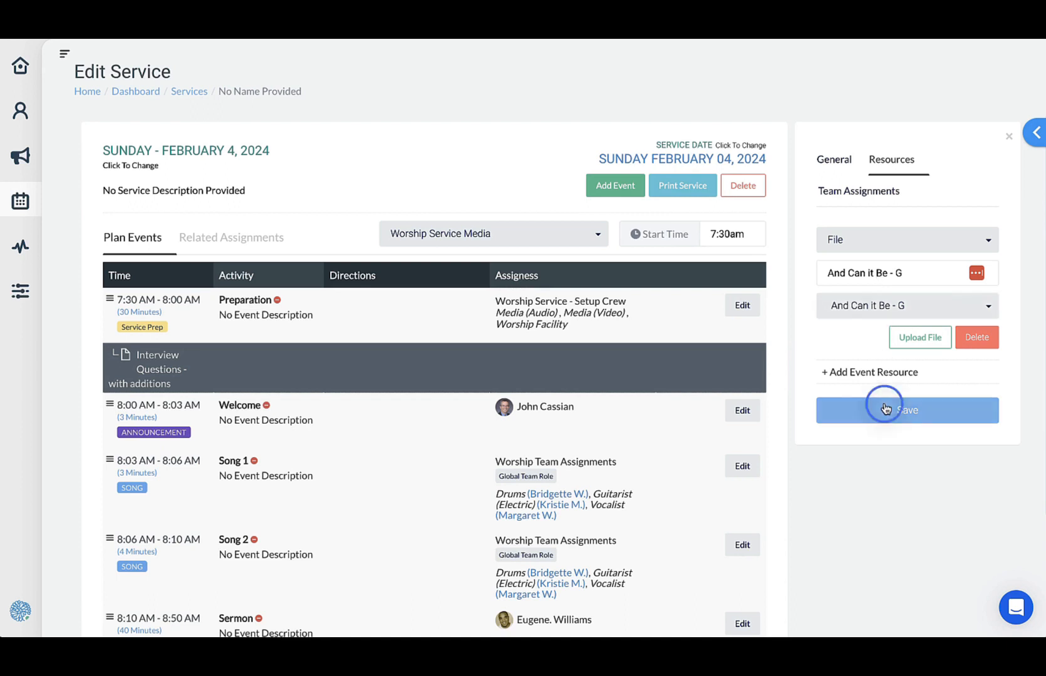
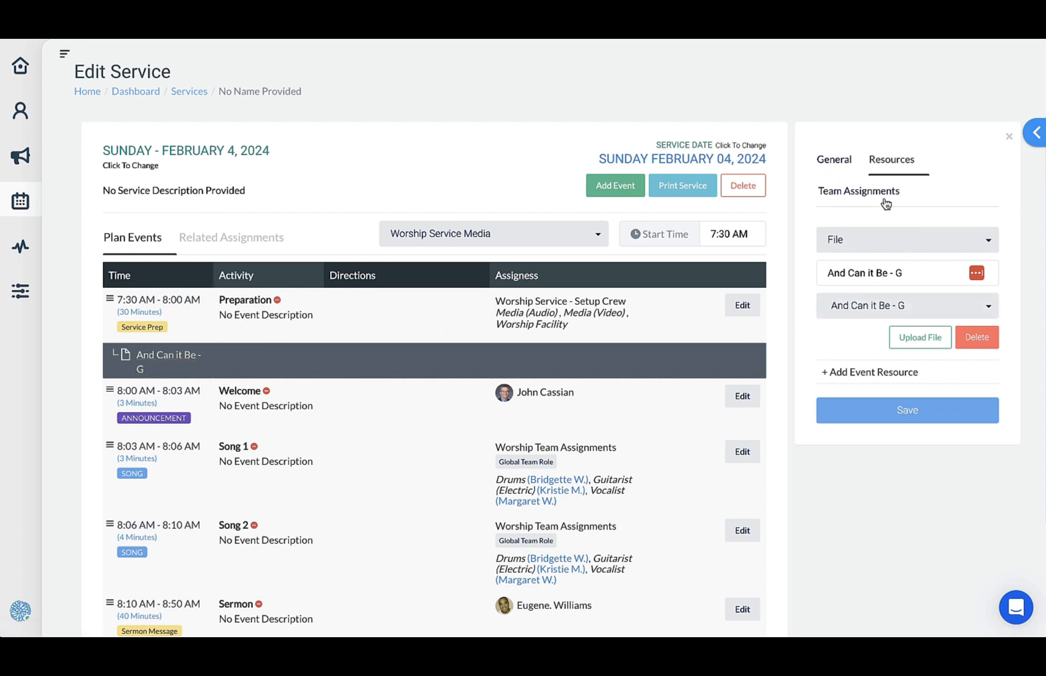
Replace the Preparation event's file resource with a note named Video Prep Notes reading "Ensure that all slides are formatted in 16:9", and save
left_click(978, 338)
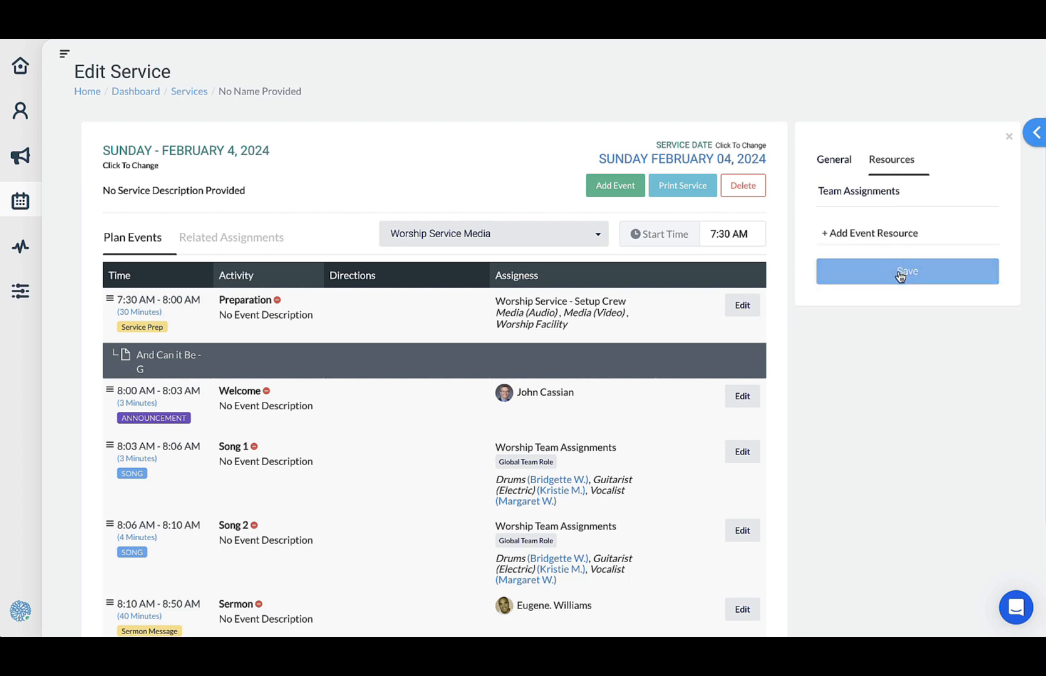
left_click(899, 274)
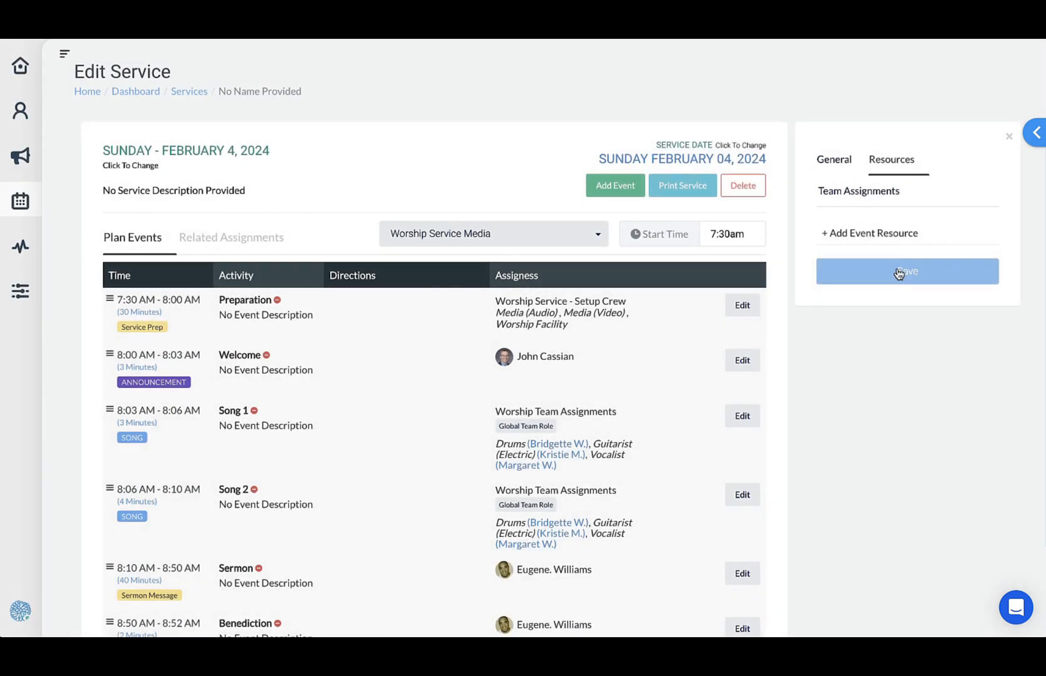
left_click(855, 233)
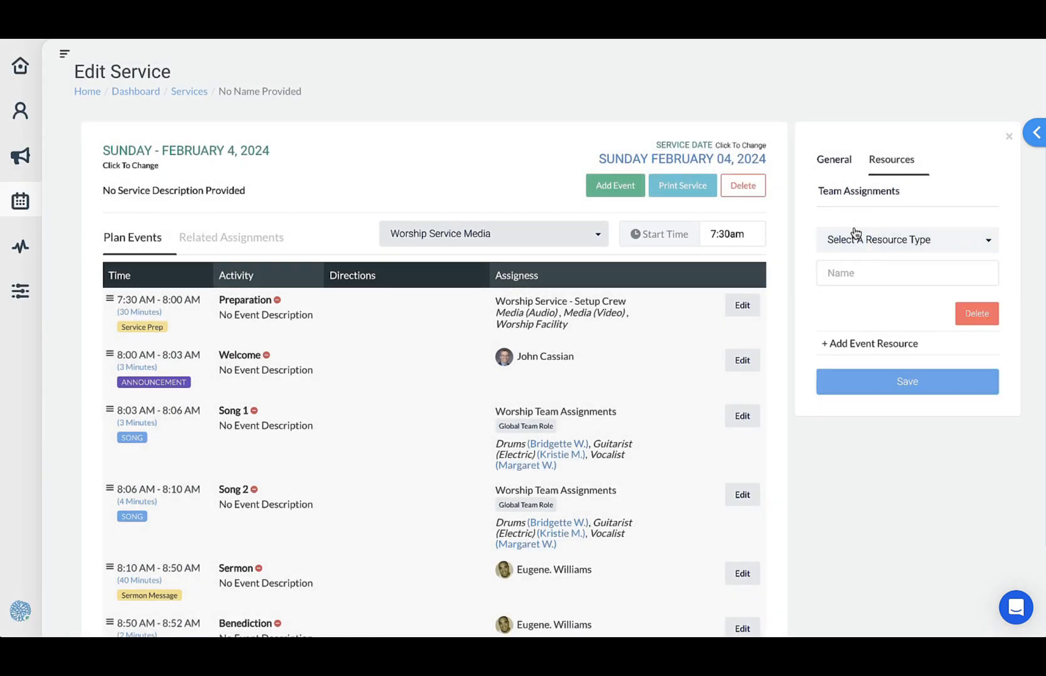
left_click(881, 245)
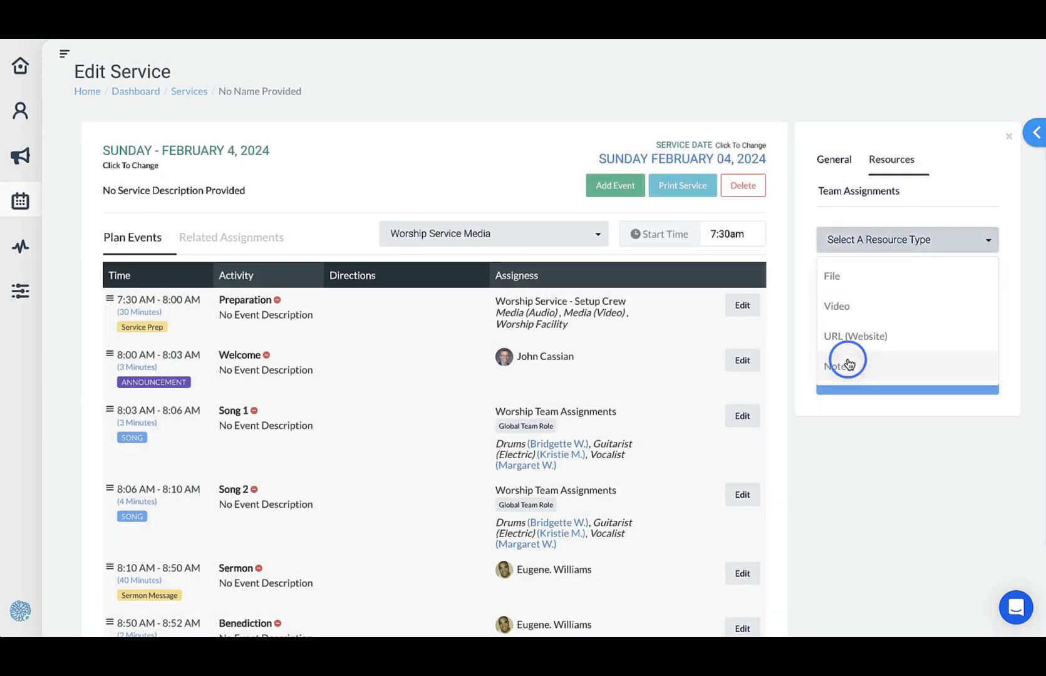
left_click(846, 364)
left_click(867, 274)
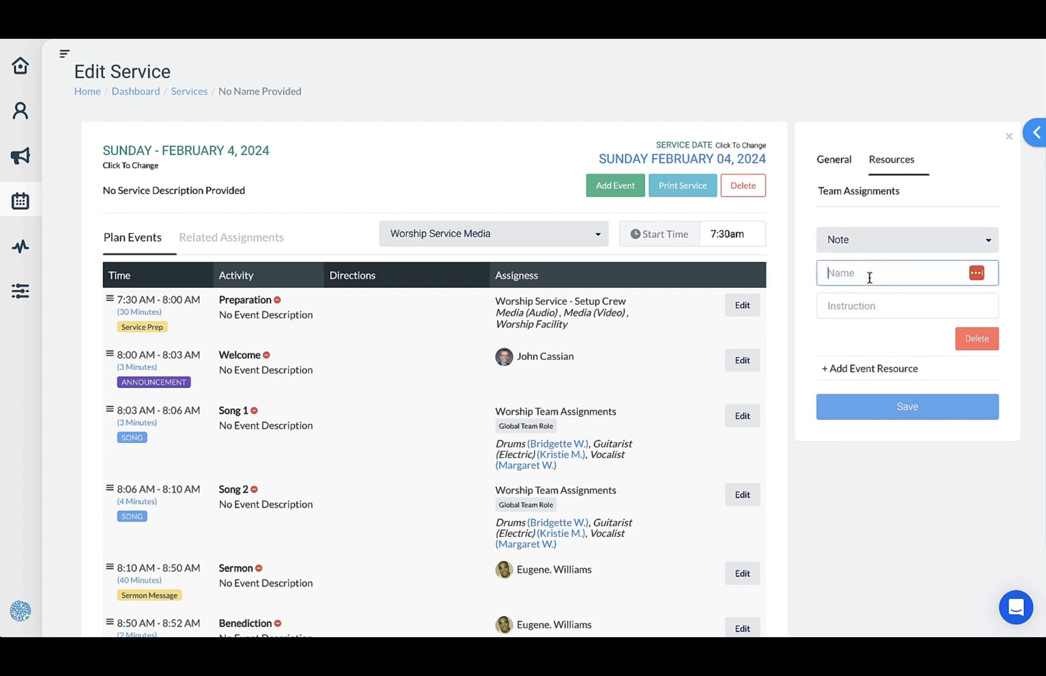
type("Video Prep Notes")
key("Tab")
type("Ensure")
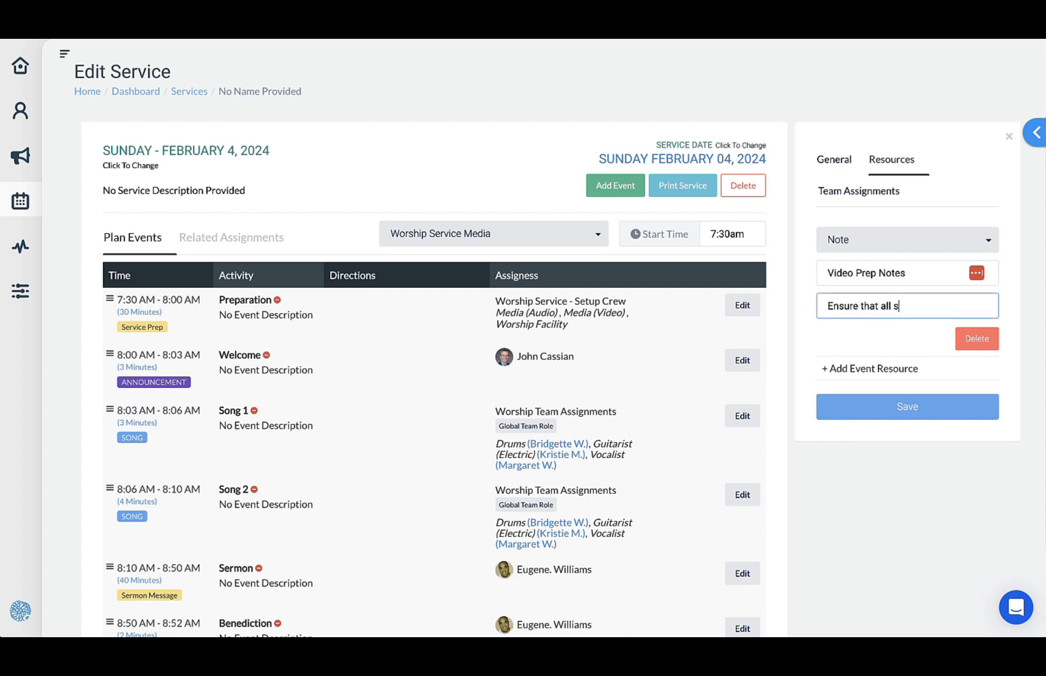
type(" that all slides are formatted in ")
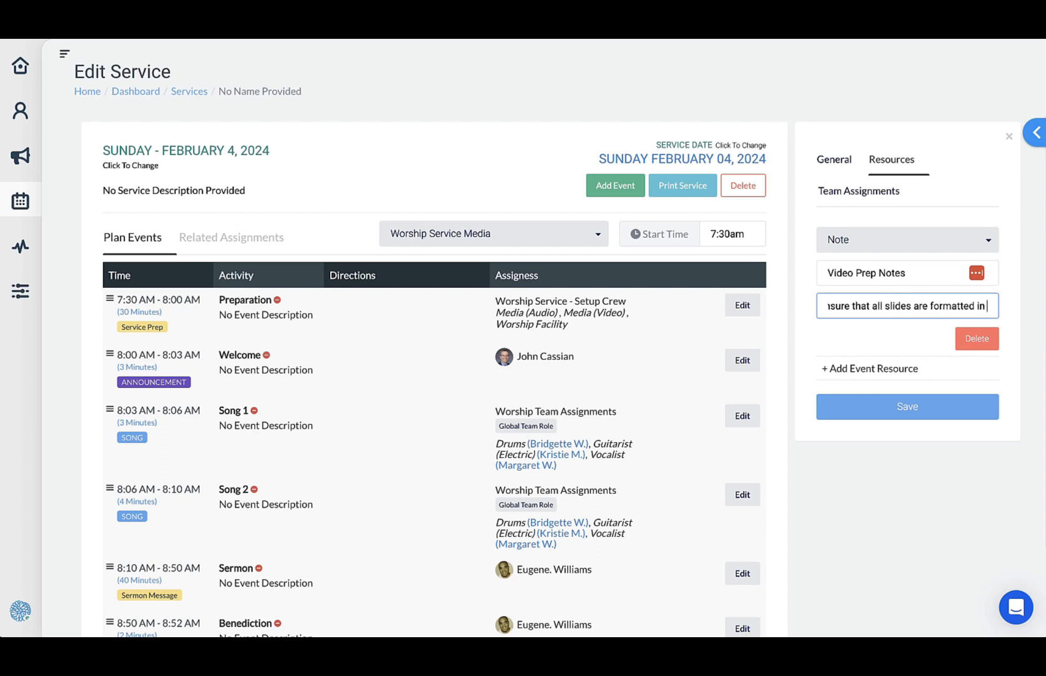
type("1")
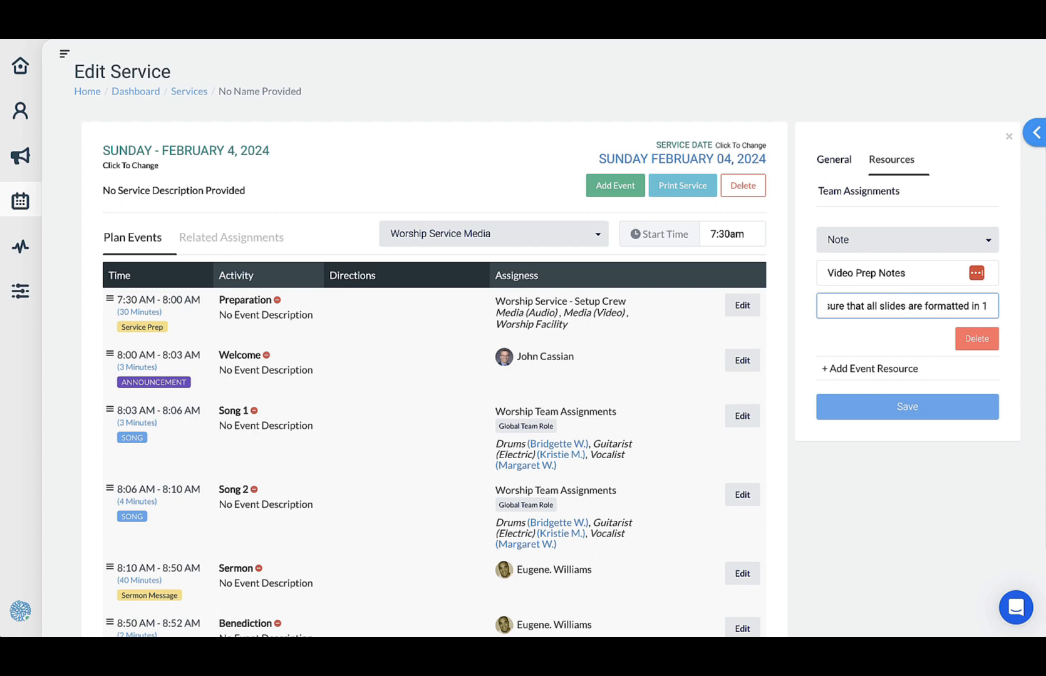
type("6:9")
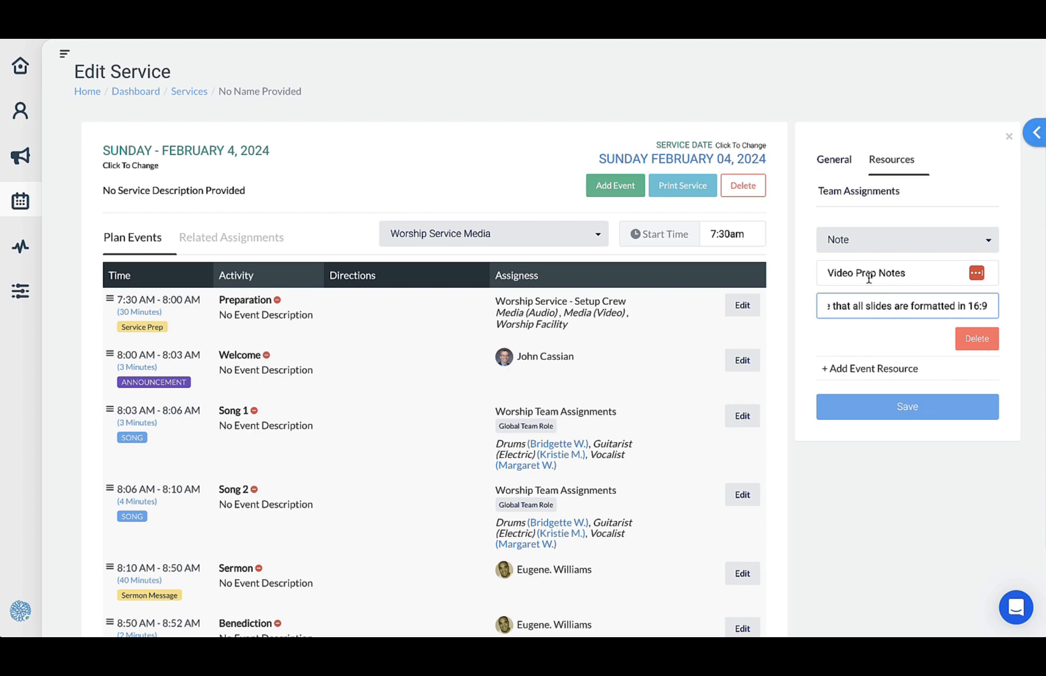
left_click(871, 399)
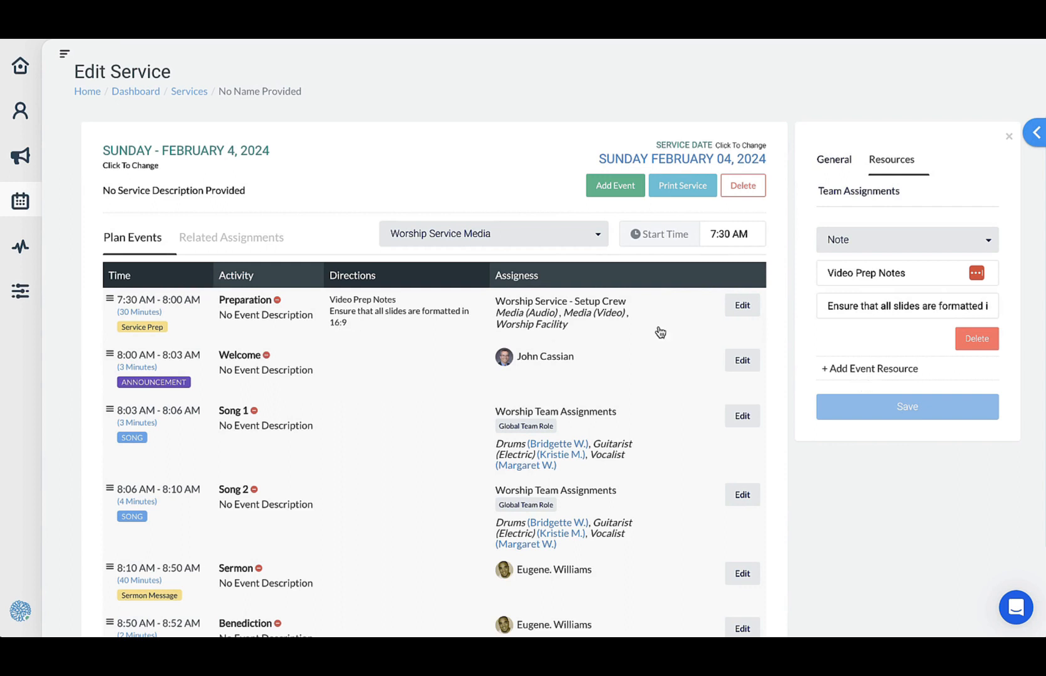
Add a second note named Audio Prep to the Preparation event with the instruction "Check all batteries in wireless mics" and save
left_click(846, 370)
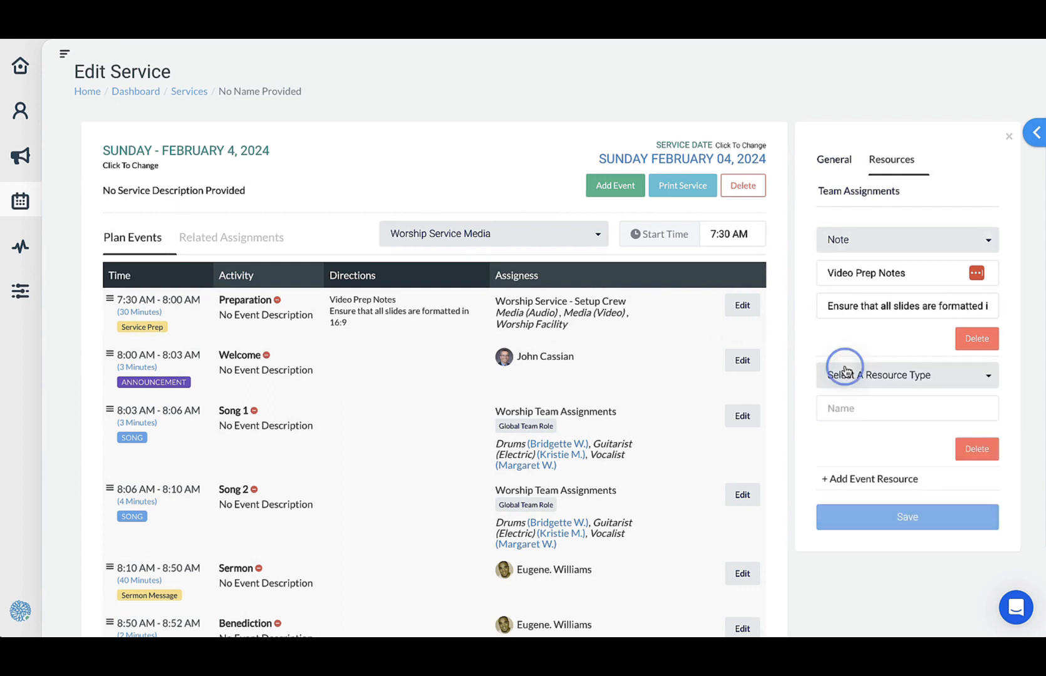
left_click(851, 376)
left_click(849, 503)
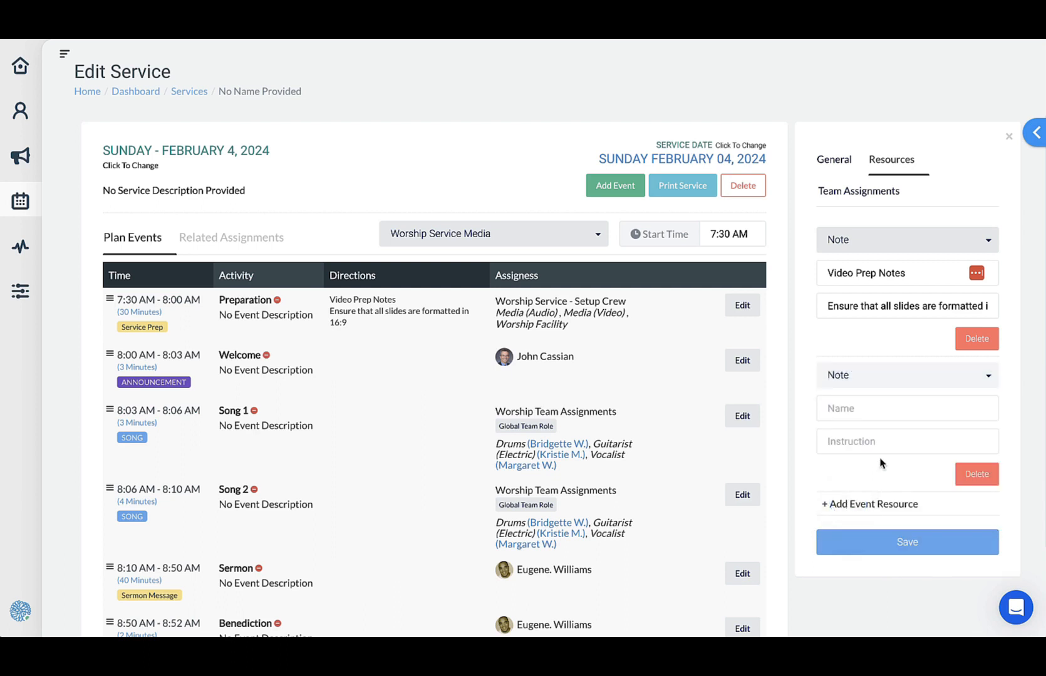
left_click(888, 411)
type("Audio")
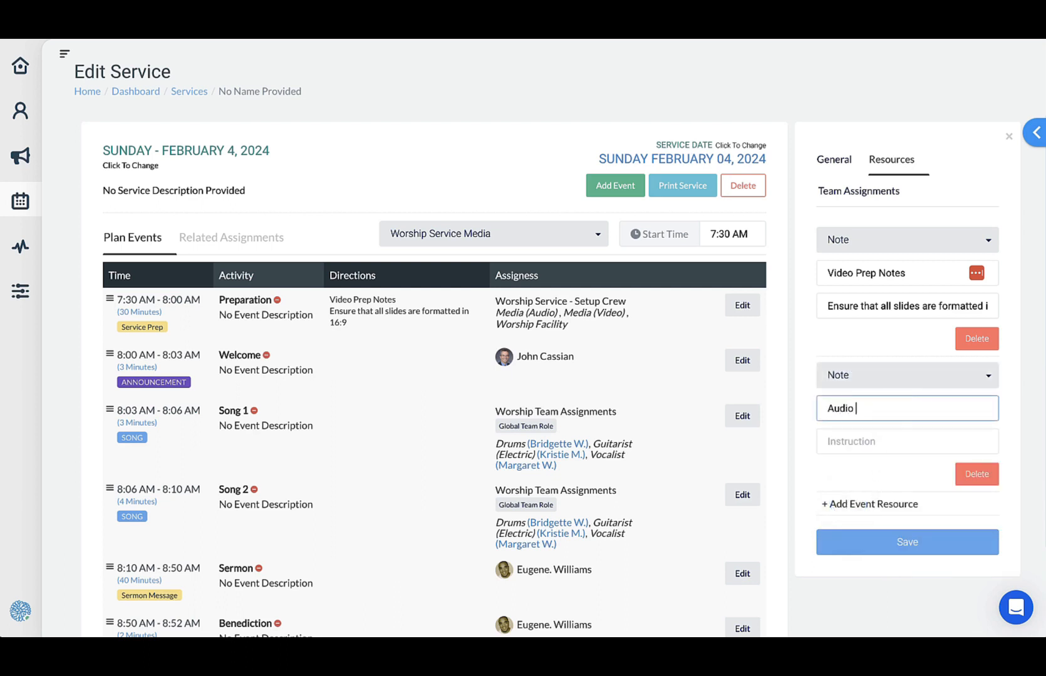
type(" Prep")
key("Tab")
type("Ch")
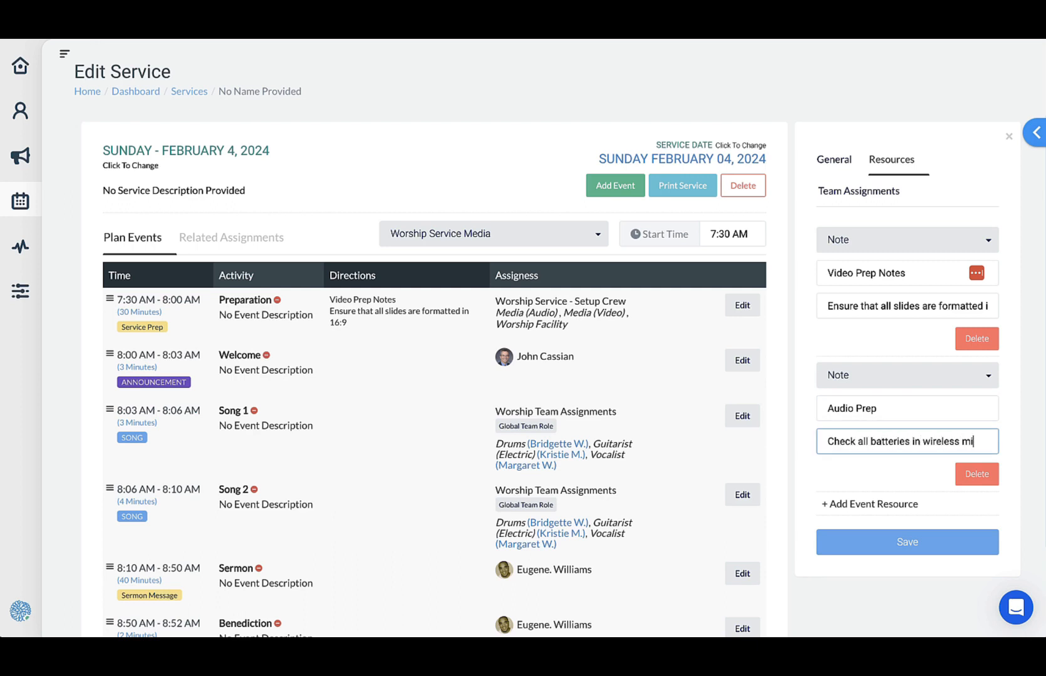
type("s")
left_click(868, 533)
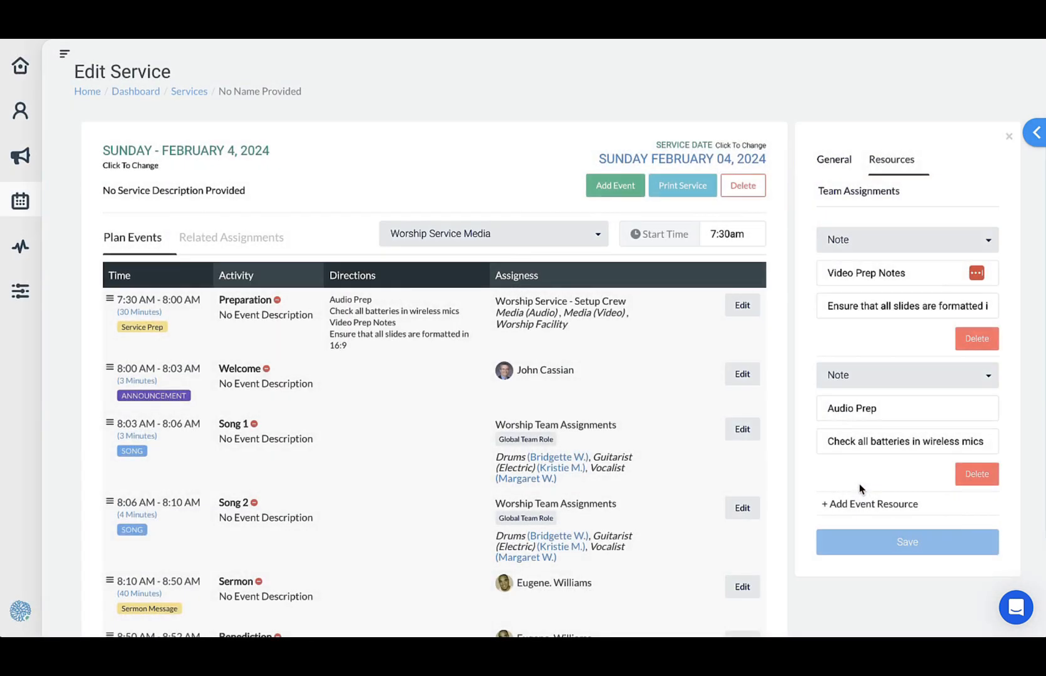
Attach the And Can it Be - G file from the media binder to the Song 1 event as a resource and save
scroll(420, 407, "down", 1)
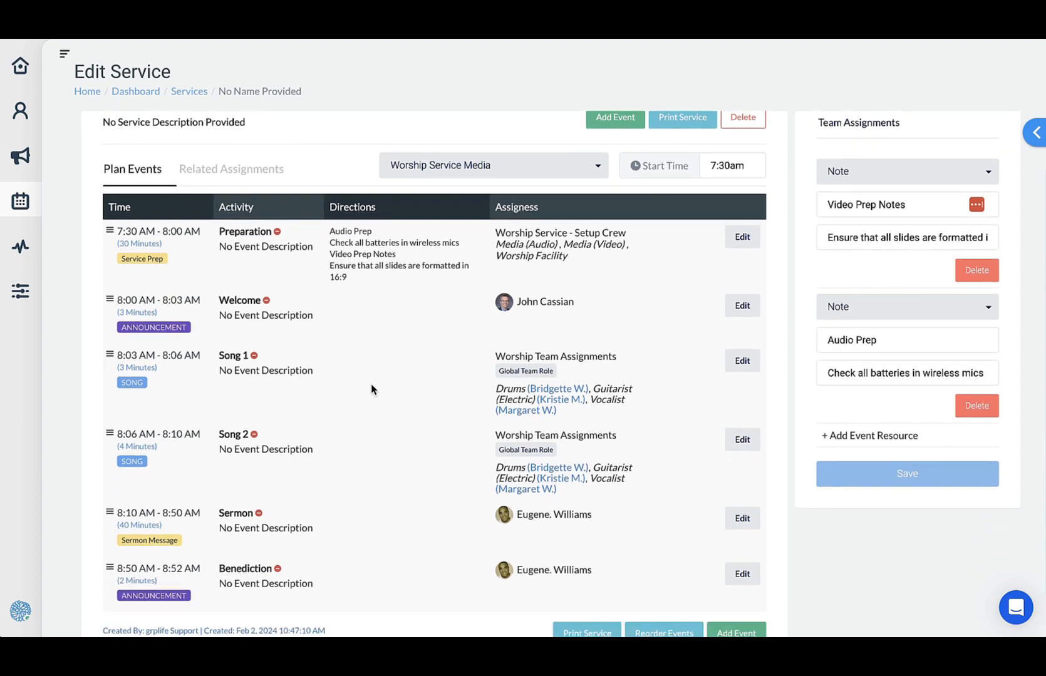
left_click(744, 361)
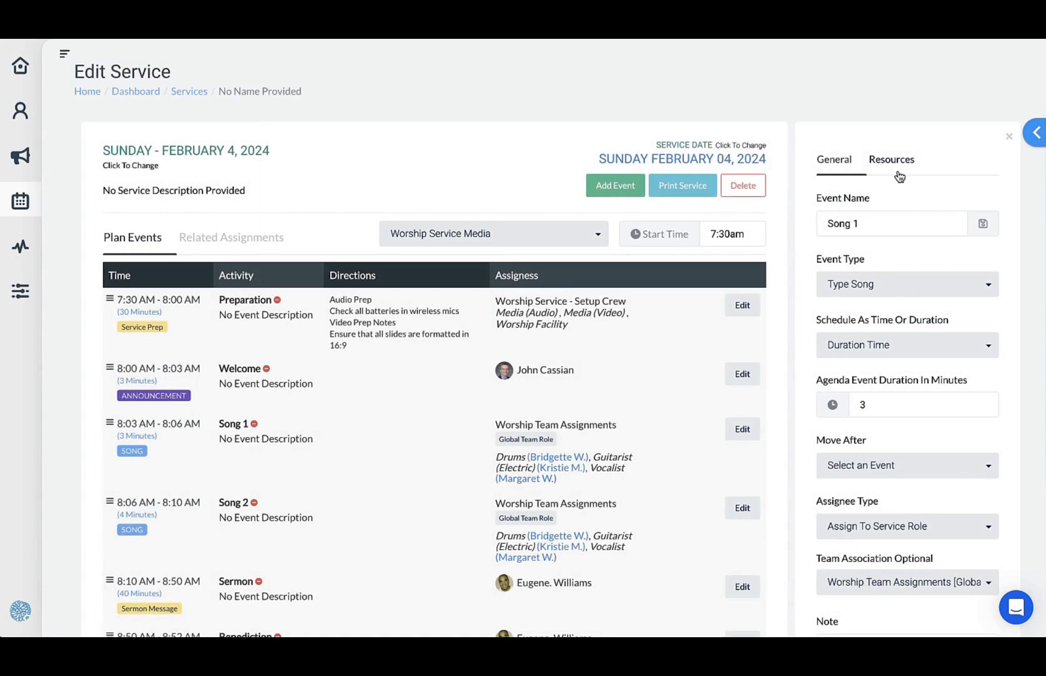
left_click(891, 164)
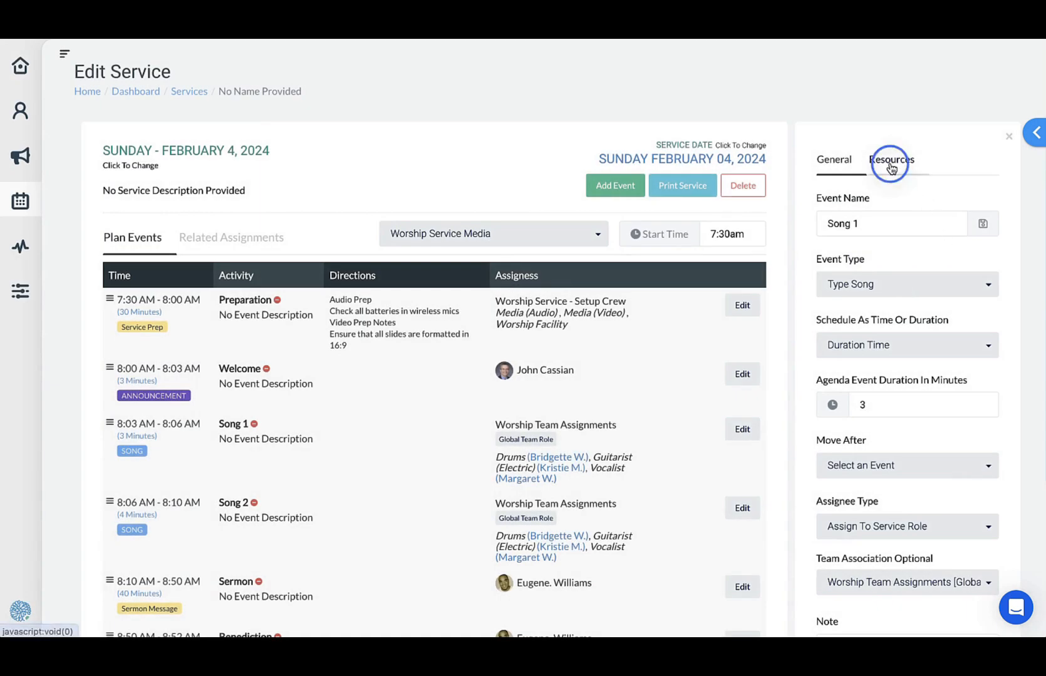
left_click(877, 206)
left_click(879, 211)
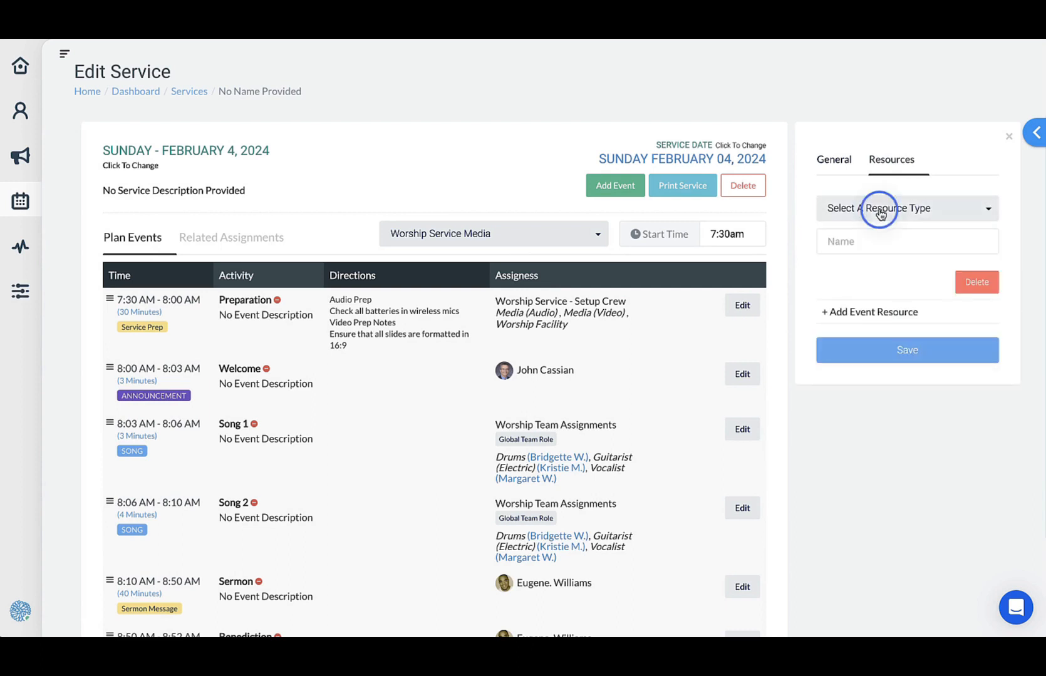
scroll(868, 278, "down", 1)
left_click(850, 200)
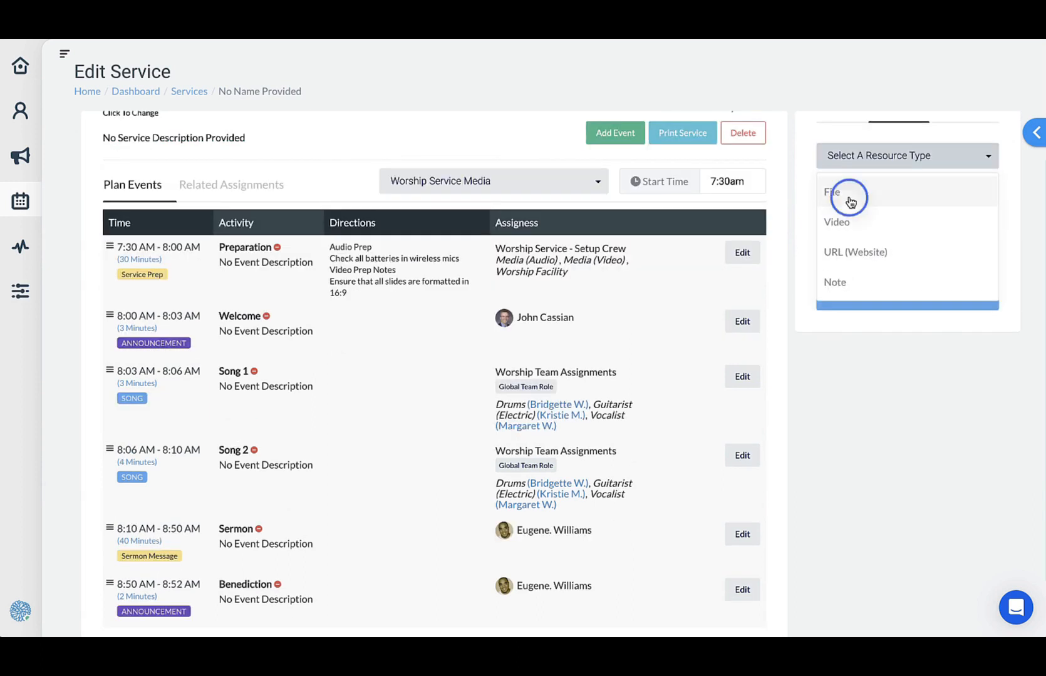
left_click(910, 224)
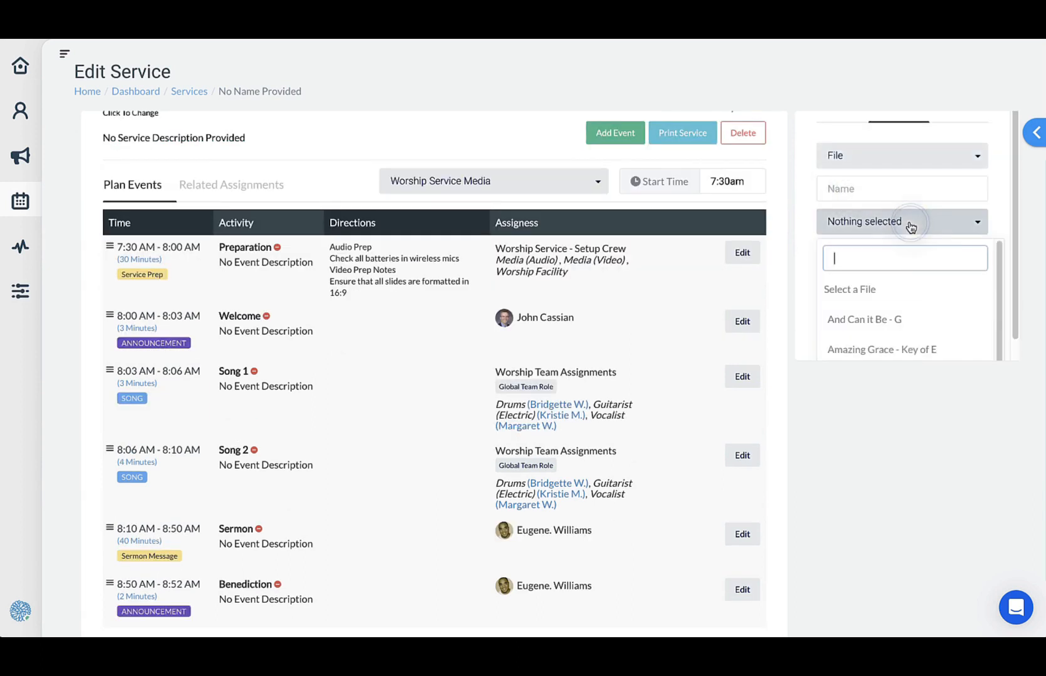
left_click(885, 306)
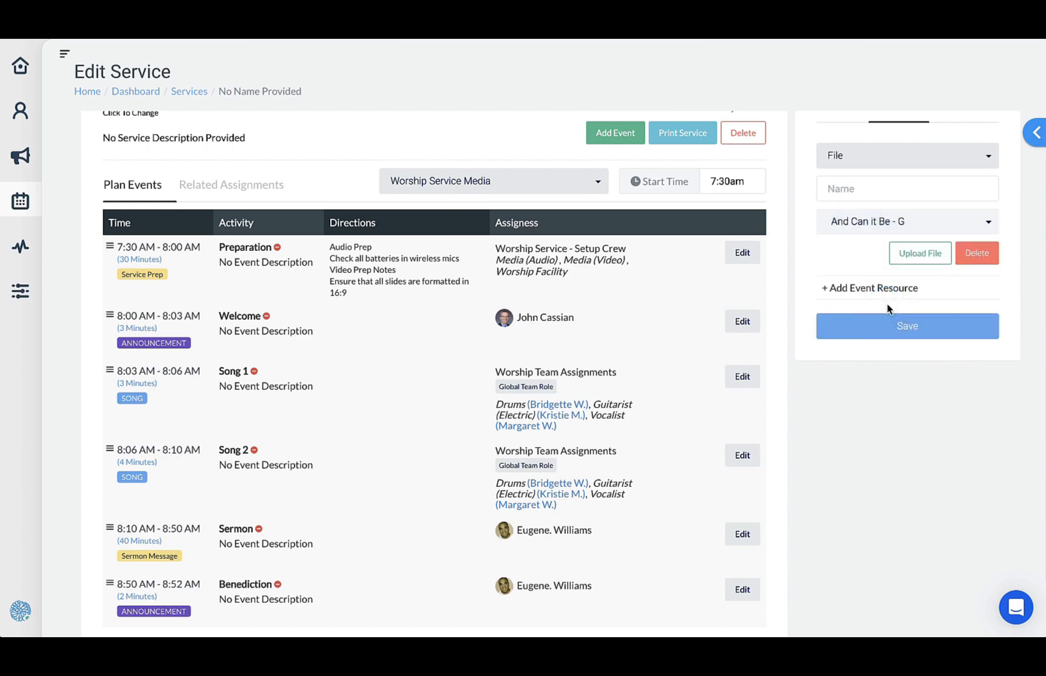
left_click(906, 372)
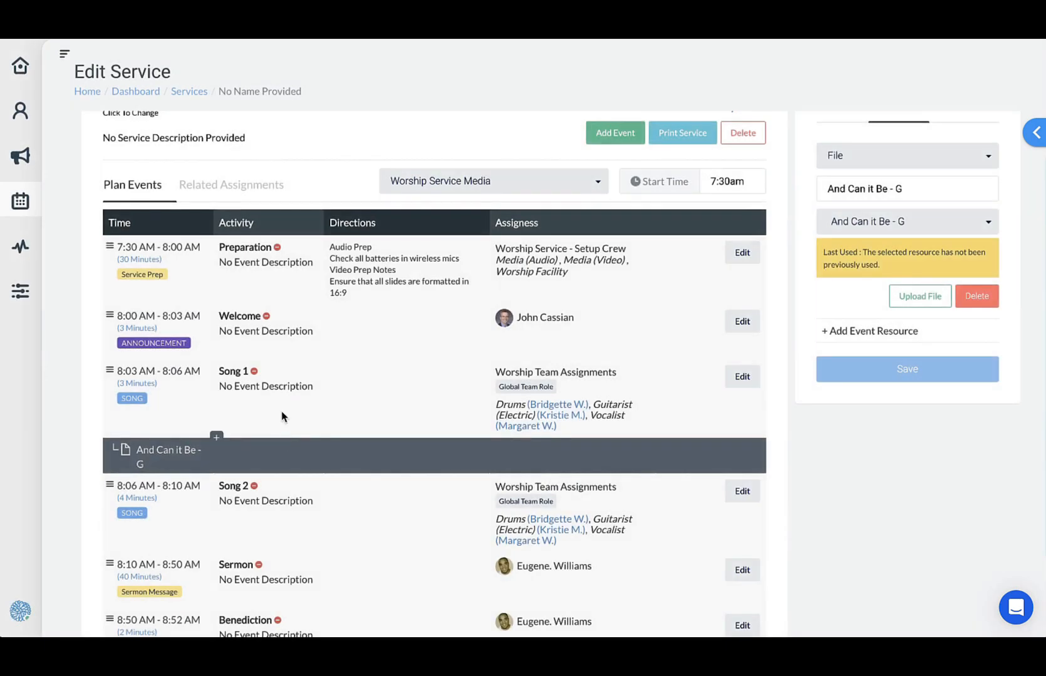
left_click(214, 438)
left_click(264, 470)
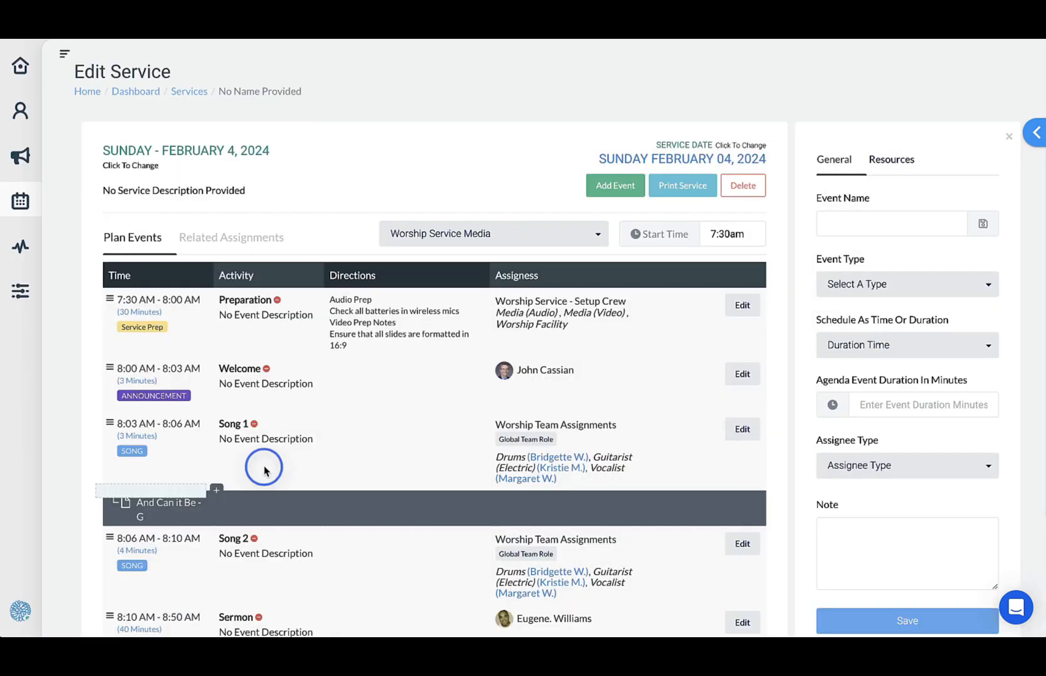
left_click(1009, 137)
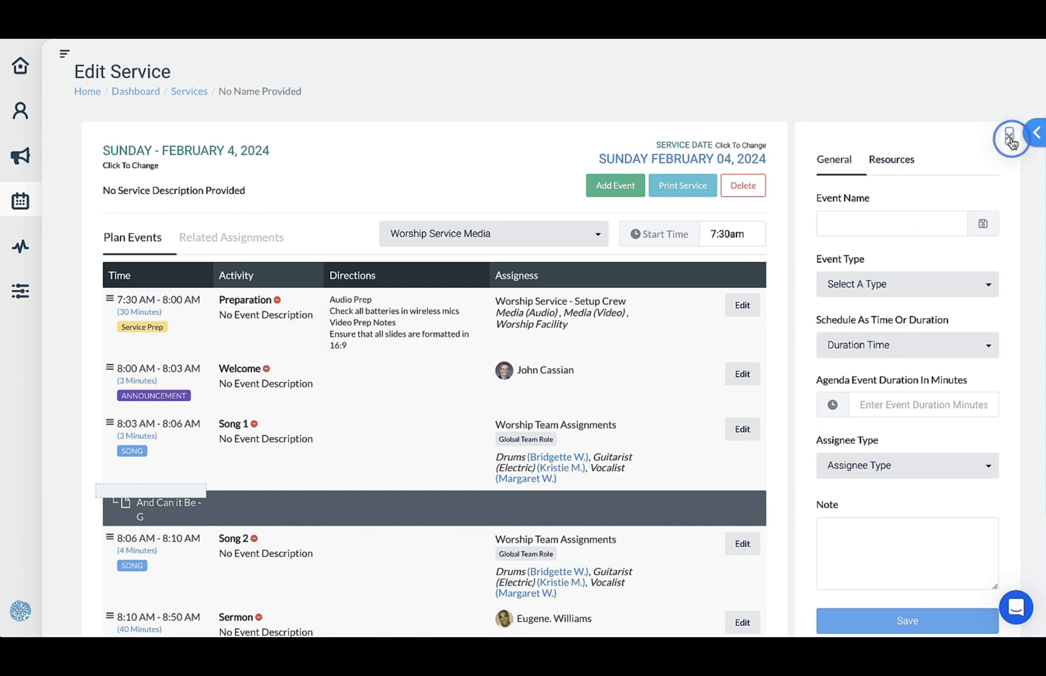
Print the service to a PDF and open the downloaded file to review the Preparation notes and team assignments
scroll(401, 439, "down", 1)
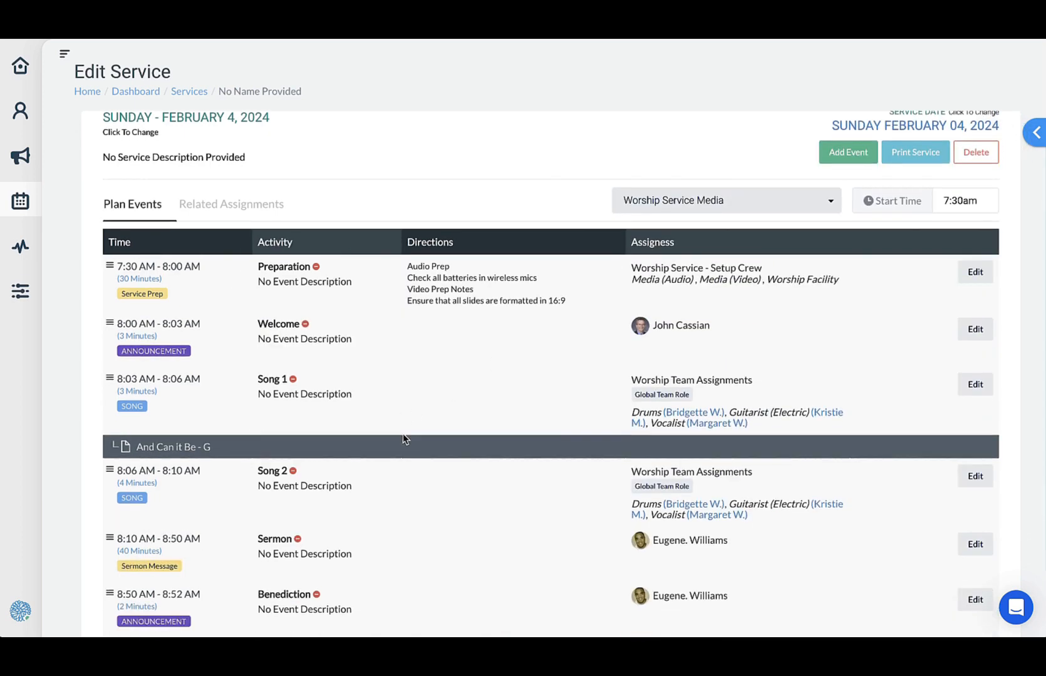
scroll(402, 438, "down", 2)
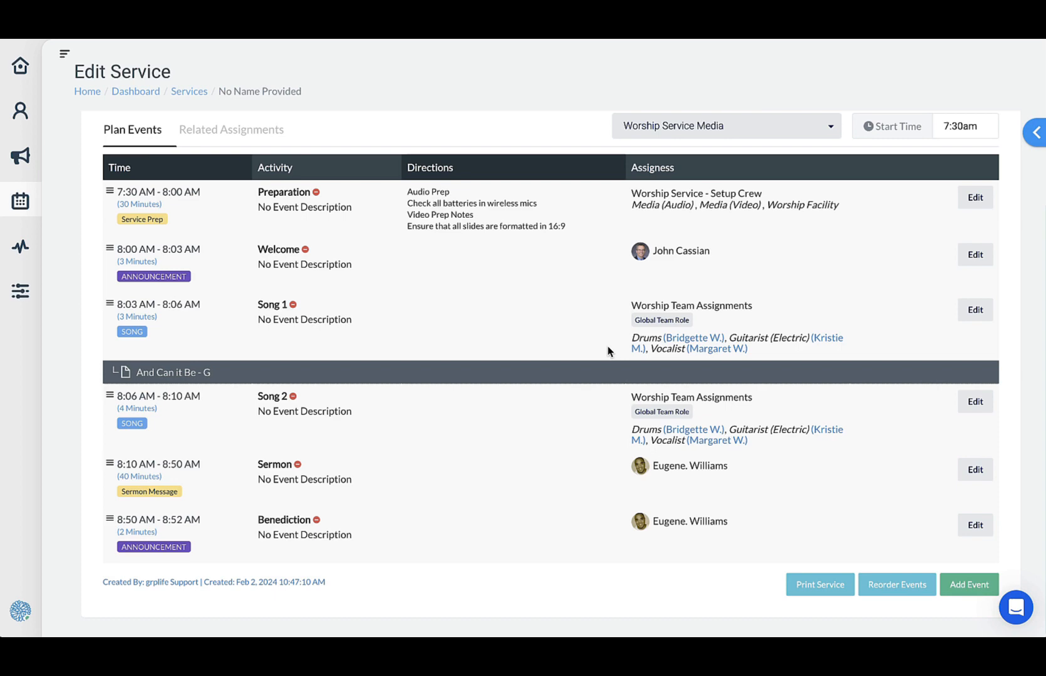
scroll(630, 297, "up", 2)
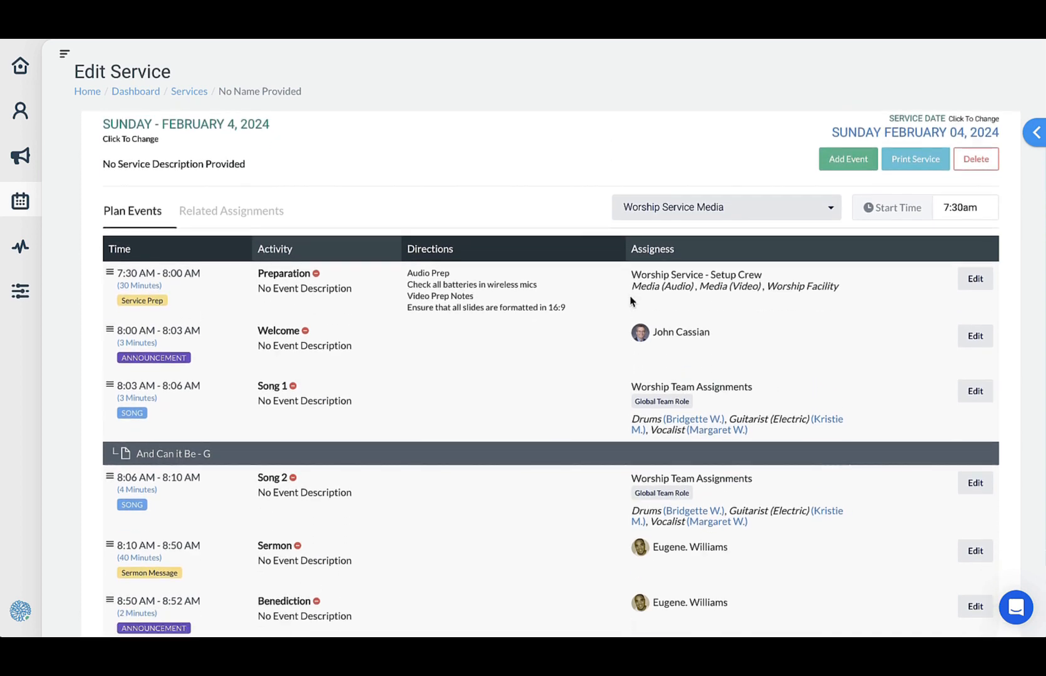
scroll(630, 301, "down", 2)
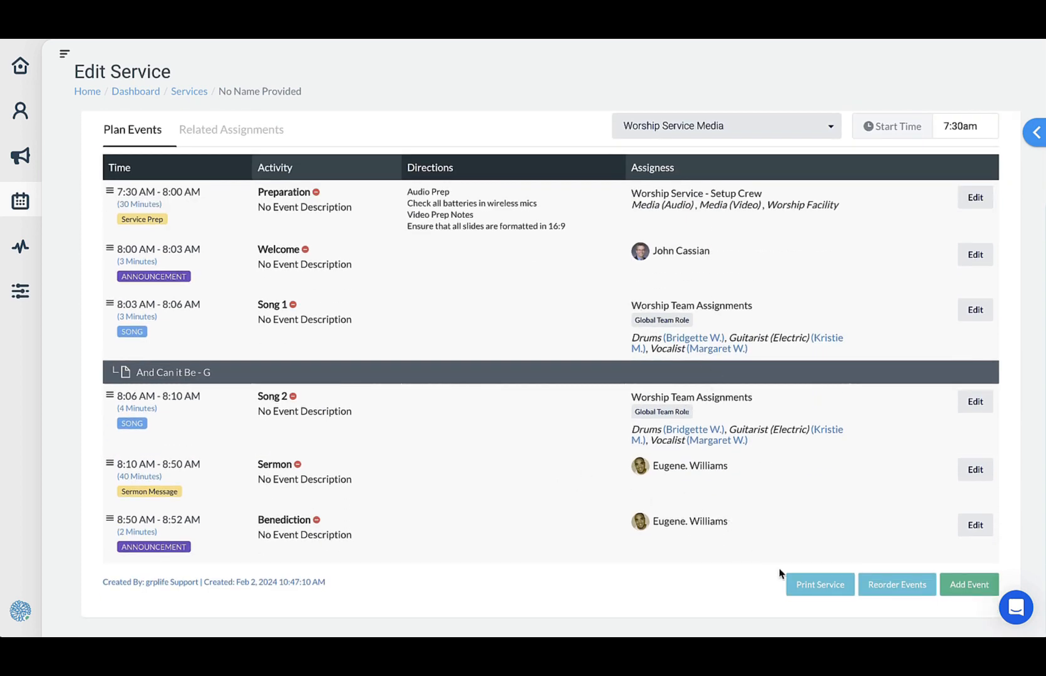
left_click(815, 589)
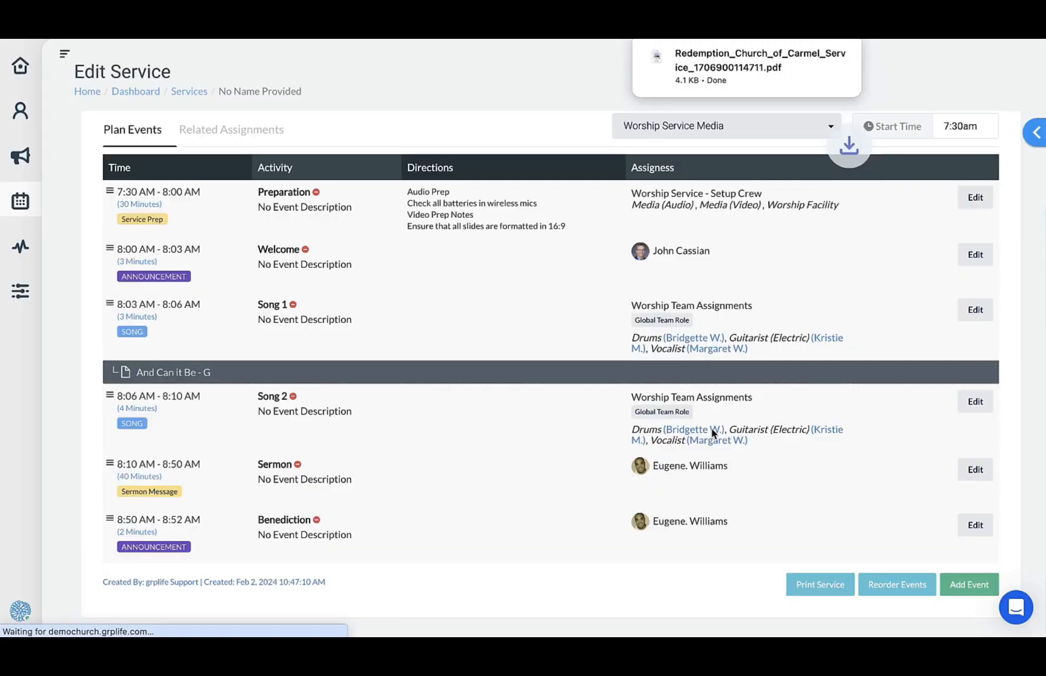
left_click(737, 65)
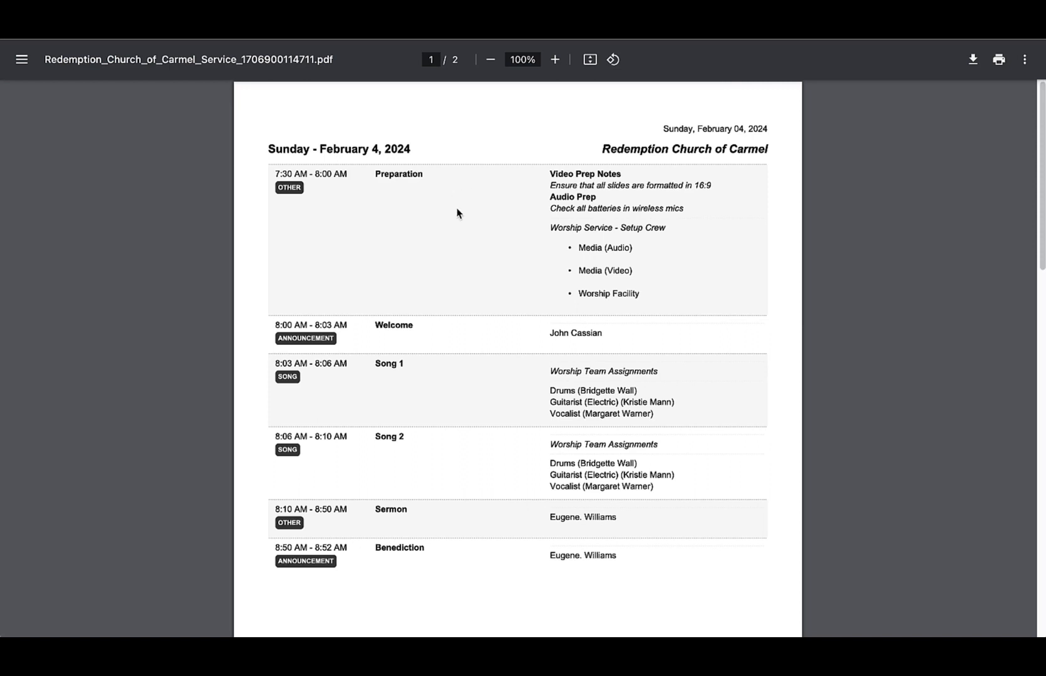
left_click_drag(560, 185, 579, 205)
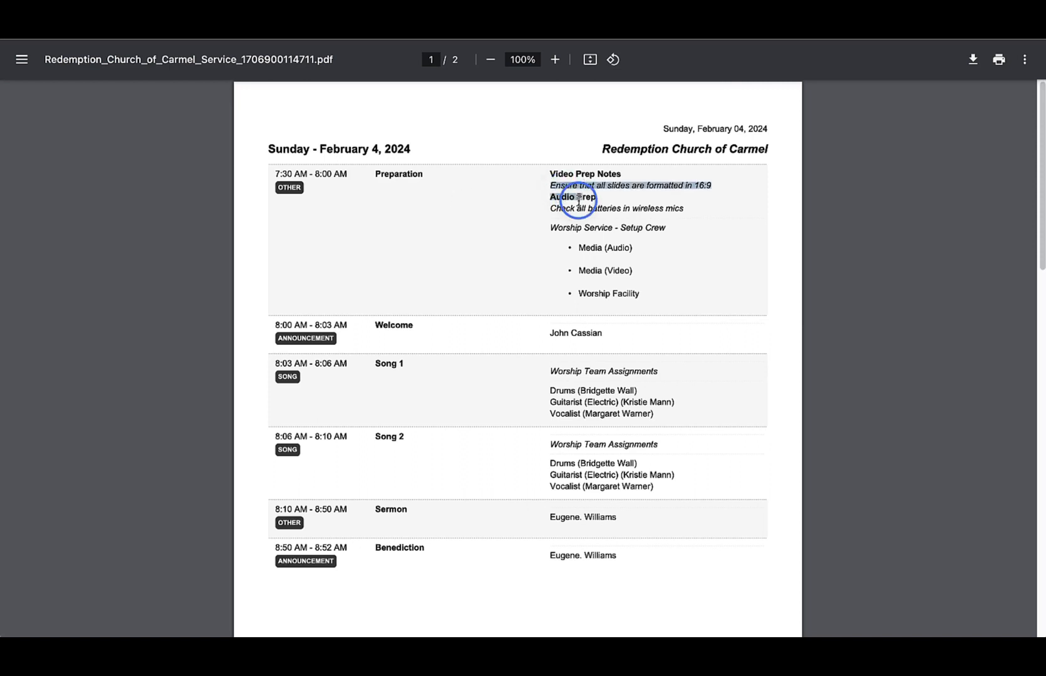
left_click(651, 210)
scroll(624, 258, "down", 2)
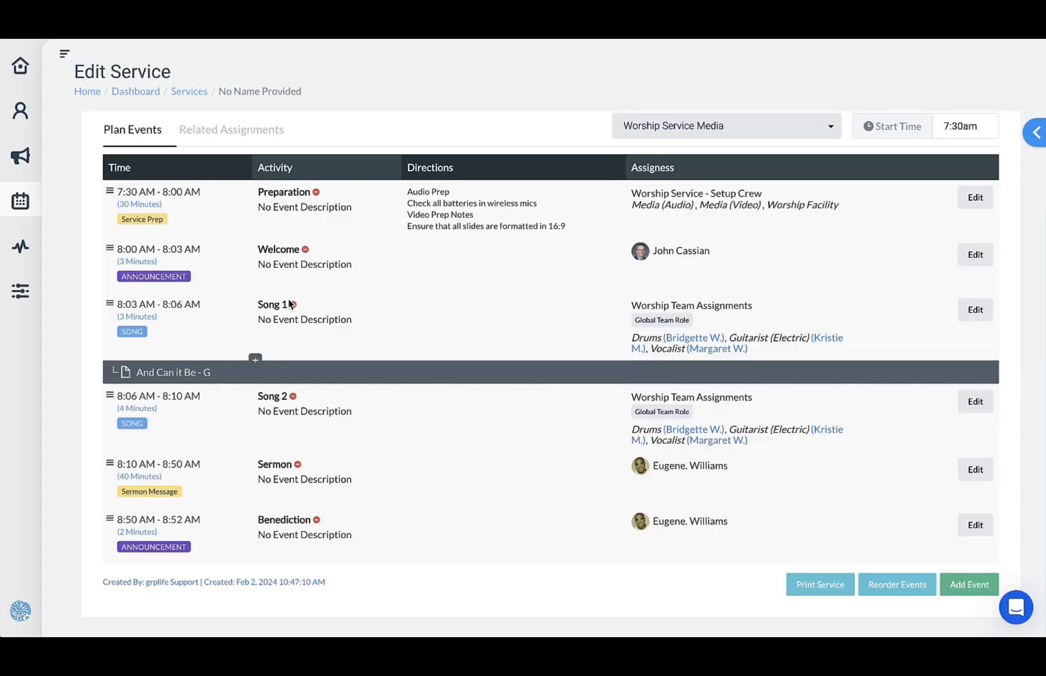
Rename the Song 1 event as And Can it Be (G) and save the name
left_click(273, 313)
left_click(975, 310)
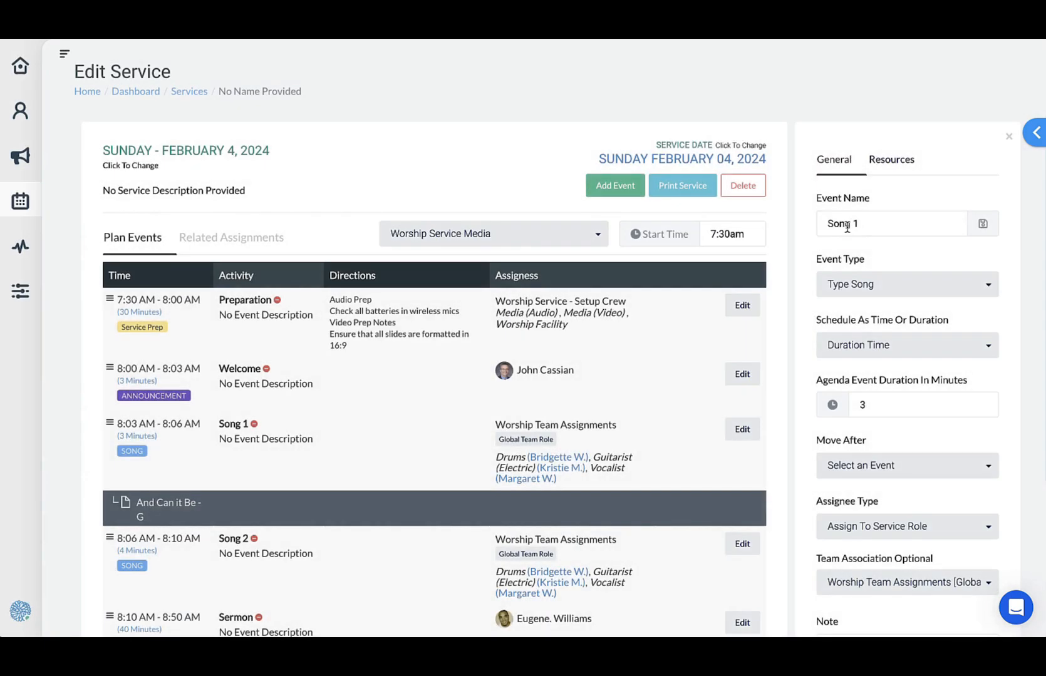
left_click(849, 227)
triple_click(850, 228)
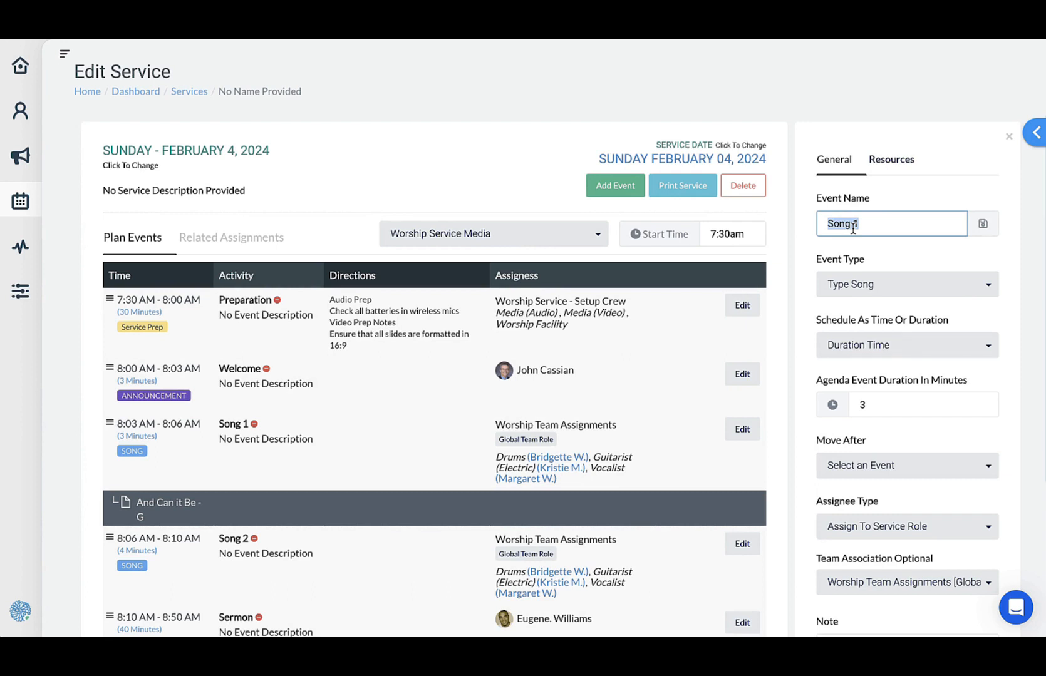
type("And c")
key("BackSpace")
type("Can it Be (G")
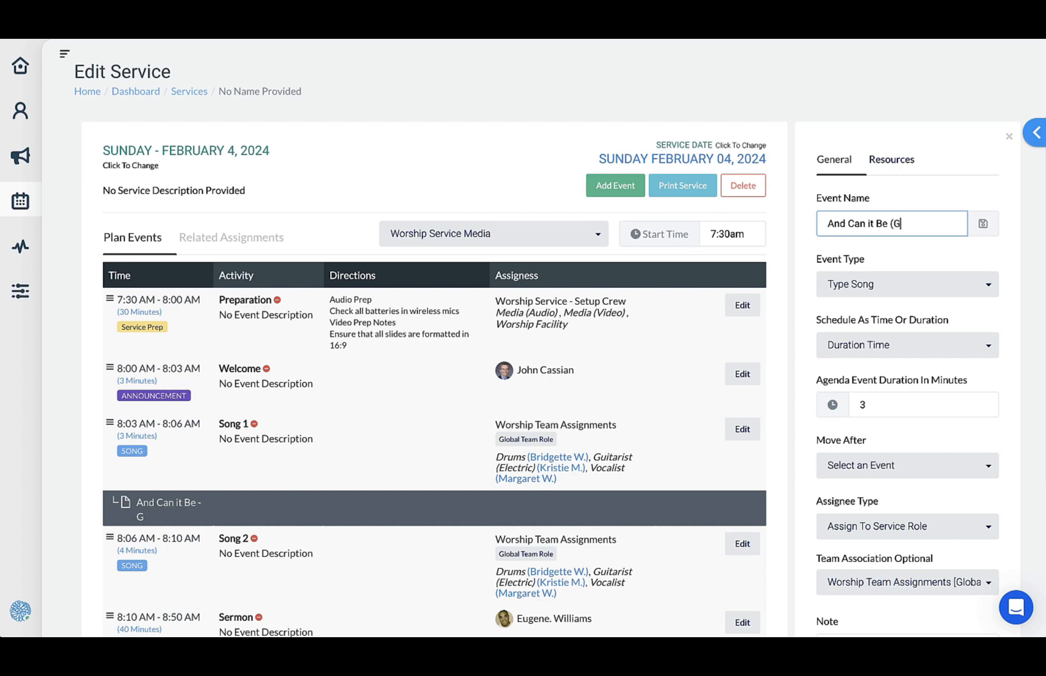
left_click(1011, 212)
left_click(982, 224)
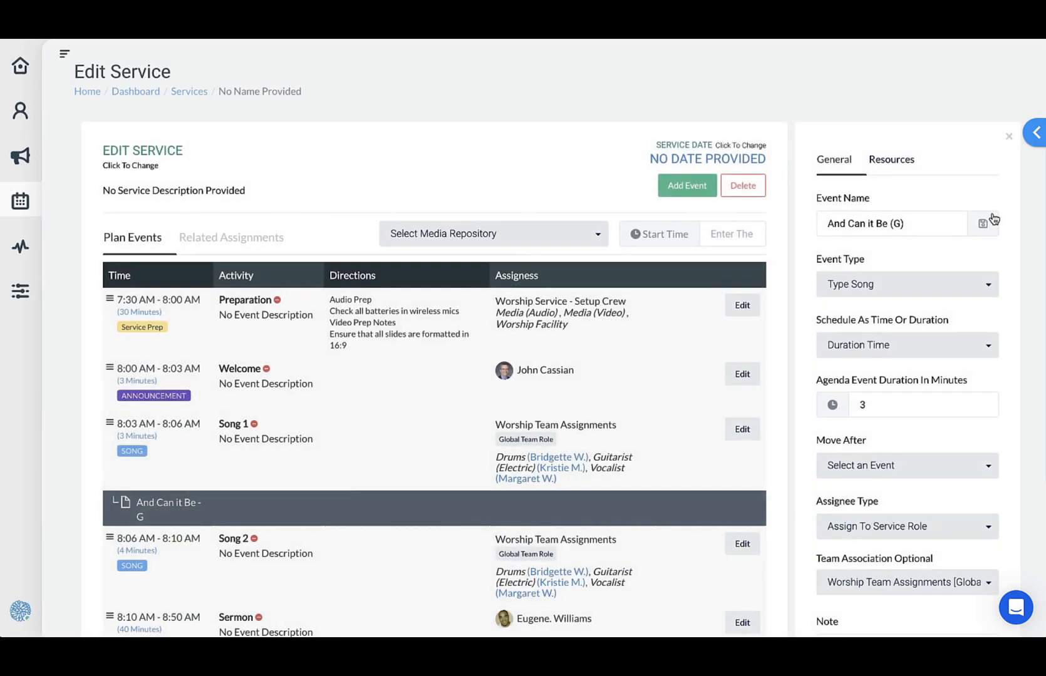
Add an event resource of type File to the Song 2 event
scroll(658, 407, "down", 1)
scroll(657, 406, "down", 2)
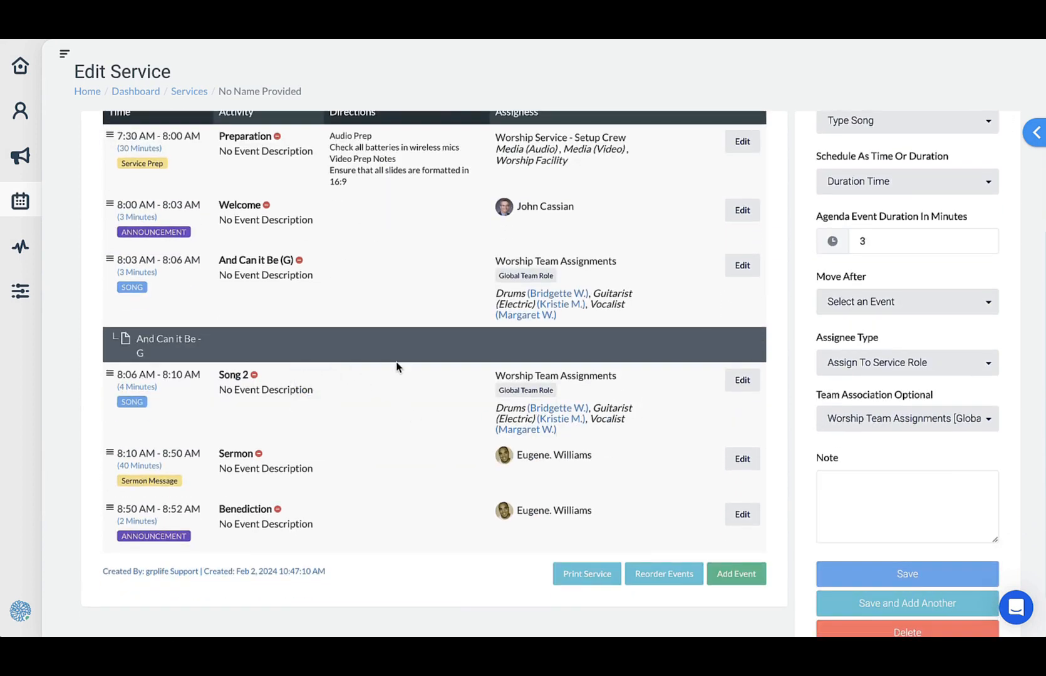
left_click(740, 380)
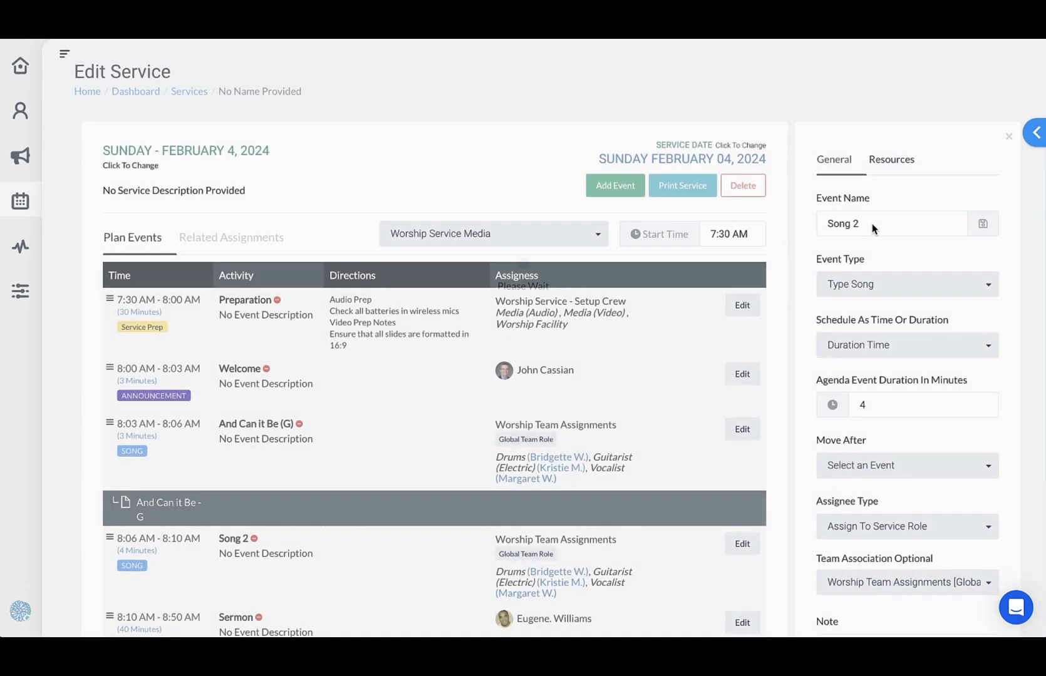
double_click(872, 224)
left_click(889, 164)
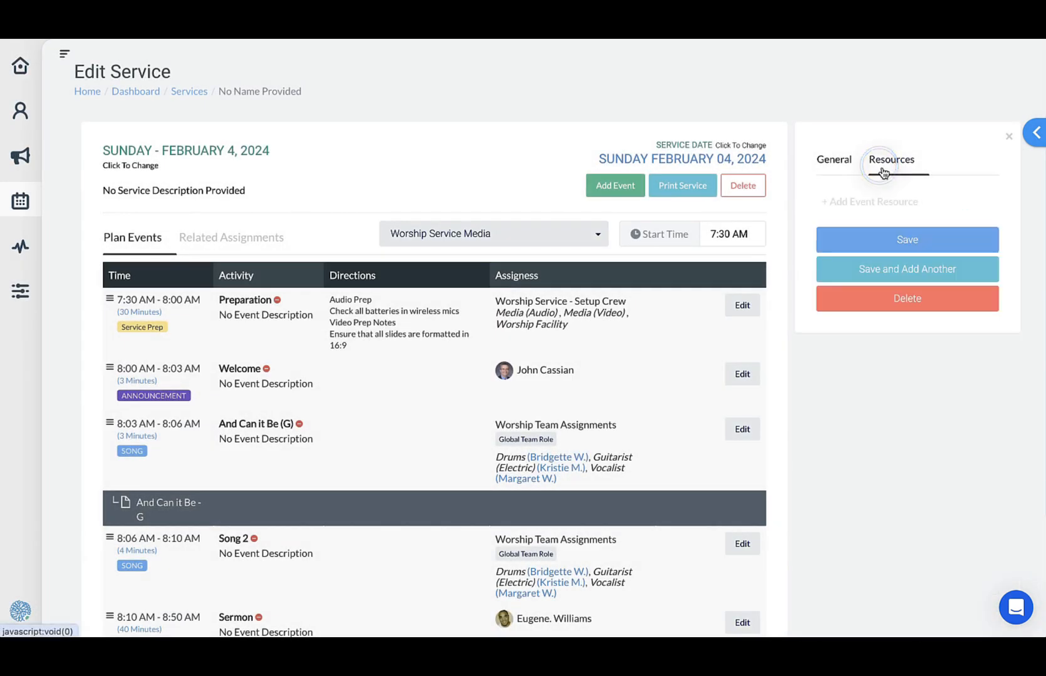
left_click(847, 206)
left_click(851, 207)
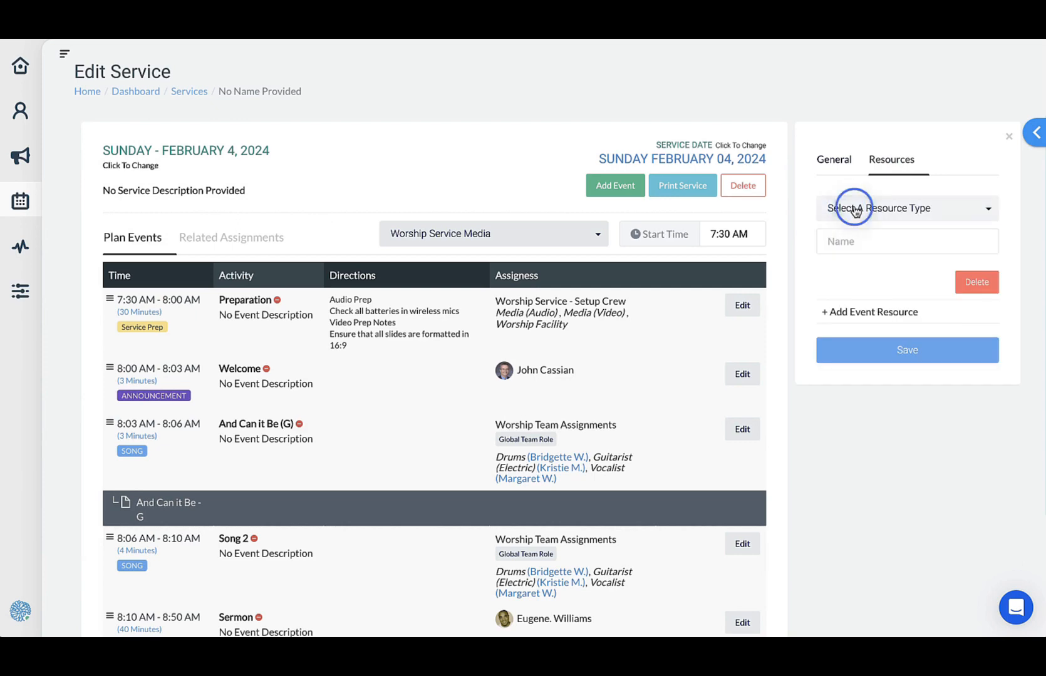
left_click(852, 245)
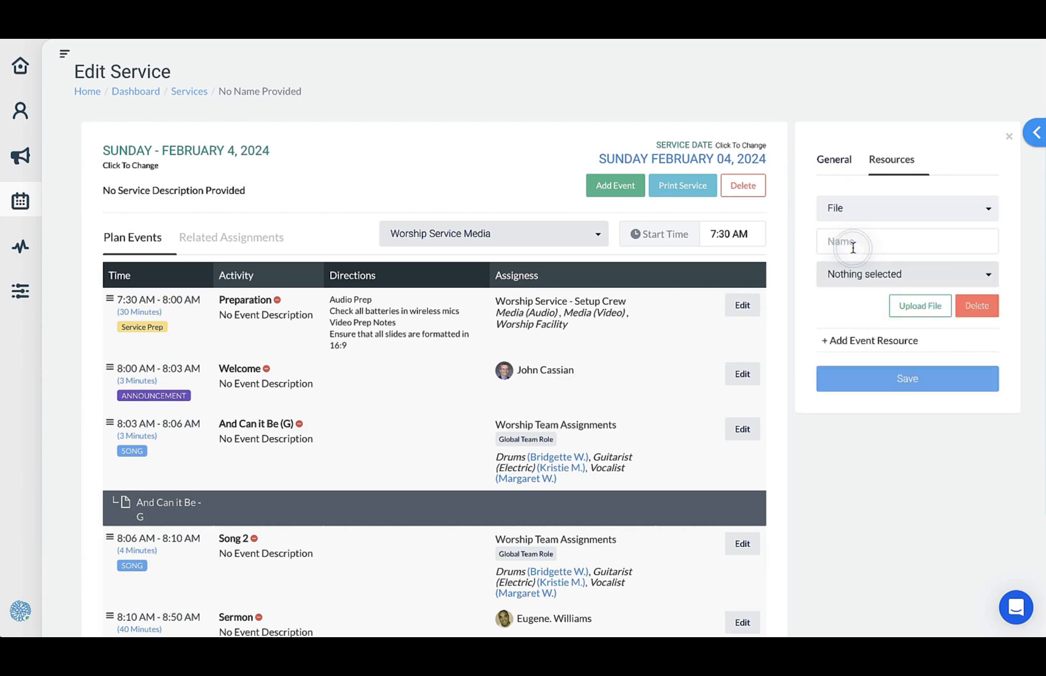
Upload I Will Trust My Saviour Jesus - C from the Music folder as Song 2's file resource and save
left_click(900, 280)
scroll(906, 380, "down", 2)
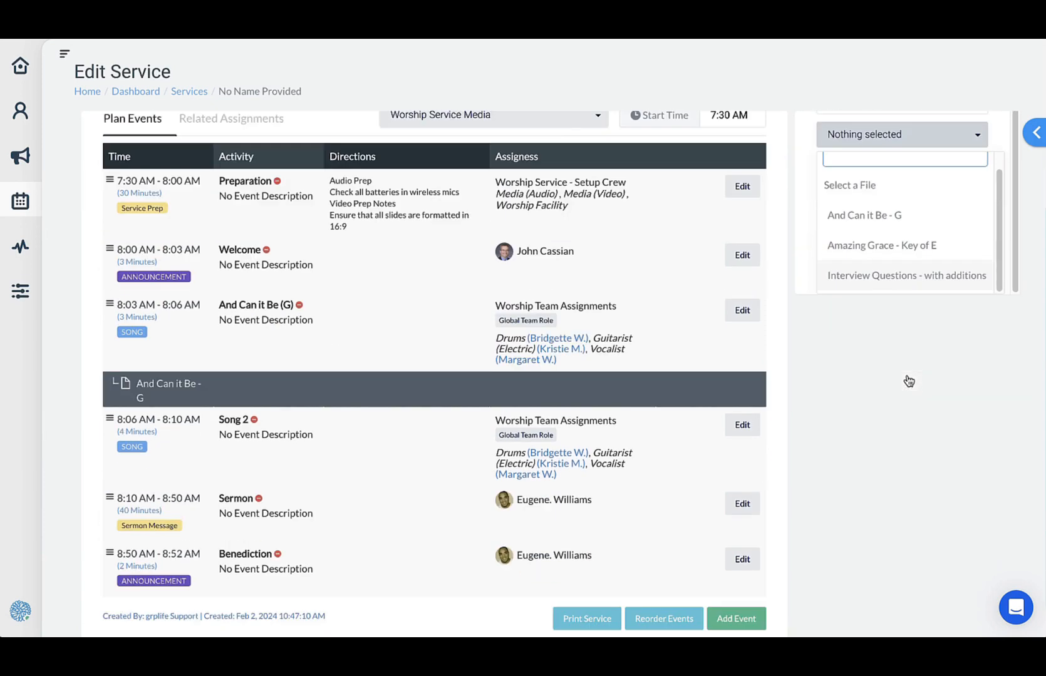
scroll(906, 380, "up", 2)
left_click(1000, 237)
left_click(929, 302)
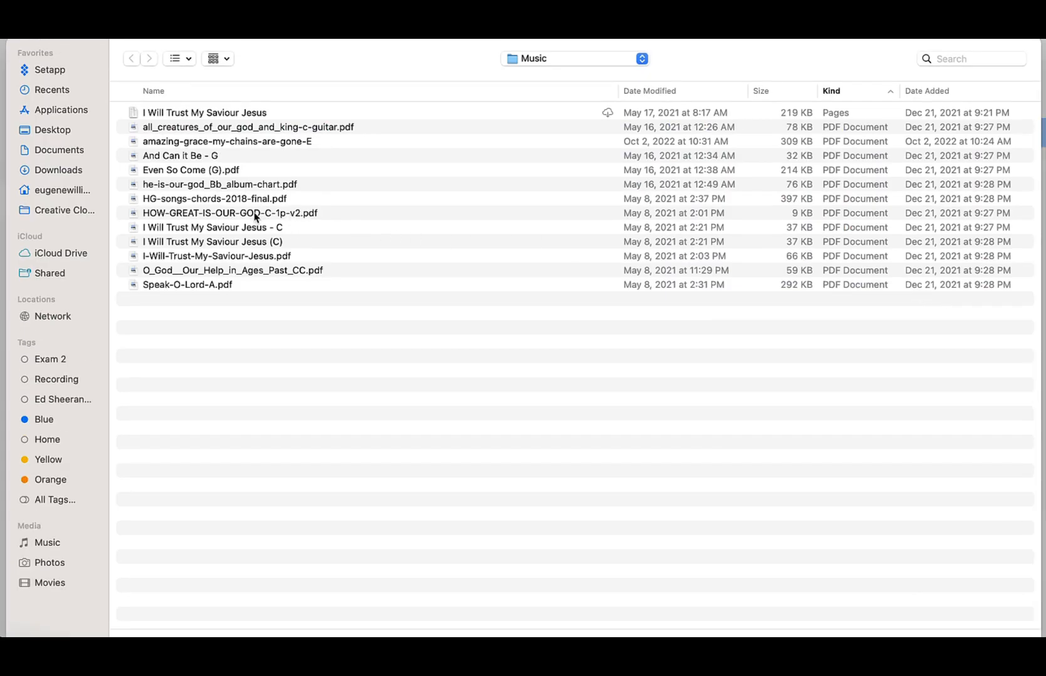
double_click(249, 229)
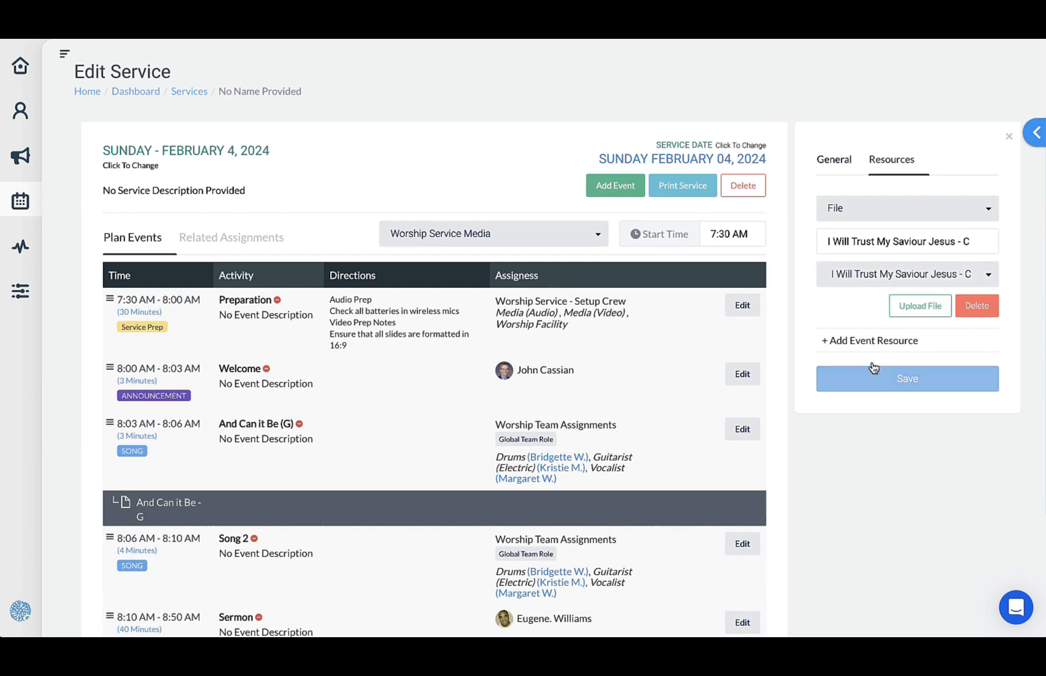
Rename the Song 2 event as I will trust my Savior Jesus (C) and save the name
left_click(842, 164)
left_click(861, 221)
key("ctrl+a")
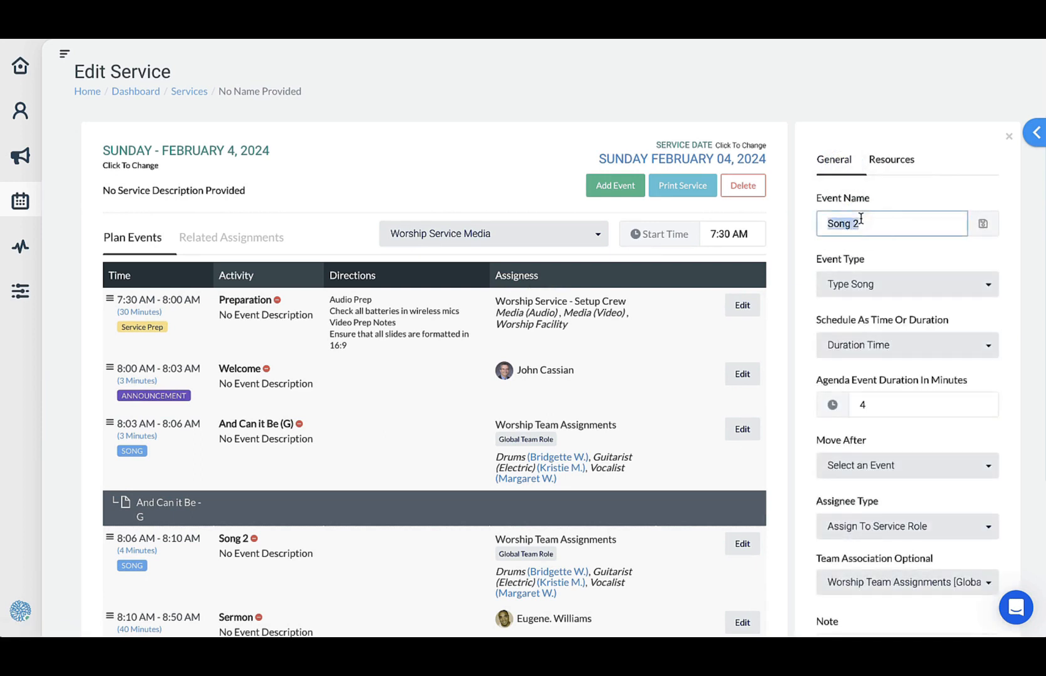
type("I will trust my Savior ")
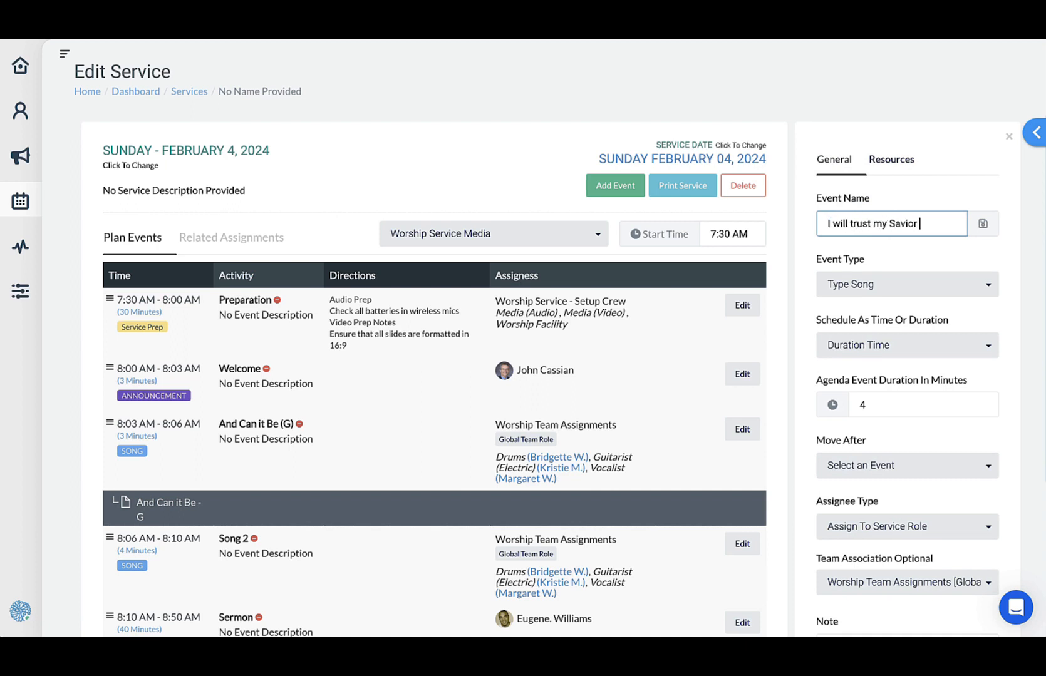
type("JEsus (C)")
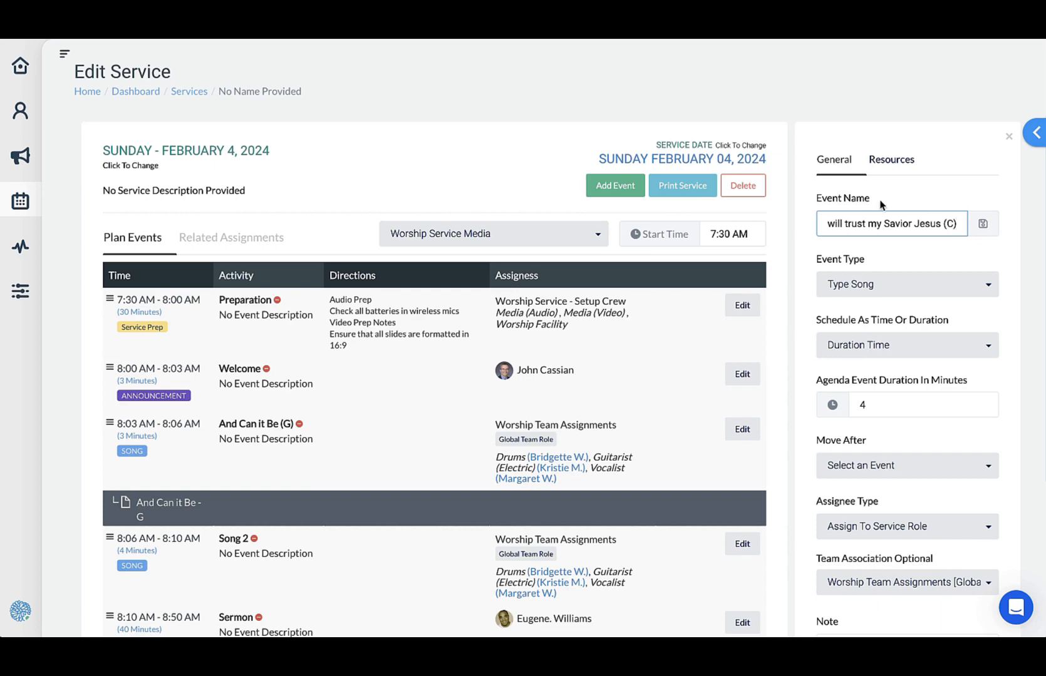
left_click(981, 225)
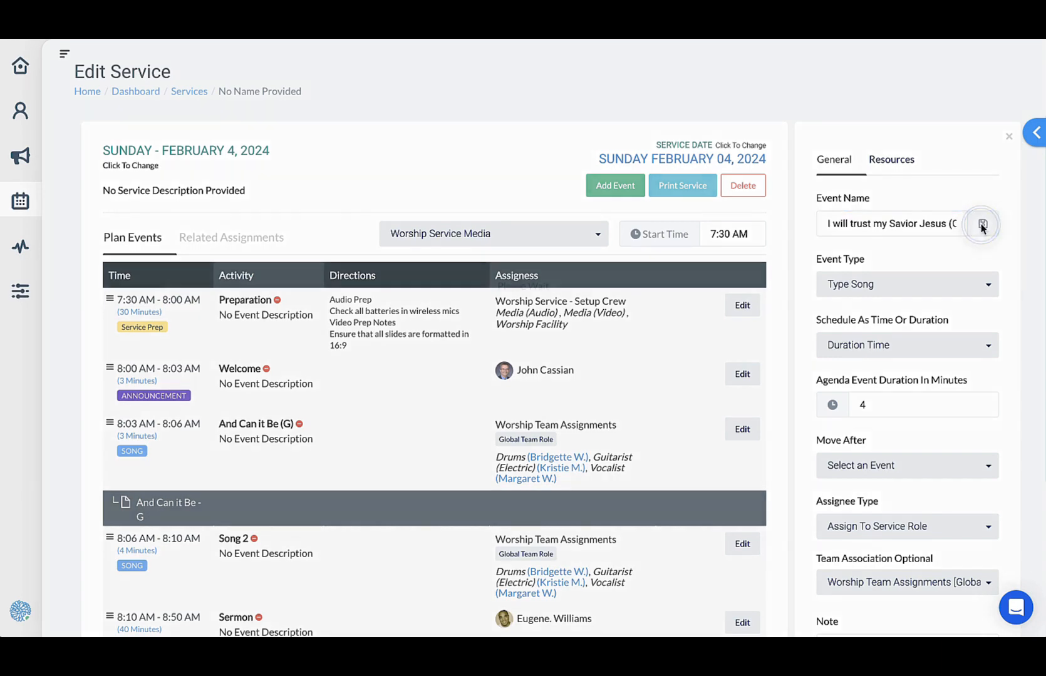
scroll(688, 340, "down", 1)
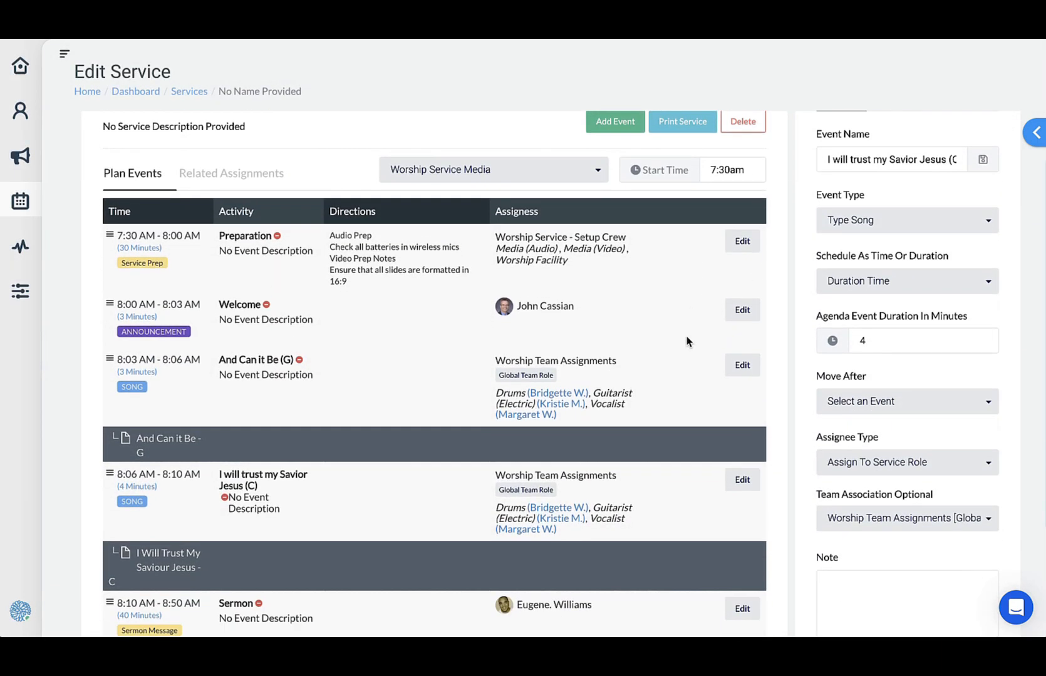
Close the event's editing pane, then print the Sunday, February 4, 2024 service as a PDF and open the downloaded file
scroll(965, 304, "down", 2)
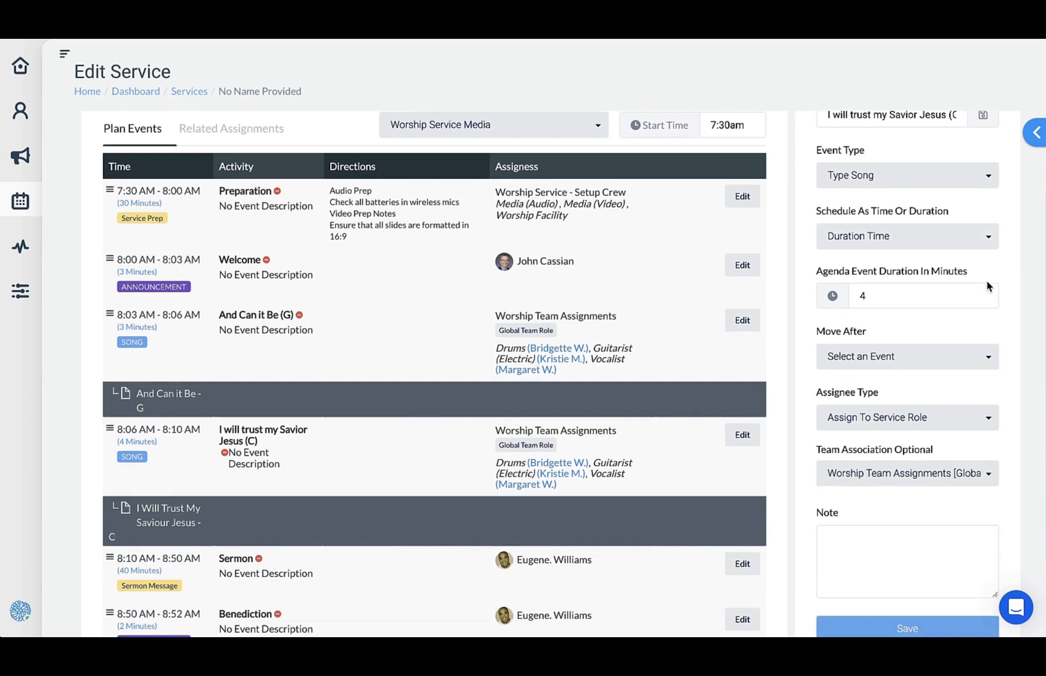
scroll(952, 260, "up", 3)
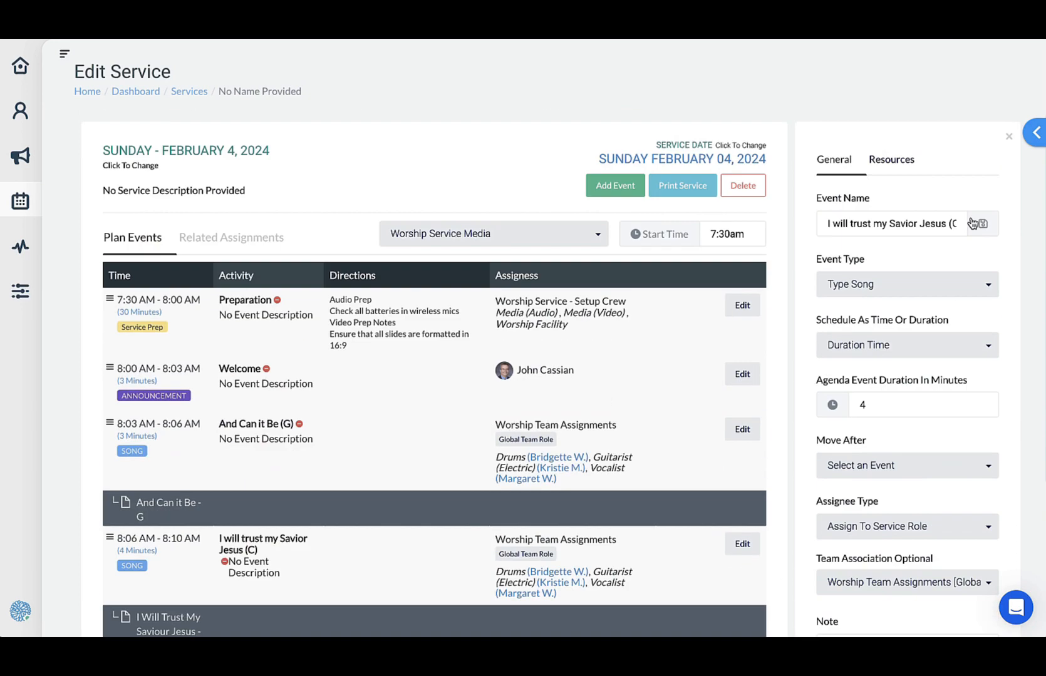
left_click(1009, 137)
scroll(488, 427, "down", 2)
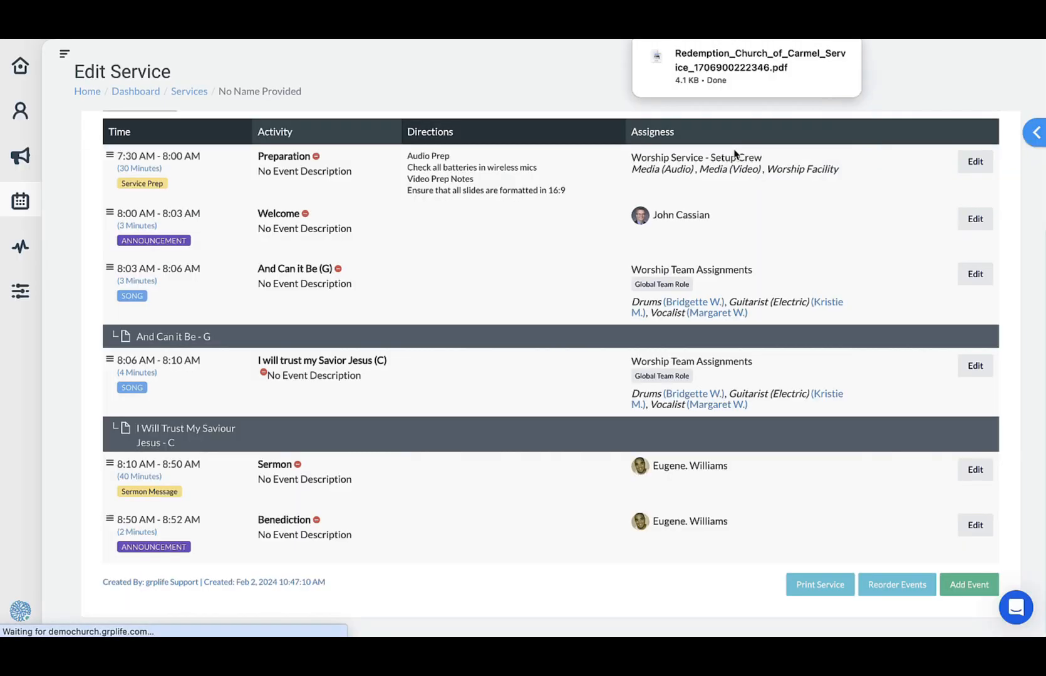
left_click(702, 74)
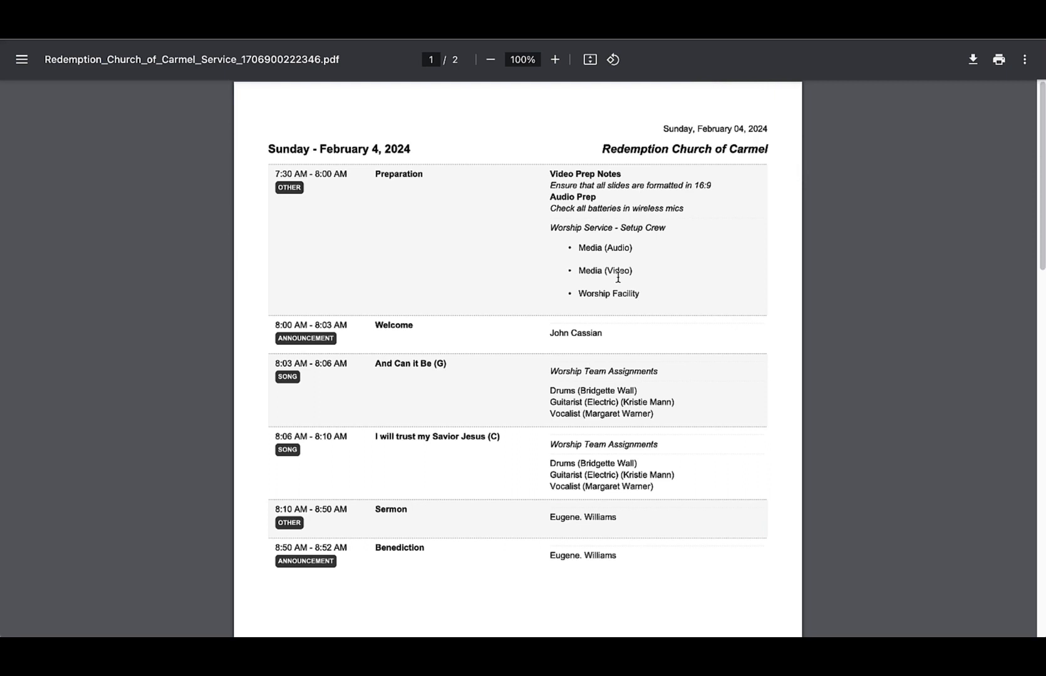
Review the printed service PDF, checking the event schedule with its assignees and notes, and the Responsibility Summary on the second page
scroll(679, 206, "down", 3)
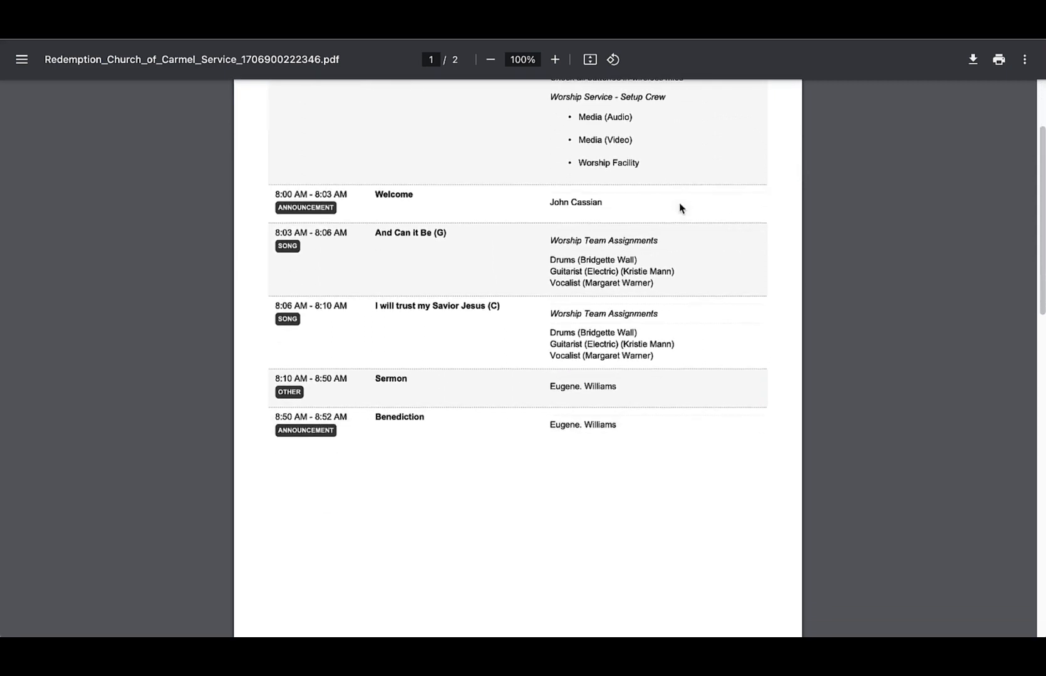
scroll(672, 196, "up", 3)
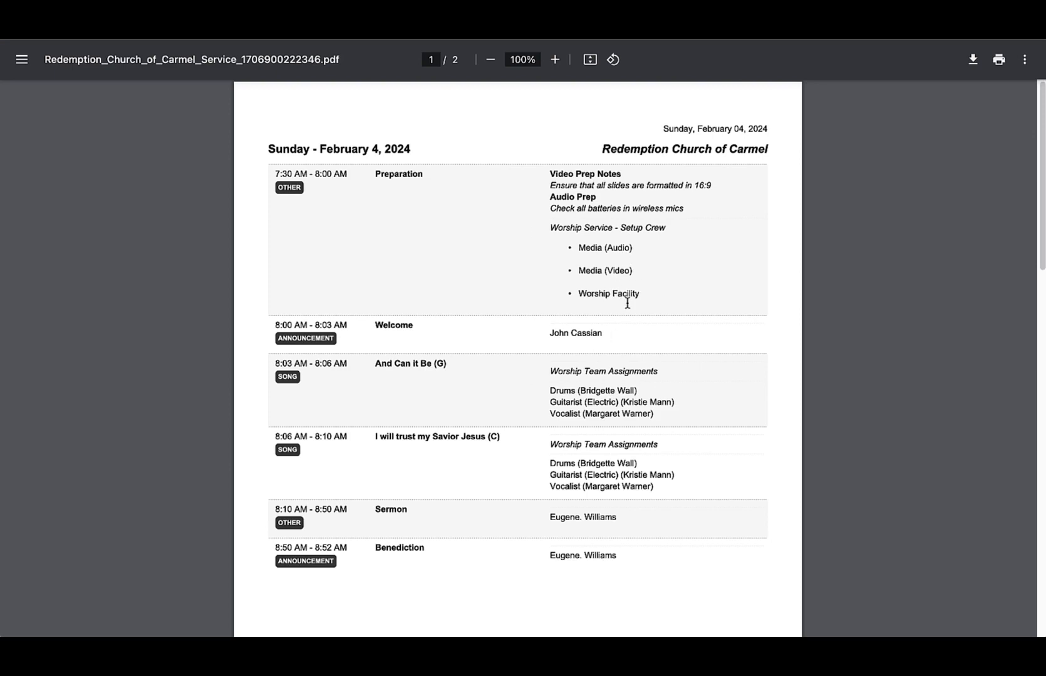
scroll(628, 303, "down", 6)
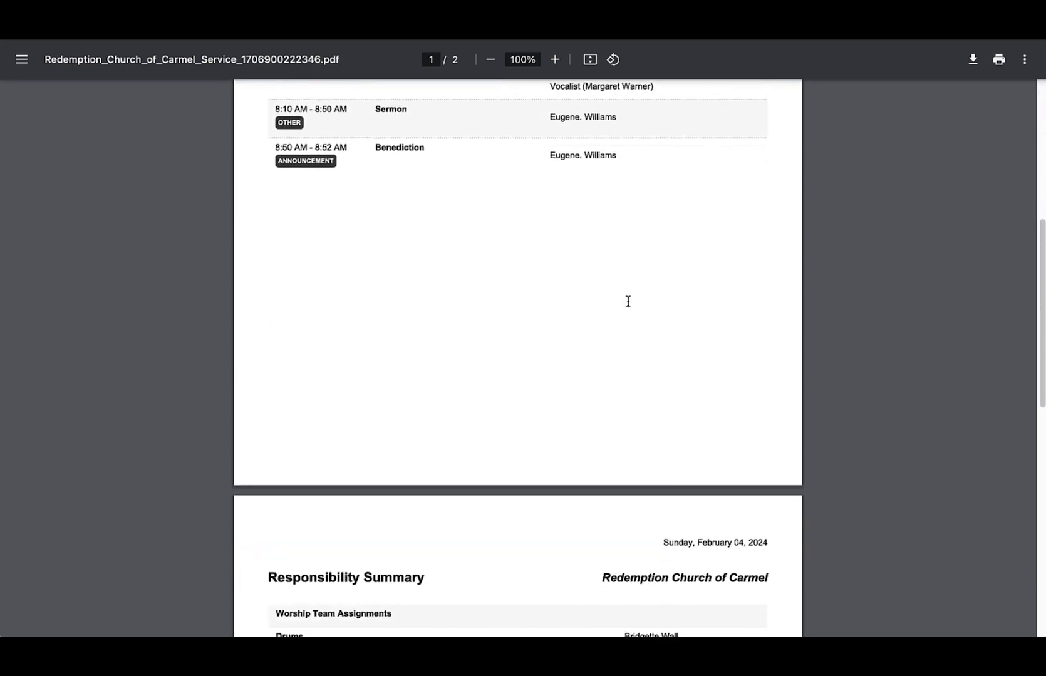
scroll(628, 301, "up", 6)
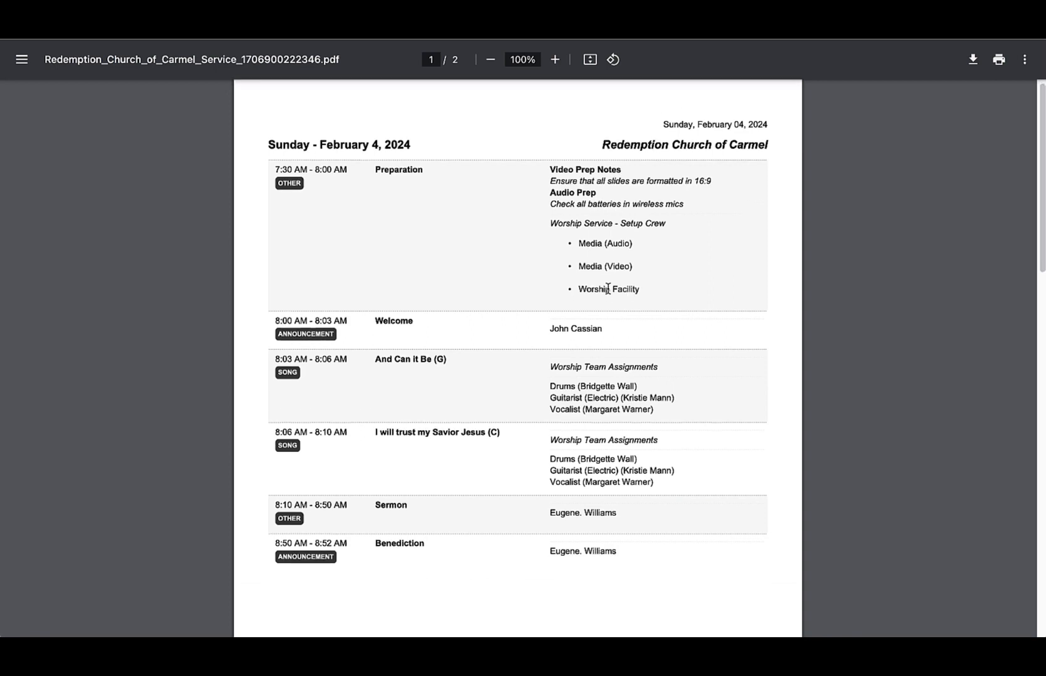
scroll(607, 288, "down", 2)
scroll(608, 289, "down", 1)
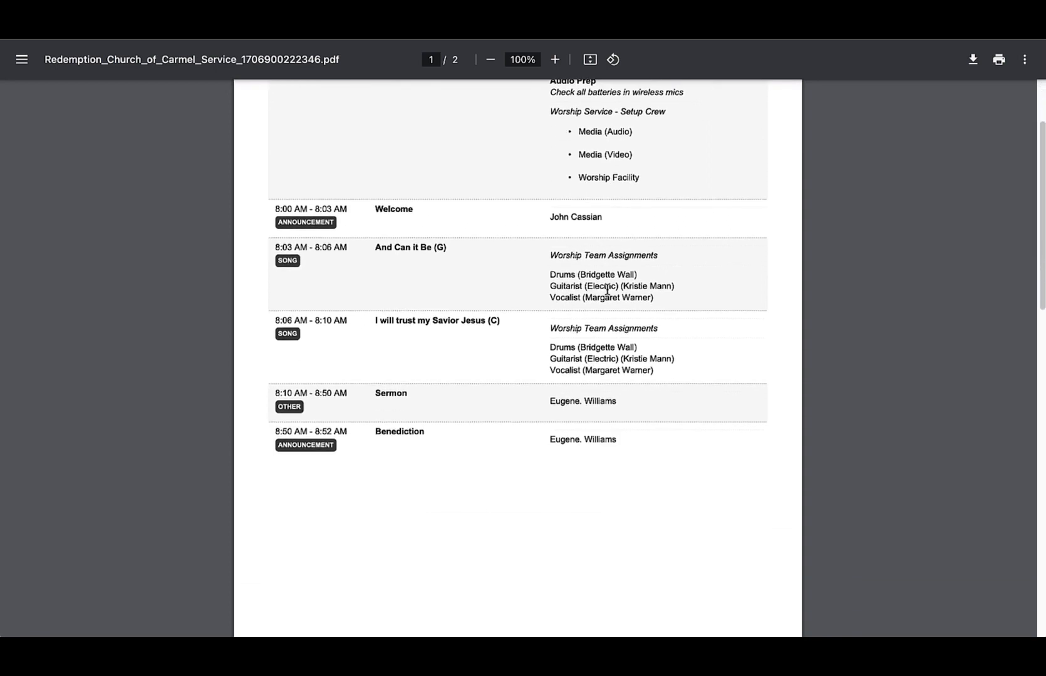
scroll(606, 289, "down", 10)
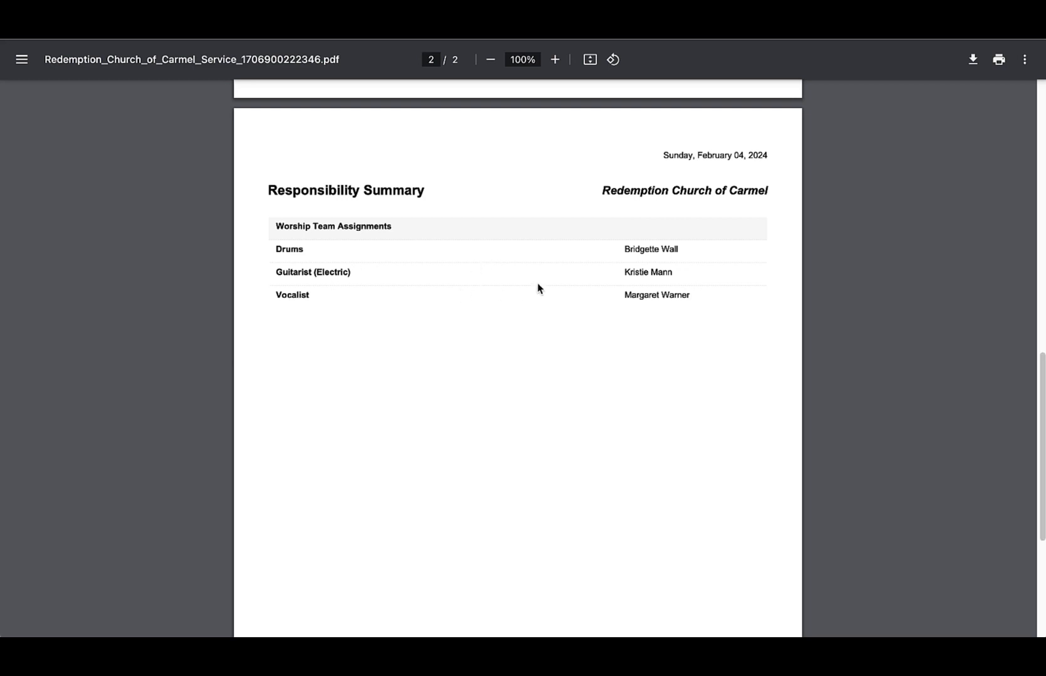
scroll(537, 288, "down", 4)
scroll(538, 289, "up", 12)
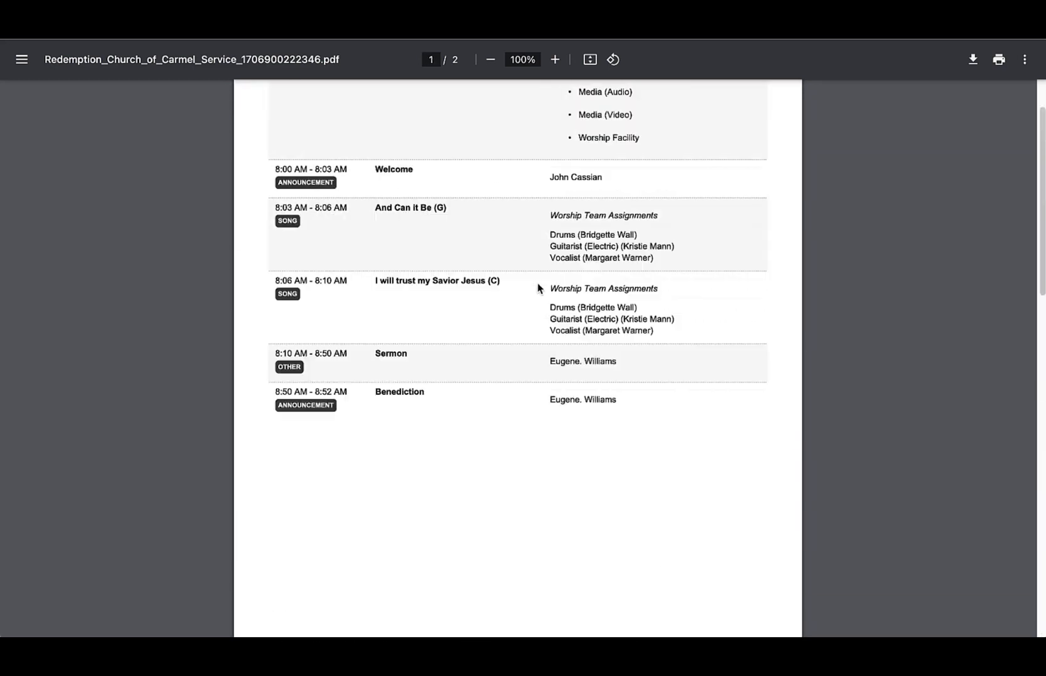
scroll(537, 289, "up", 3)
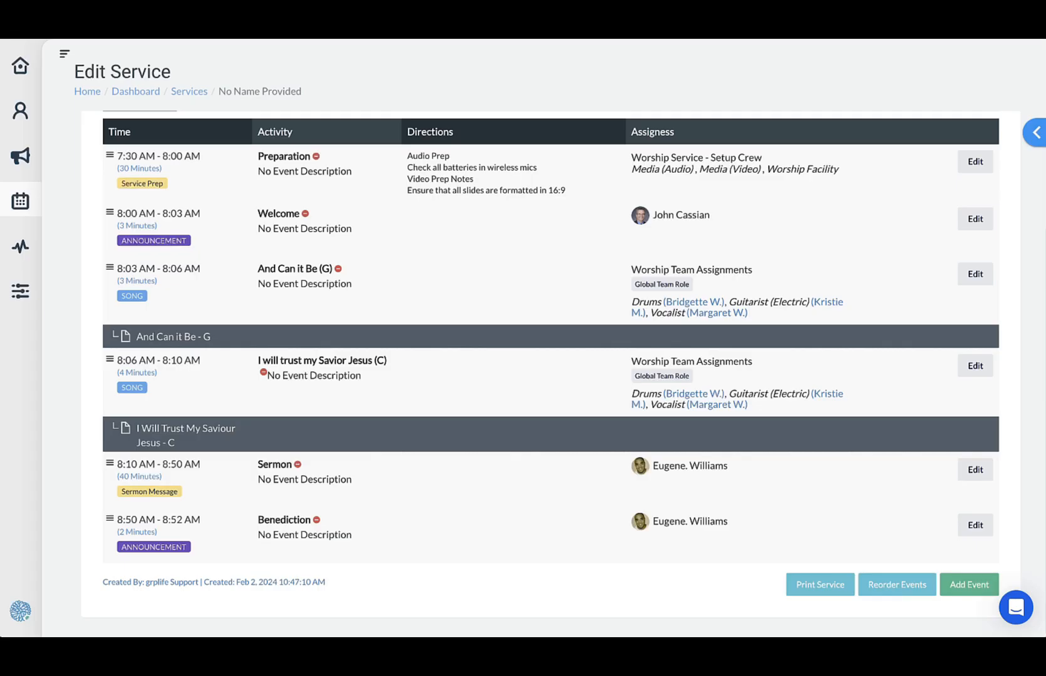